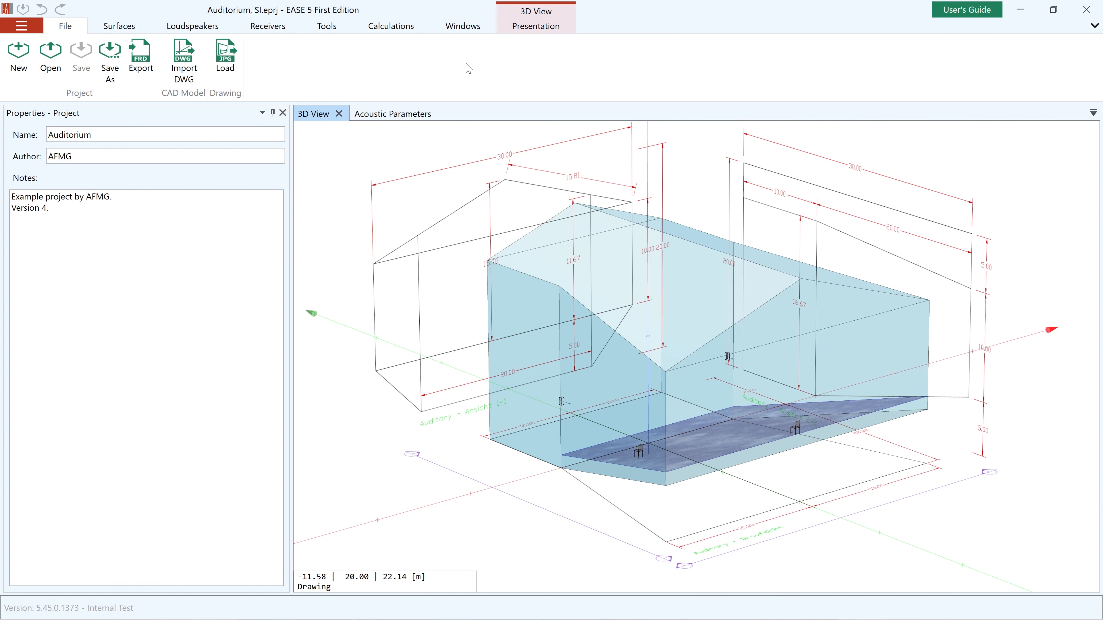
Look up the full folder path of the Auditorium example projects in the project-opening dialog without opening a file.
click(51, 53)
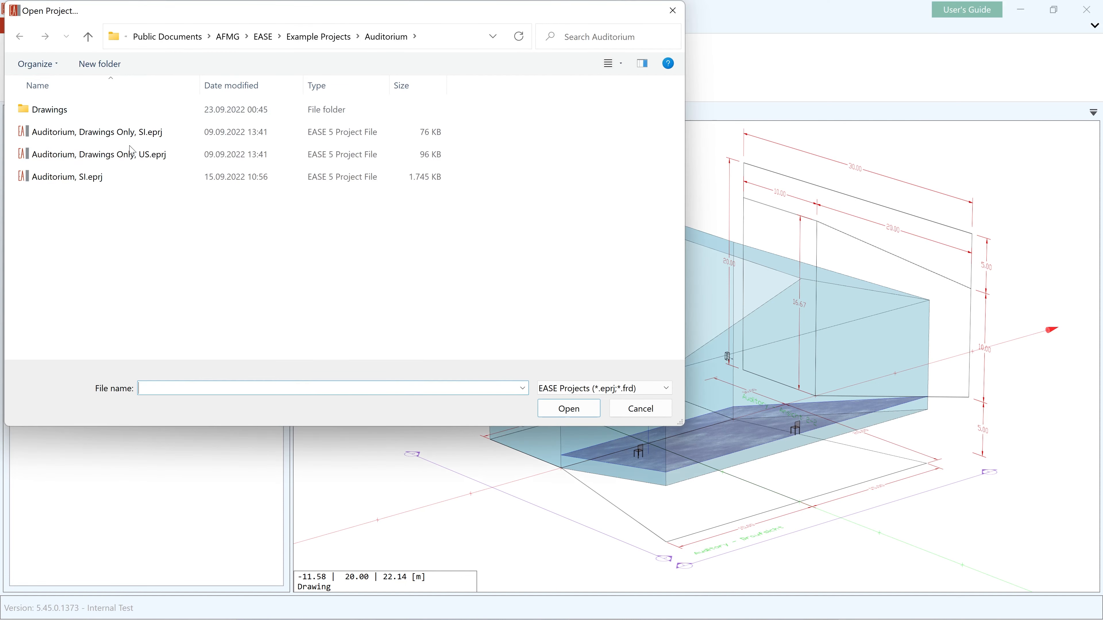
click(463, 36)
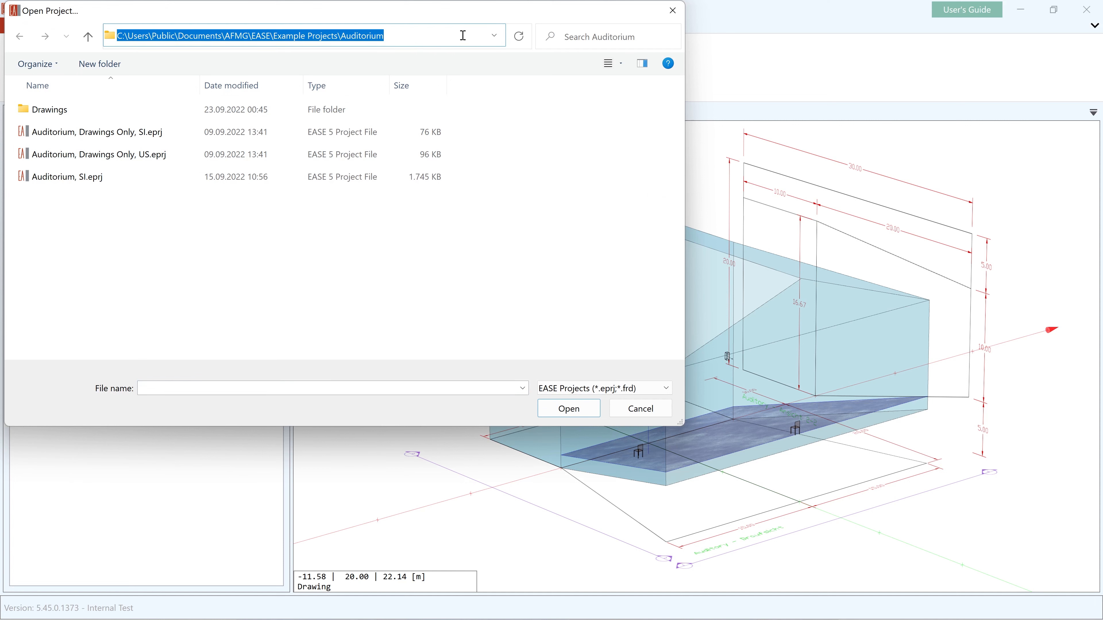
click(635, 406)
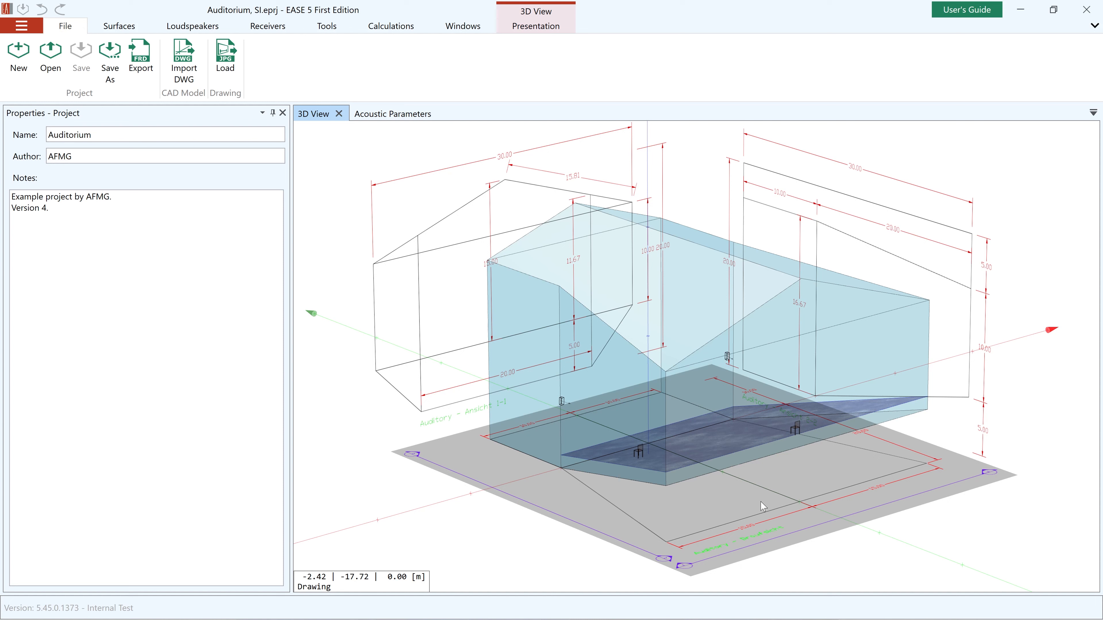
Examine the auditorium model and its reference drawings in the 3D view from different angles and distances.
mouse_move(606, 354)
middle_down()
mouse_move(729, 342)
mouse_move(613, 354)
mouse_move(628, 349)
mouse_move(544, 323)
mouse_move(492, 394)
mouse_move(583, 325)
mouse_move(606, 354)
middle_up()
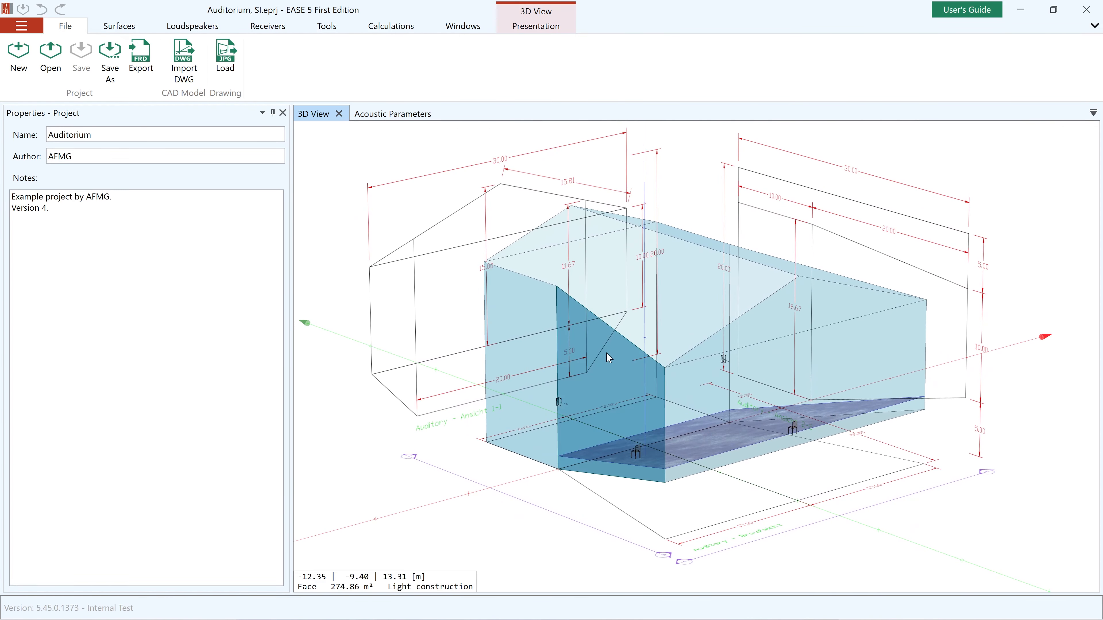
scroll(607, 359, down, 3)
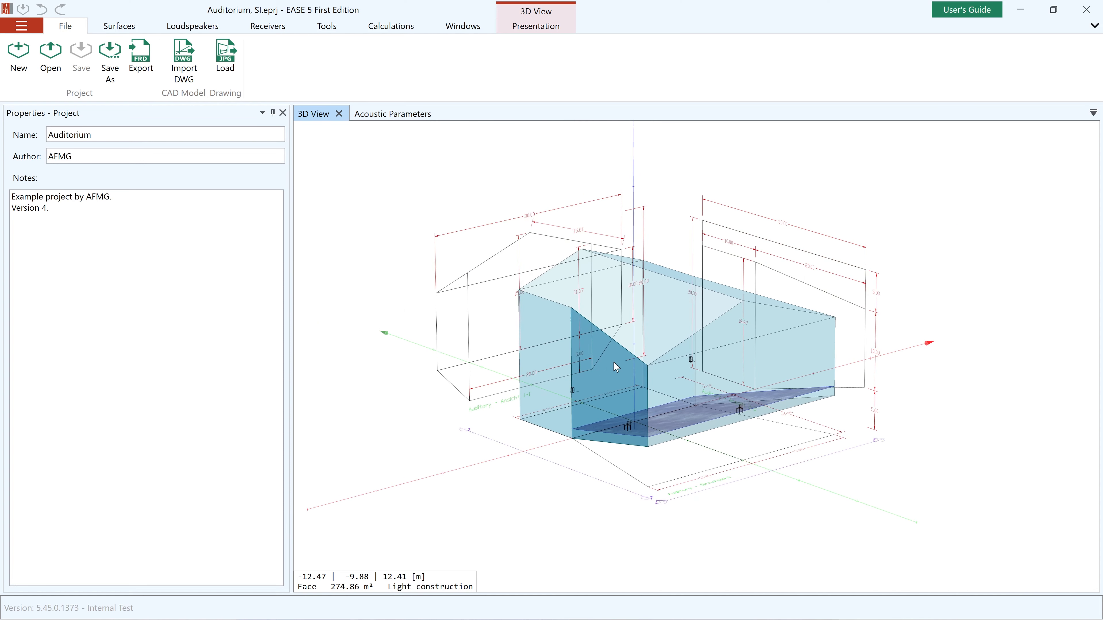
scroll(616, 367, up, 2)
scroll(968, 409, down, 2)
scroll(959, 398, up, 3)
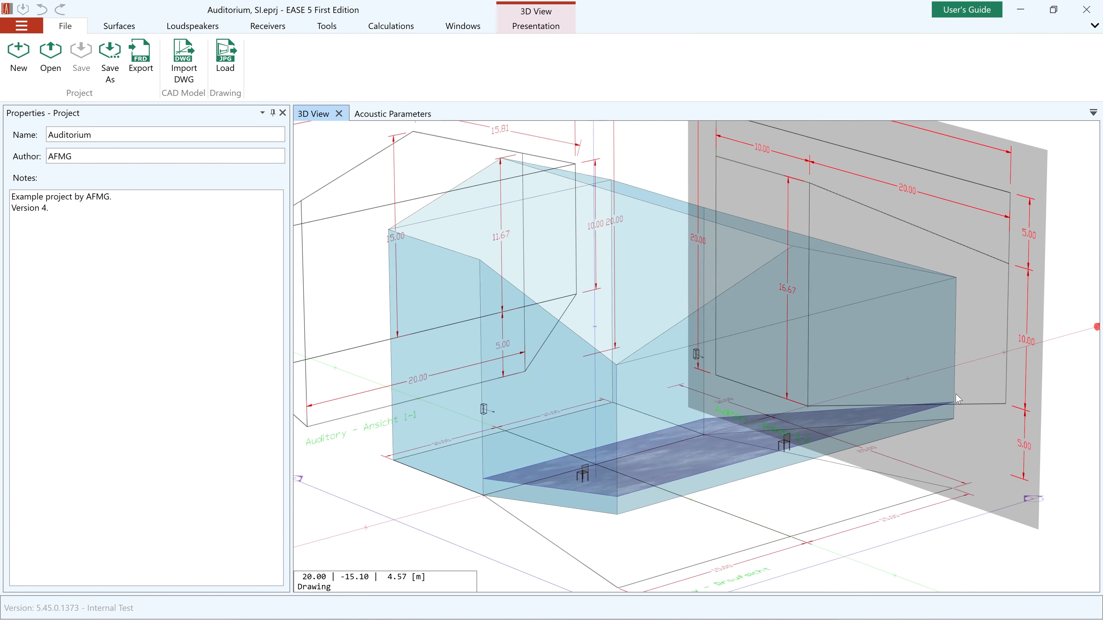
scroll(959, 398, down, 2)
scroll(550, 205, up, 5)
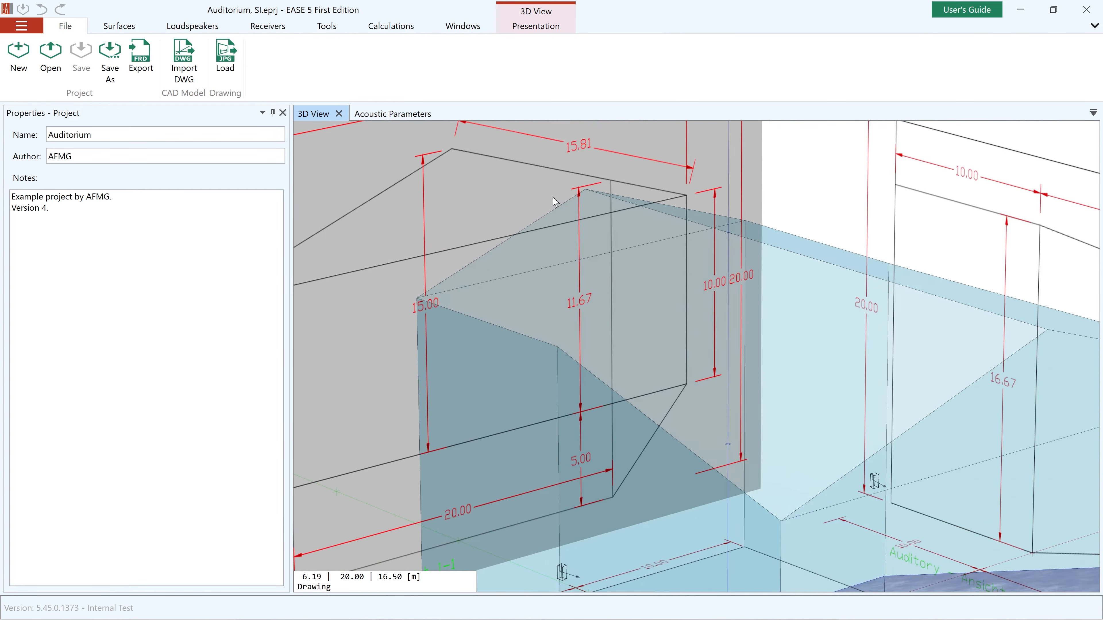
scroll(555, 201, down, 5)
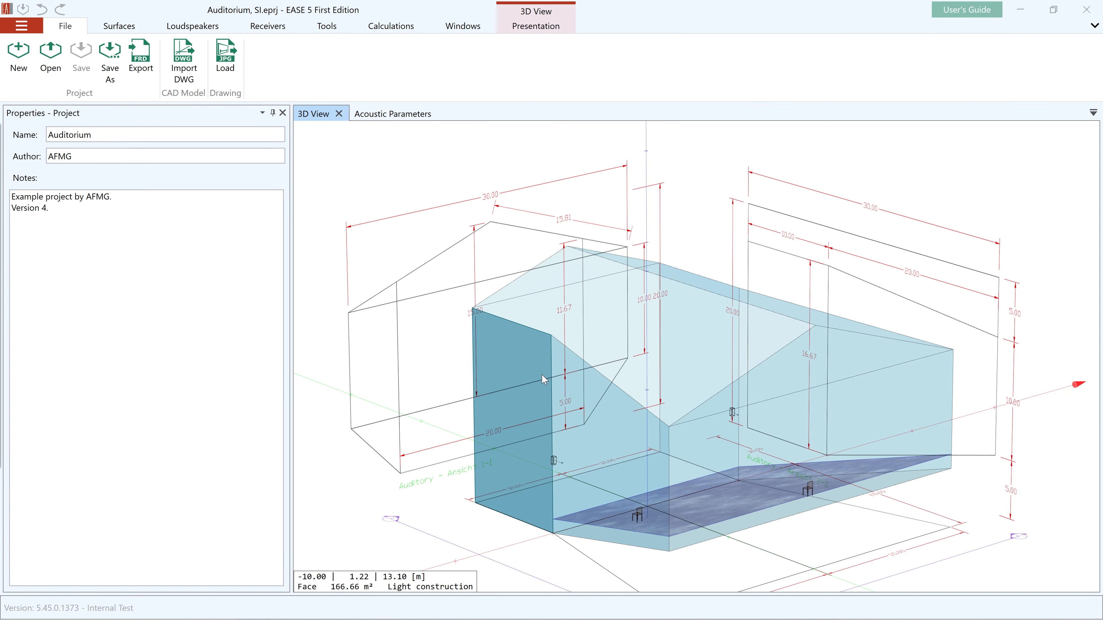
Look around the auditorium in the Central Wide perspective, and switch the 3D view to the Parallel perspective.
click(518, 23)
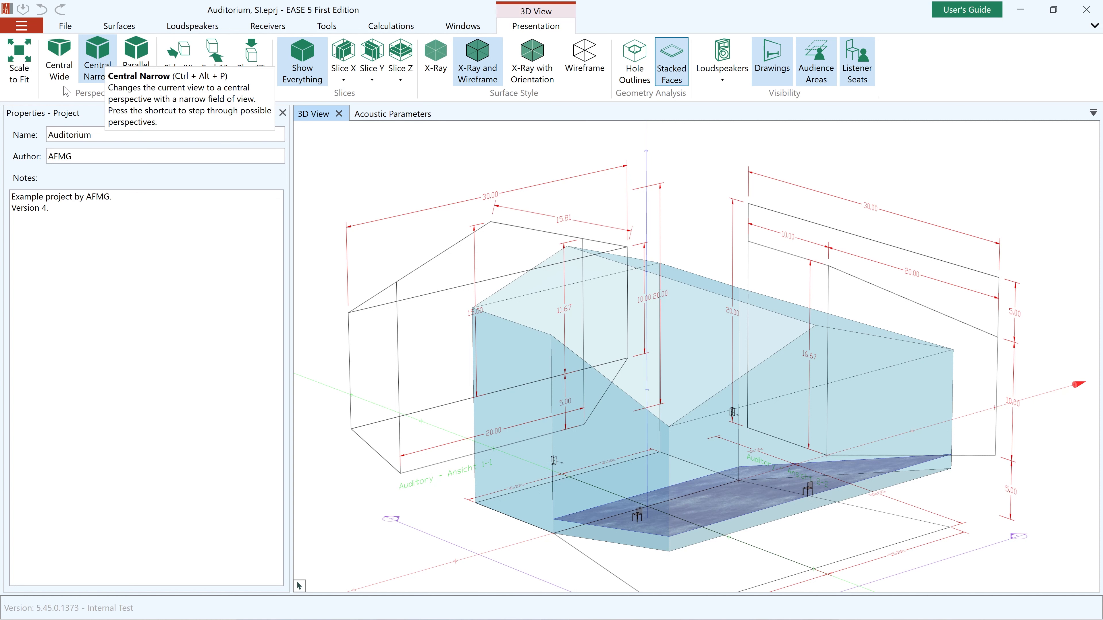
click(59, 61)
scroll(773, 419, up, 6)
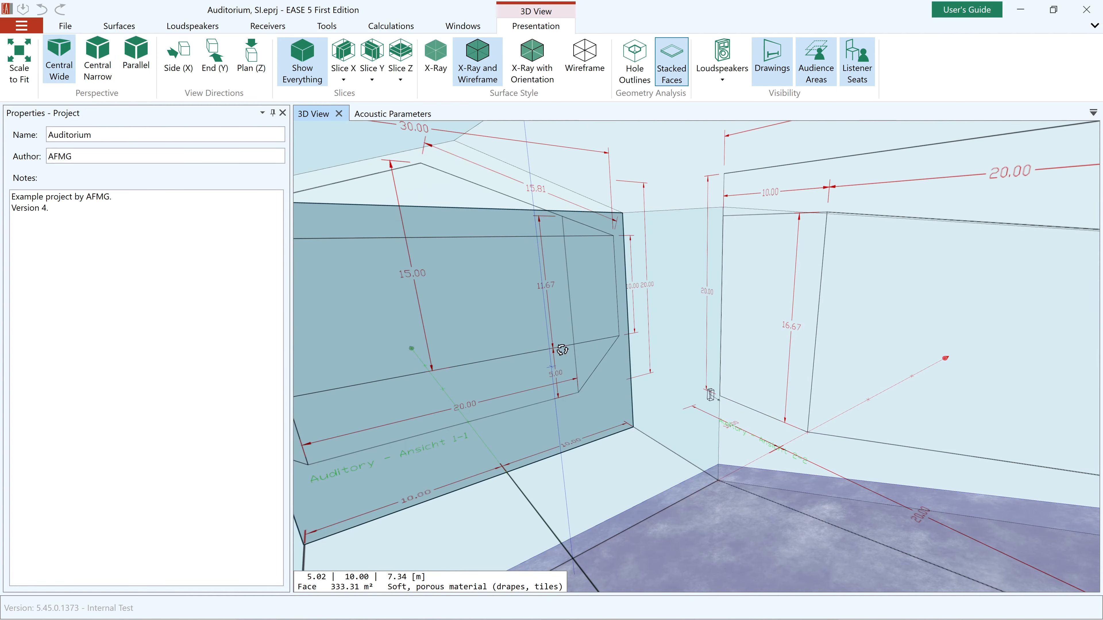
middle_drag(560, 350, 500, 278)
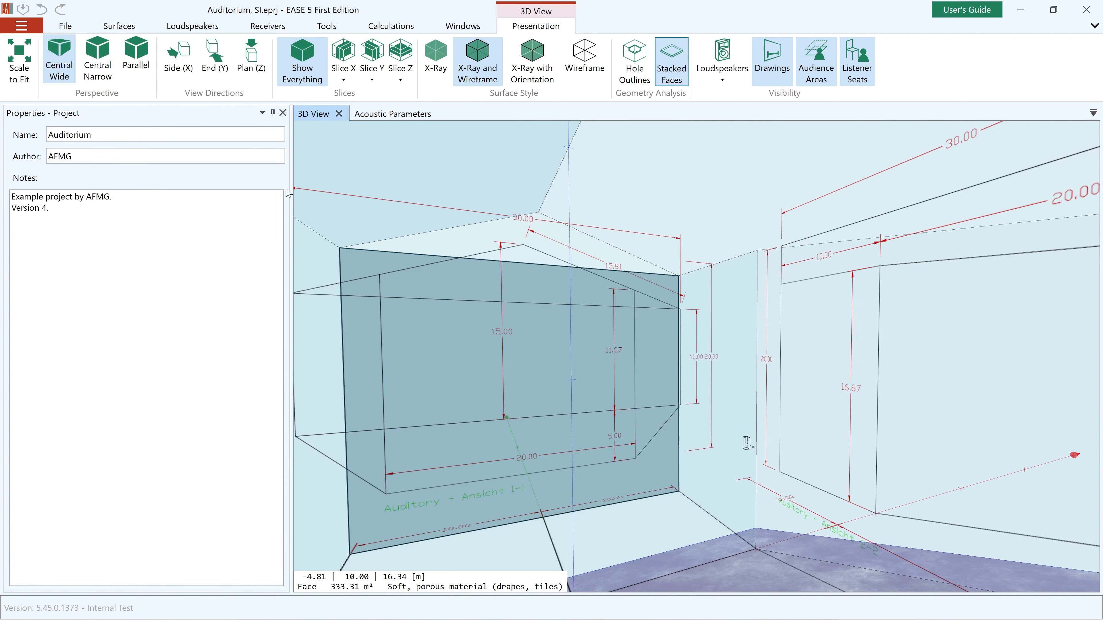
click(136, 67)
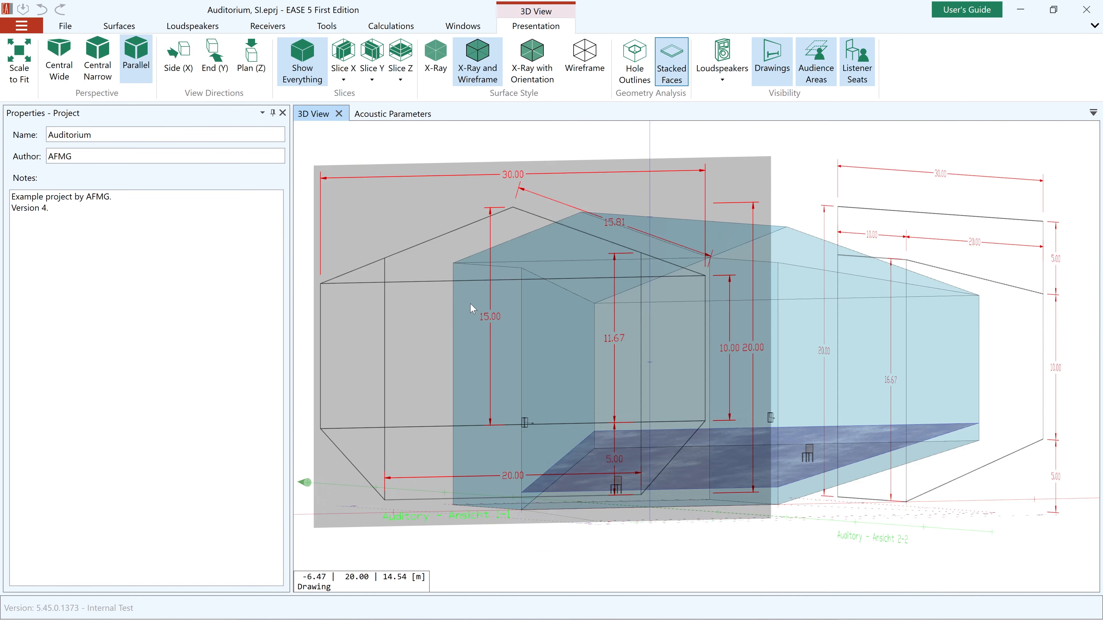
middle_drag(468, 308, 725, 425)
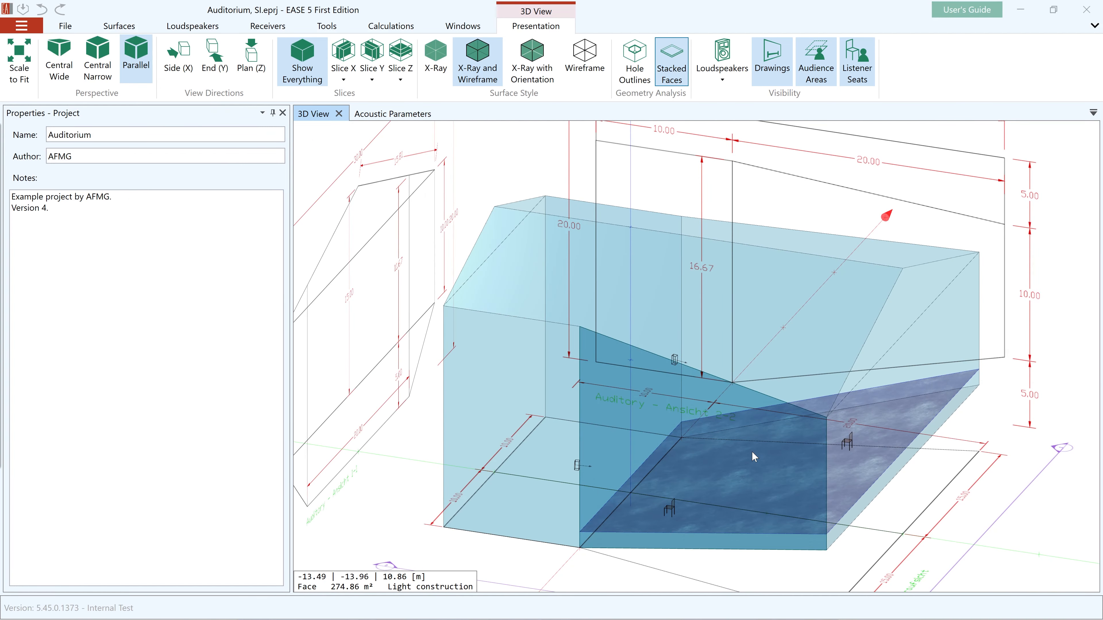
View the auditorium from both opposite Side (X) directions and both End (Y) directions.
click(178, 65)
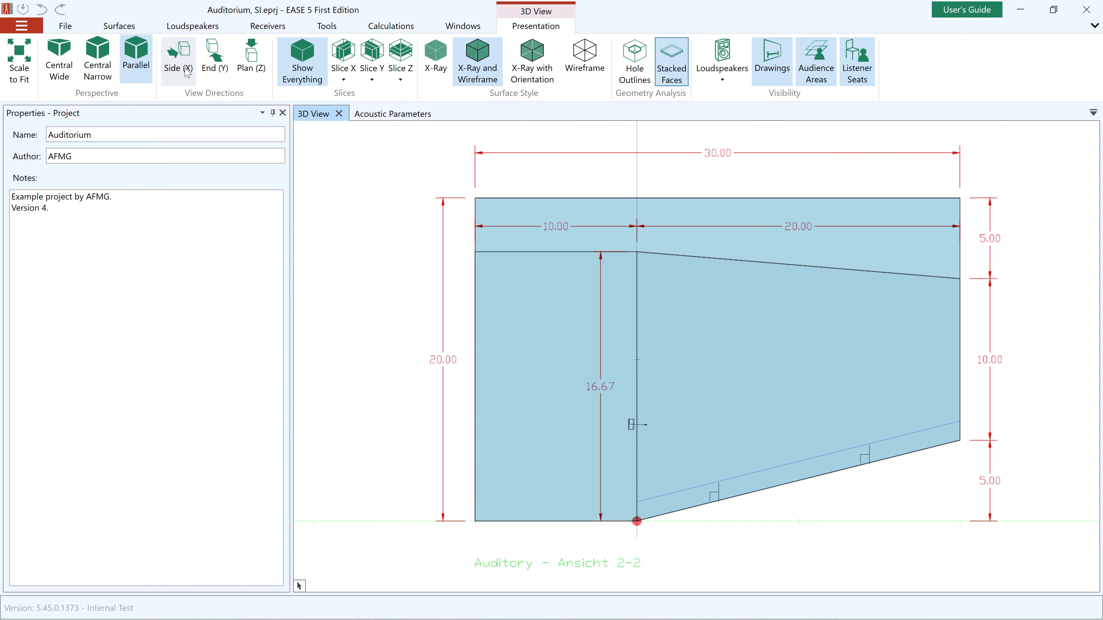
click(186, 70)
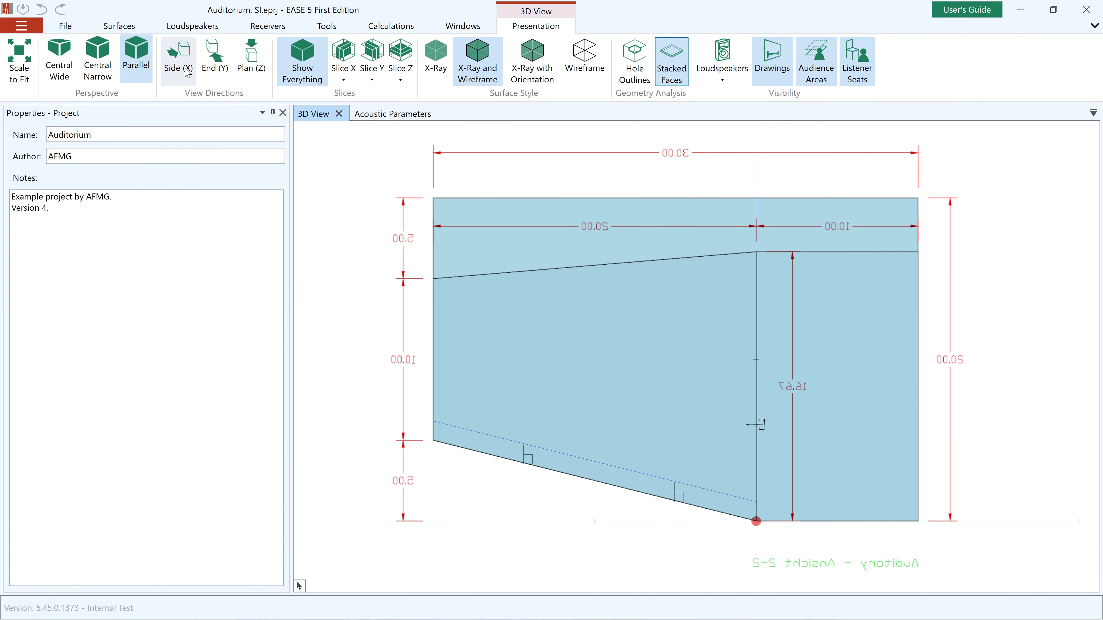
click(218, 70)
click(218, 71)
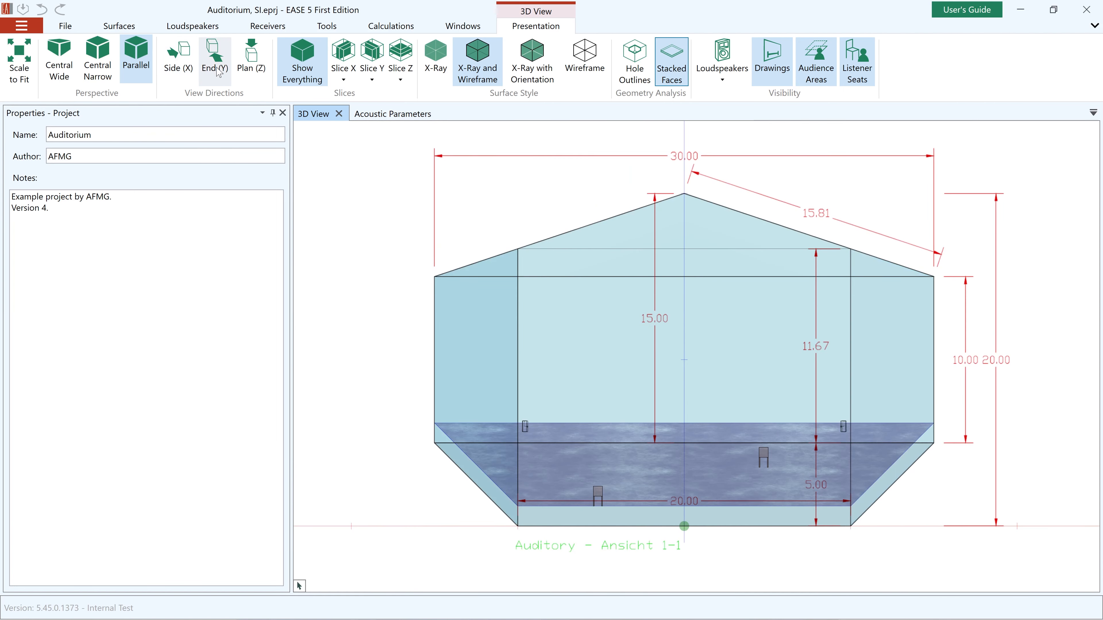
Step through the rotated Plan (Z) views of the auditorium, and return to an oblique view of the model.
click(254, 72)
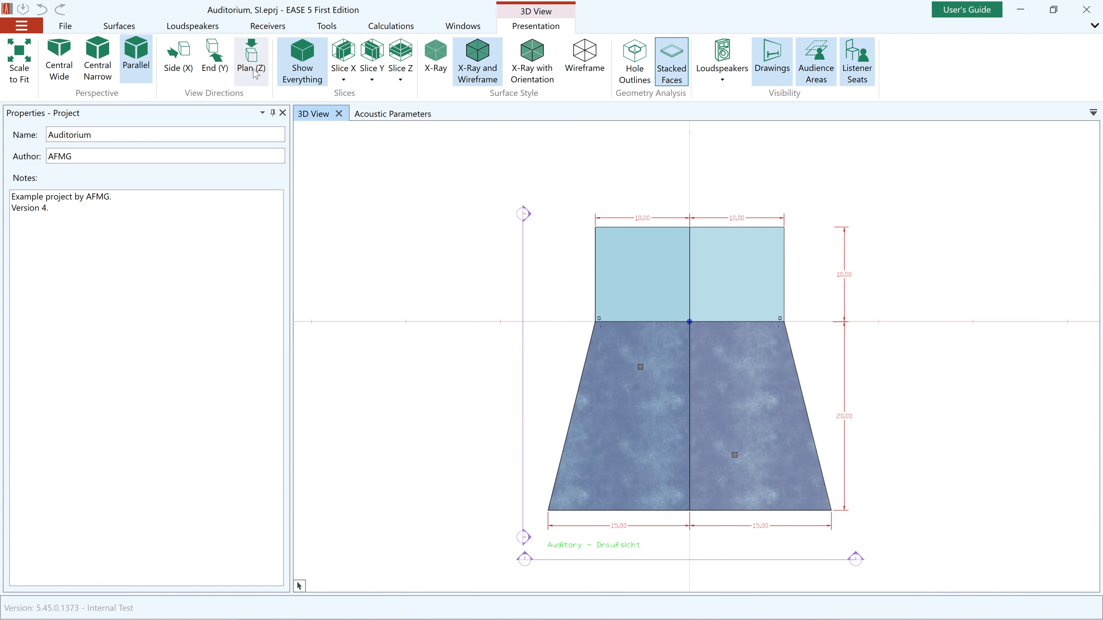
click(255, 72)
click(255, 72)
click(255, 72)
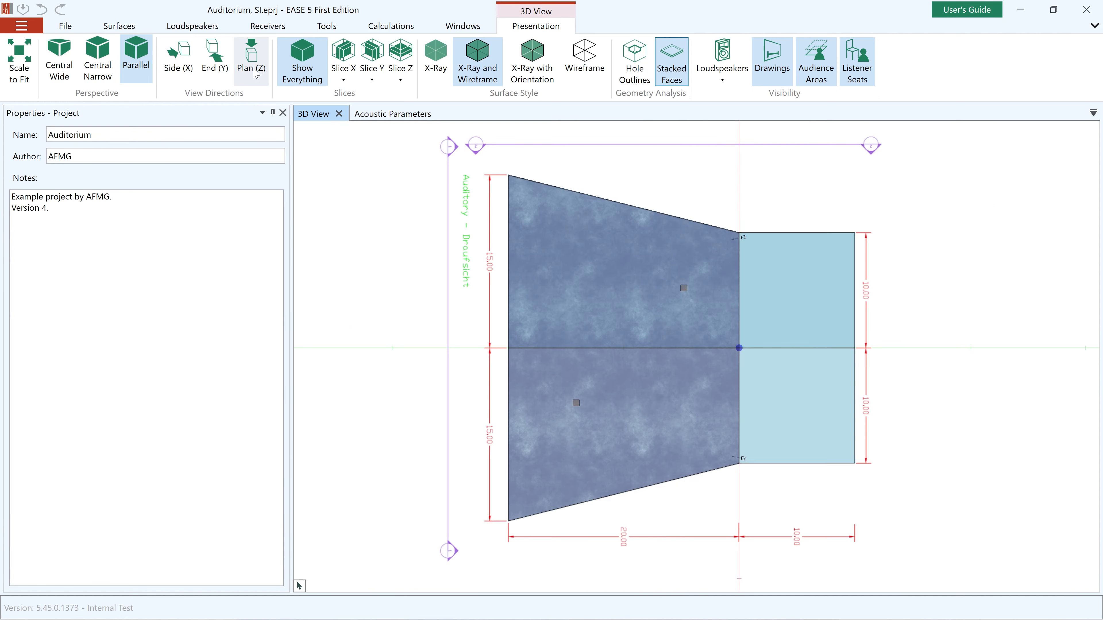
click(255, 72)
drag(811, 418, 684, 174)
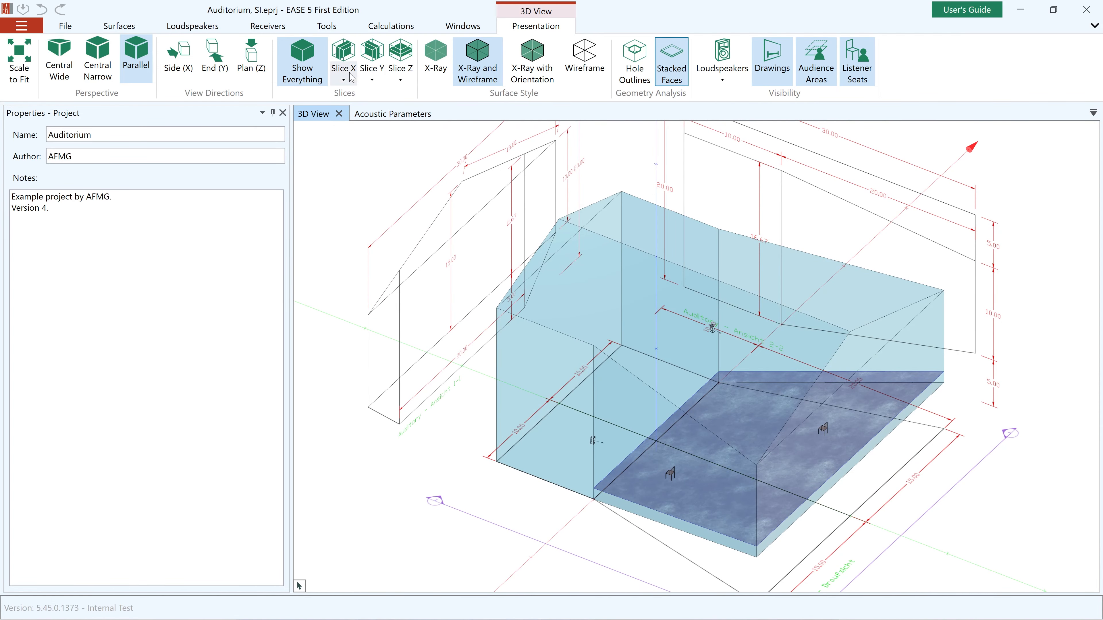
Isolate one half of the auditorium with Slice X, Slice Y and Slice Z in turn, and restore the whole model.
click(350, 75)
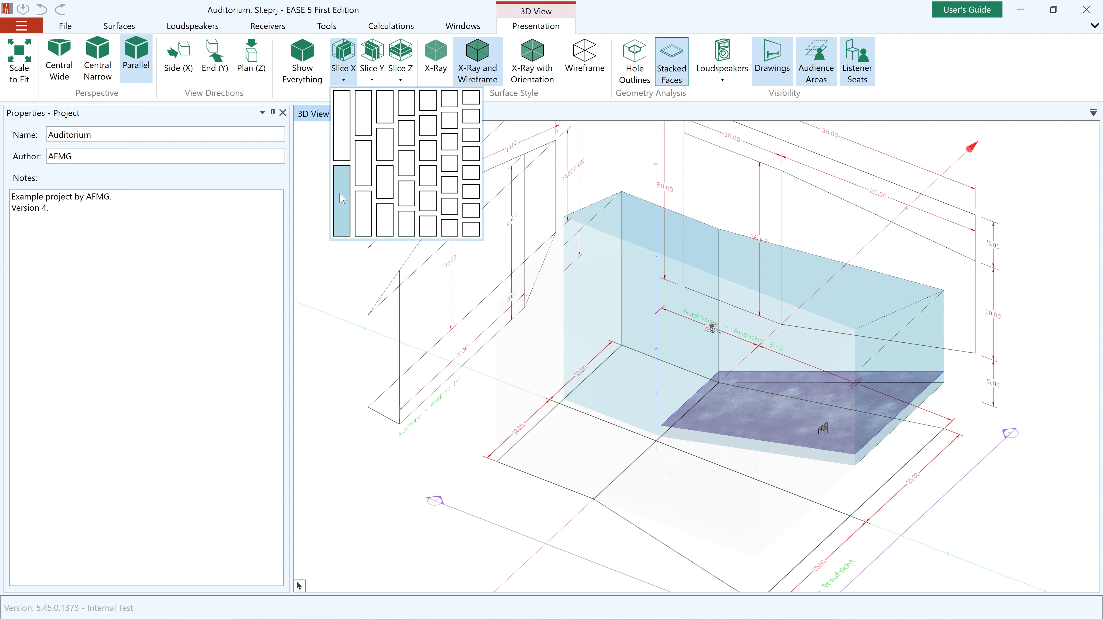
click(342, 197)
click(376, 80)
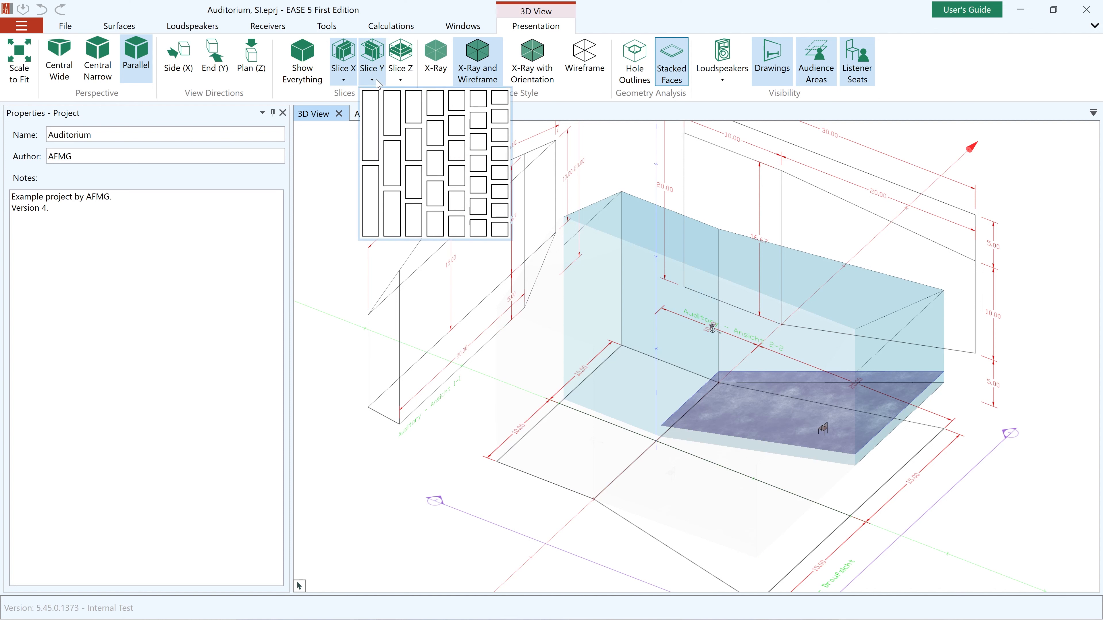
click(372, 196)
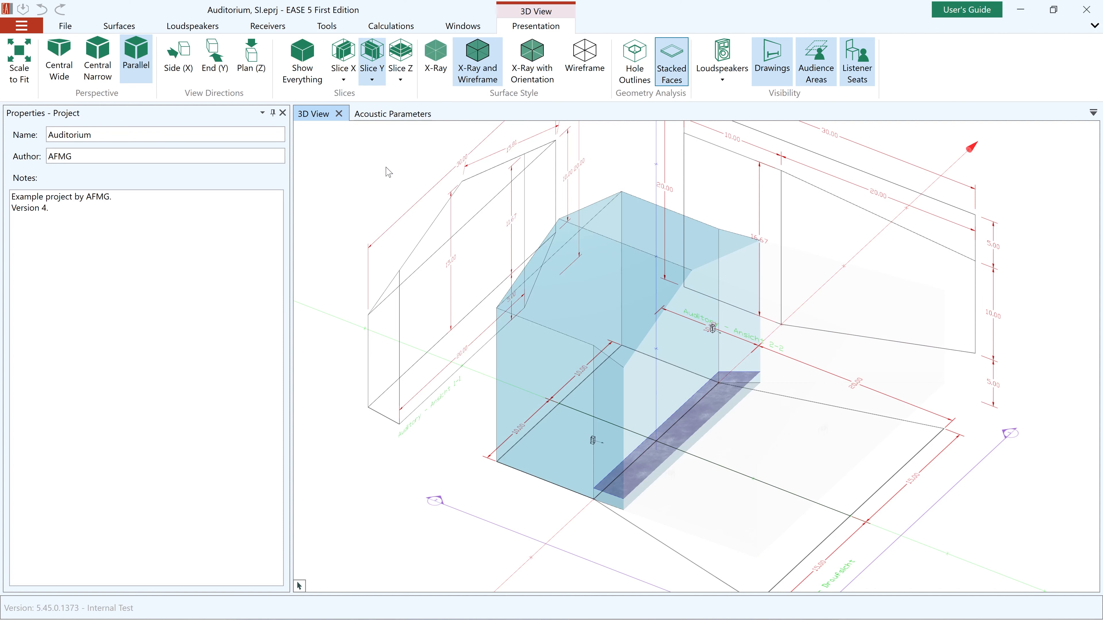
click(401, 79)
click(397, 210)
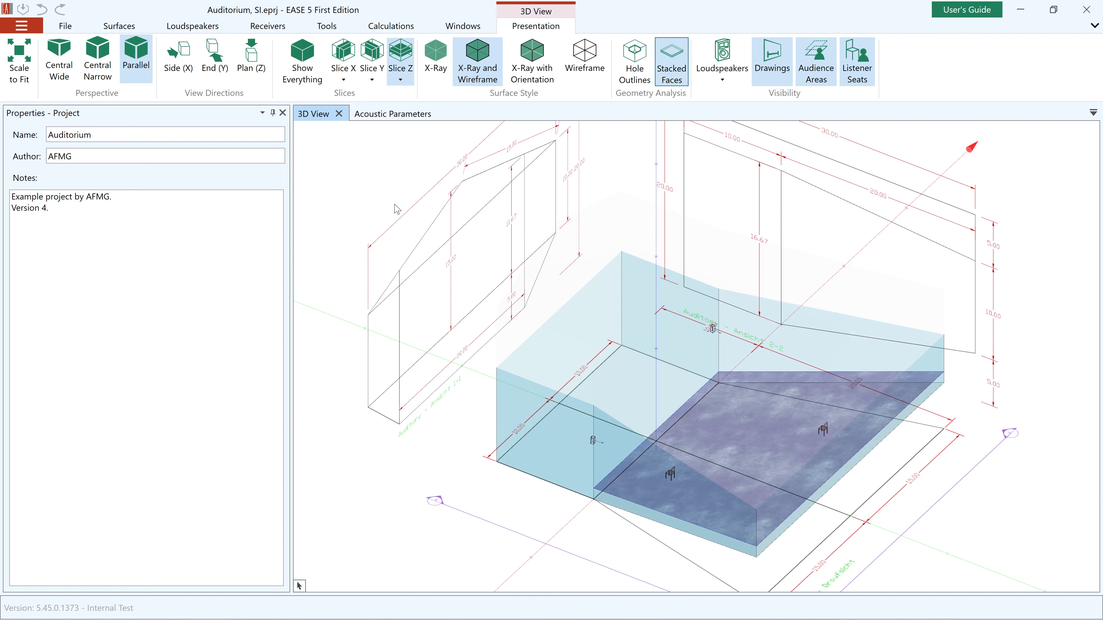
click(309, 75)
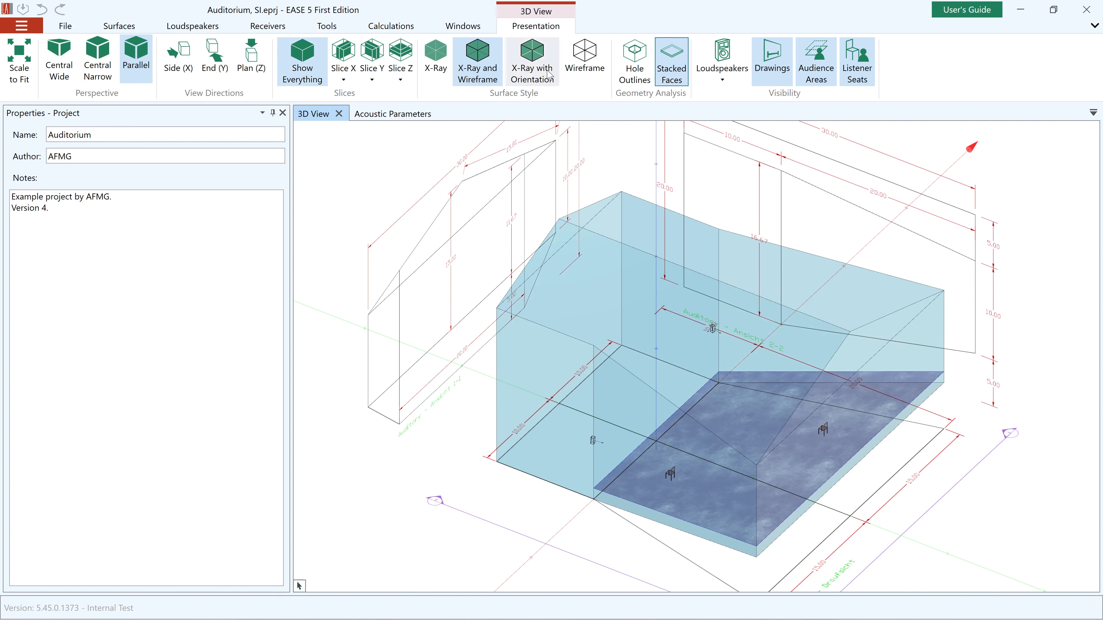
Try the Wireframe and X-Ray surface styles on the auditorium, and return to X-Ray and Wireframe.
click(587, 62)
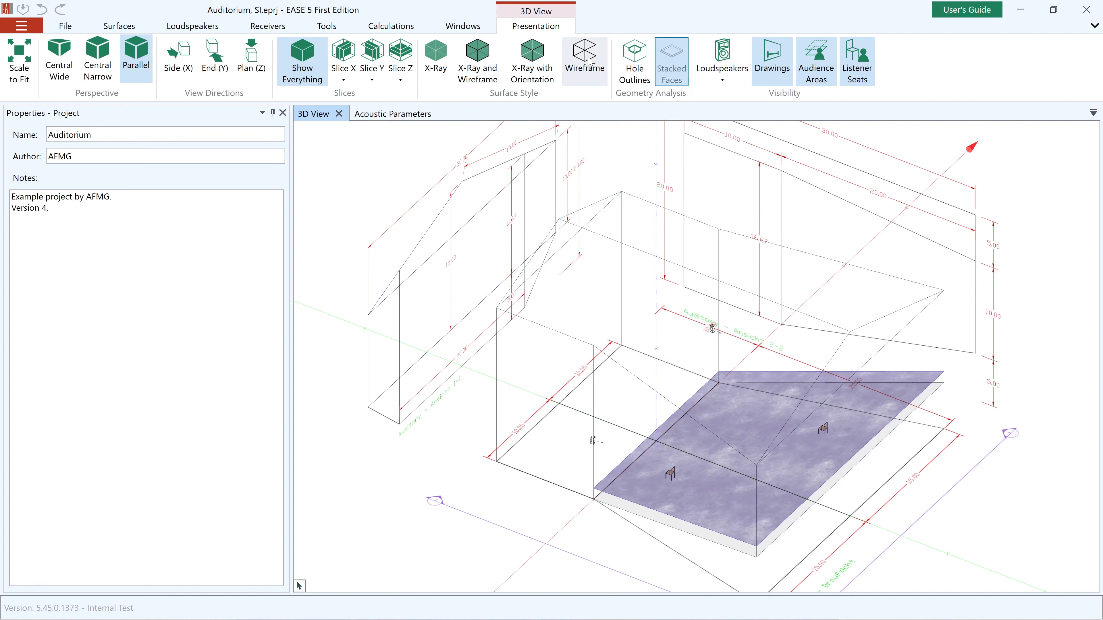
click(437, 70)
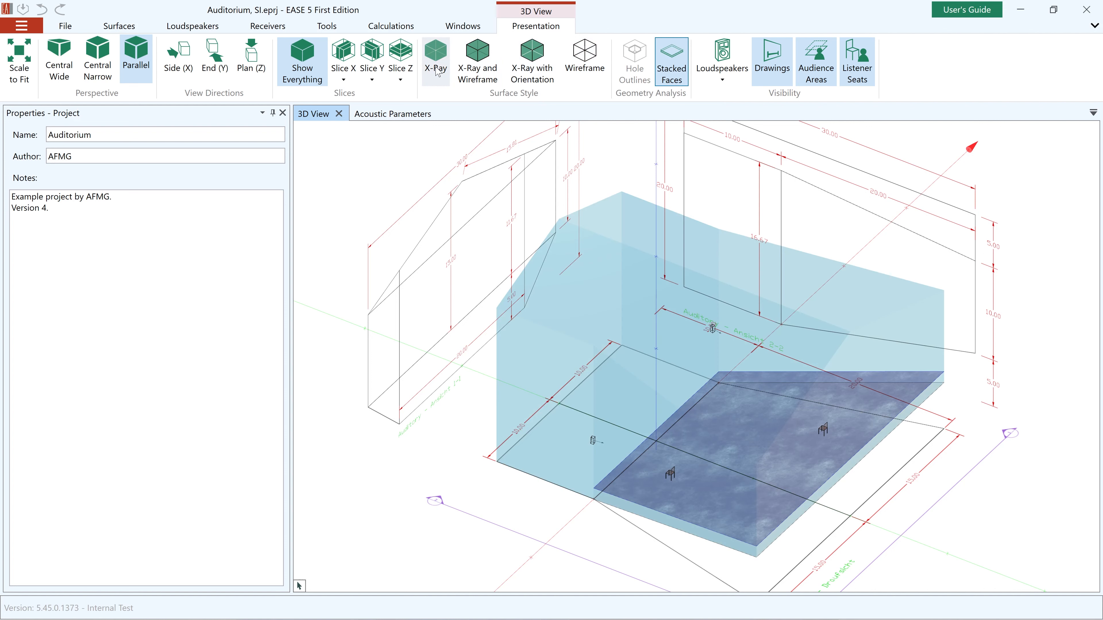
click(477, 67)
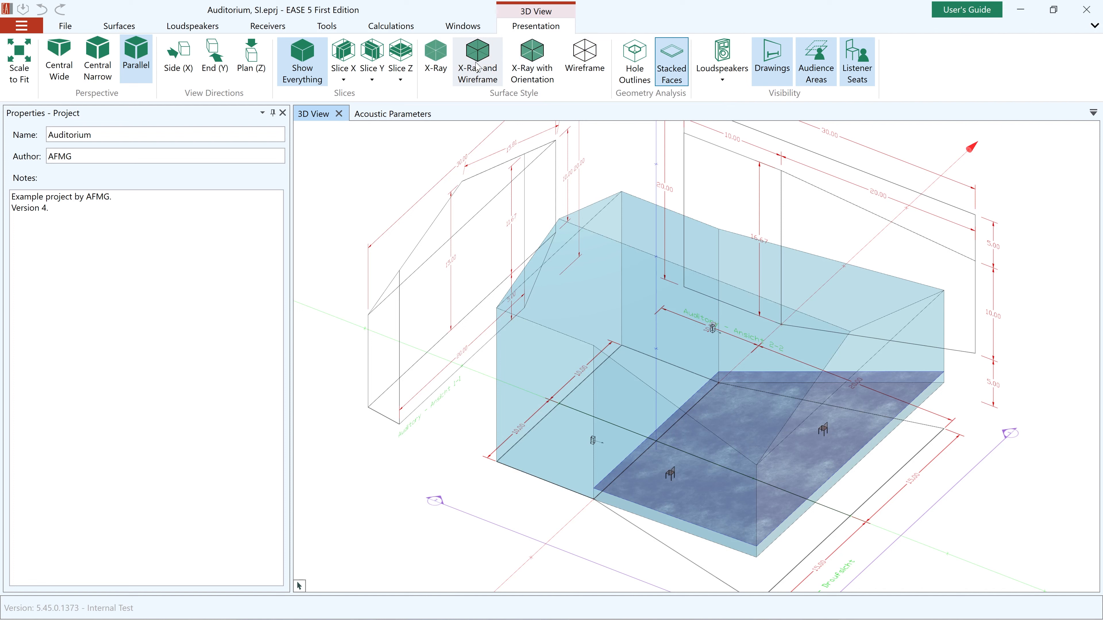
Toggle the visibility of the drawings, audience areas and listener seats off and back on.
click(774, 65)
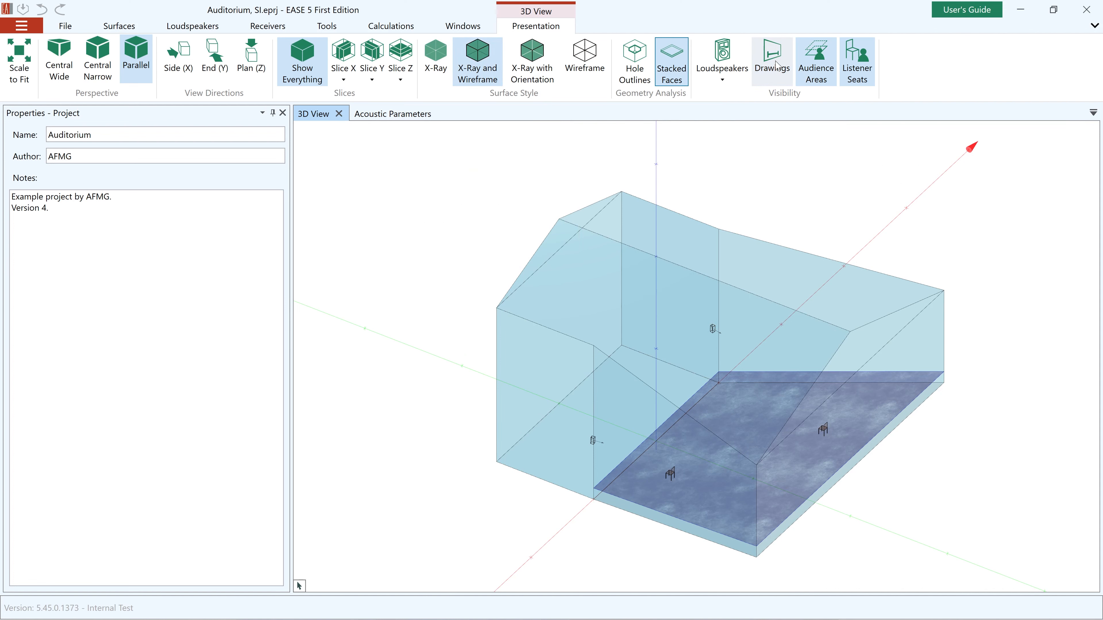
click(776, 66)
click(778, 68)
click(777, 68)
click(818, 67)
click(818, 67)
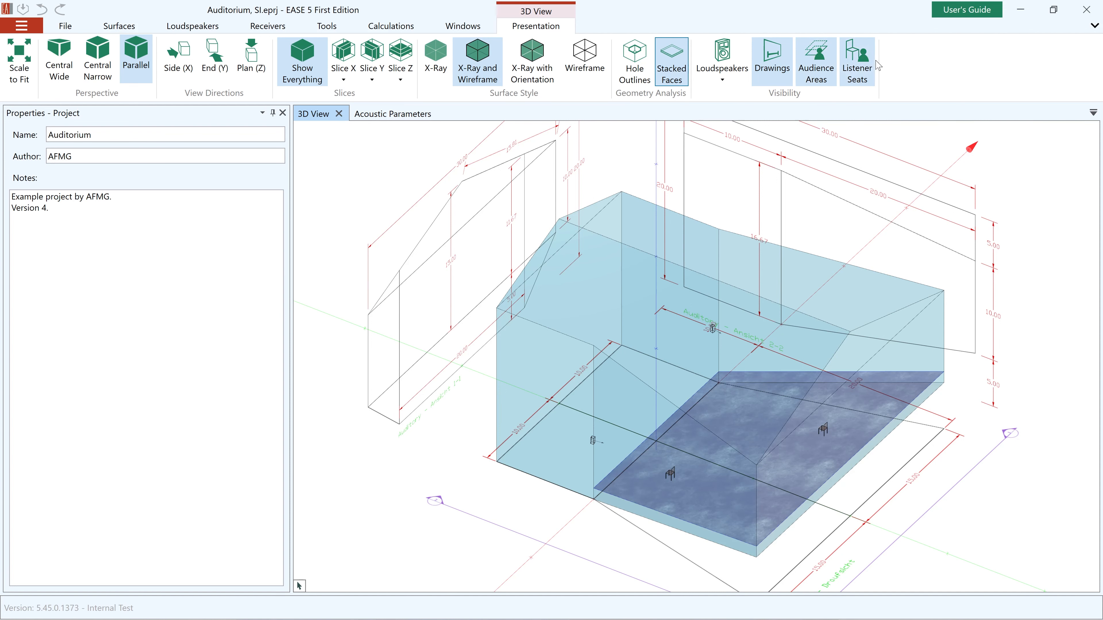
click(855, 65)
click(856, 64)
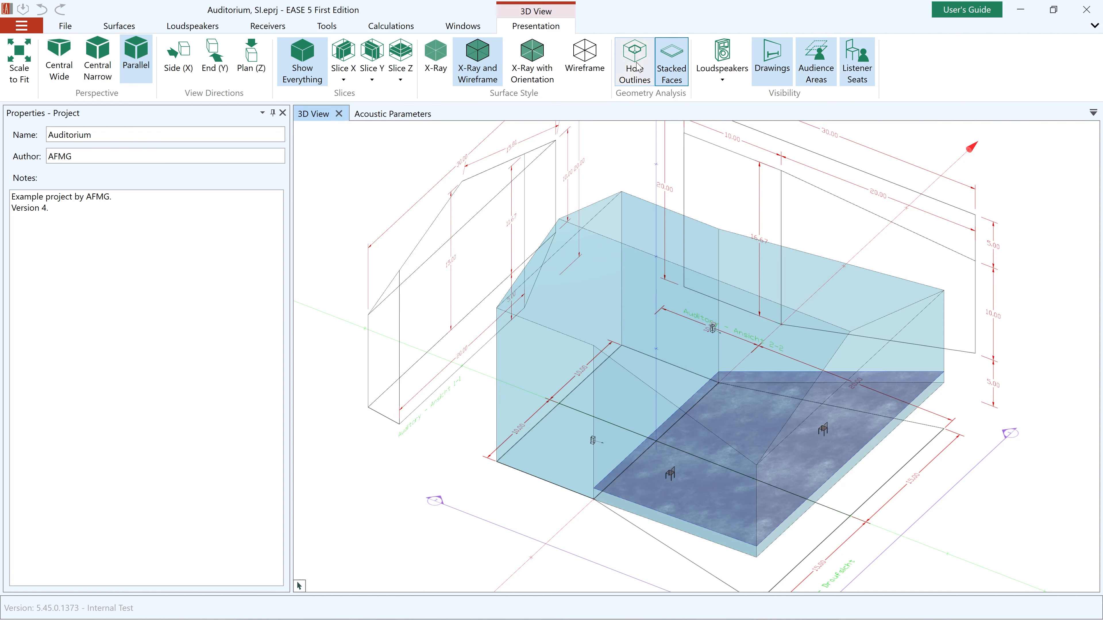
Add a second 3D view showing the model in Wireframe with drawings hidden, and compare it with the first 3D view.
click(463, 26)
click(374, 69)
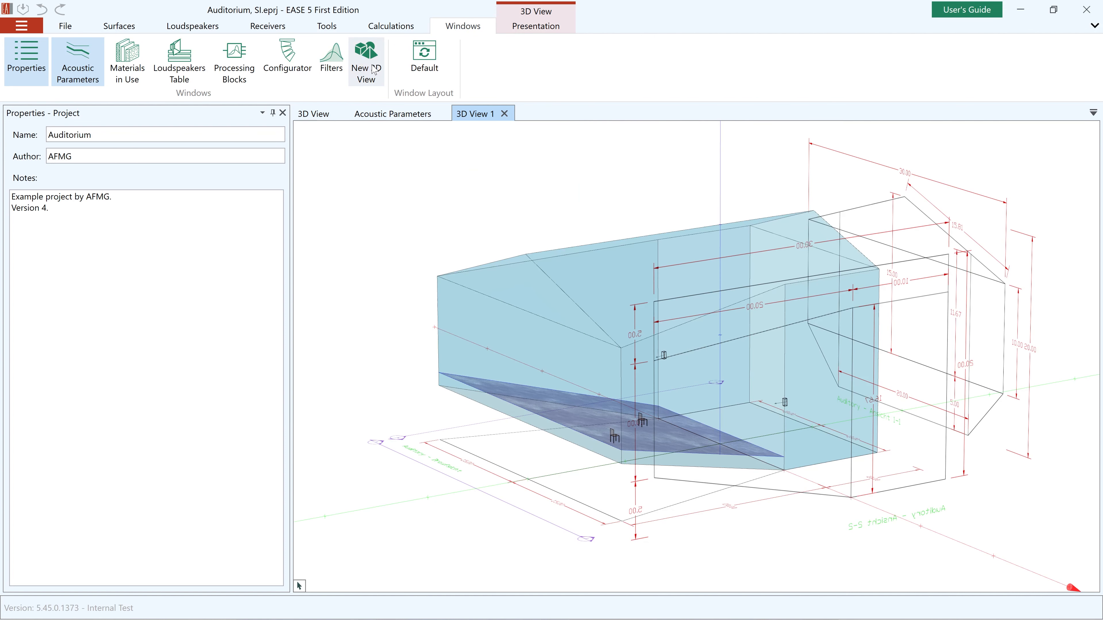
click(537, 27)
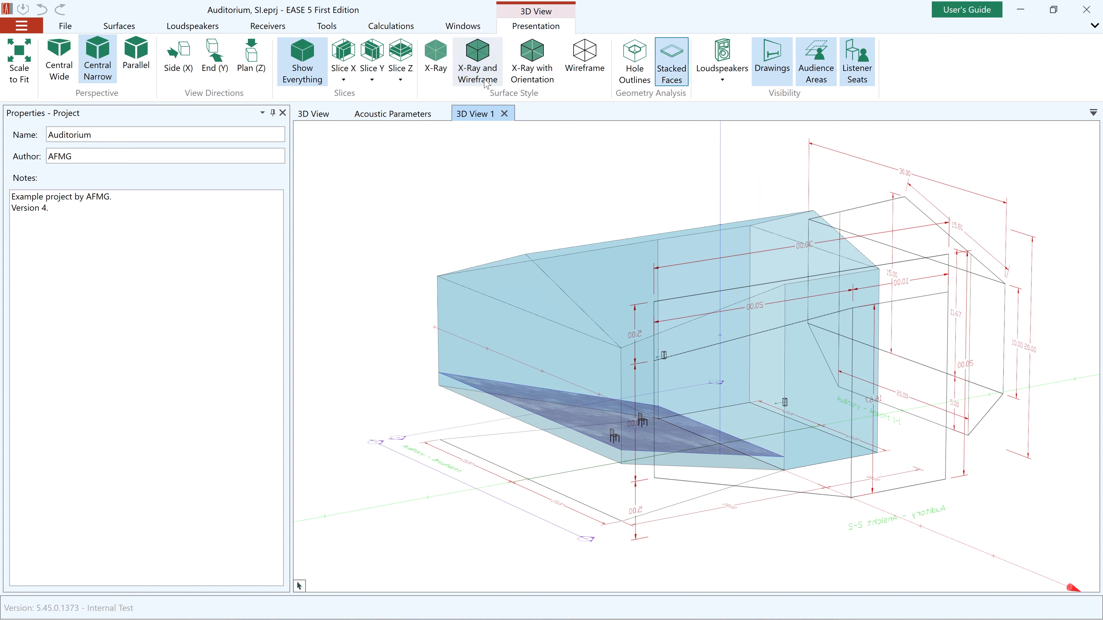
click(593, 65)
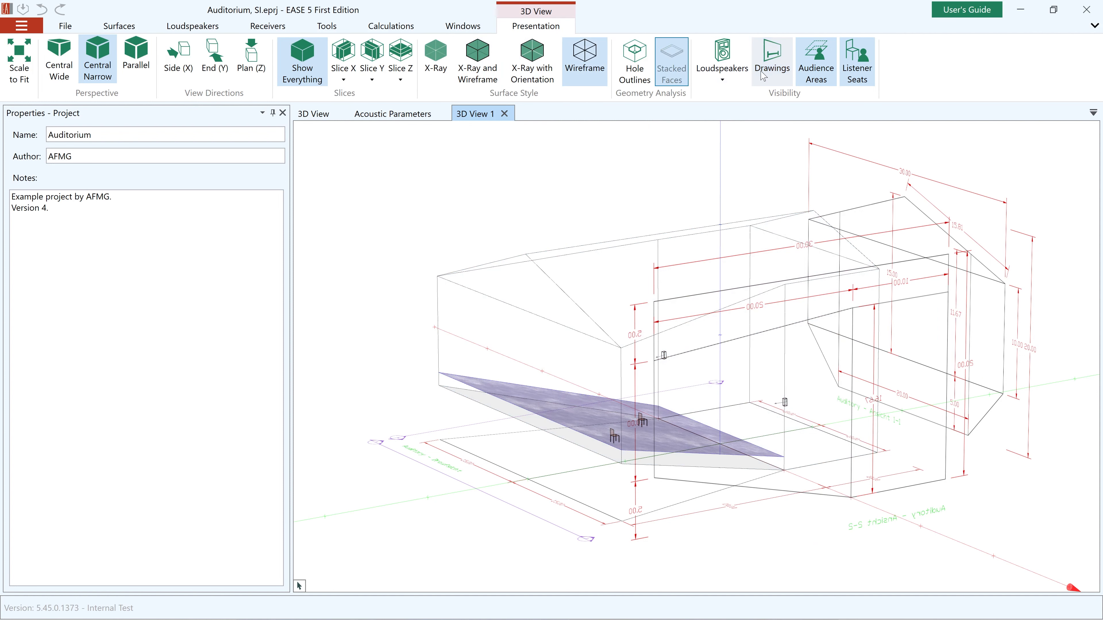
click(772, 68)
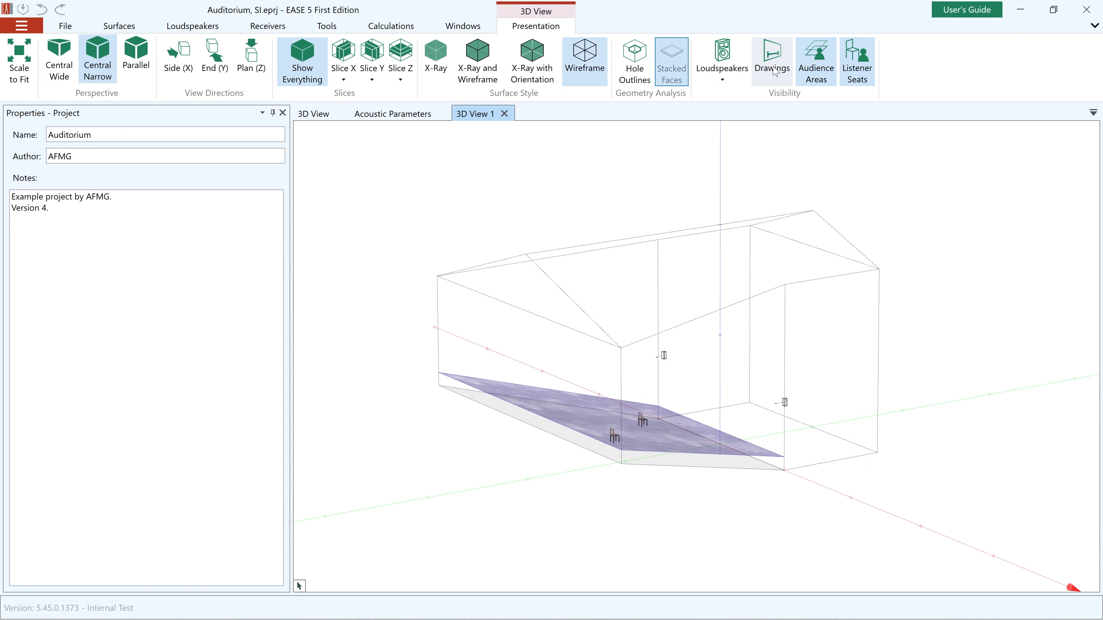
click(309, 116)
click(475, 116)
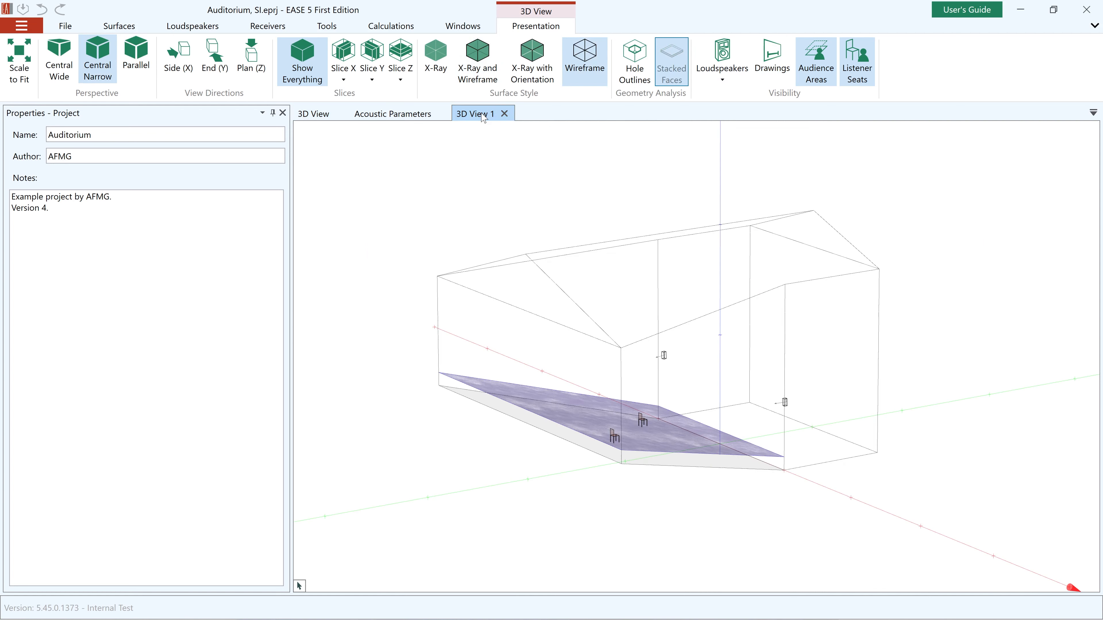
Dock the second 3D view beside the first one, and restore the default window layout.
drag(484, 118, 726, 357)
scroll(978, 341, down, 5)
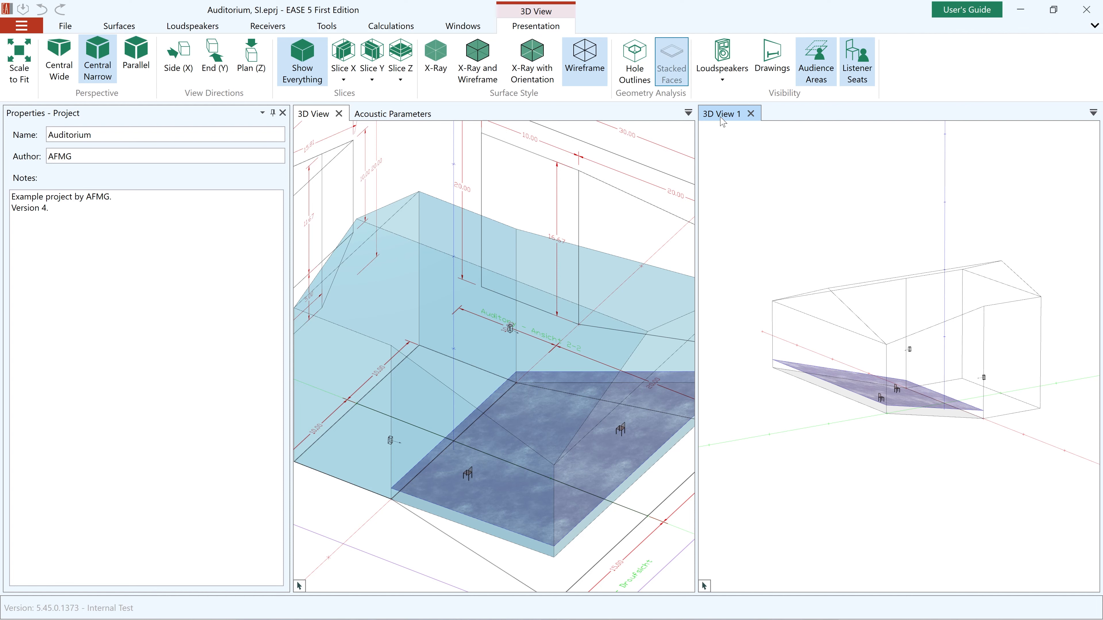
click(463, 25)
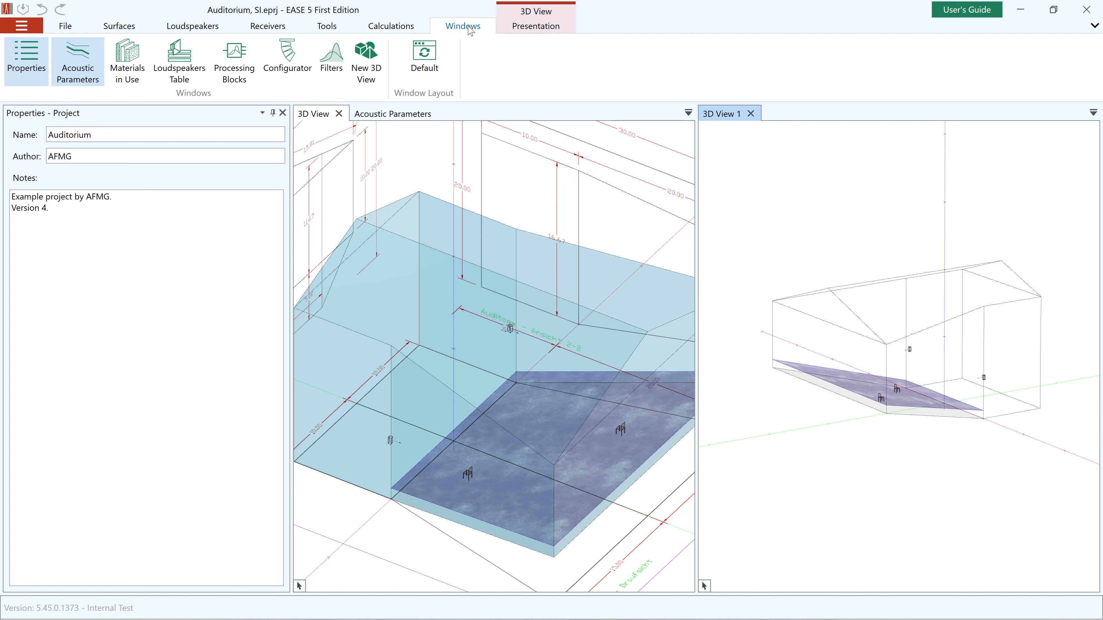
click(429, 63)
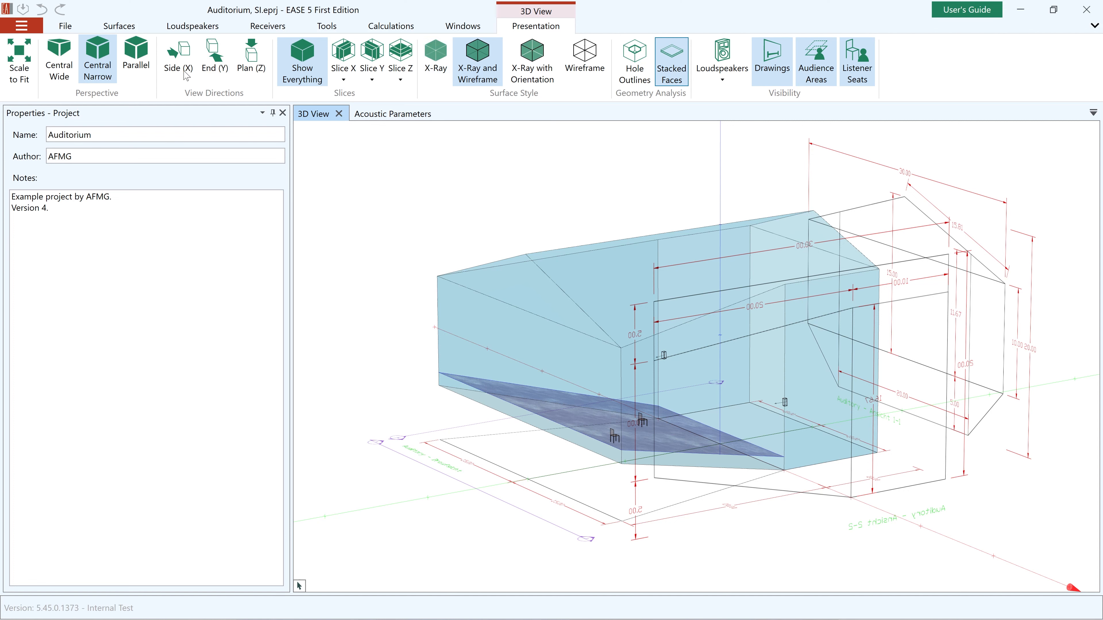
Create a new project and load the drawing SI - Floor Plan.png from the Auditorium example's Drawings folder.
click(65, 27)
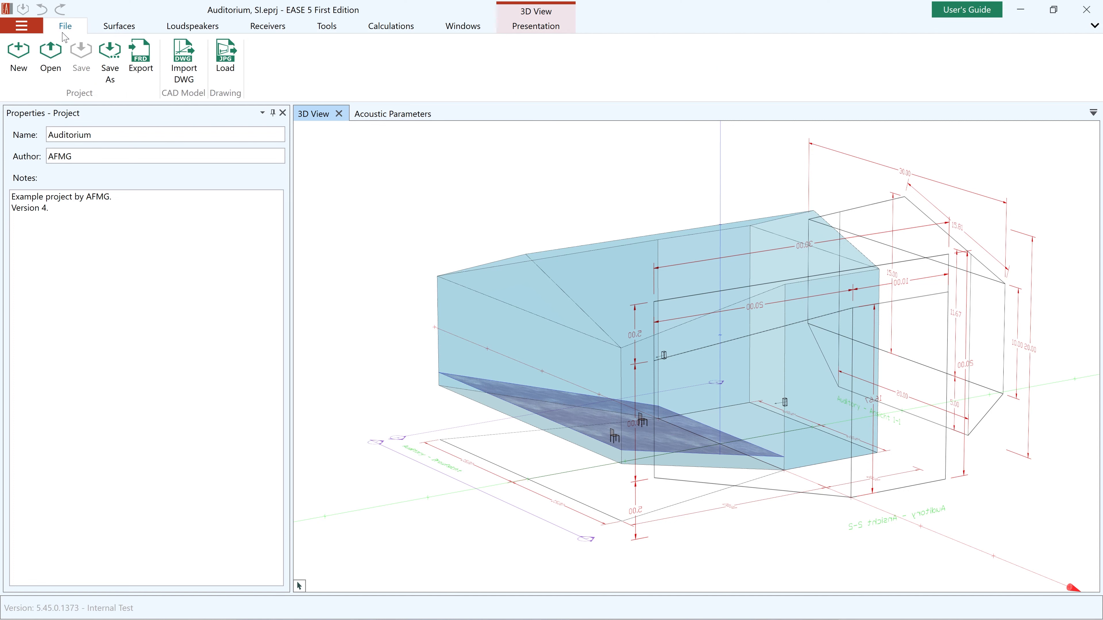
click(18, 57)
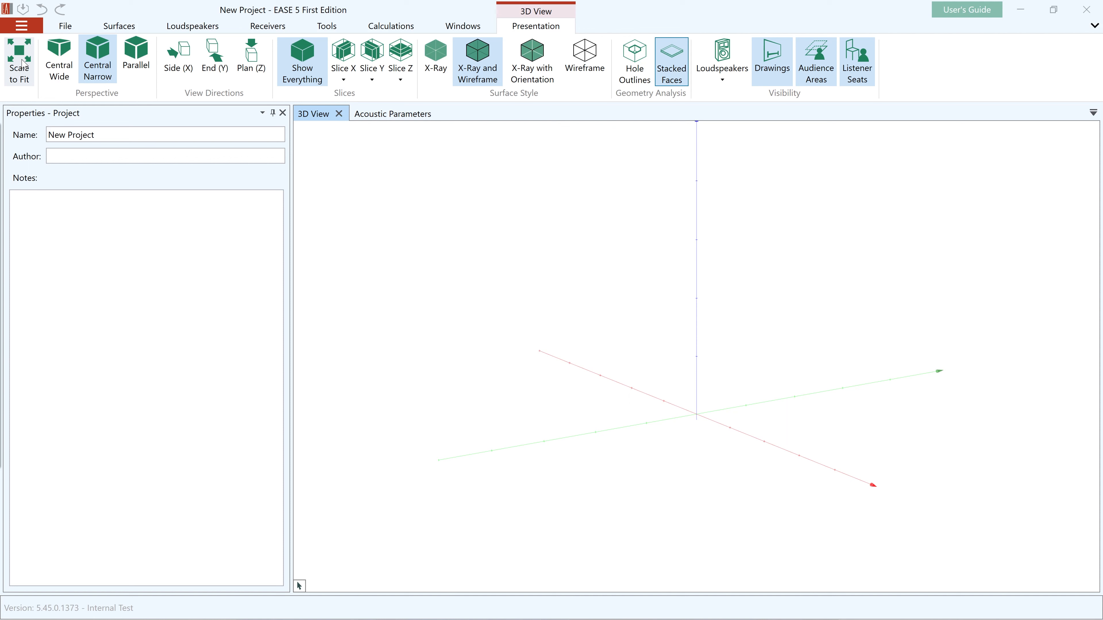
click(68, 26)
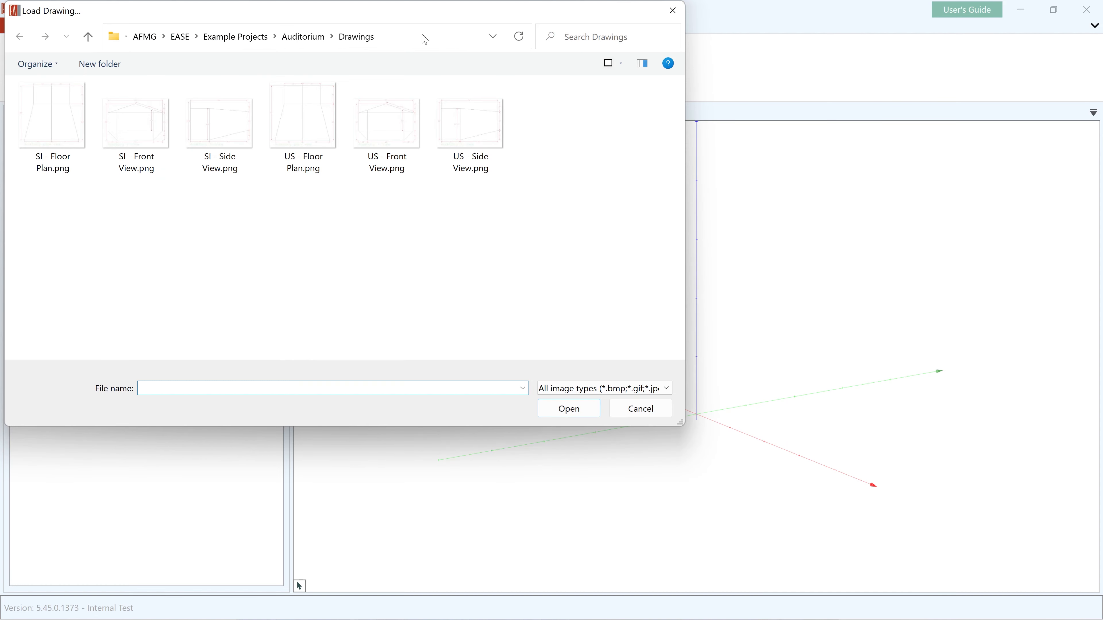
click(424, 37)
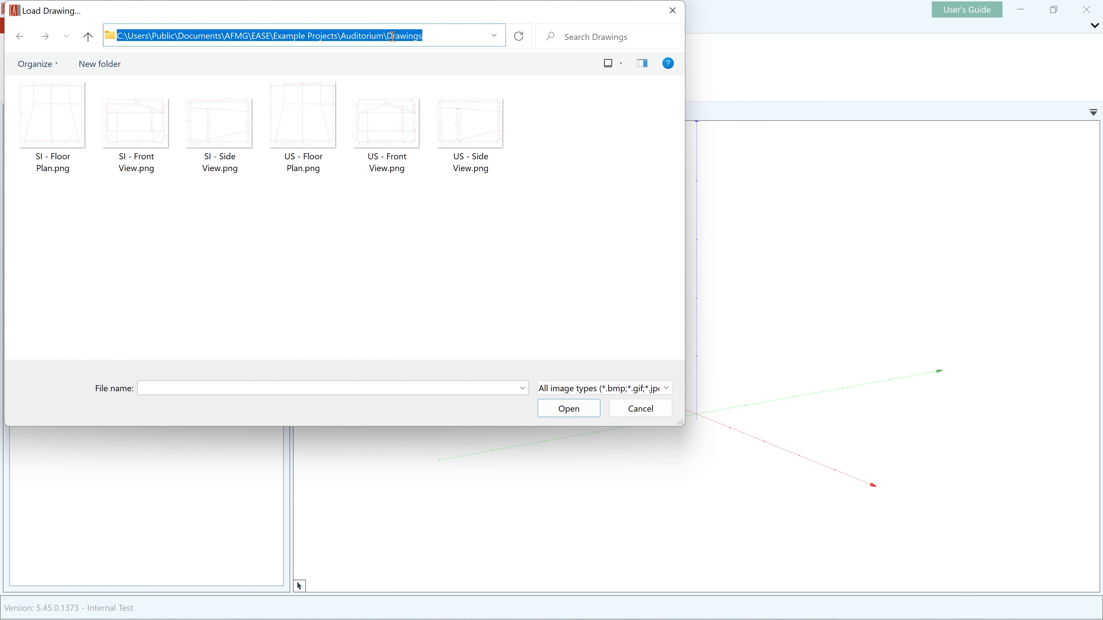
click(438, 32)
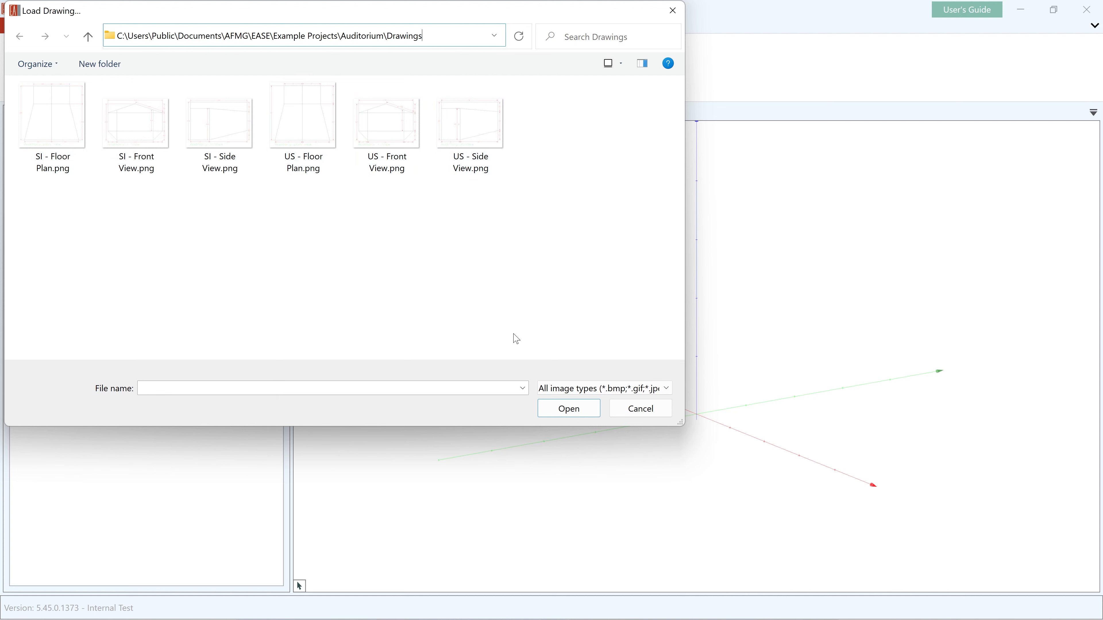
click(663, 393)
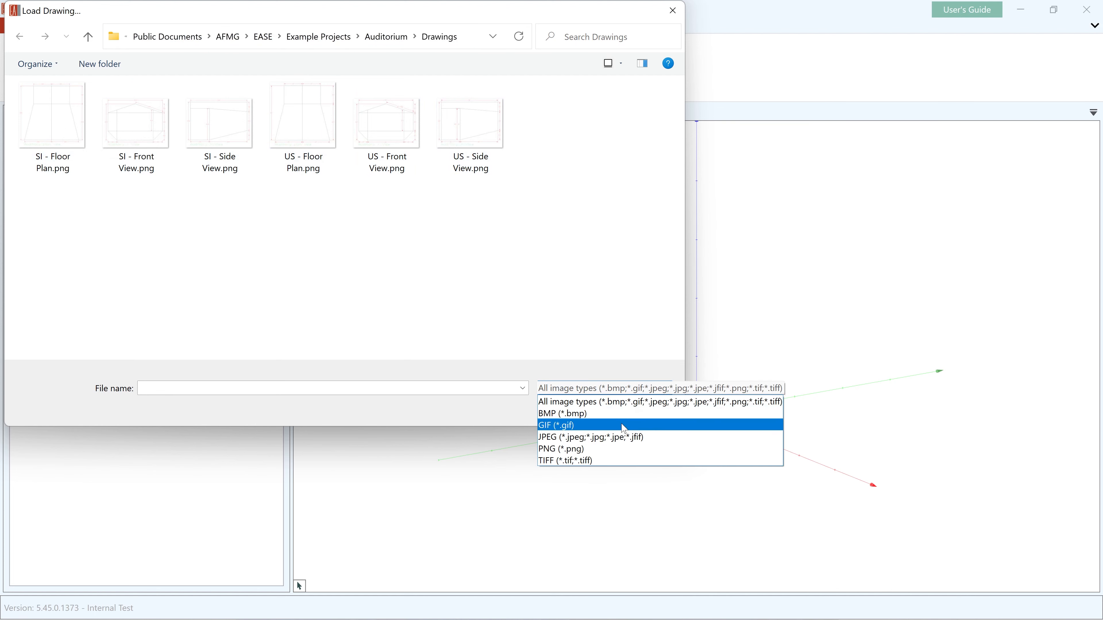
click(62, 261)
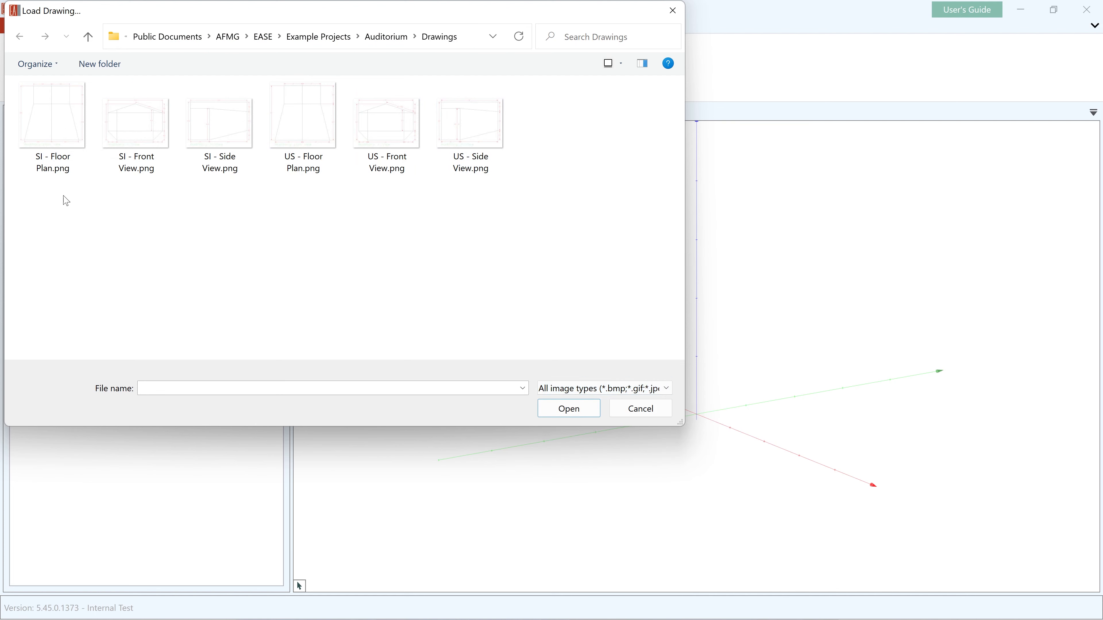
click(53, 115)
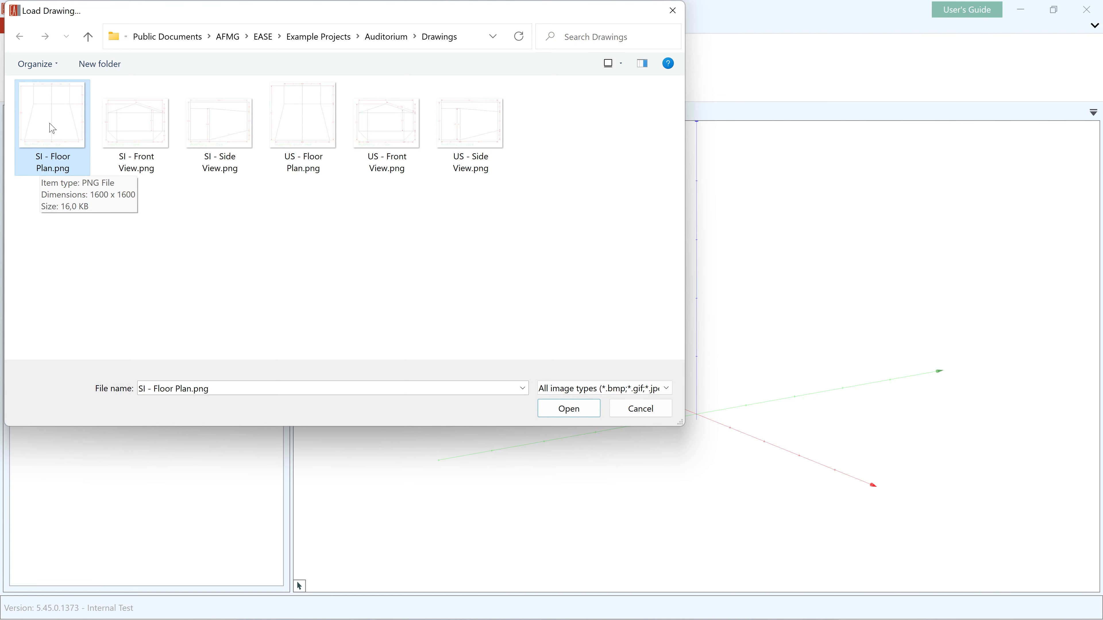
click(588, 413)
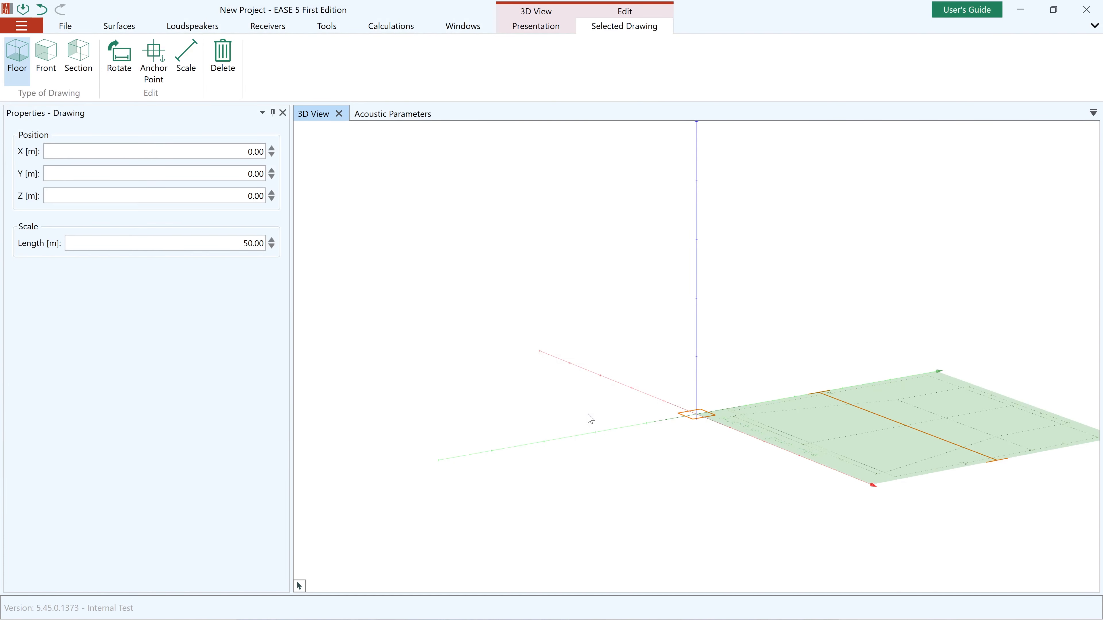
Redraw the floor plan's scale line from one end to the other of its full-length dimension line.
mouse_move(560, 378)
middle_down()
mouse_move(845, 399)
mouse_move(889, 490)
mouse_move(924, 495)
middle_up()
scroll(795, 258, up, 3)
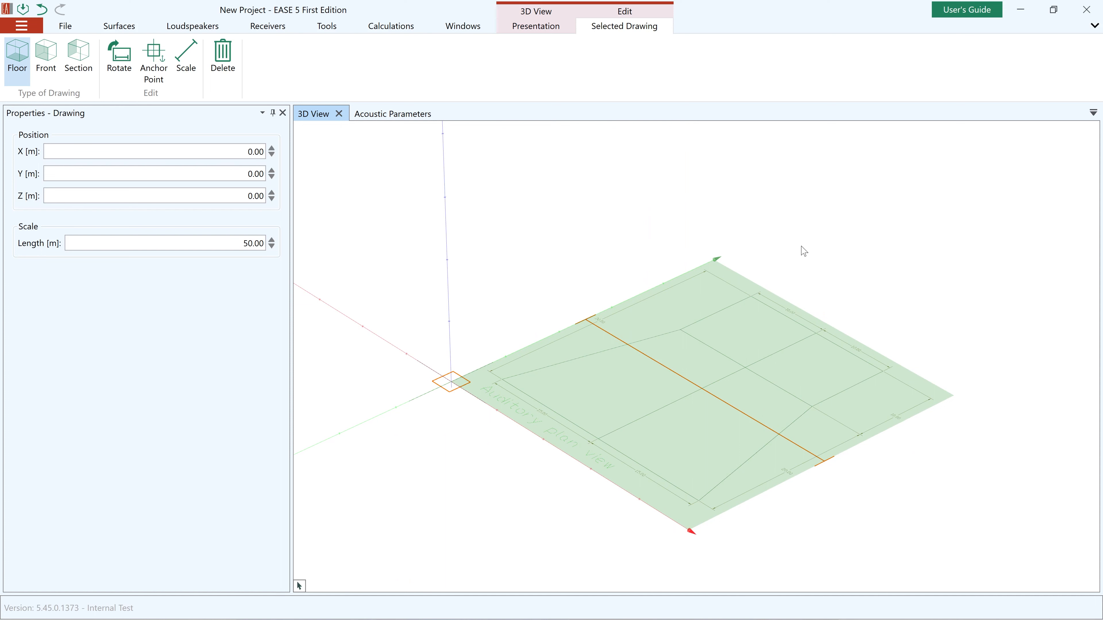
click(186, 57)
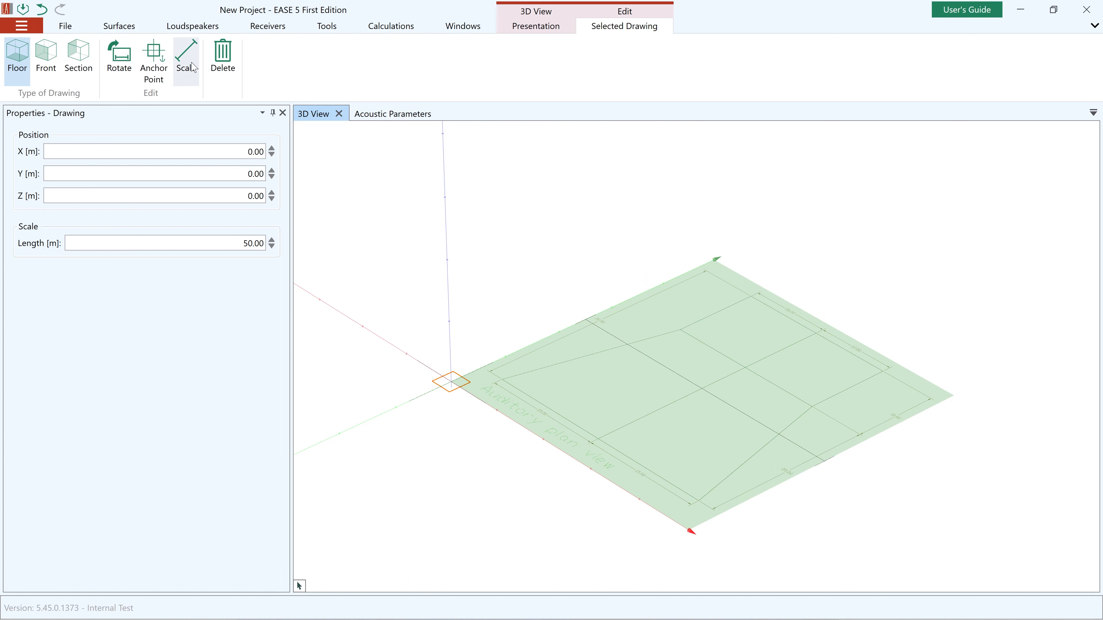
right_drag(793, 305, 731, 300)
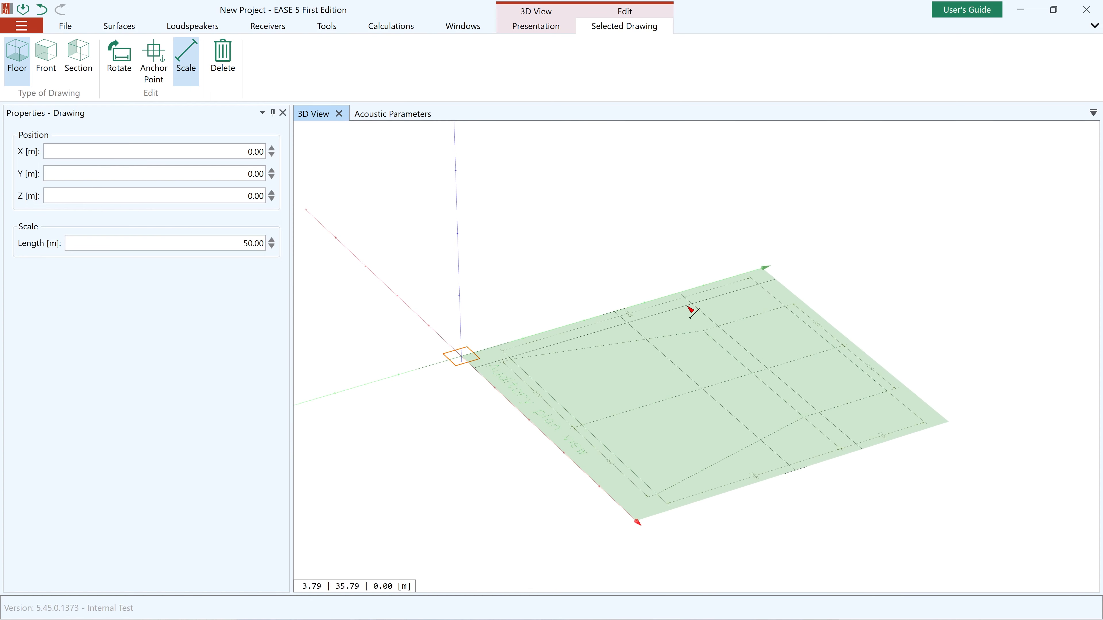
click(517, 357)
scroll(511, 350, up, 5)
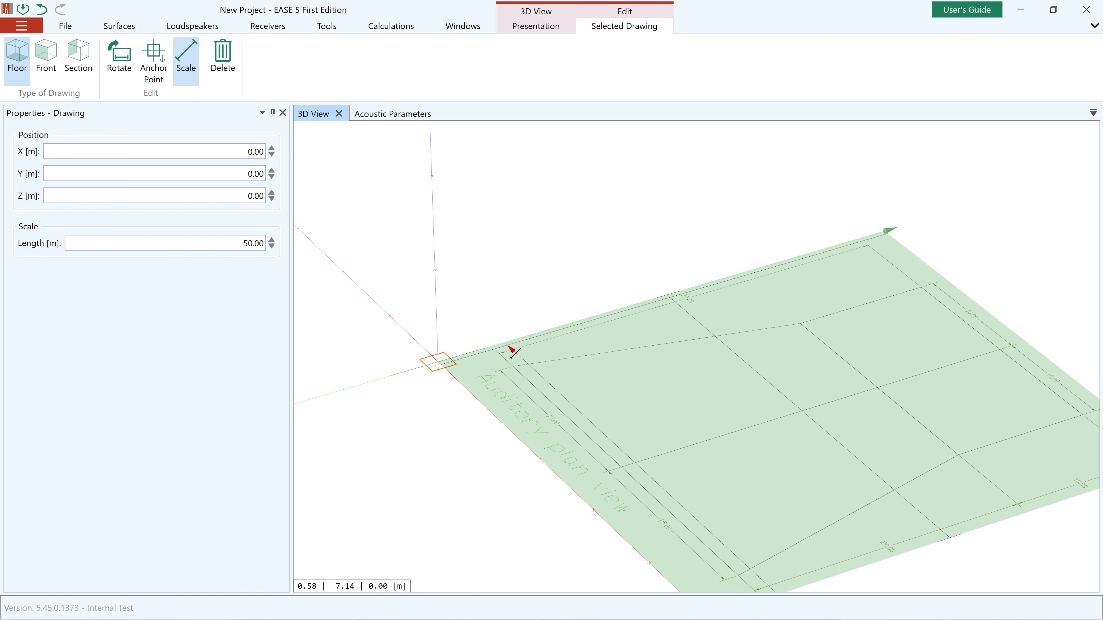
scroll(512, 349, up, 5)
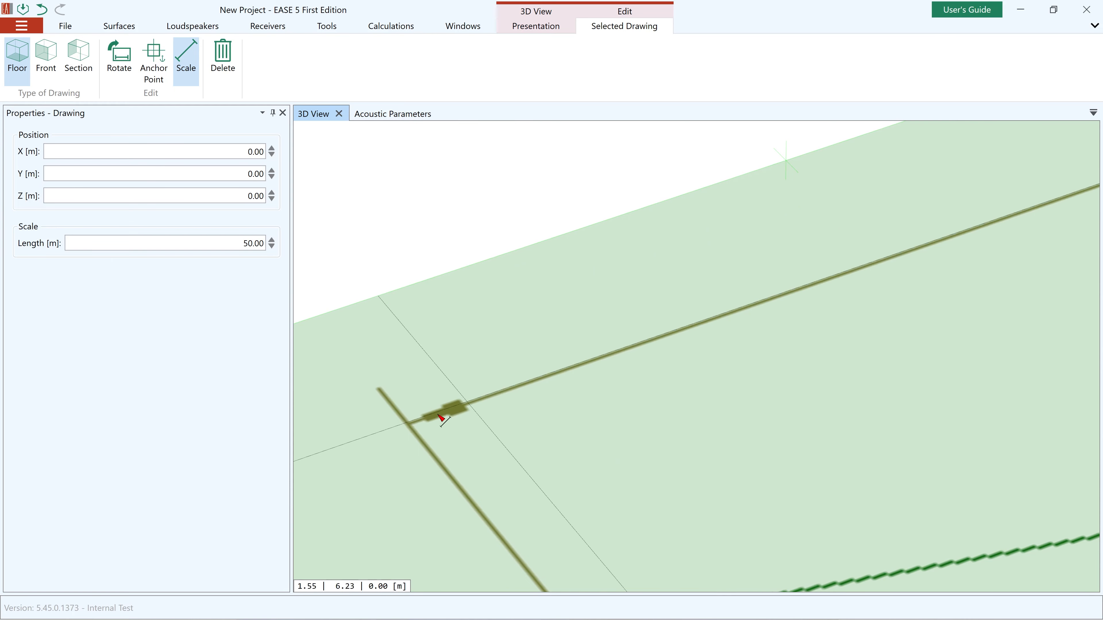
click(416, 423)
scroll(397, 429, down, 4)
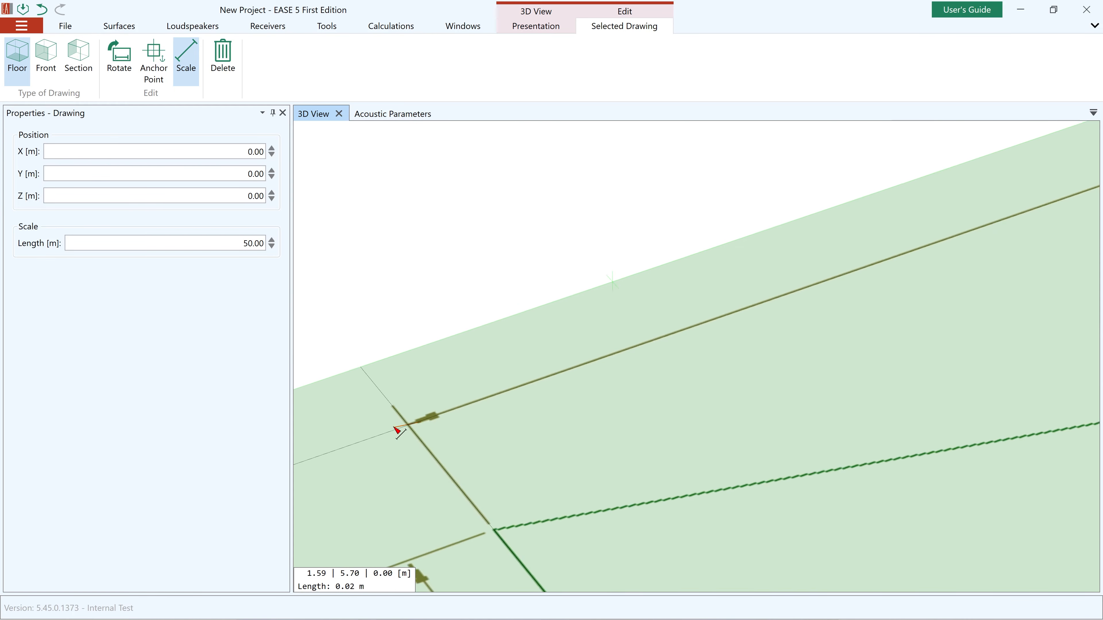
scroll(365, 440, down, 6)
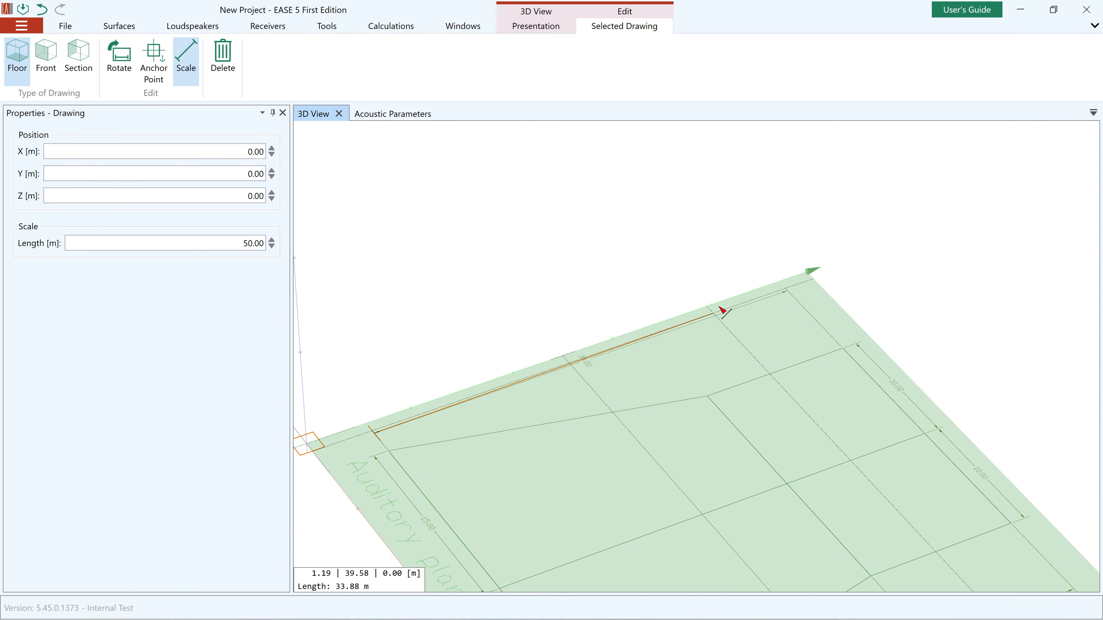
scroll(797, 293, up, 6)
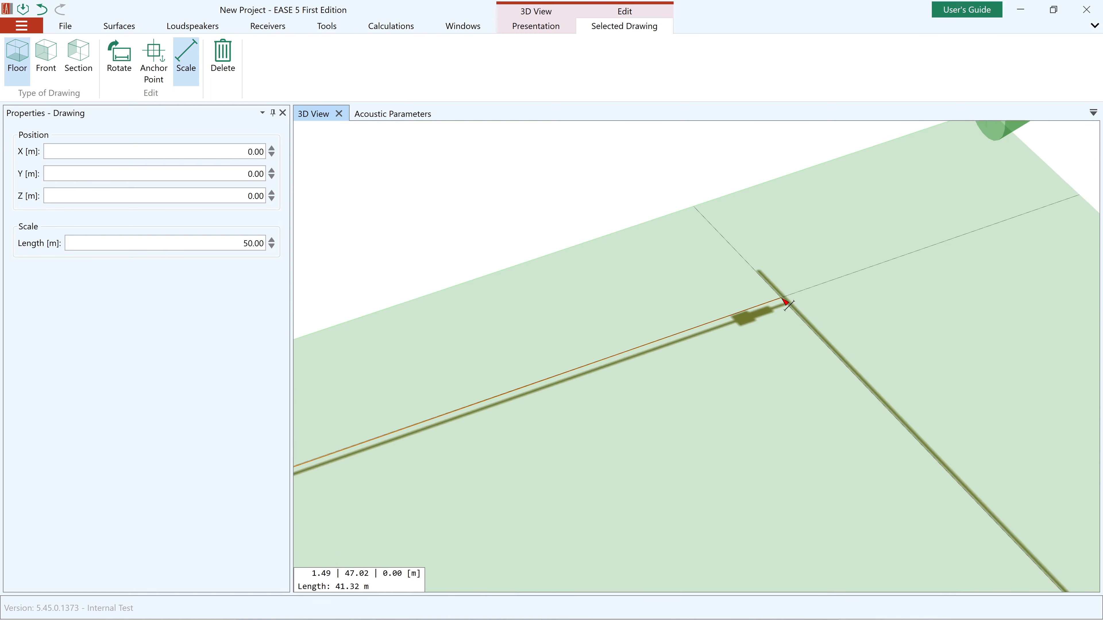
click(794, 306)
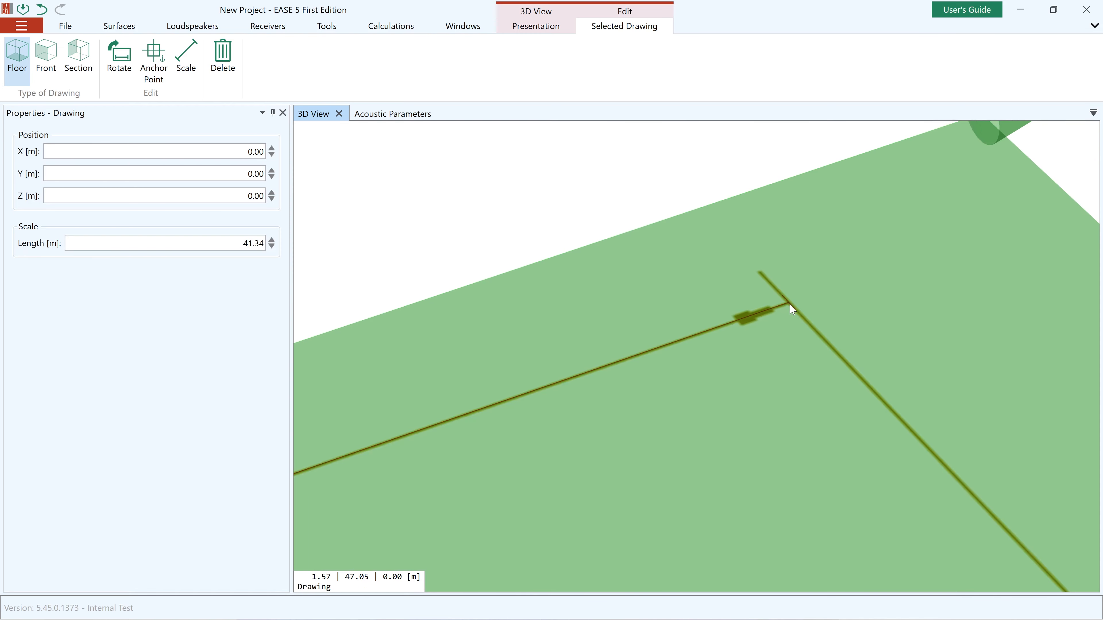
Set the length of the floor plan's scale line to 30 m.
scroll(799, 300, down, 10)
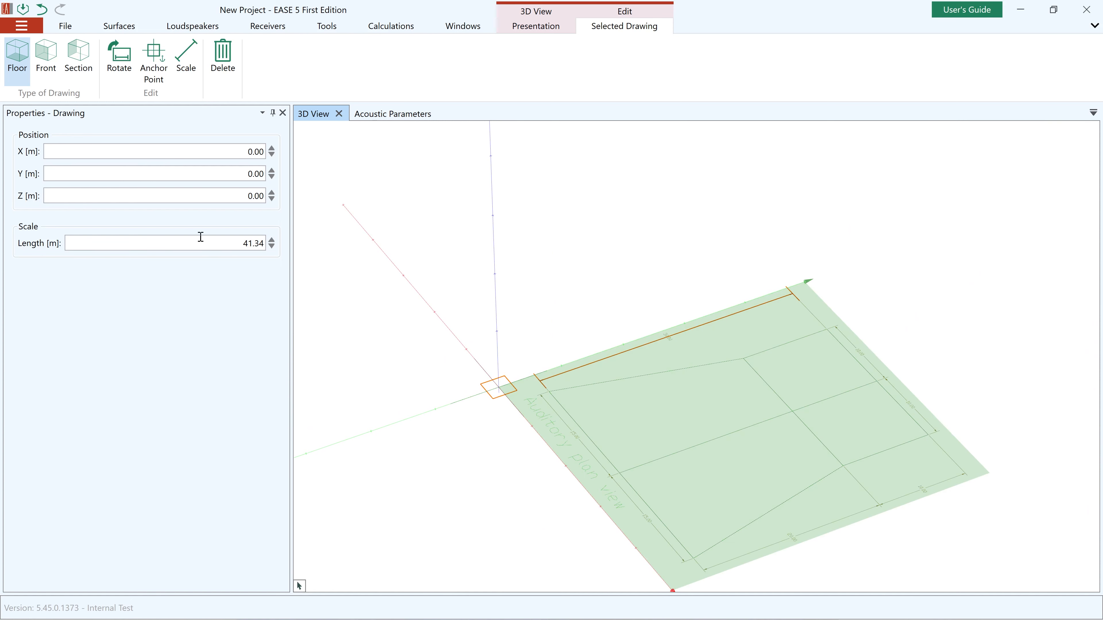
click(223, 246)
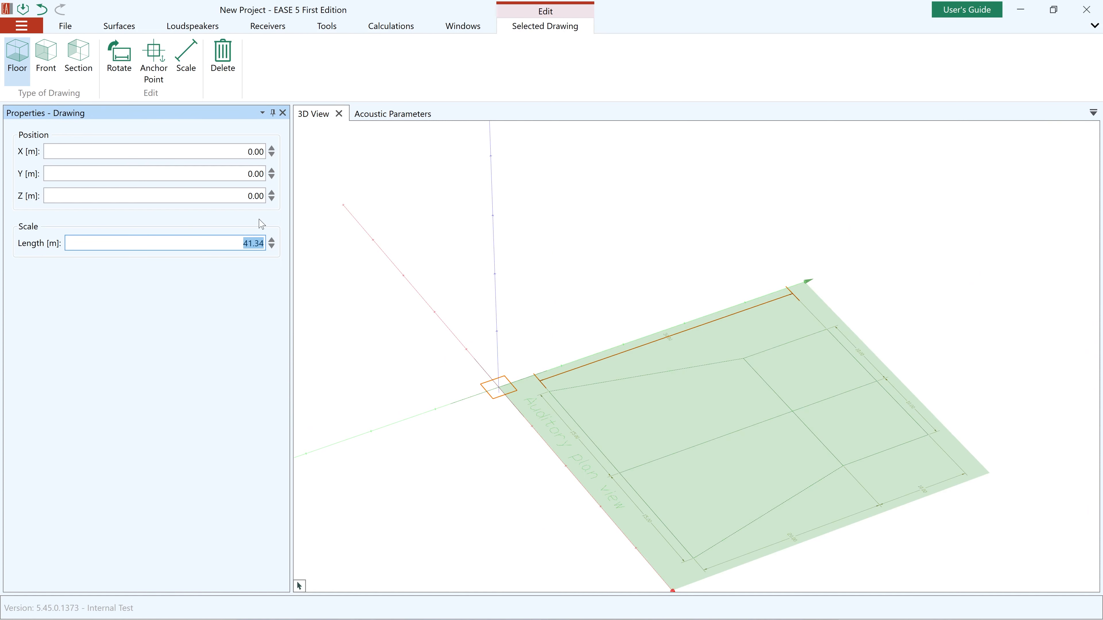
text(30)
key(Return)
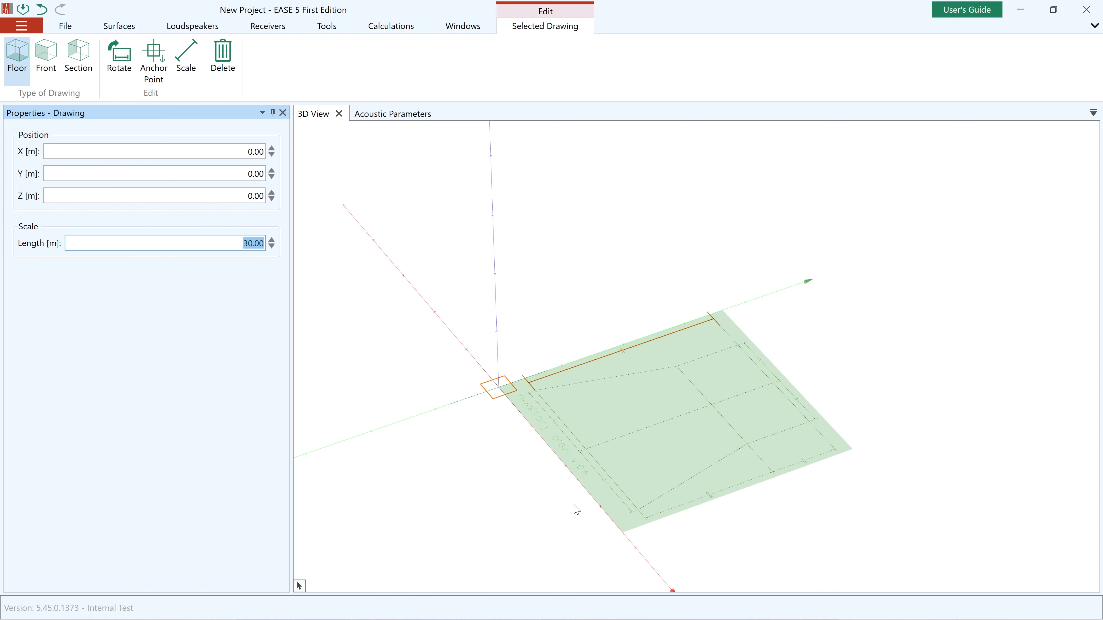
Place the floor plan's anchor point where its longitudinal centre line crosses the inner transverse line.
scroll(576, 508, up, 2)
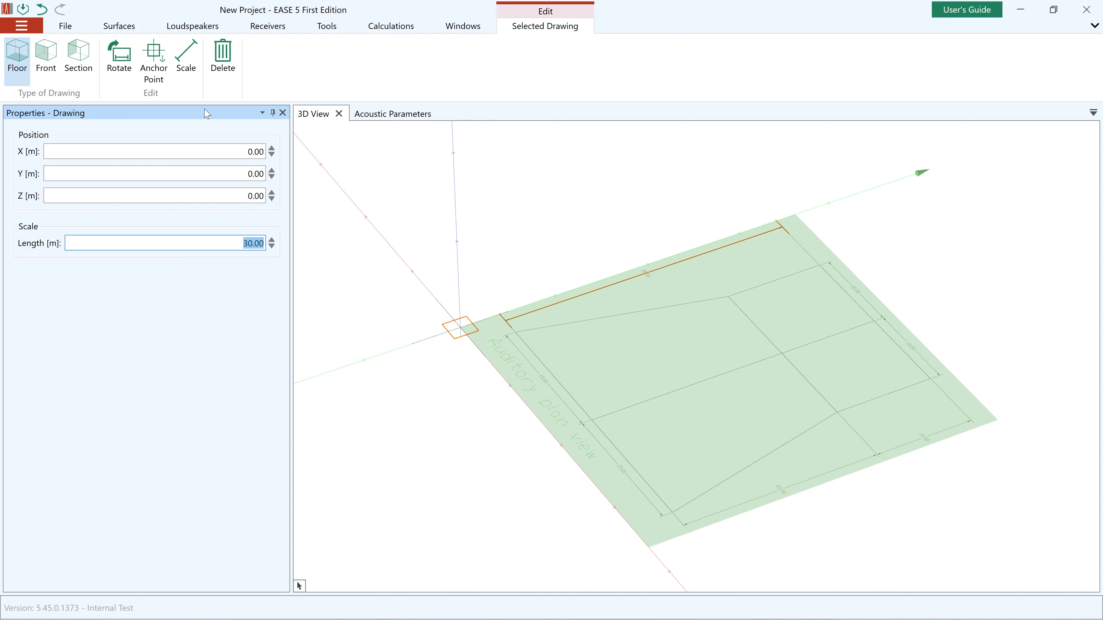
click(156, 70)
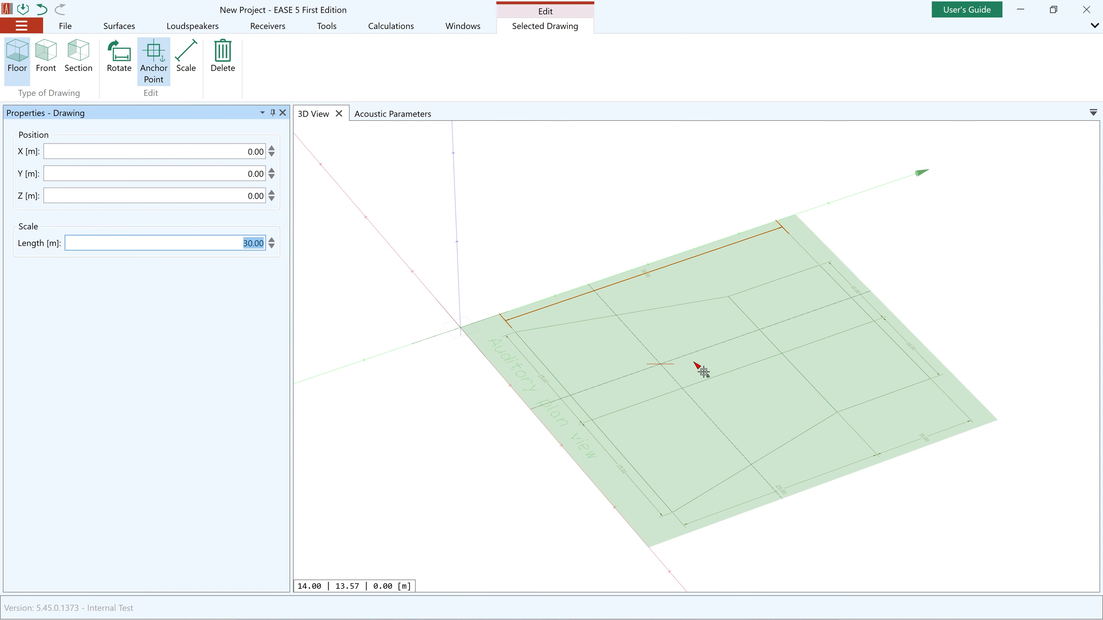
scroll(792, 356, up, 10)
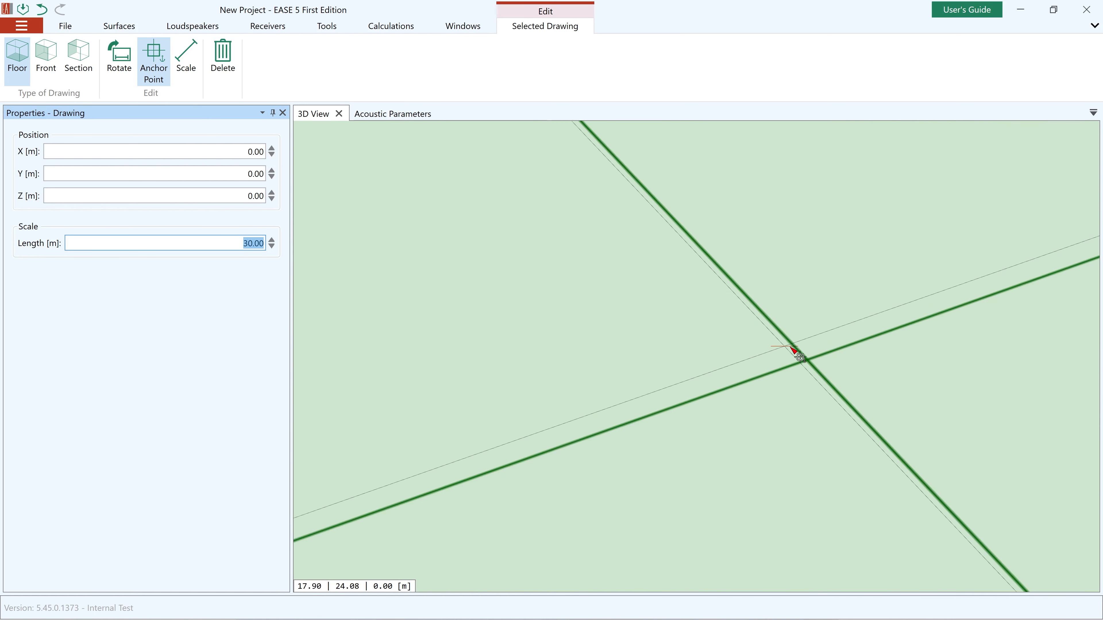
click(817, 369)
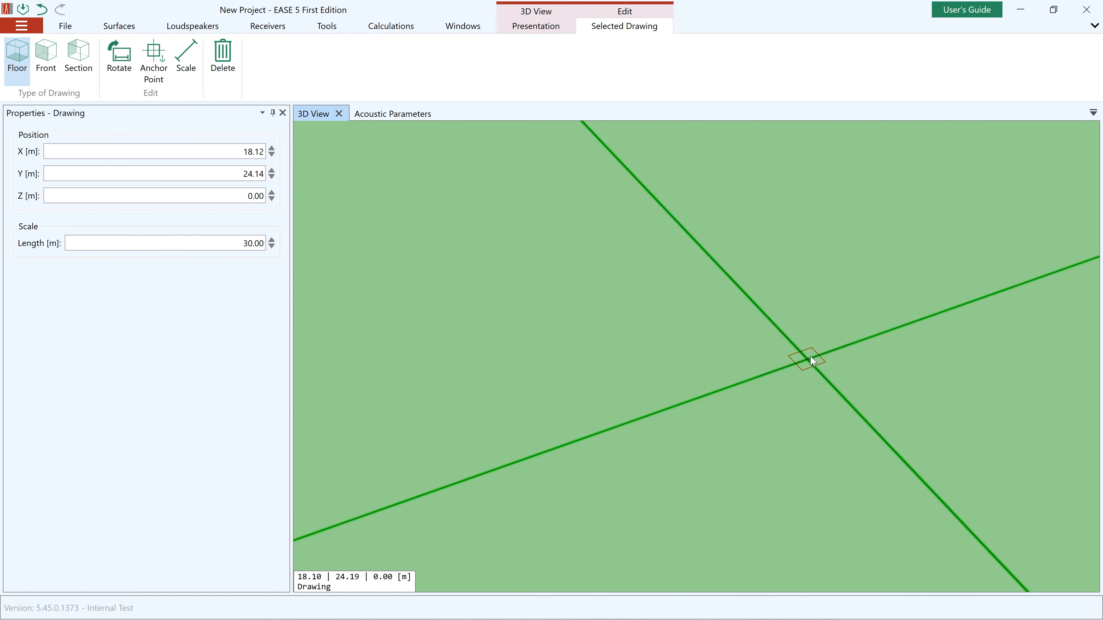
Move the floor plan's anchor point to the origin with X 0 and Y 0, and deselect the drawing.
scroll(794, 358, down, 10)
scroll(794, 358, up, 3)
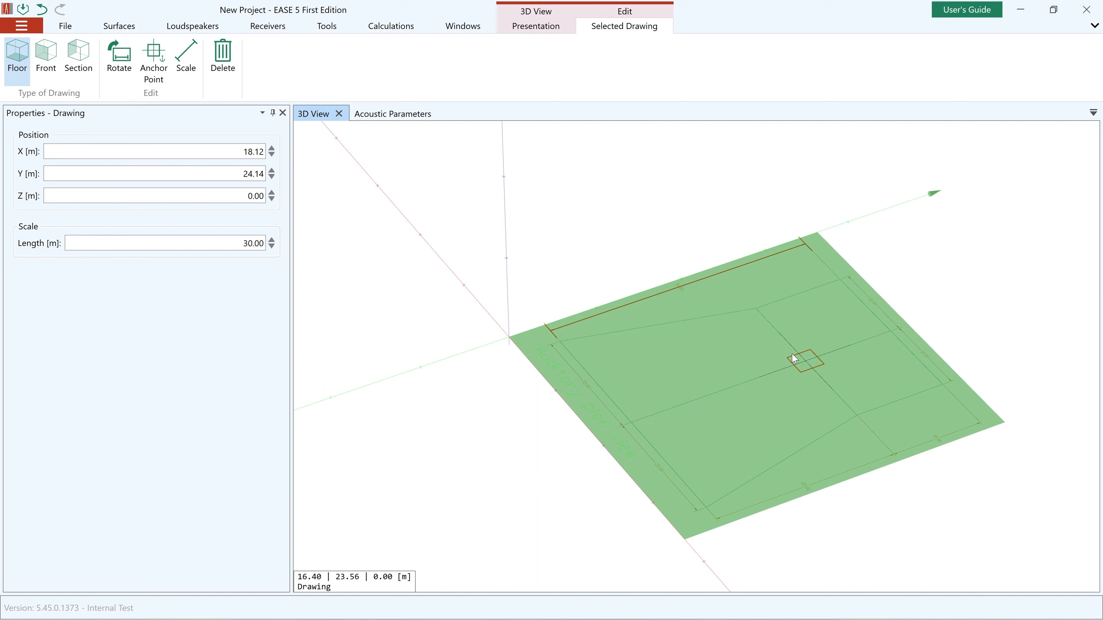
drag(236, 152, 268, 157)
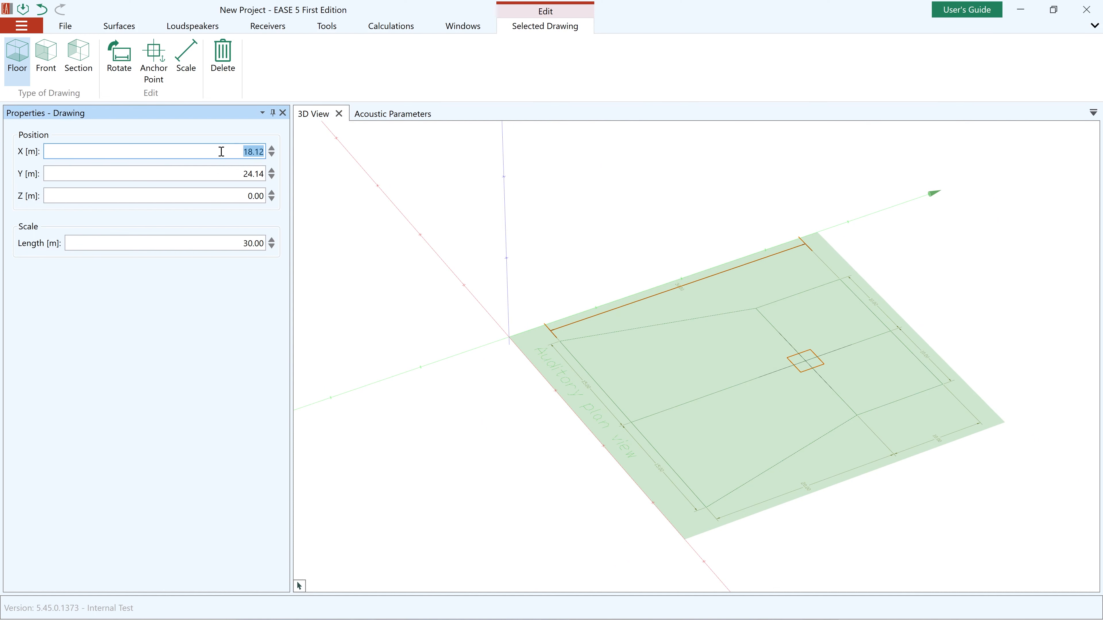
text(0)
key(Tab)
text(0)
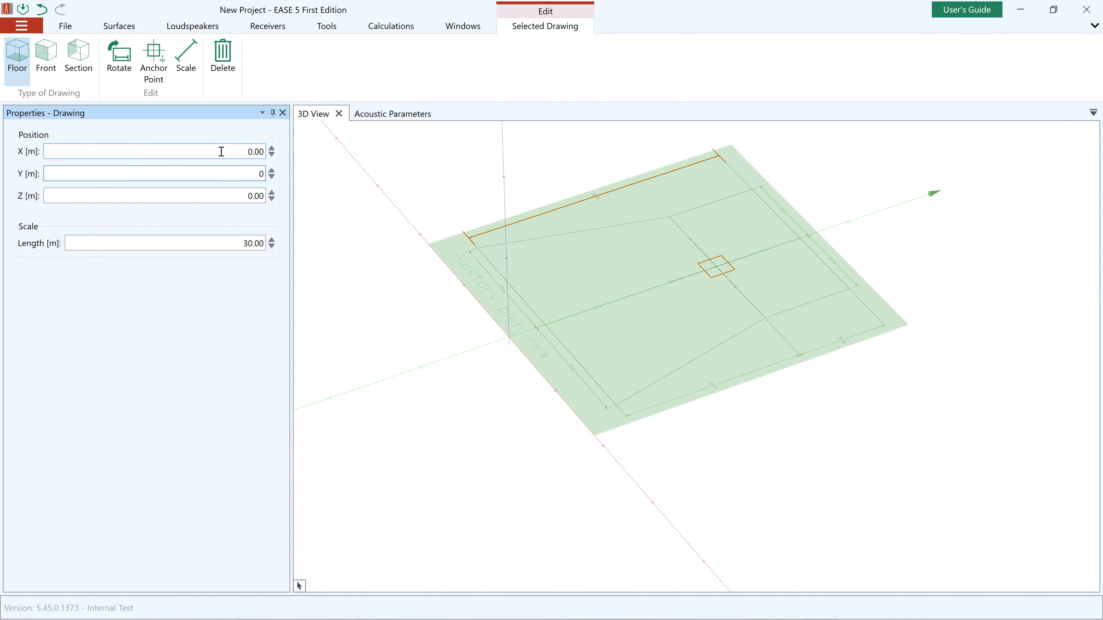
key(Return)
scroll(931, 473, down, 3)
scroll(648, 416, up, 3)
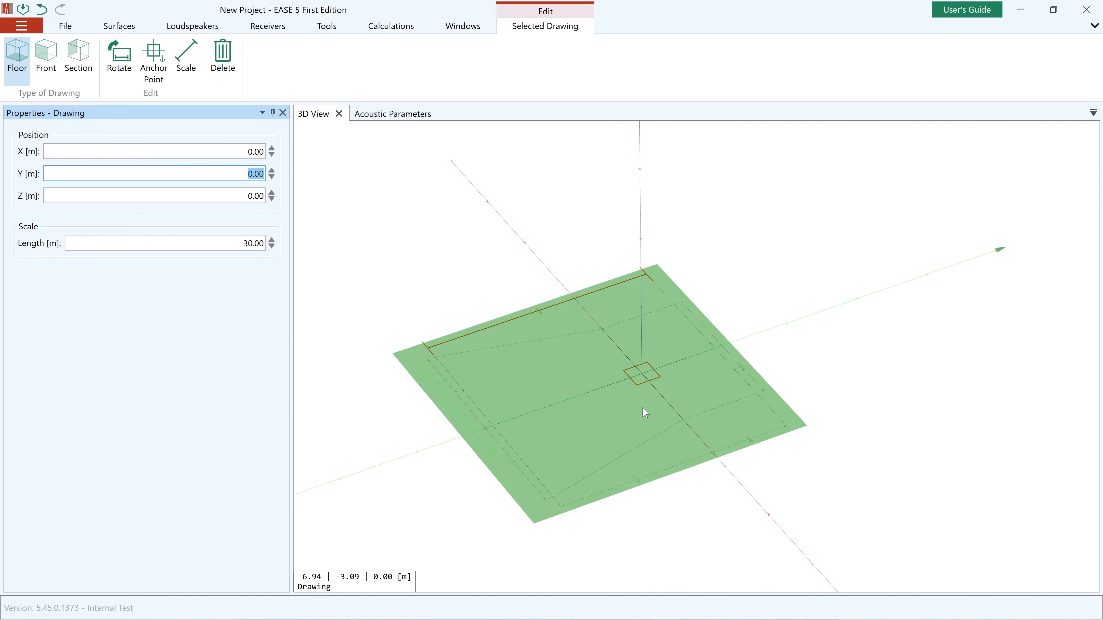
click(982, 432)
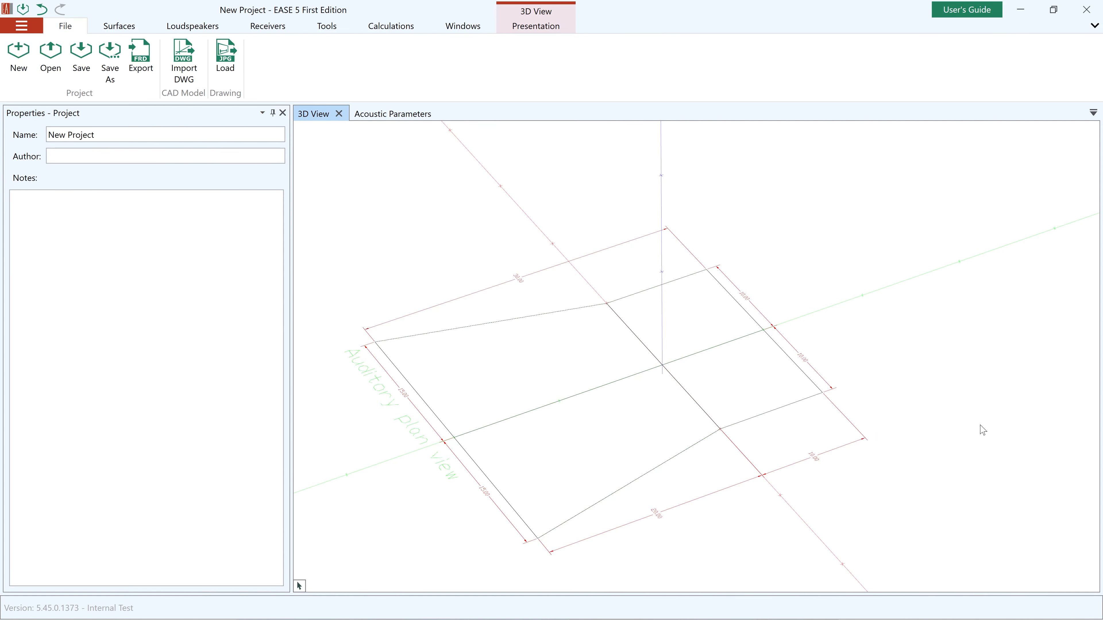
Load the drawing SI - Side View.png into the project.
scroll(994, 426, down, 1)
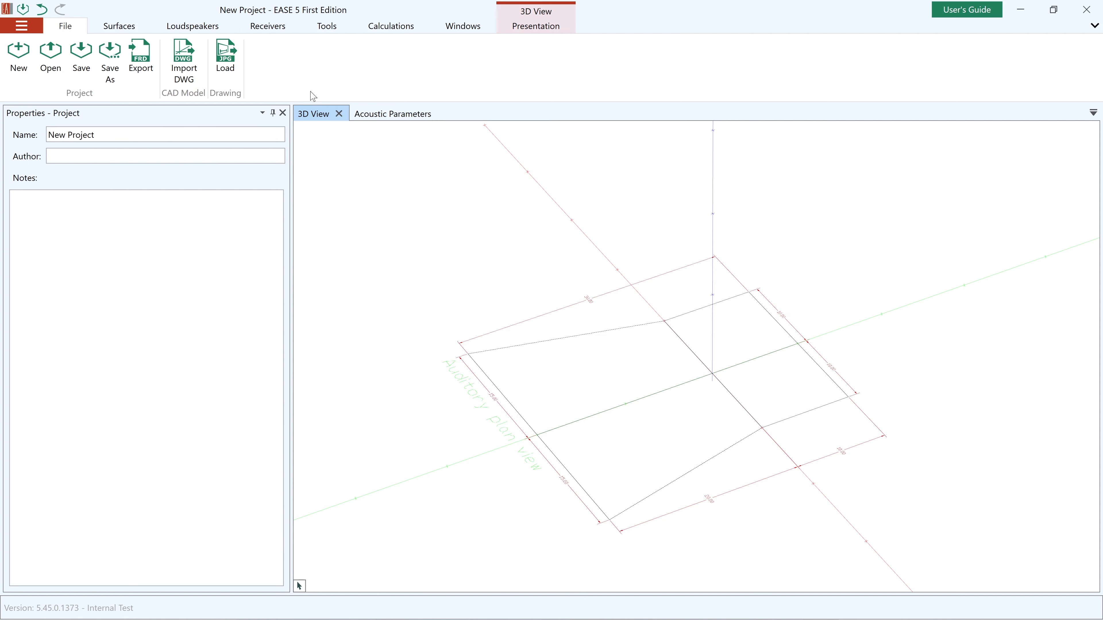
click(226, 61)
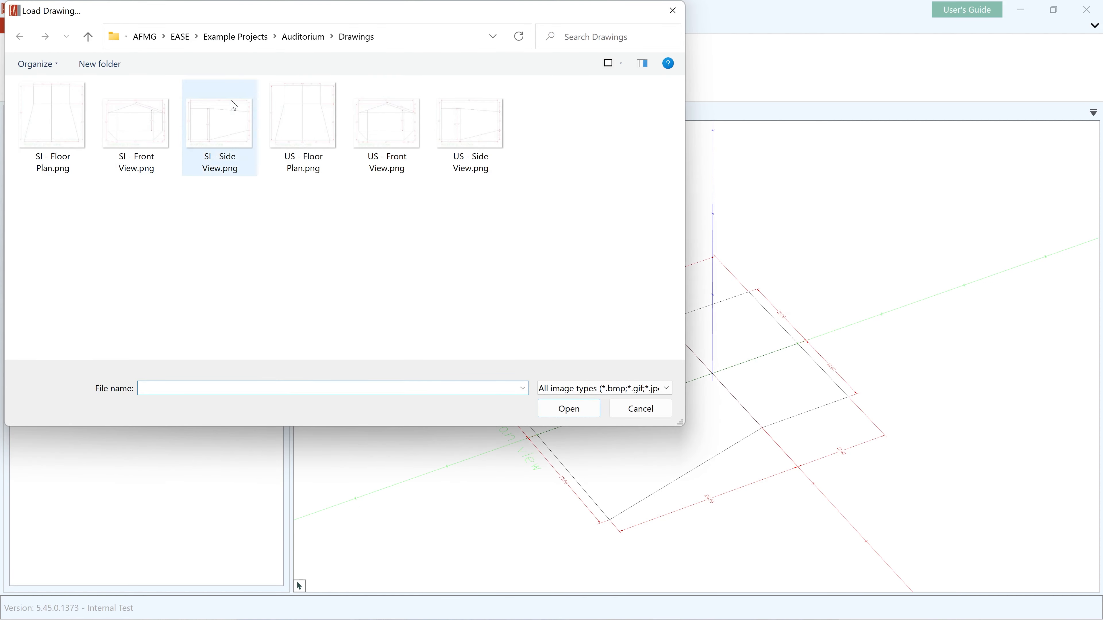
click(222, 119)
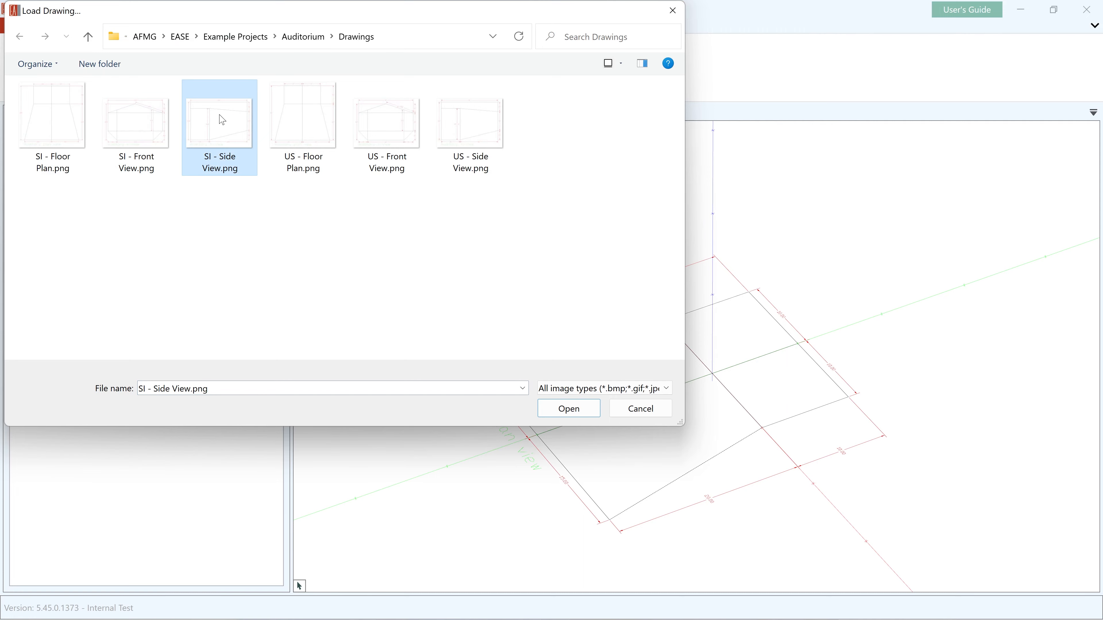
click(557, 413)
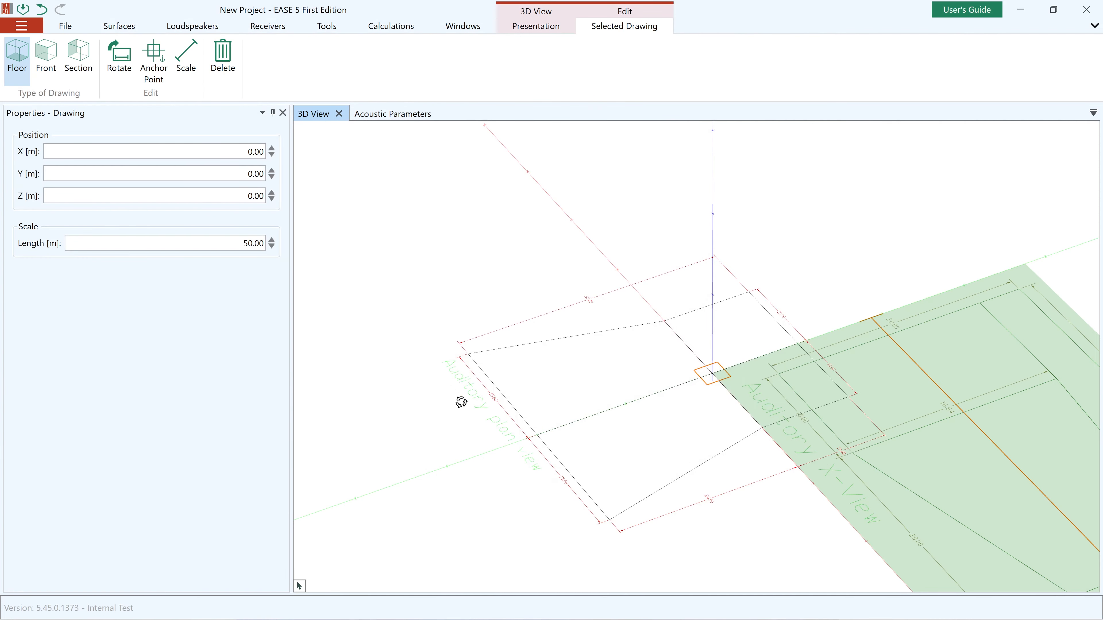
Redraw the side view's scale line from one end to the other of its full-length 30.00 dimension line.
middle_drag(462, 403, 512, 426)
scroll(483, 409, down, 5)
scroll(916, 556, up, 3)
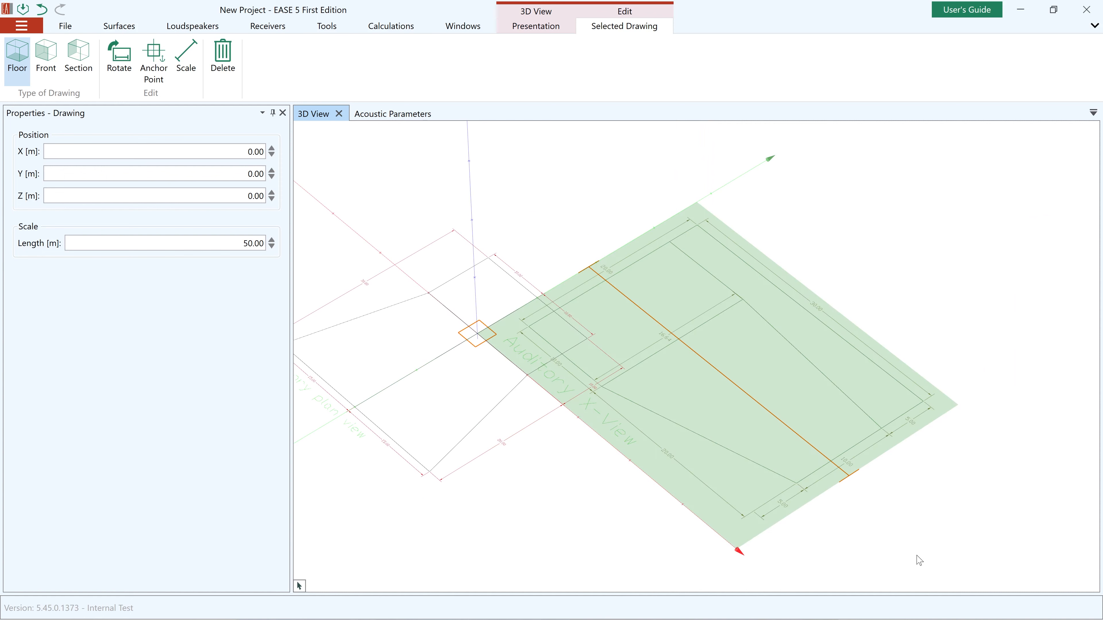
click(186, 61)
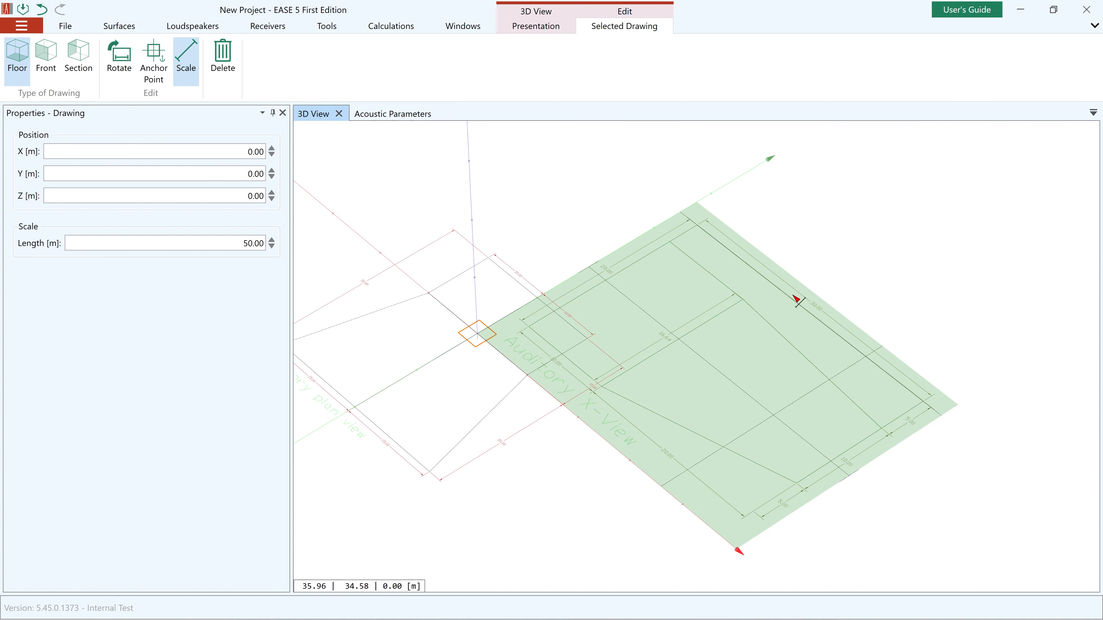
scroll(718, 221, up, 6)
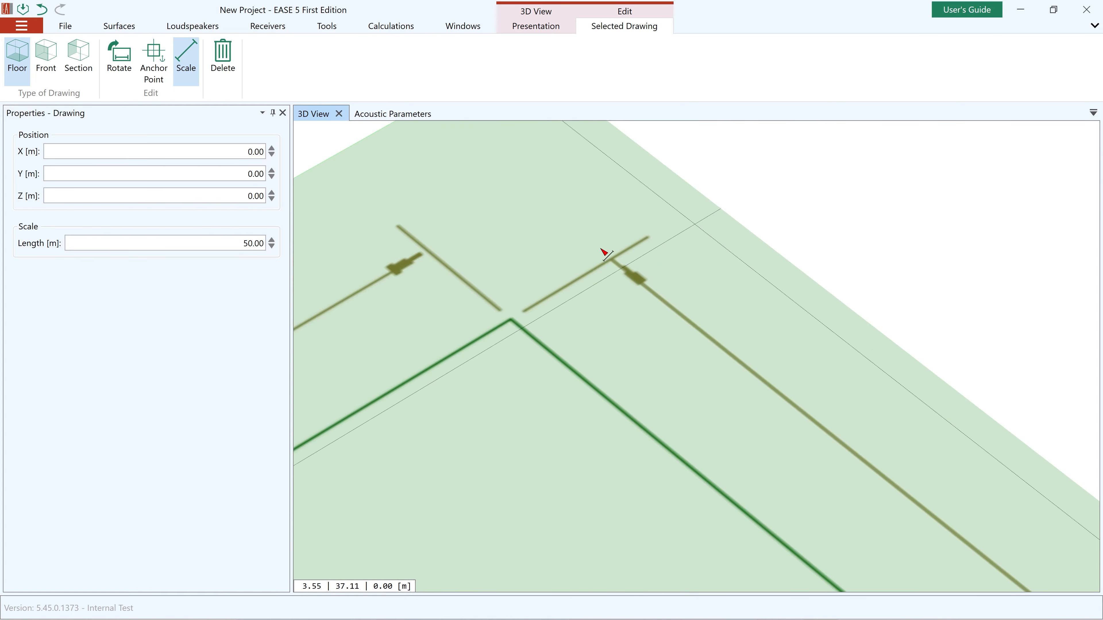
scroll(616, 265, up, 3)
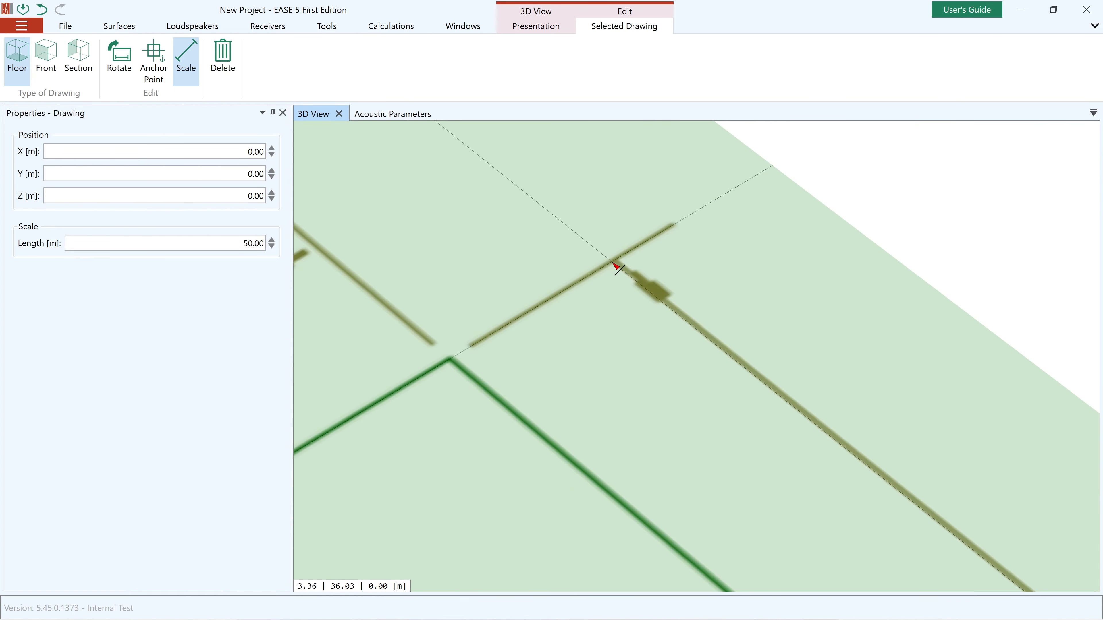
click(617, 263)
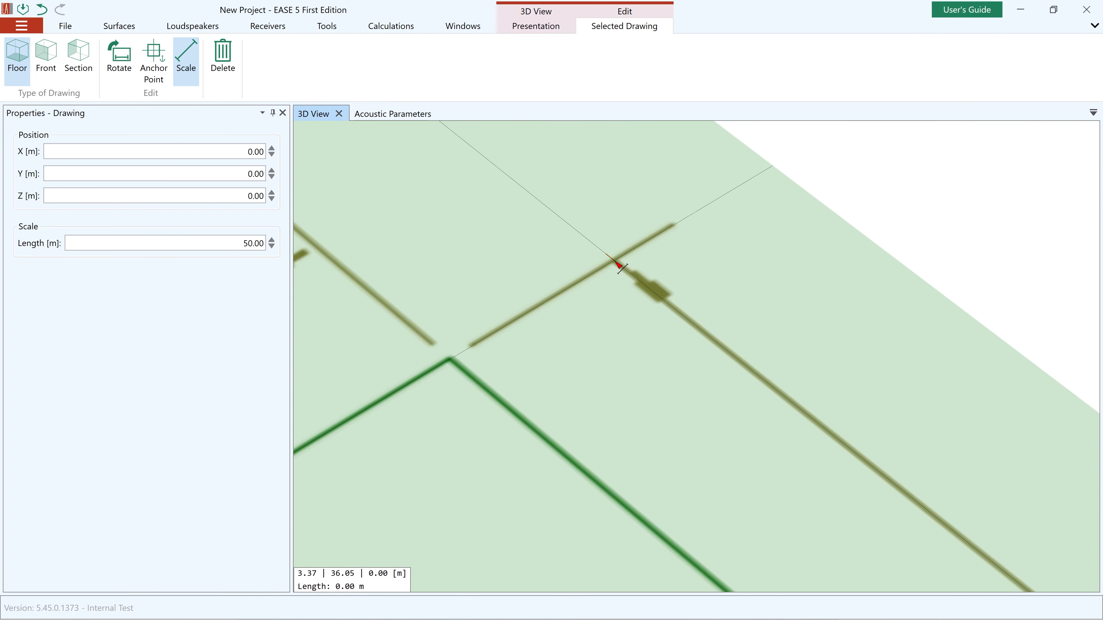
scroll(603, 278, down, 6)
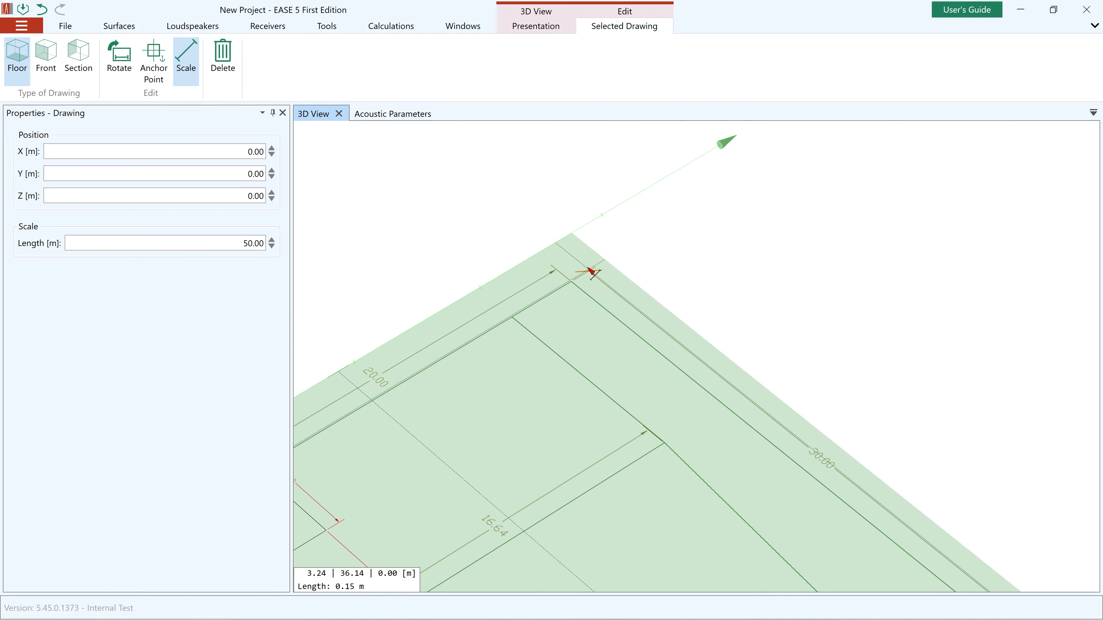
scroll(592, 276, down, 3)
scroll(890, 517, up, 10)
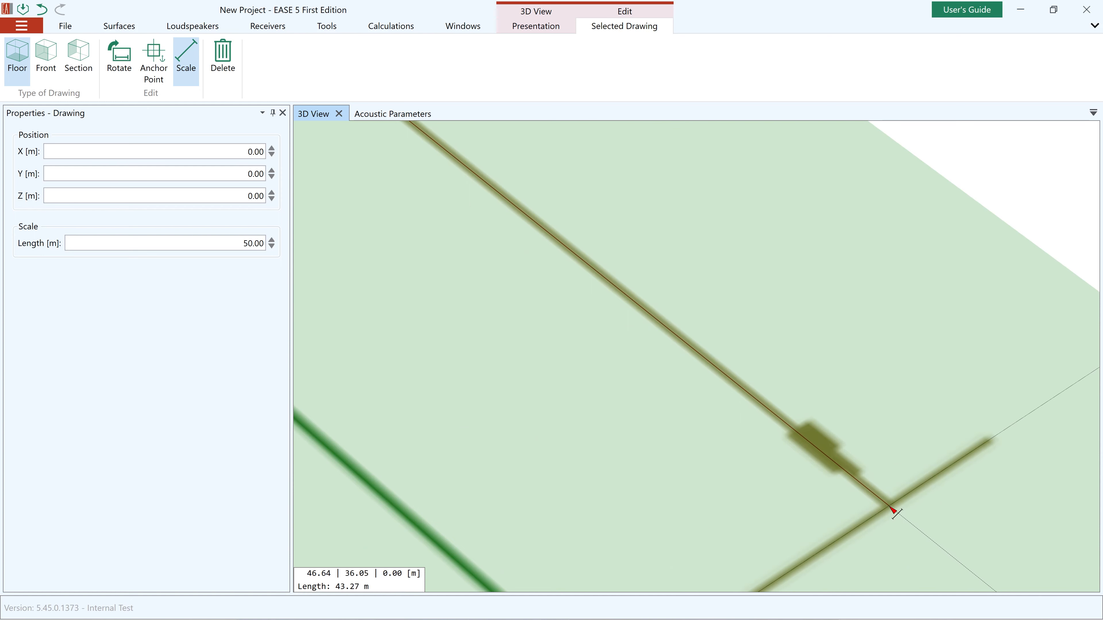
click(892, 511)
scroll(912, 400, down, 10)
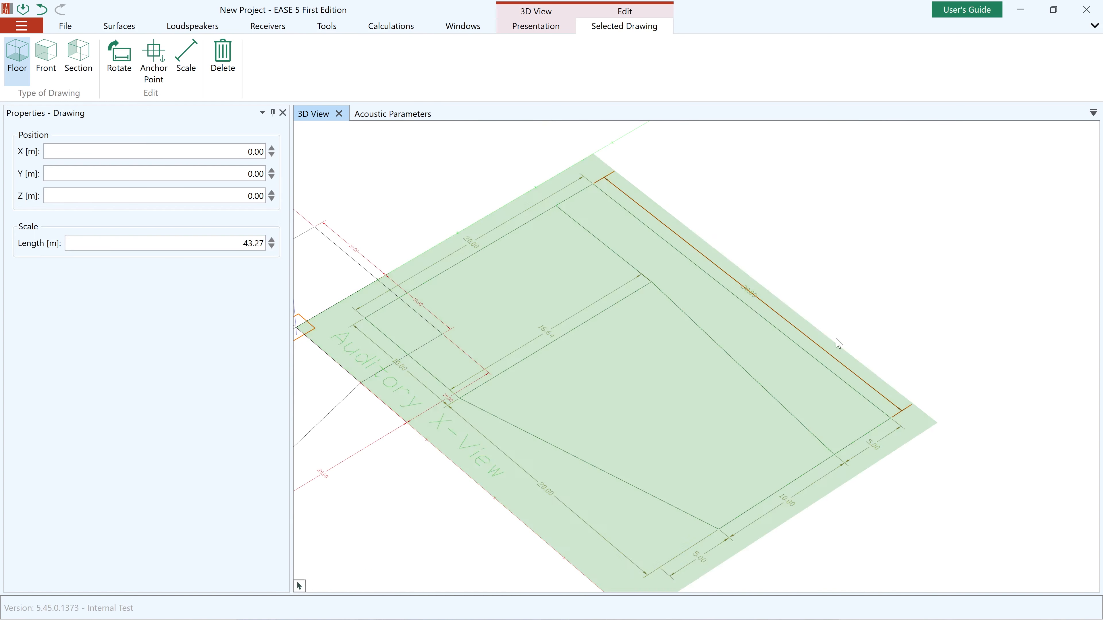
Set the length of the side view's scale line to 30 m.
double_click(260, 243)
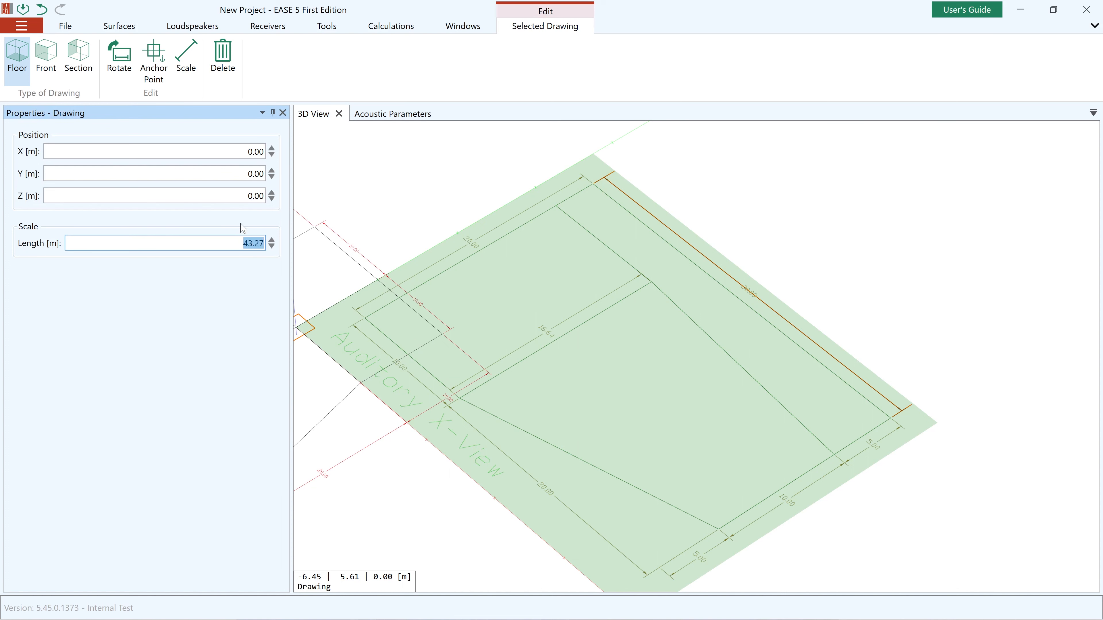
text(30)
key(Return)
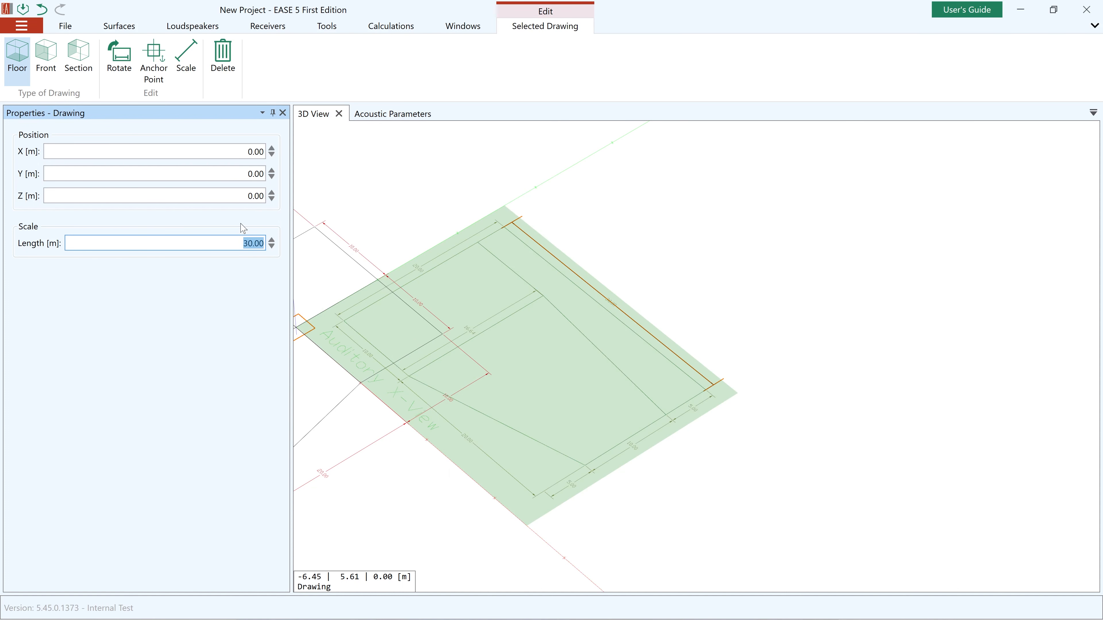
Place the side view's anchor point at the floor corner where the inner vertical line meets the sloping floor line.
scroll(943, 365, down, 4)
scroll(669, 385, up, 5)
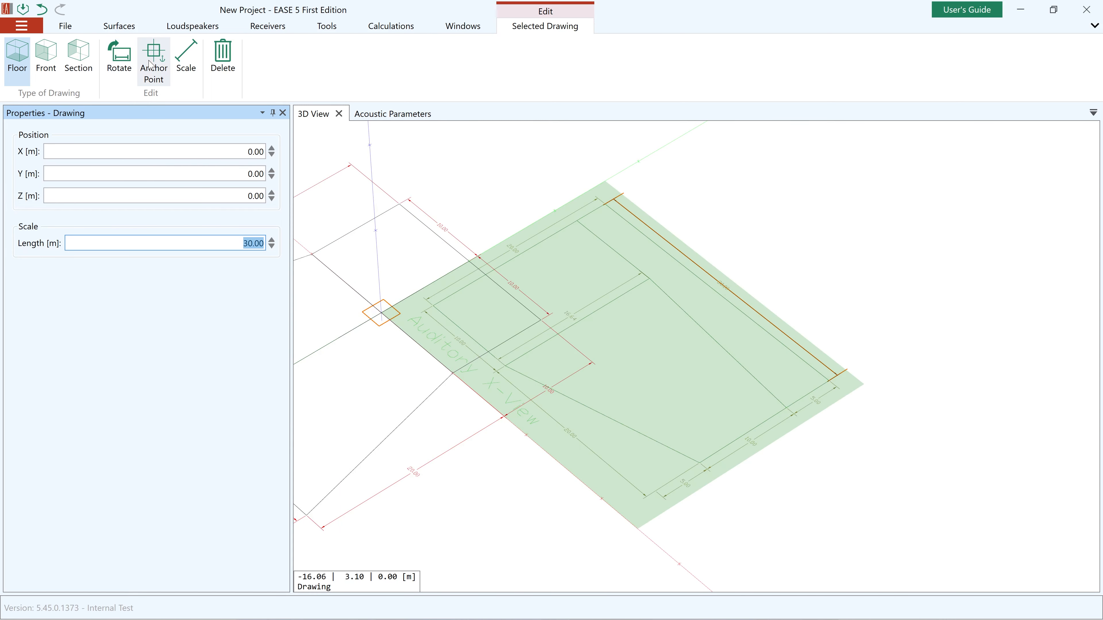
click(153, 61)
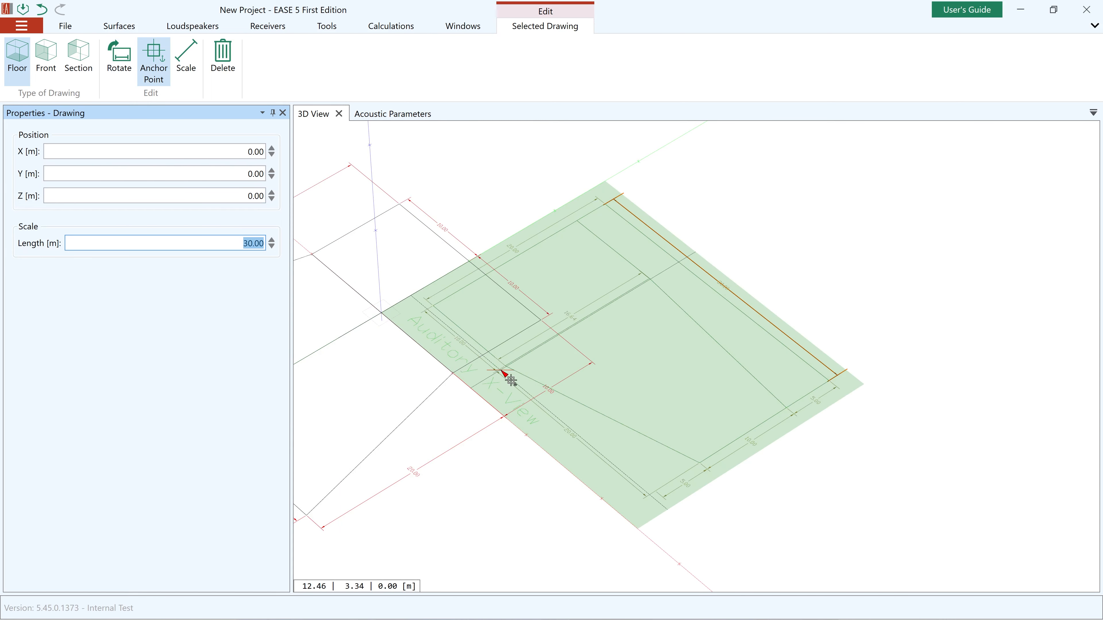
scroll(504, 371, up, 5)
scroll(504, 370, up, 8)
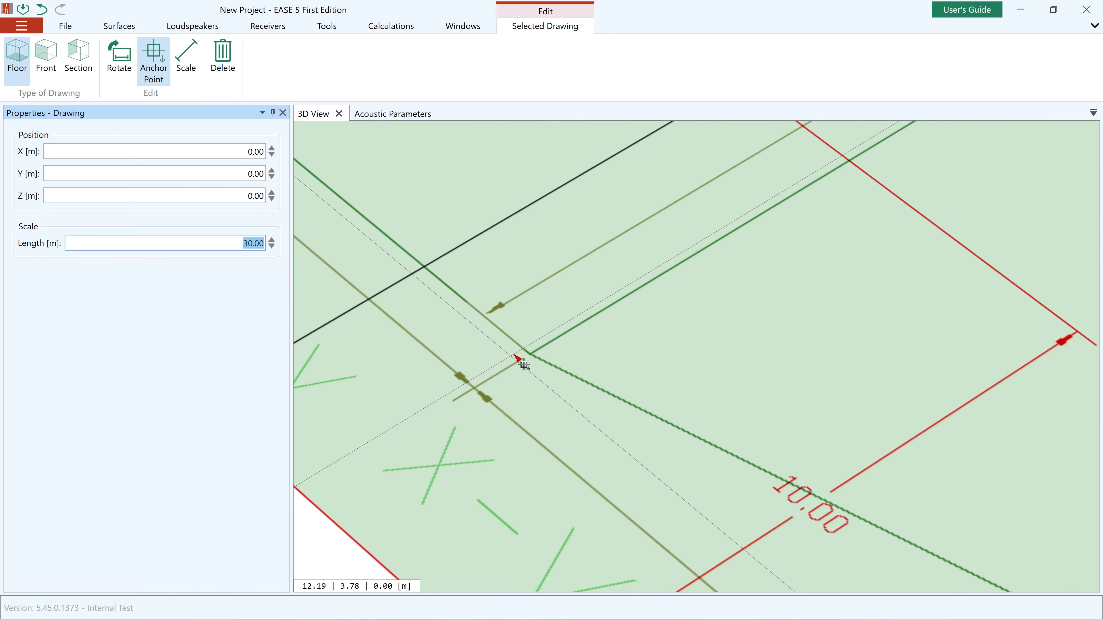
scroll(549, 366, up, 3)
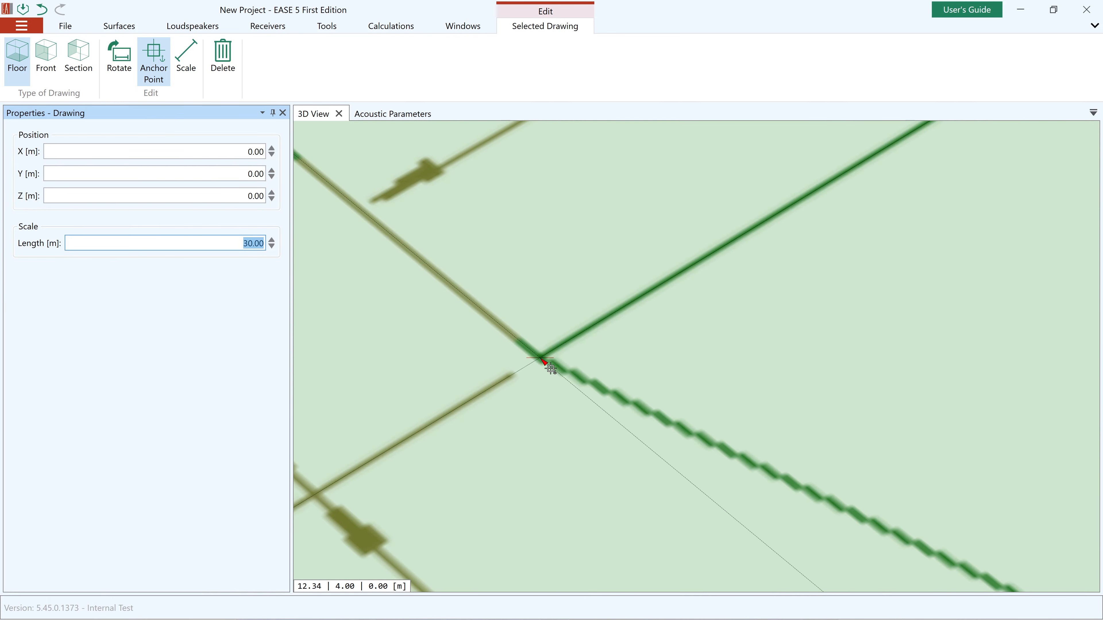
click(549, 369)
Change the side view drawing's type to Section so it stands upright.
scroll(540, 367, down, 12)
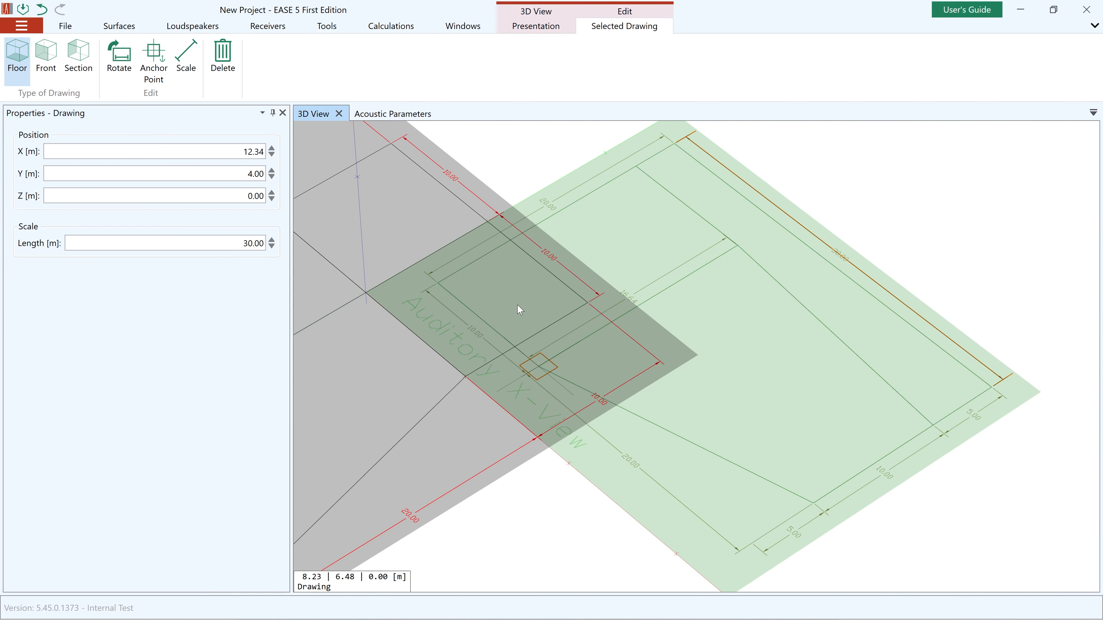
scroll(773, 452, down, 3)
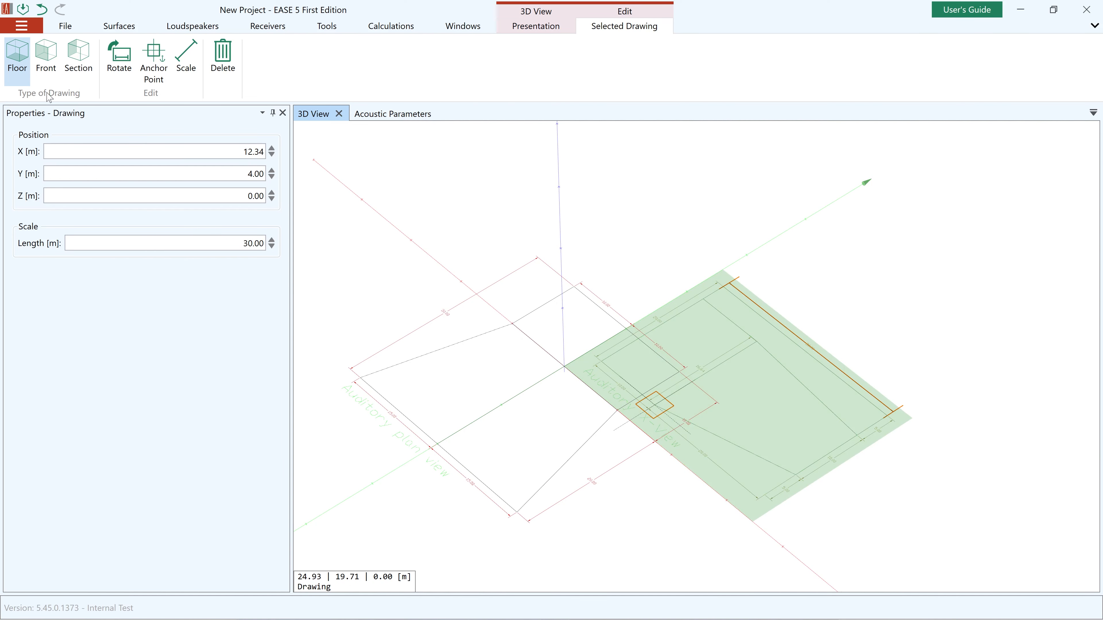
click(87, 71)
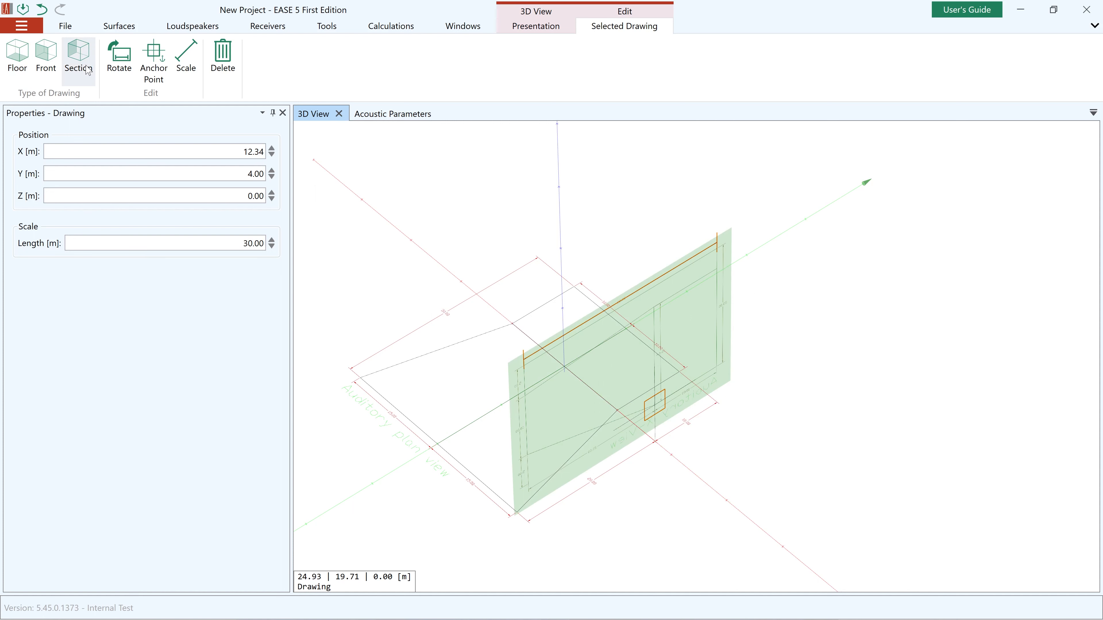
Move the side view's anchor point to Y 0 and X 20 m, and deselect the drawing.
middle_drag(431, 330, 596, 356)
scroll(595, 359, up, 2)
middle_drag(842, 441, 863, 385)
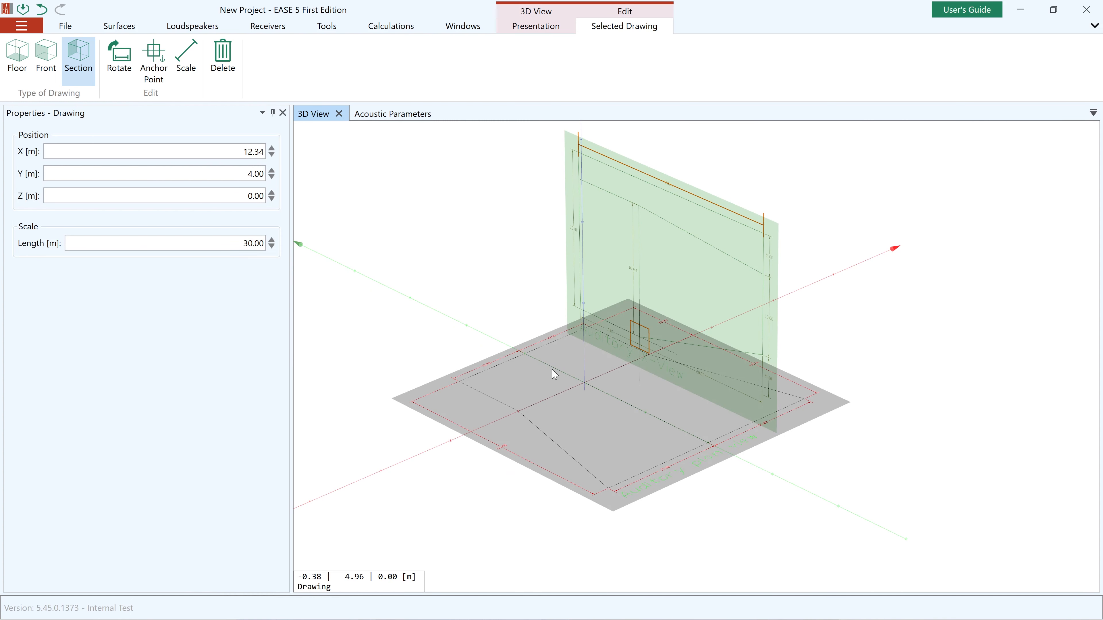
click(244, 175)
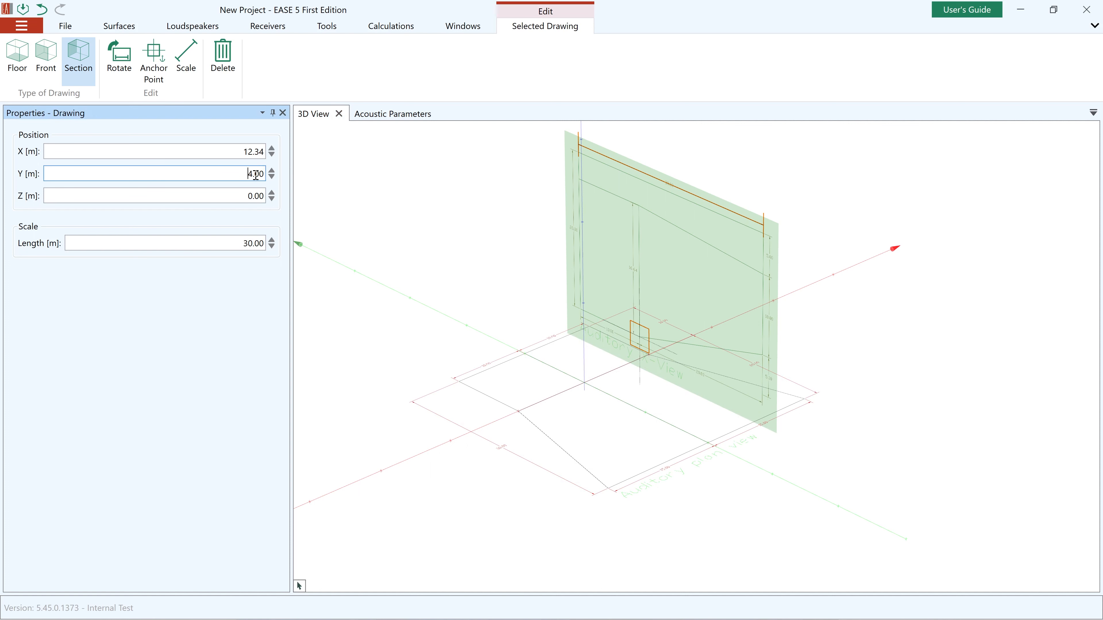
text(0)
key(Return)
key(shift+Tab)
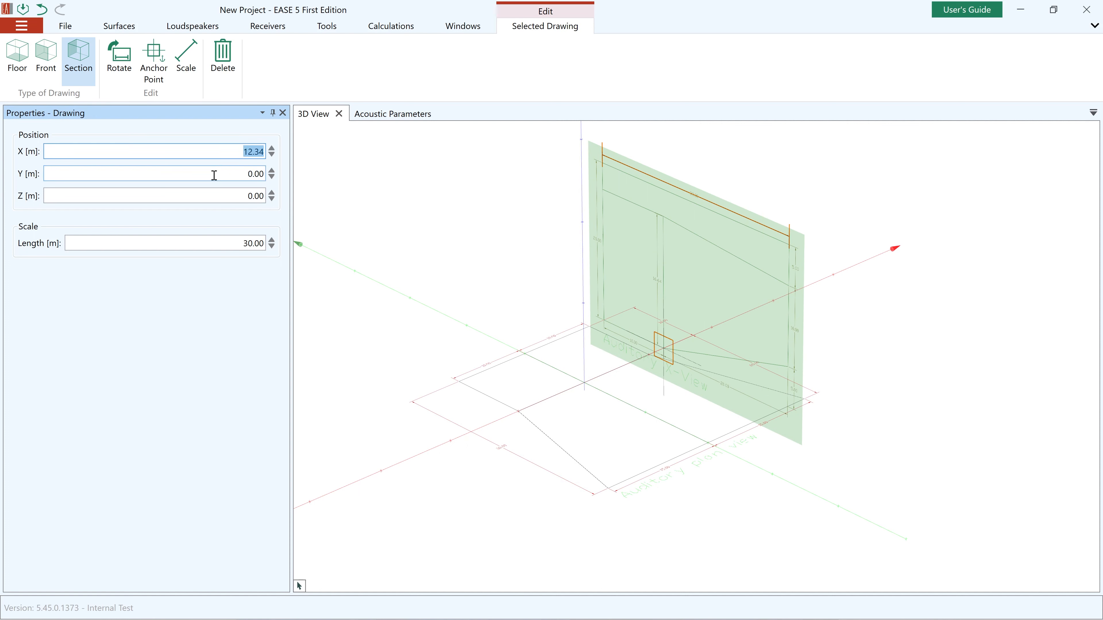
text(20)
key(Return)
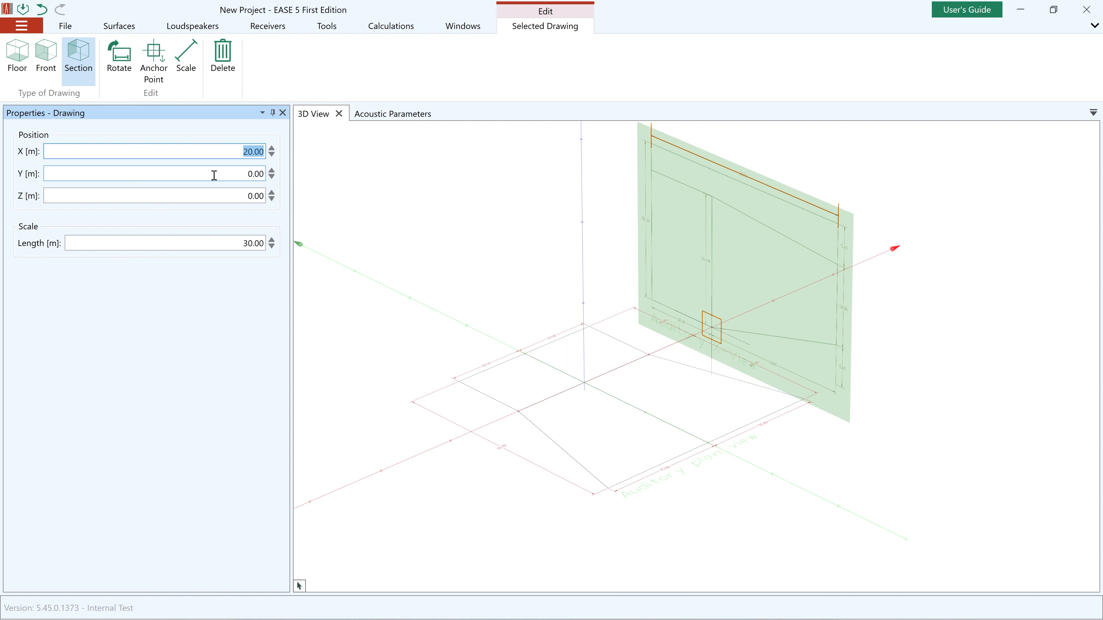
click(795, 477)
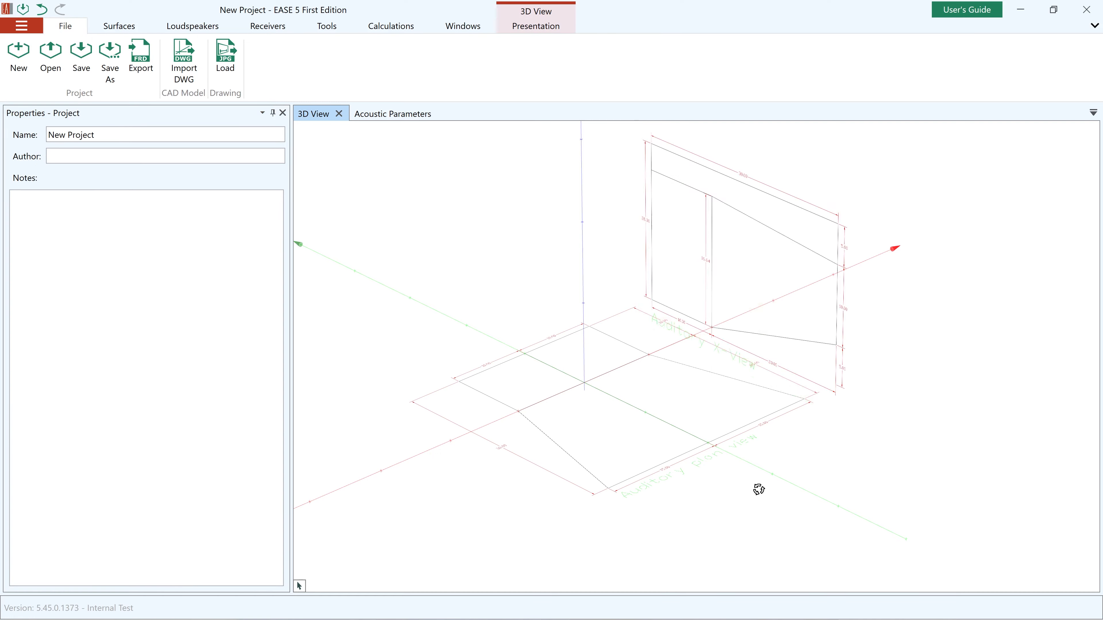
Switch the 3D view to parallel perspective and check how the side view aligns with the floor plan.
mouse_move(759, 490)
middle_down()
mouse_move(854, 509)
mouse_move(965, 489)
mouse_move(881, 490)
mouse_move(975, 458)
mouse_move(778, 486)
mouse_move(783, 494)
middle_up()
scroll(780, 490, down, 2)
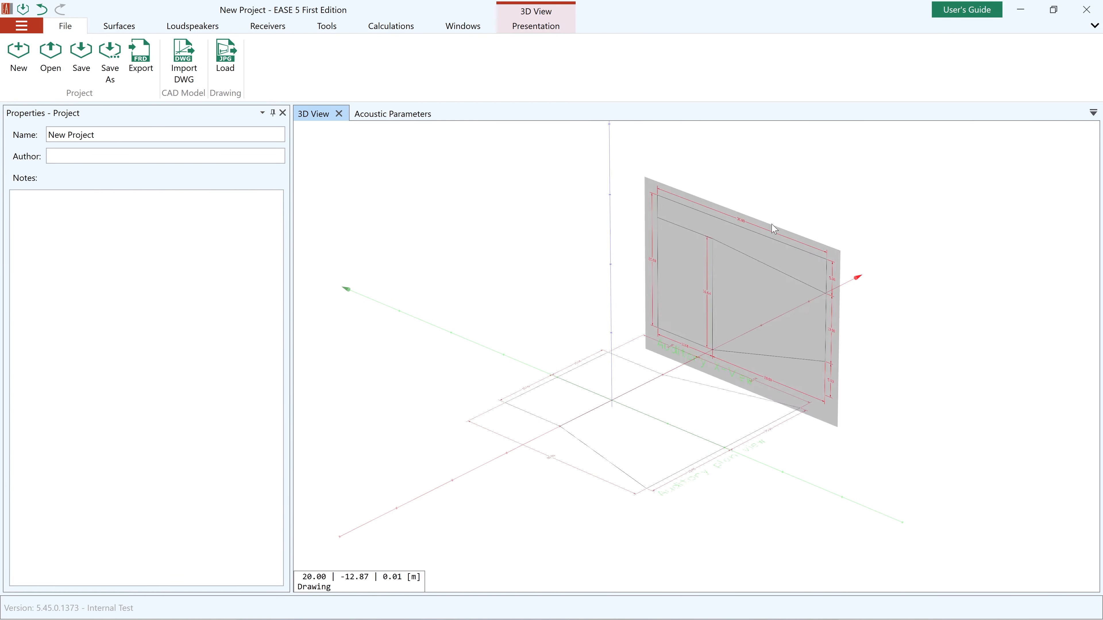
scroll(773, 228, up, 2)
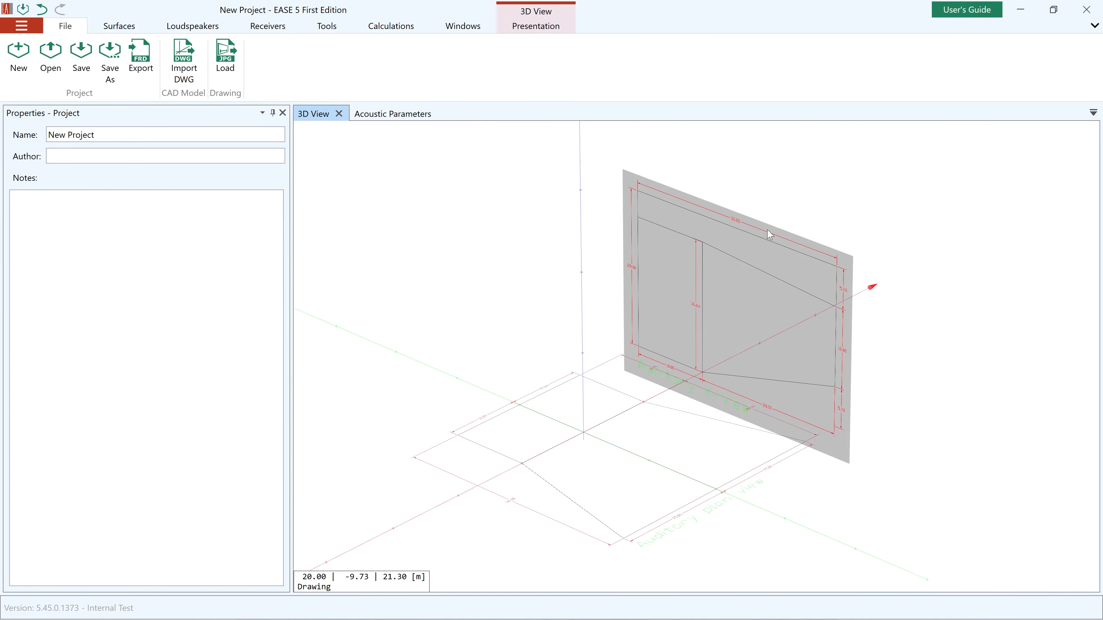
click(529, 29)
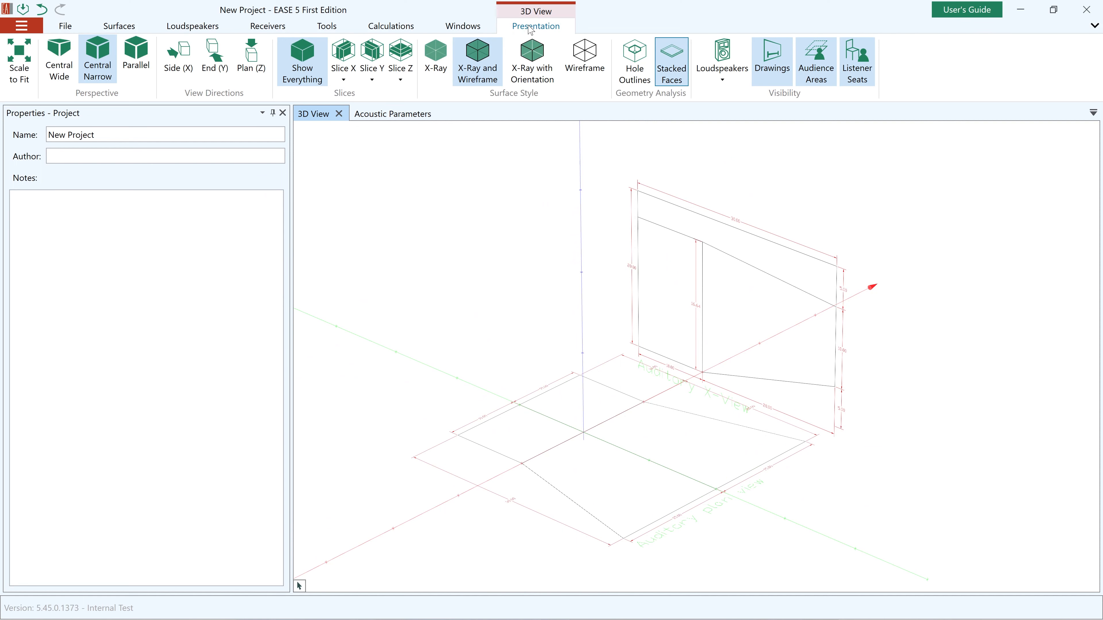
click(135, 58)
mouse_move(956, 499)
mouse_down()
mouse_move(1039, 446)
mouse_move(877, 501)
mouse_up()
scroll(645, 522, down, 1)
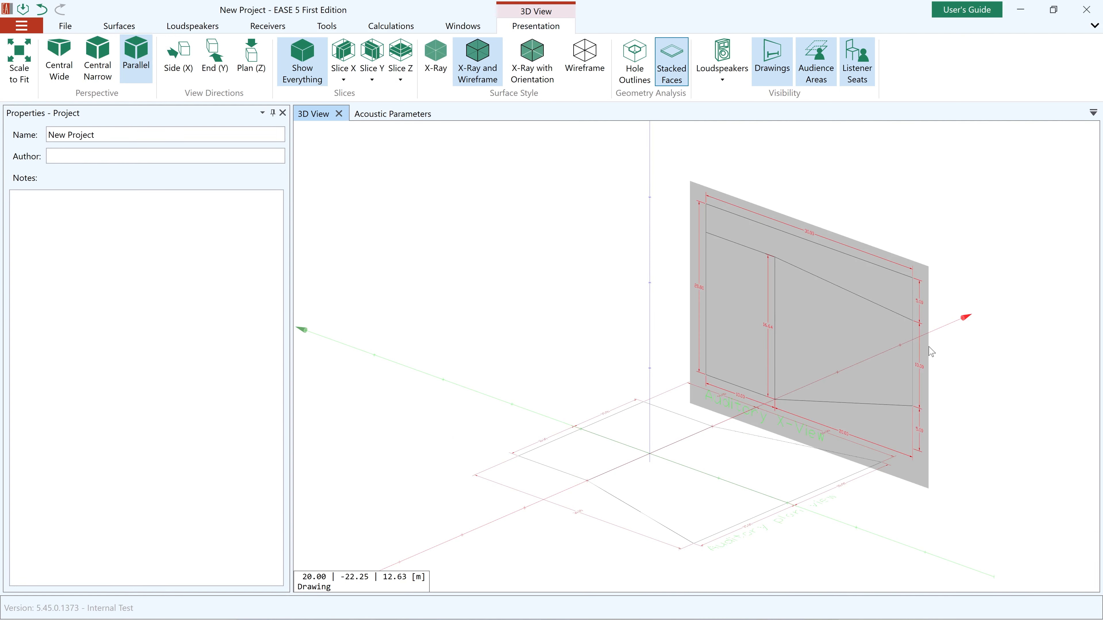
drag(779, 523, 810, 523)
Load the drawing SI - Front View.png into the project.
click(65, 25)
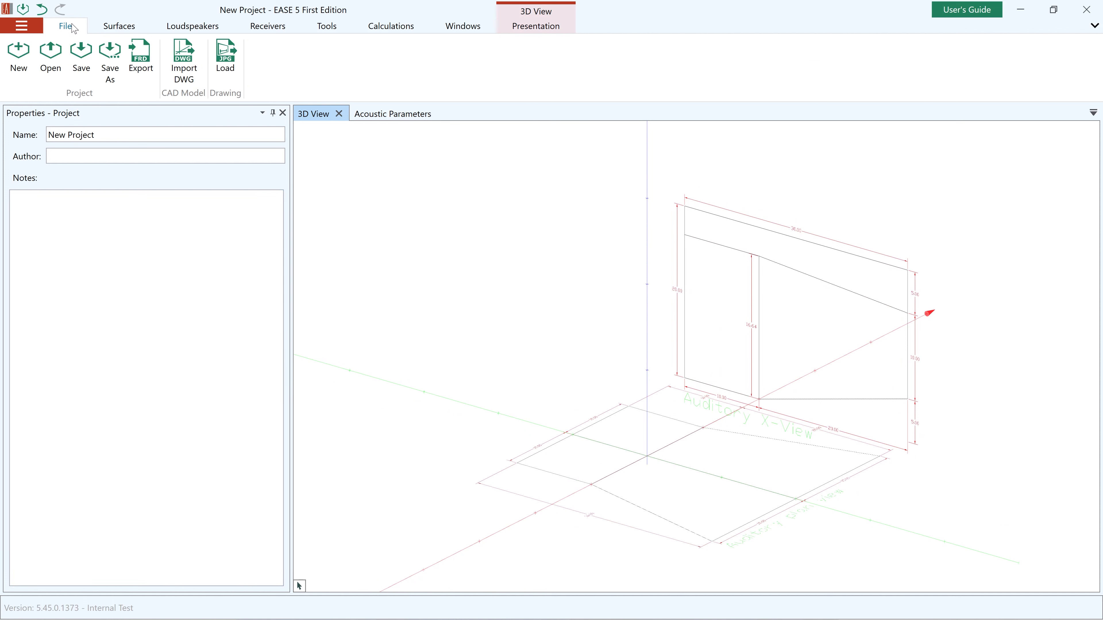
click(227, 61)
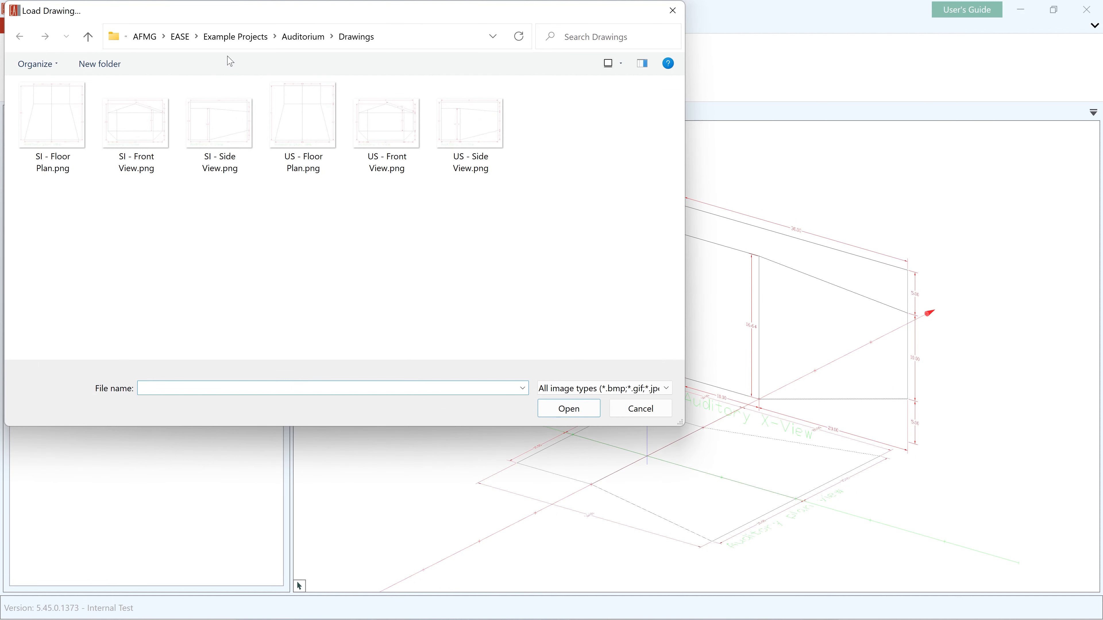
click(153, 124)
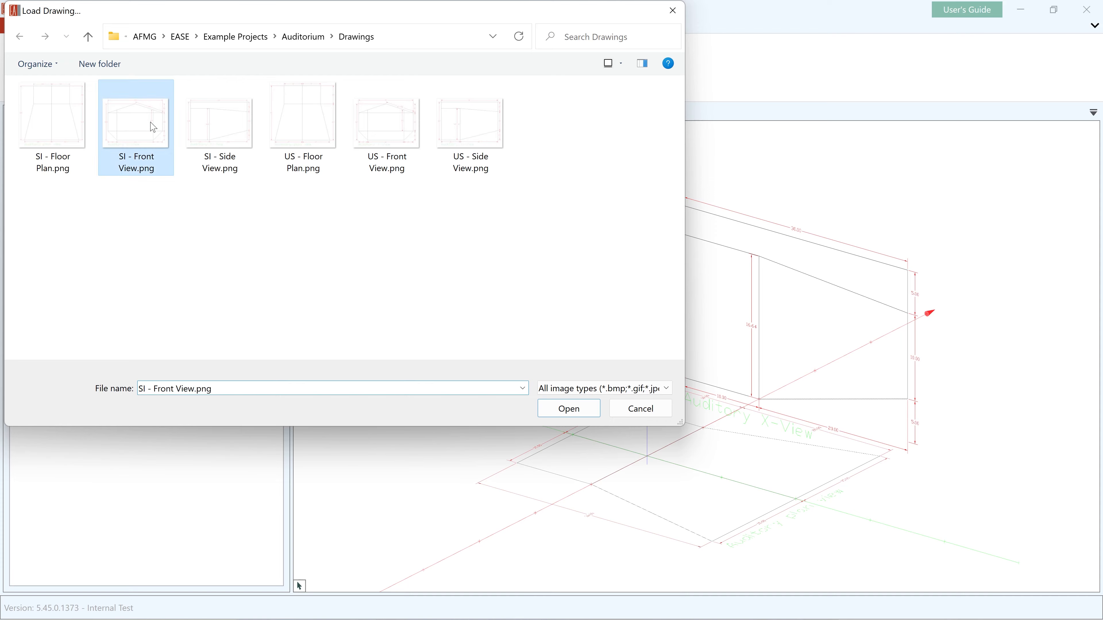
click(556, 411)
Define the front view drawing's scale line between the two ends of its overall 30.00 width dimension.
drag(864, 375, 761, 465)
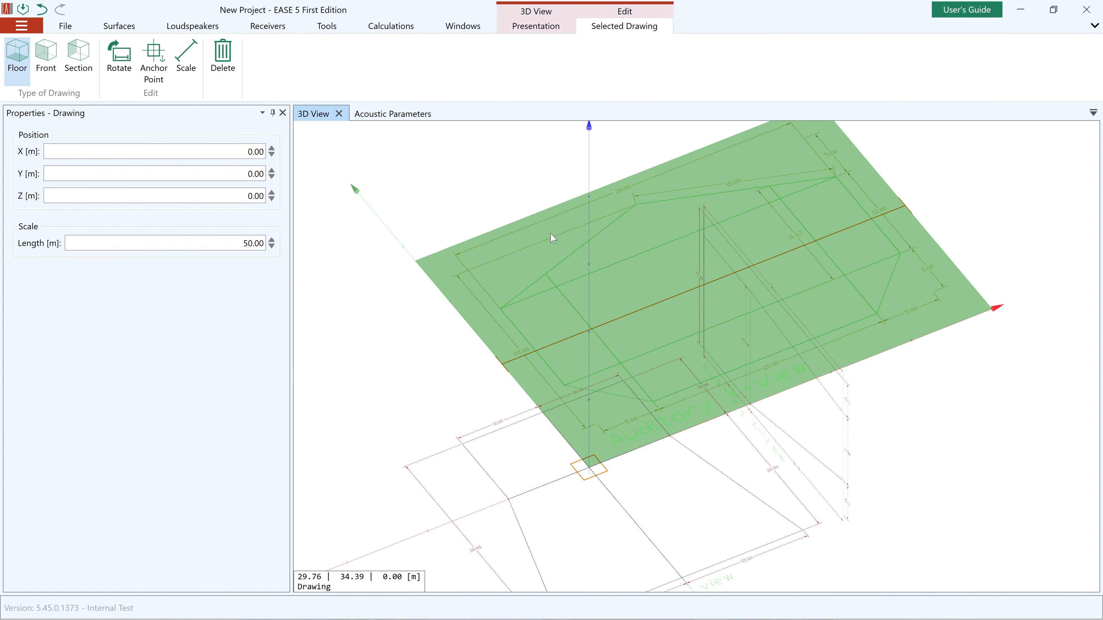
mouse_move(559, 235)
mouse_down()
mouse_move(868, 423)
mouse_move(554, 330)
mouse_move(802, 318)
mouse_move(867, 390)
mouse_up()
click(186, 61)
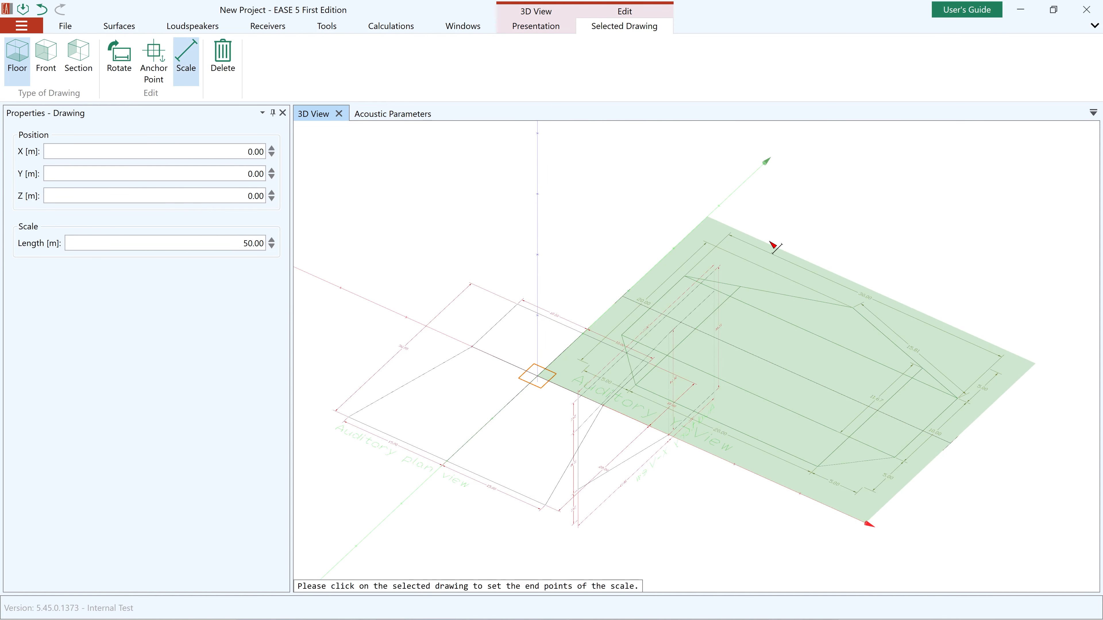
scroll(719, 230, up, 10)
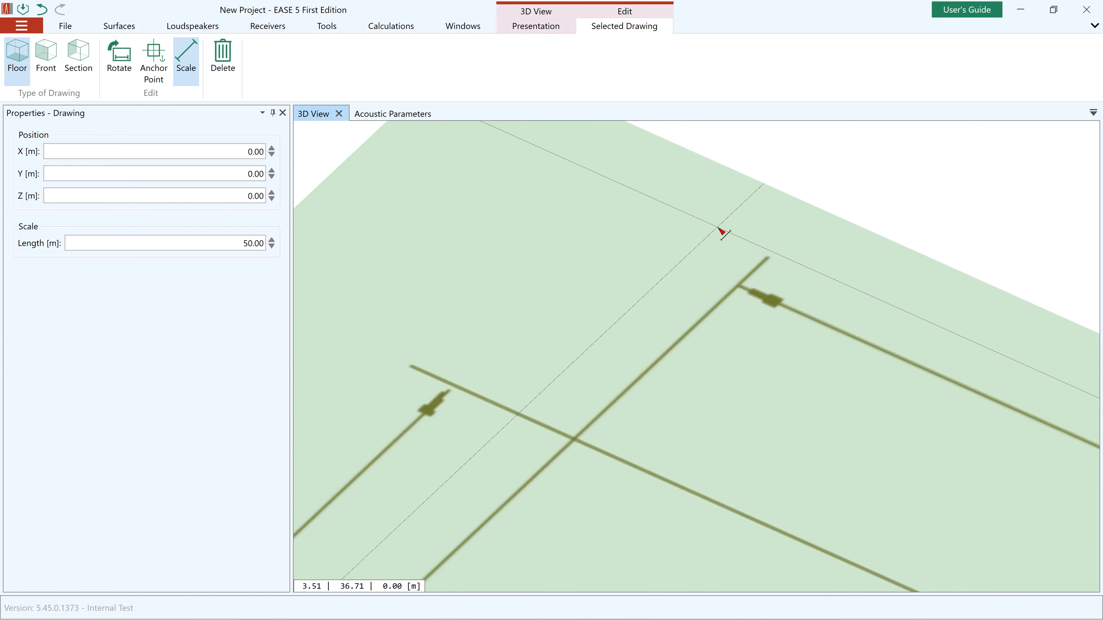
scroll(730, 261, up, 4)
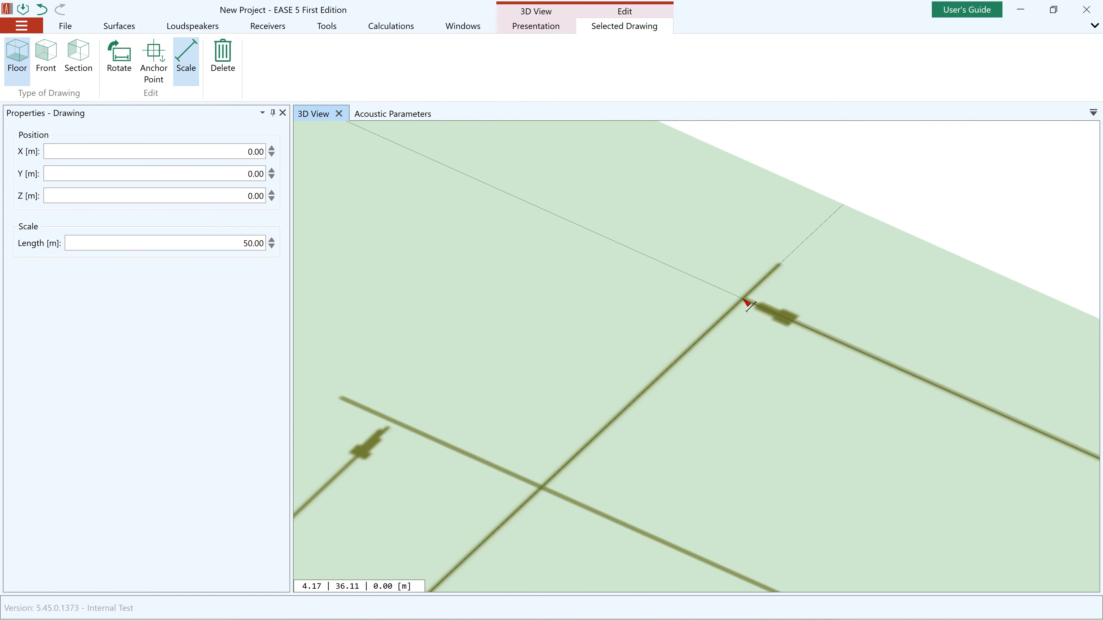
click(746, 303)
scroll(600, 286, down, 5)
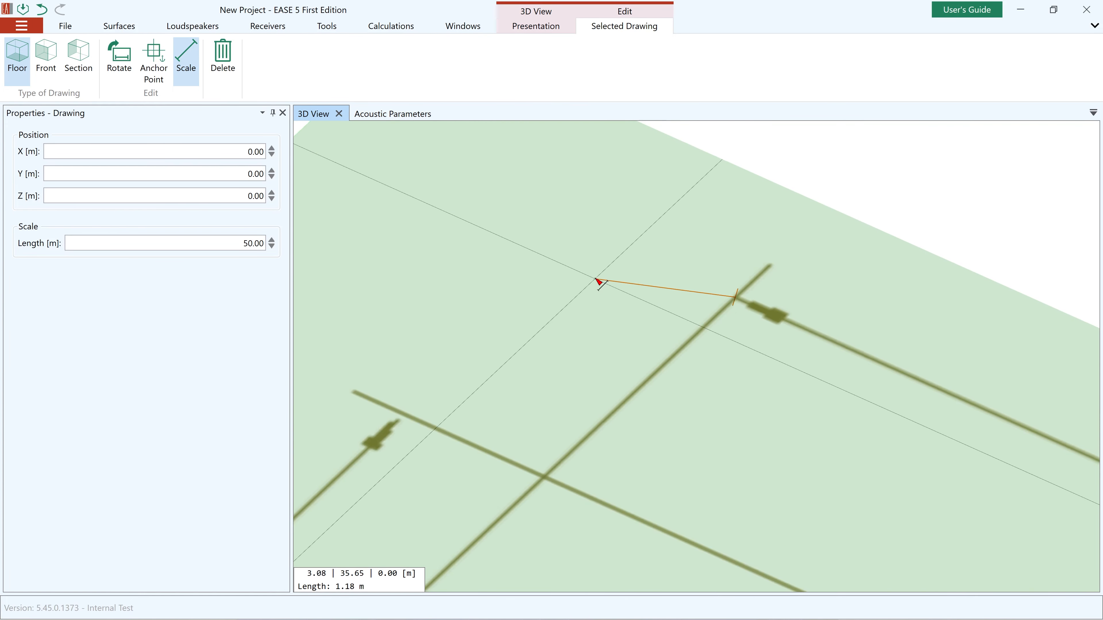
scroll(599, 287, down, 4)
scroll(1021, 478, up, 6)
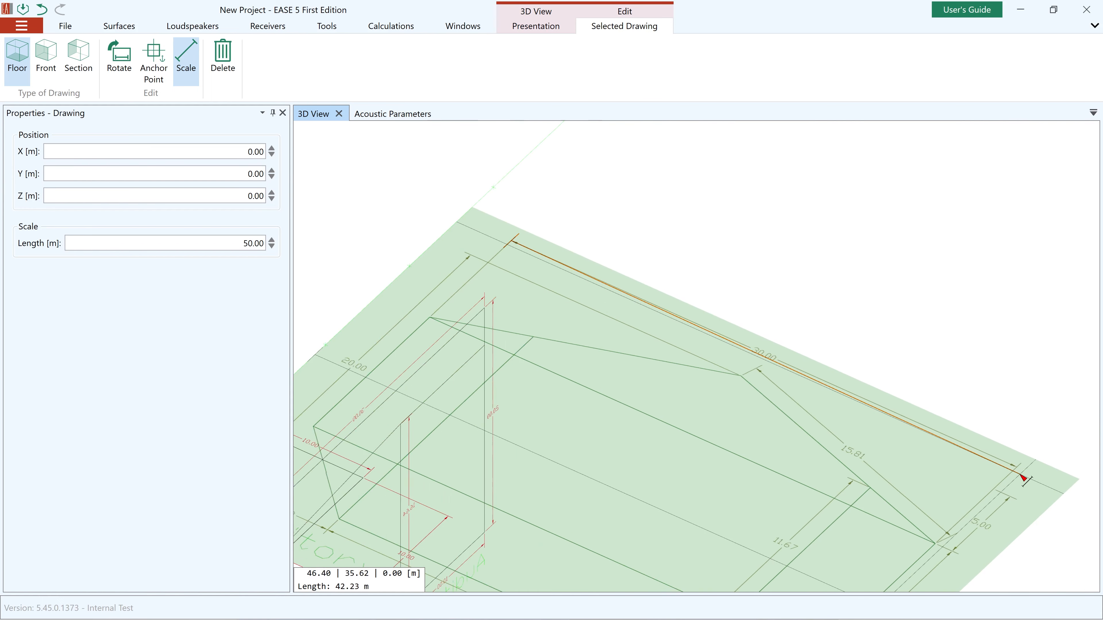
scroll(1018, 455, up, 5)
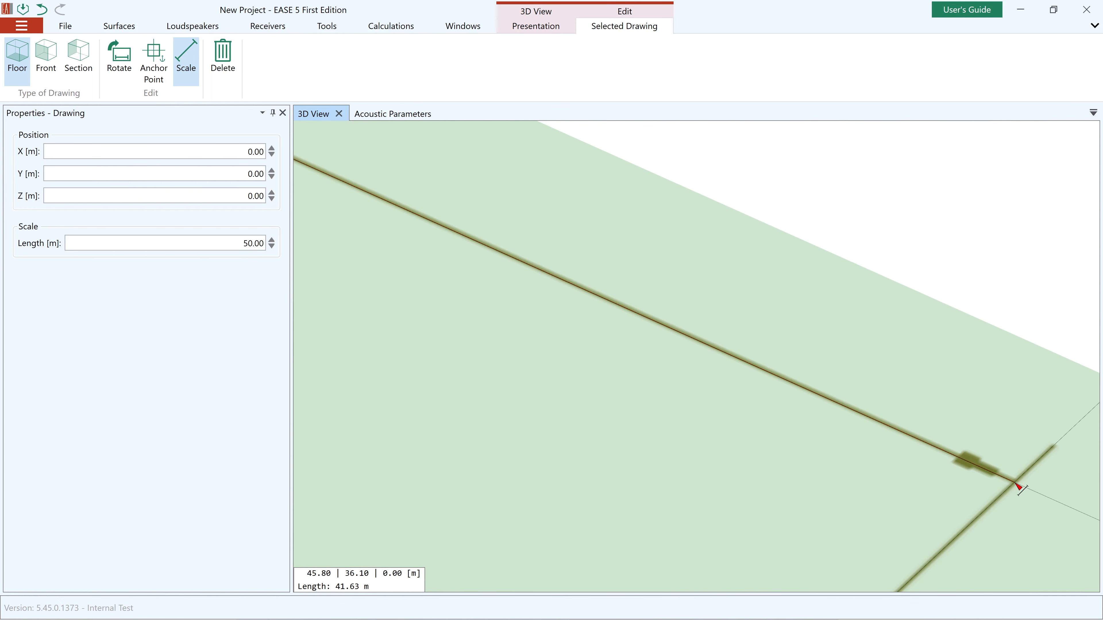
click(1019, 486)
Set the front view drawing's scale length to 30 m.
scroll(994, 461, down, 8)
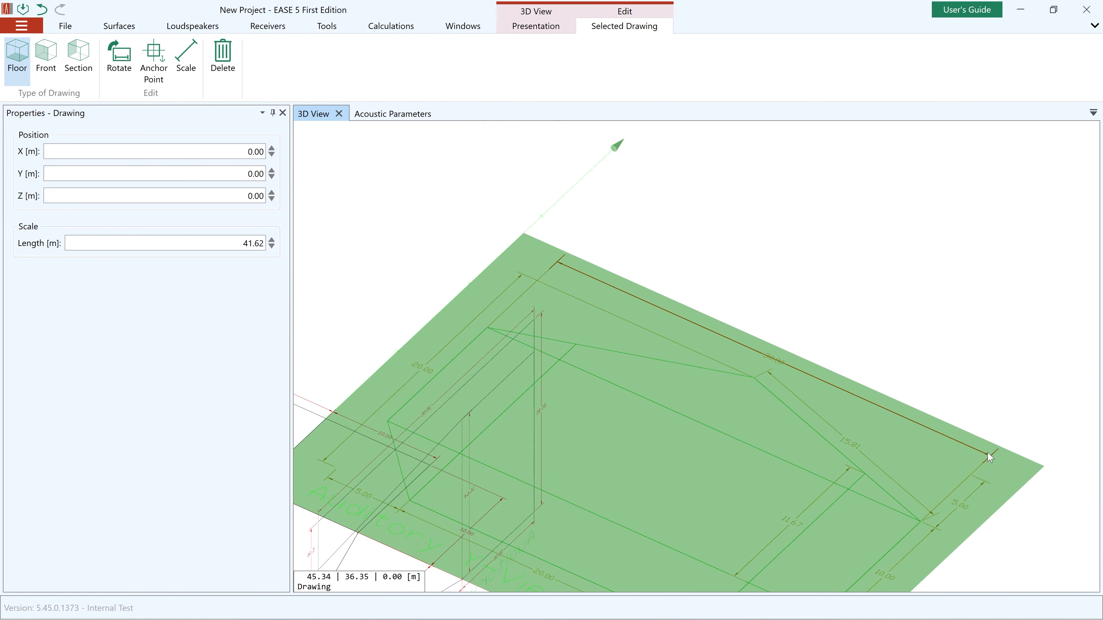
click(227, 244)
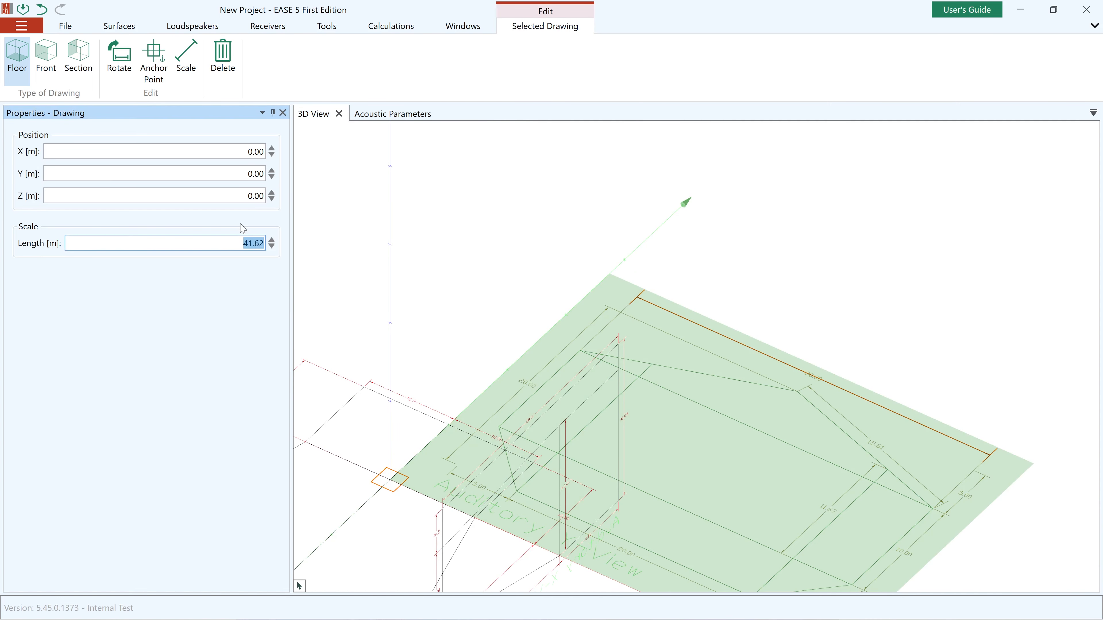
text(30)
key(Return)
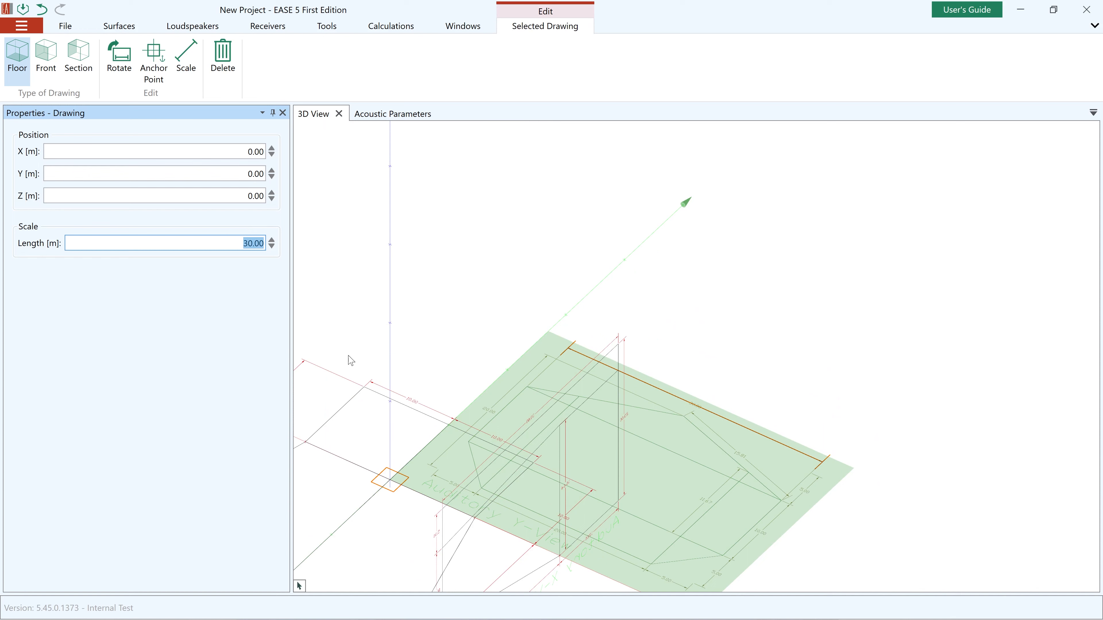
Place the front view drawing's anchor point on the peak of the roof line.
scroll(777, 385, down, 3)
scroll(798, 576, up, 4)
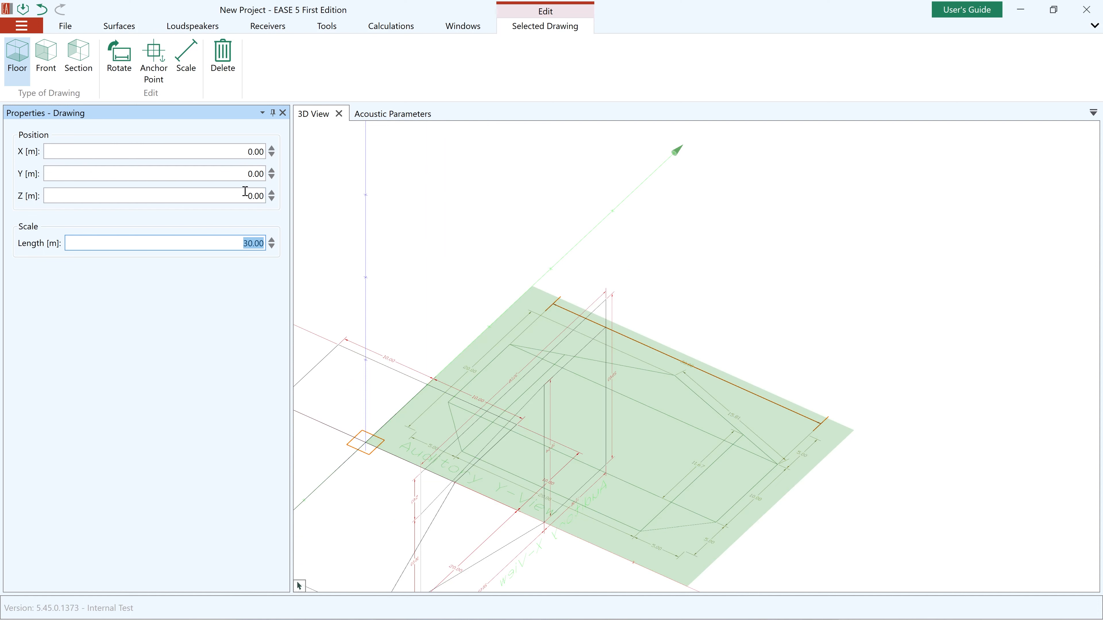
click(154, 57)
scroll(660, 369, up, 10)
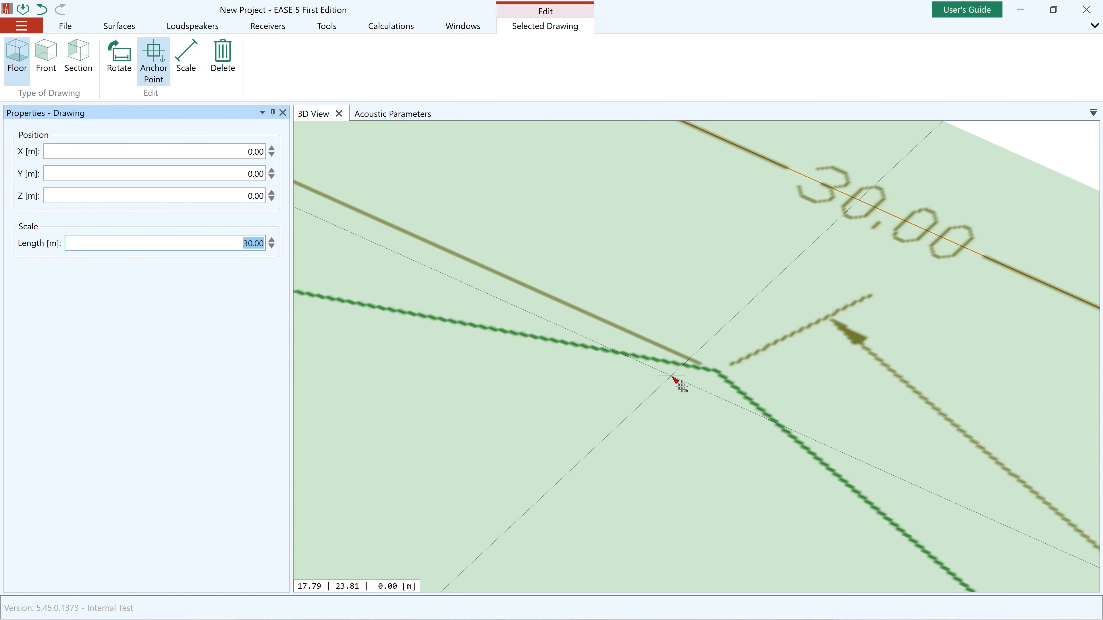
scroll(720, 372, up, 4)
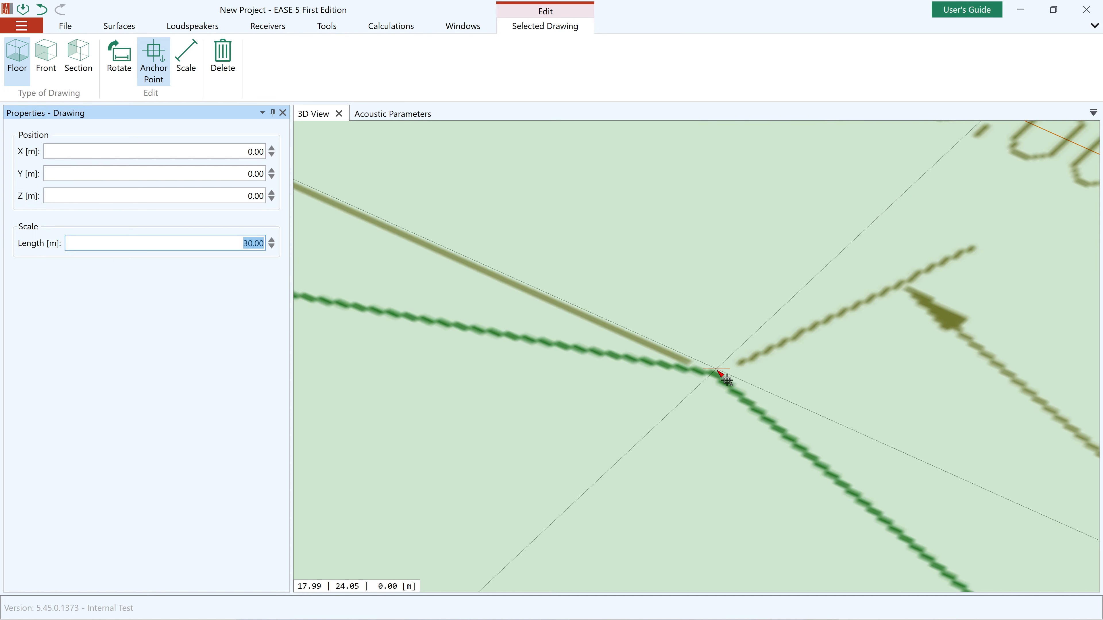
click(716, 372)
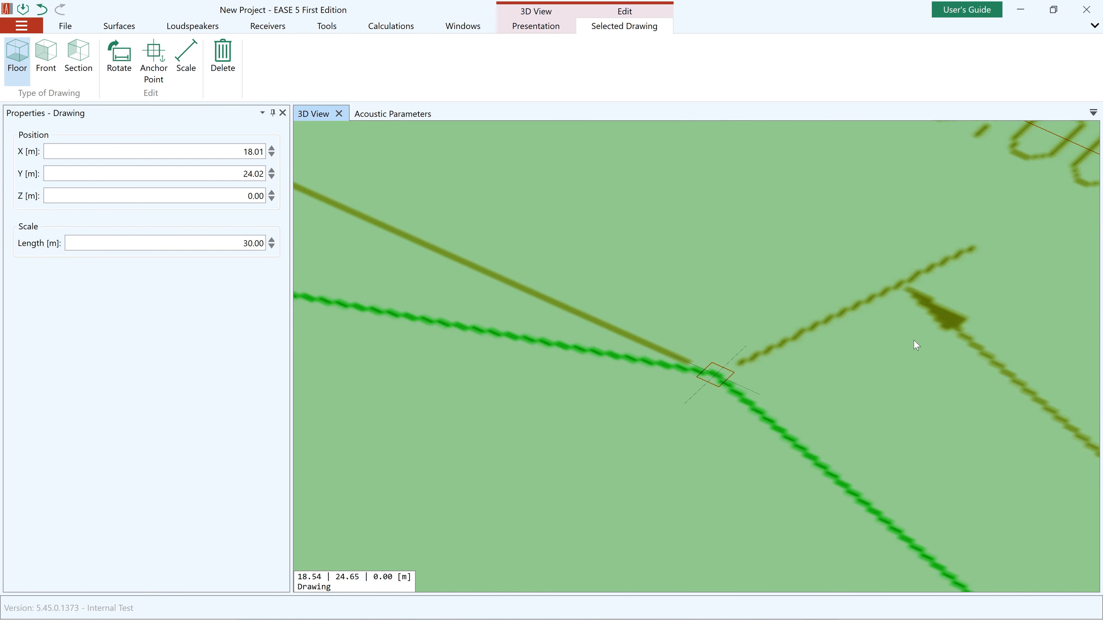
scroll(751, 379, down, 12)
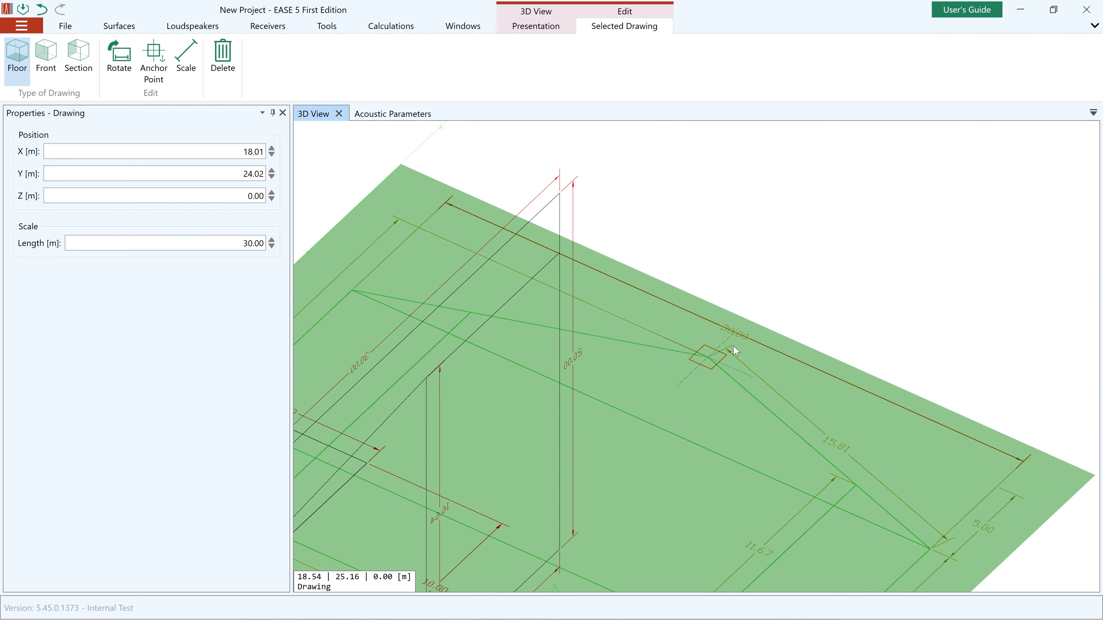
scroll(739, 351, down, 6)
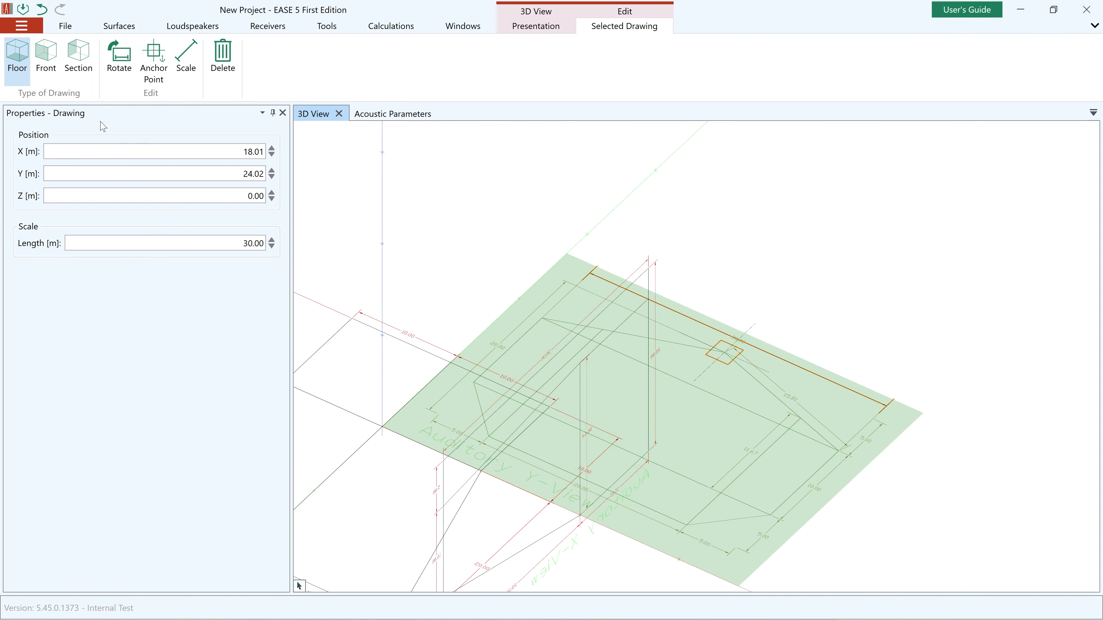
Change the drawing's type to Front and position its anchor point at X 0, Y 20 and Z 20 m.
click(46, 69)
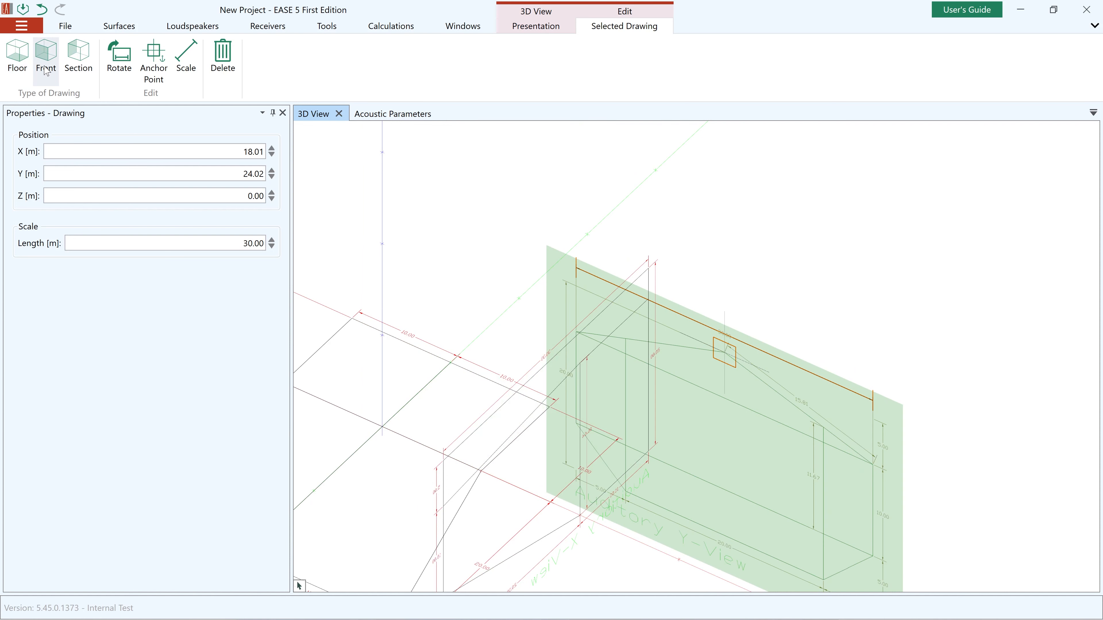
click(209, 151)
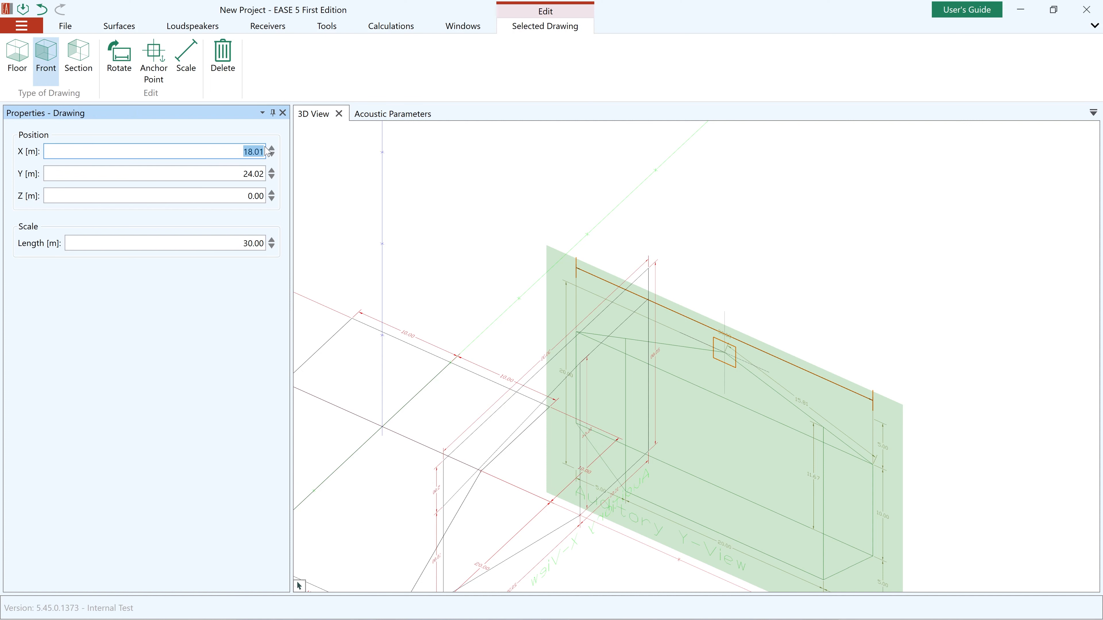
text(0)
key(Tab)
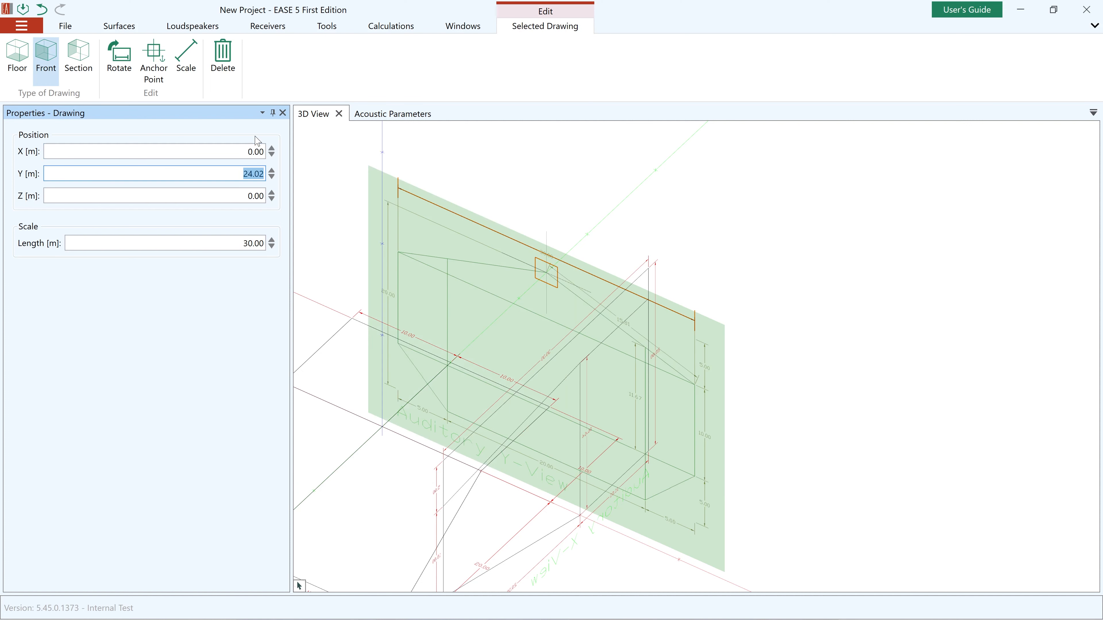
text(20)
key(Tab)
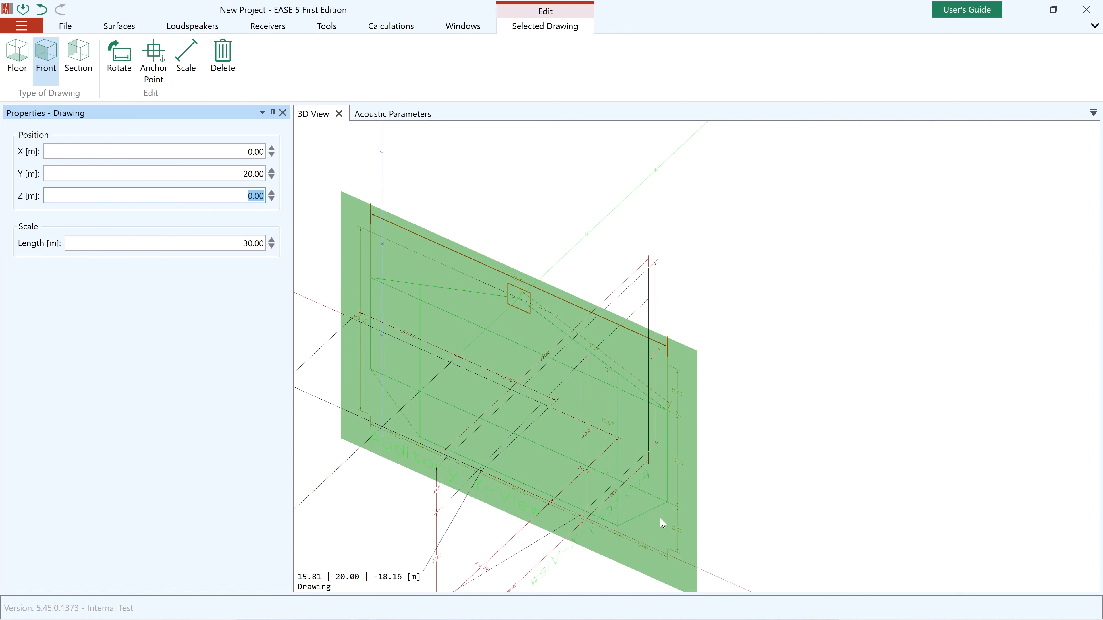
text(20)
key(Return)
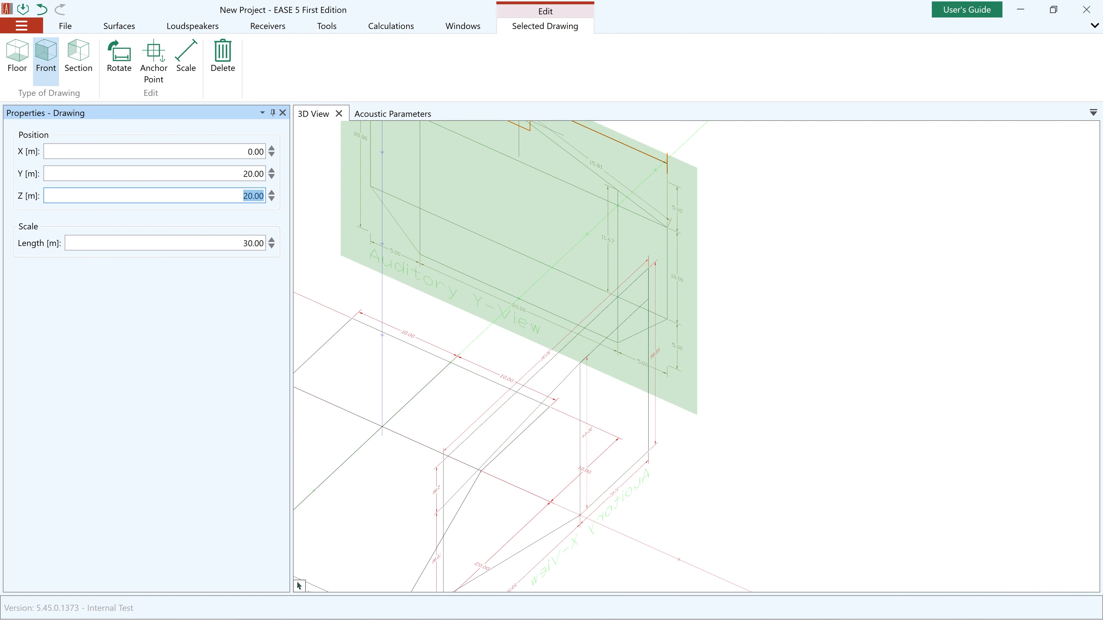
Deselect the front view and check from several angles how the three reference drawings line up.
scroll(987, 445, down, 3)
middle_drag(410, 436, 854, 399)
click(844, 383)
middle_drag(686, 439, 647, 434)
scroll(788, 426, down, 1)
scroll(512, 428, up, 2)
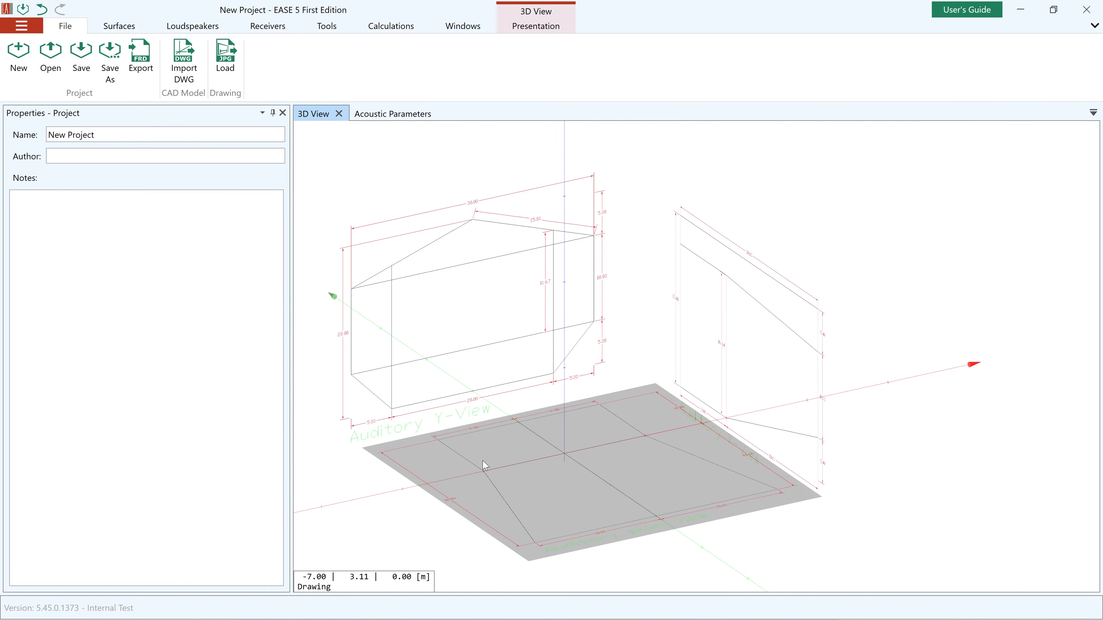
mouse_move(485, 465)
middle_down()
mouse_move(668, 445)
mouse_move(839, 394)
mouse_move(685, 428)
mouse_move(485, 443)
mouse_move(365, 428)
mouse_move(300, 375)
mouse_move(320, 366)
mouse_move(375, 402)
mouse_move(443, 399)
mouse_move(810, 328)
mouse_move(787, 352)
mouse_move(786, 335)
mouse_move(690, 392)
mouse_move(553, 448)
middle_up()
scroll(721, 446, down, 3)
scroll(633, 428, up, 2)
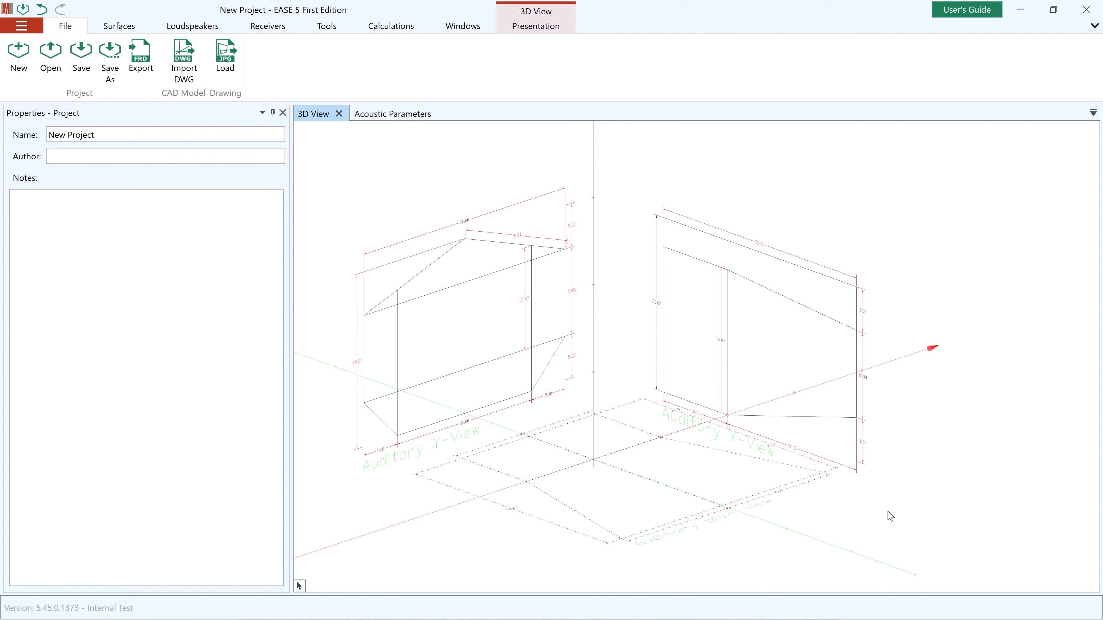
key(alt+Tab)
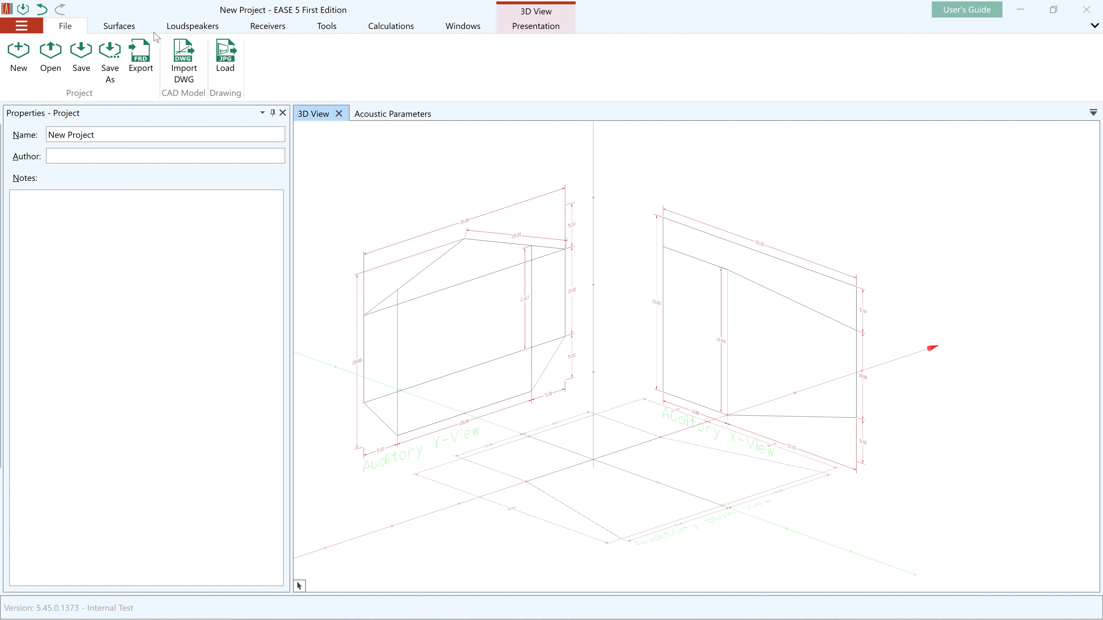
Start a surface polygon on the floor plan with its first vertex at X -10, Y 0, Z 0 m.
click(132, 28)
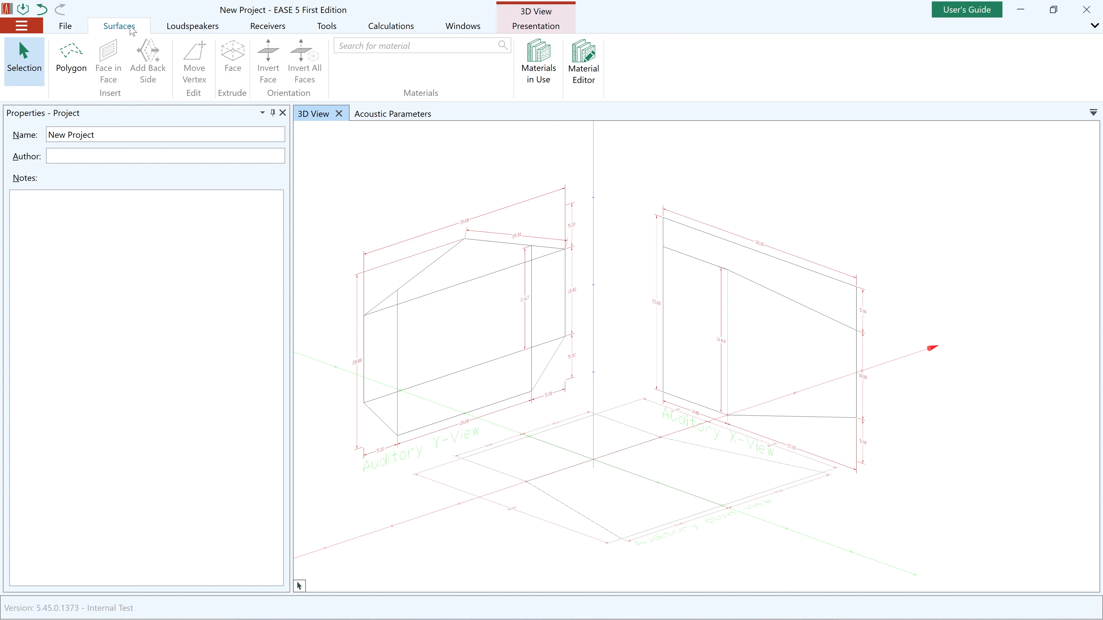
click(71, 69)
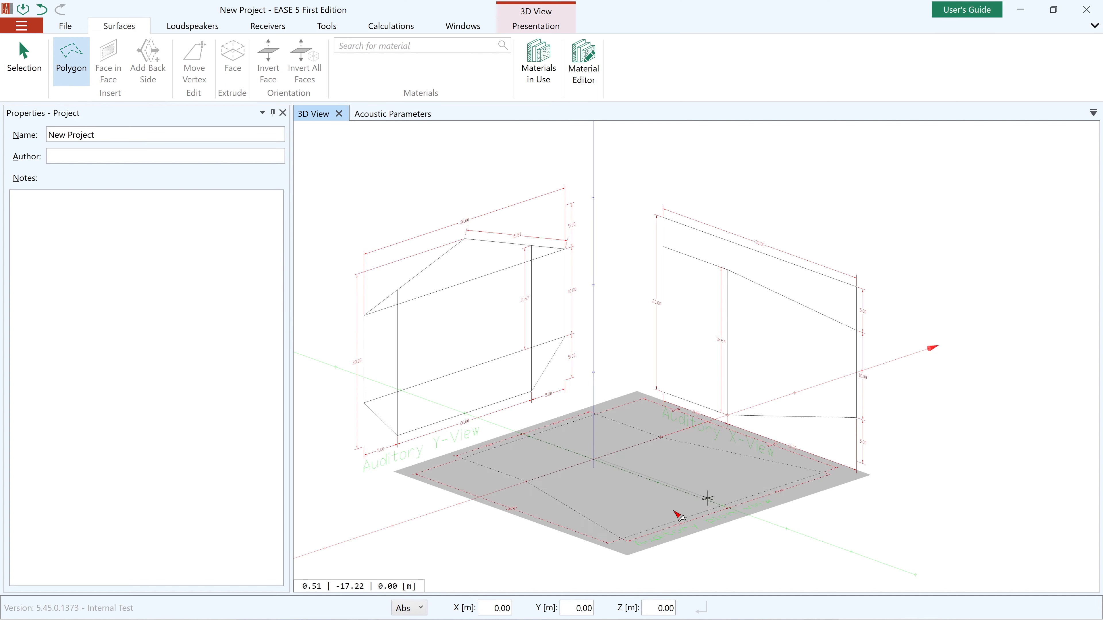
scroll(577, 528, up, 3)
middle_drag(599, 456, 598, 473)
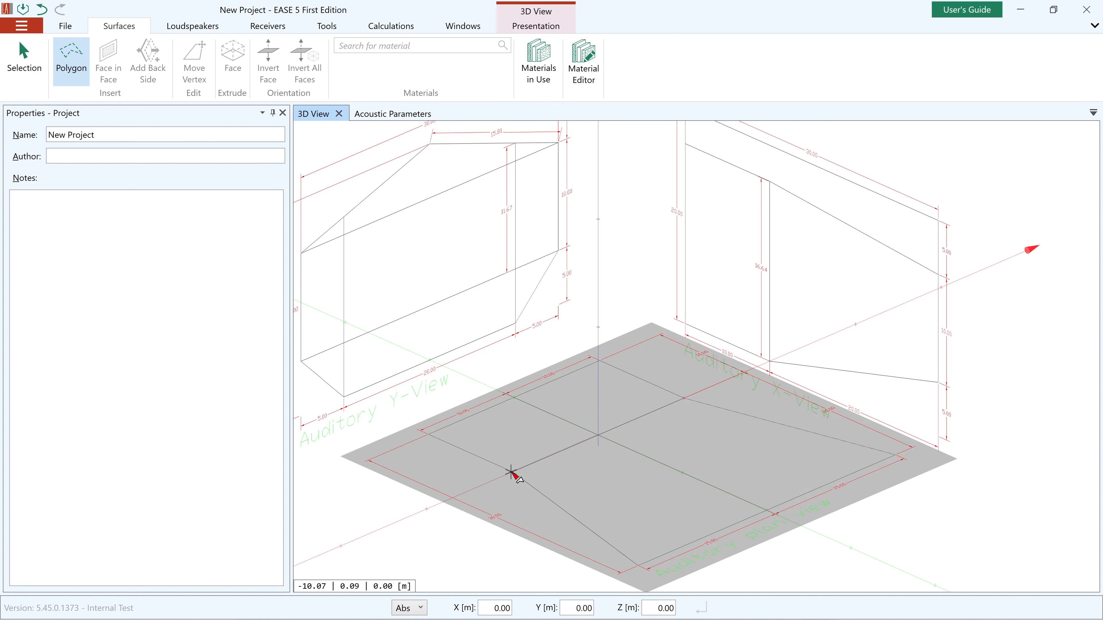
text(-10)
key(Tab)
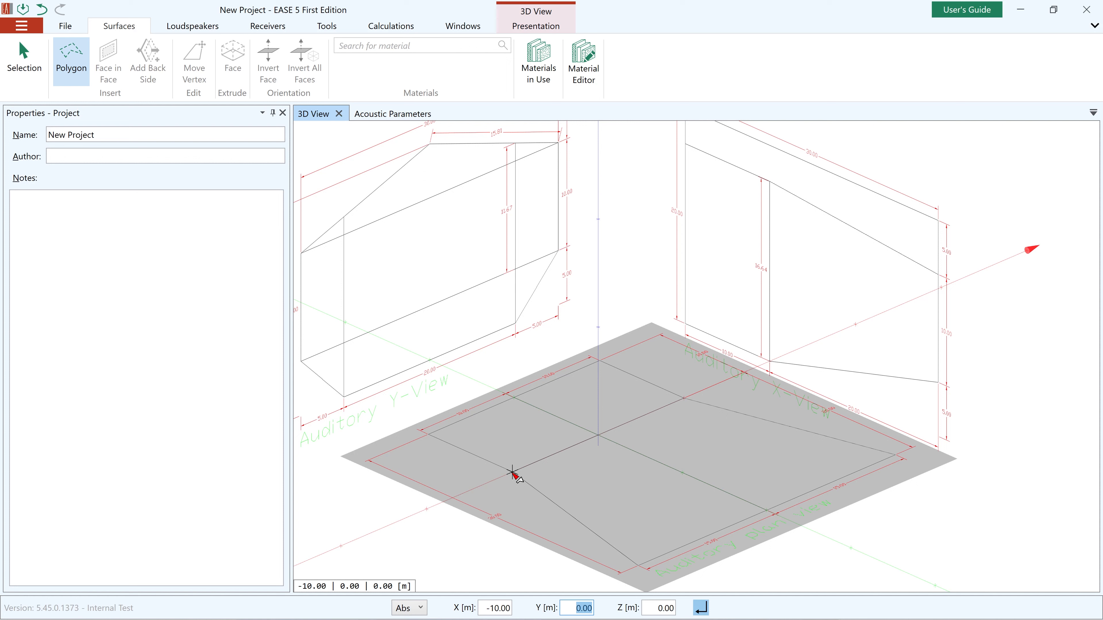
key(Return)
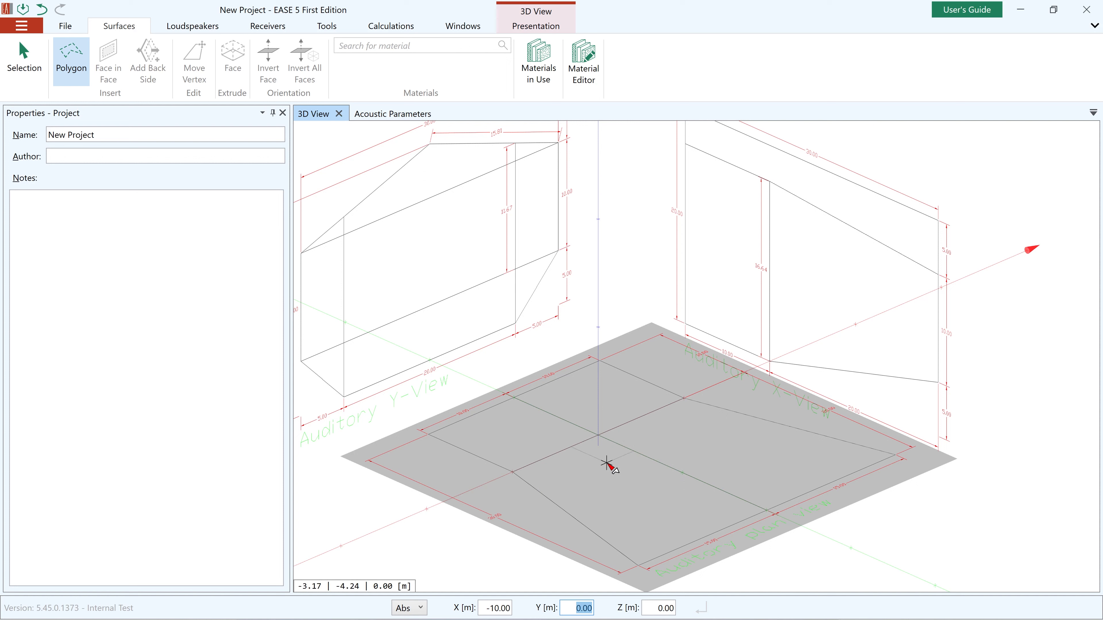
key(Tab)
key(Tab)
key(Tab)
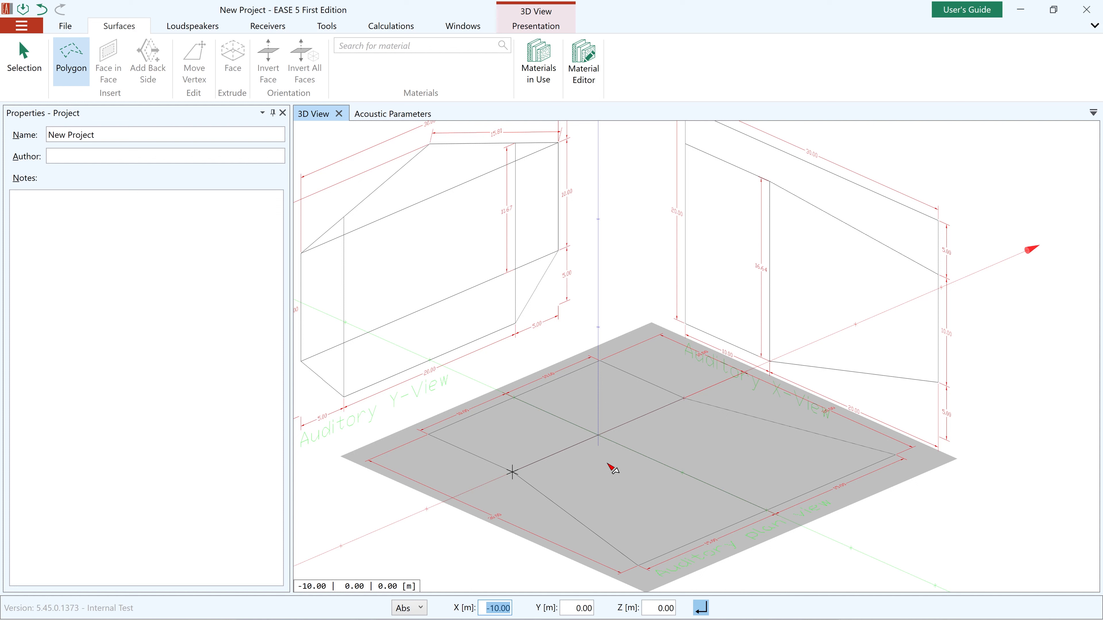
key(Return)
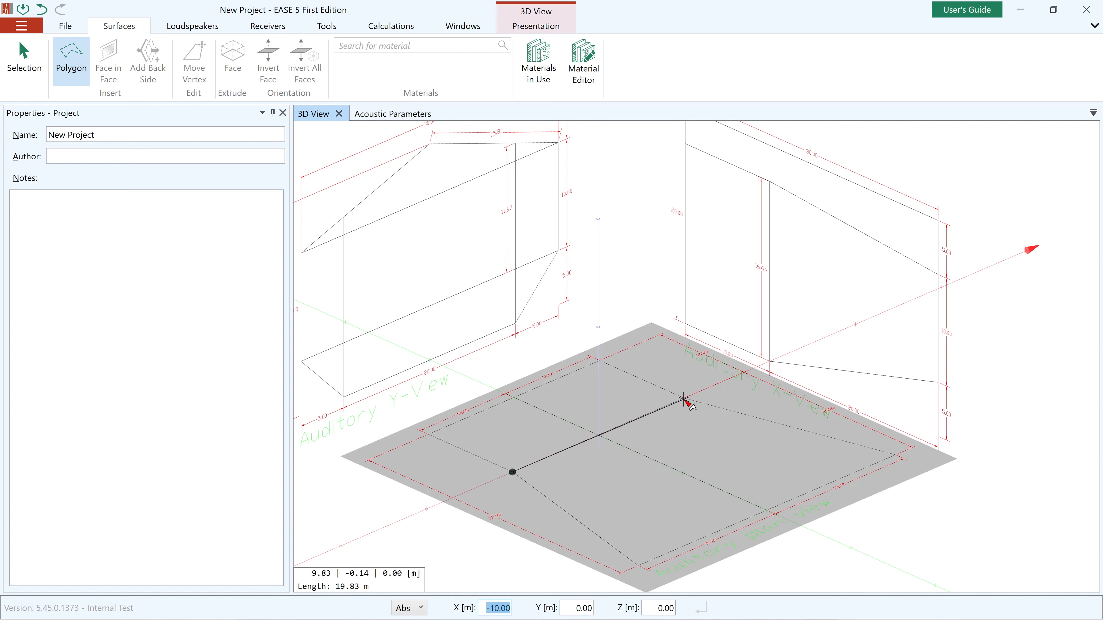
Add the polygon's second vertex at X 10, Y 0 m and its third vertex at X 10, Y 10 m.
text(10)
key(Tab)
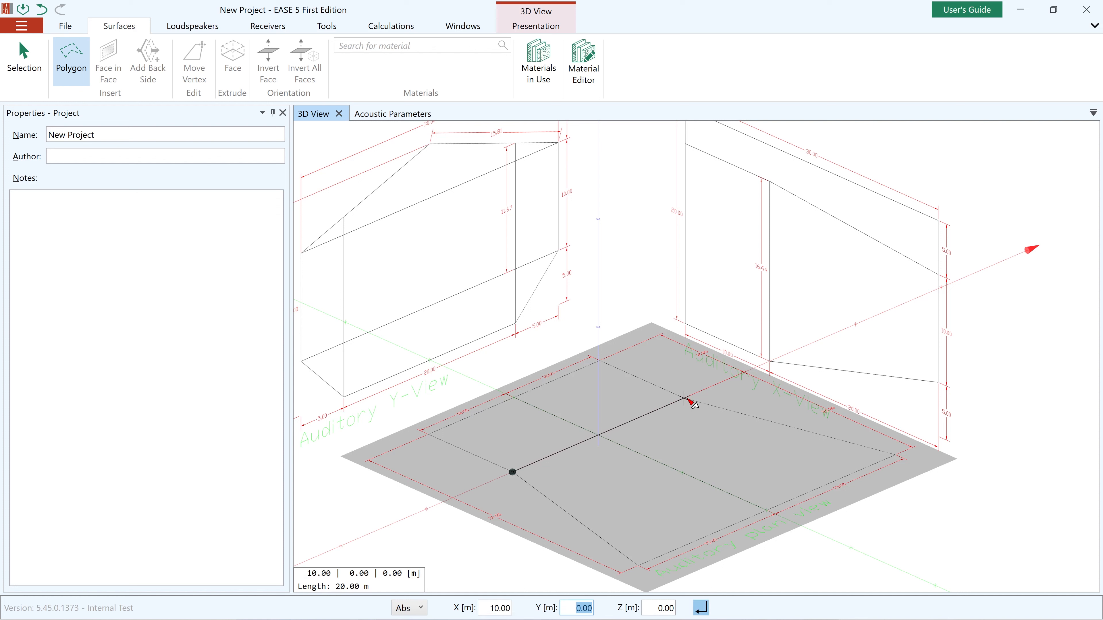
key(Return)
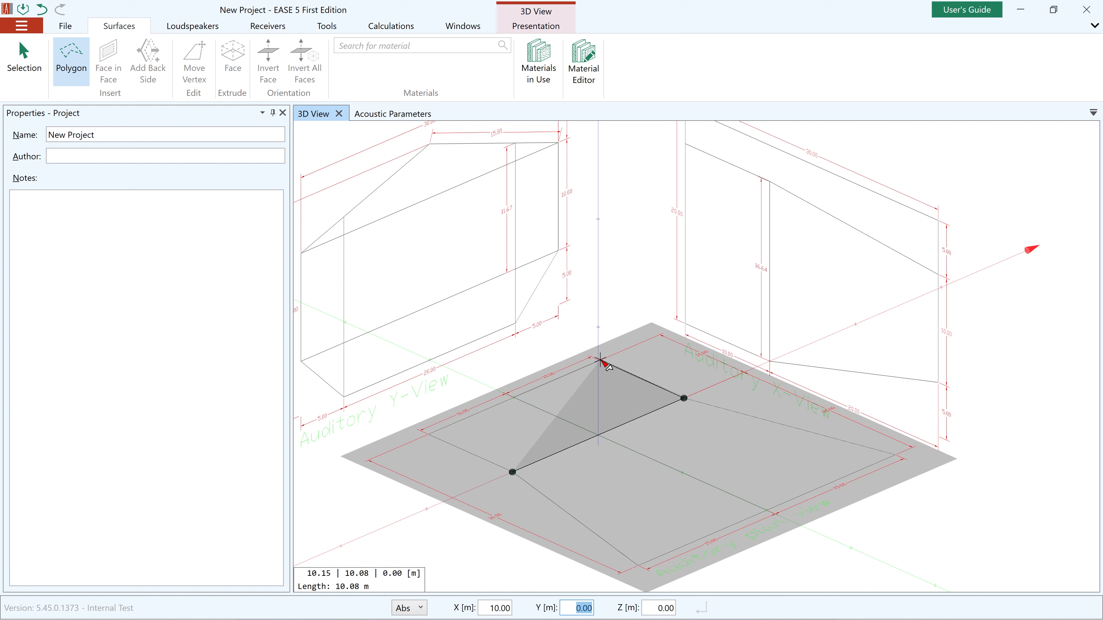
text(10)
key(Tab)
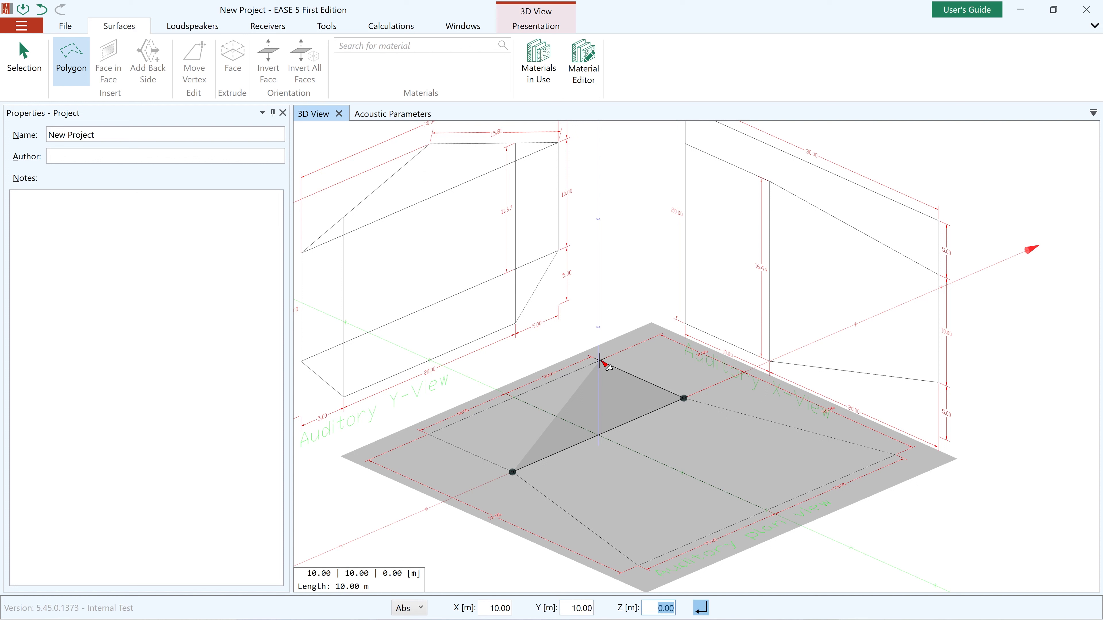
key(Return)
Add the polygon's fourth vertex at X -10, Y 10, Z 0 m, complete it as a face and deselect it.
key(Tab)
key(Tab)
text(-10)
key(Tab)
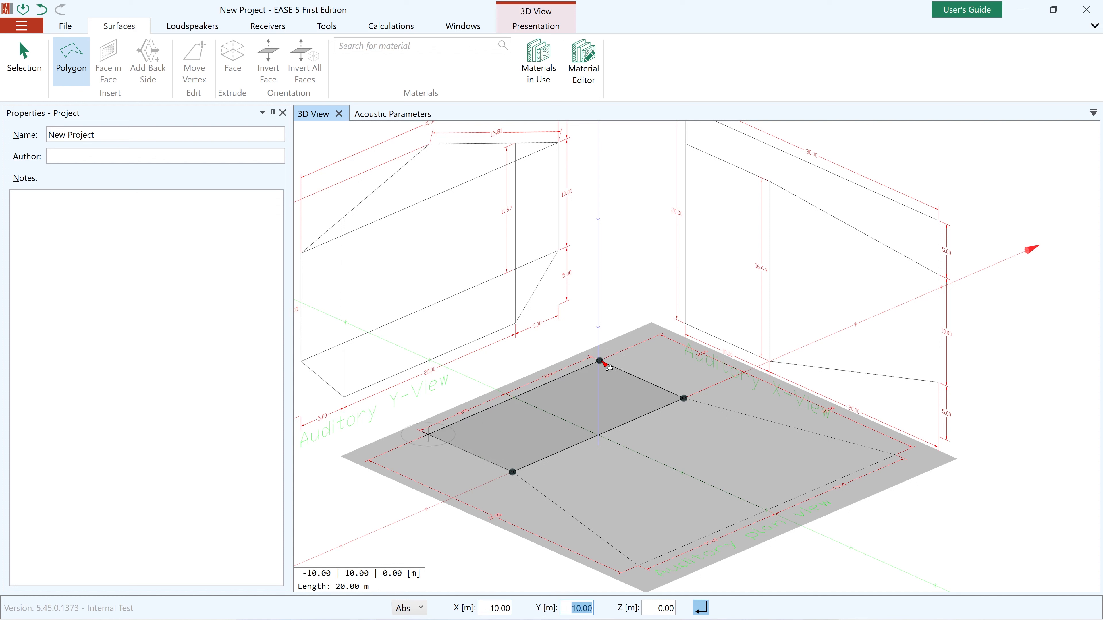
key(Return)
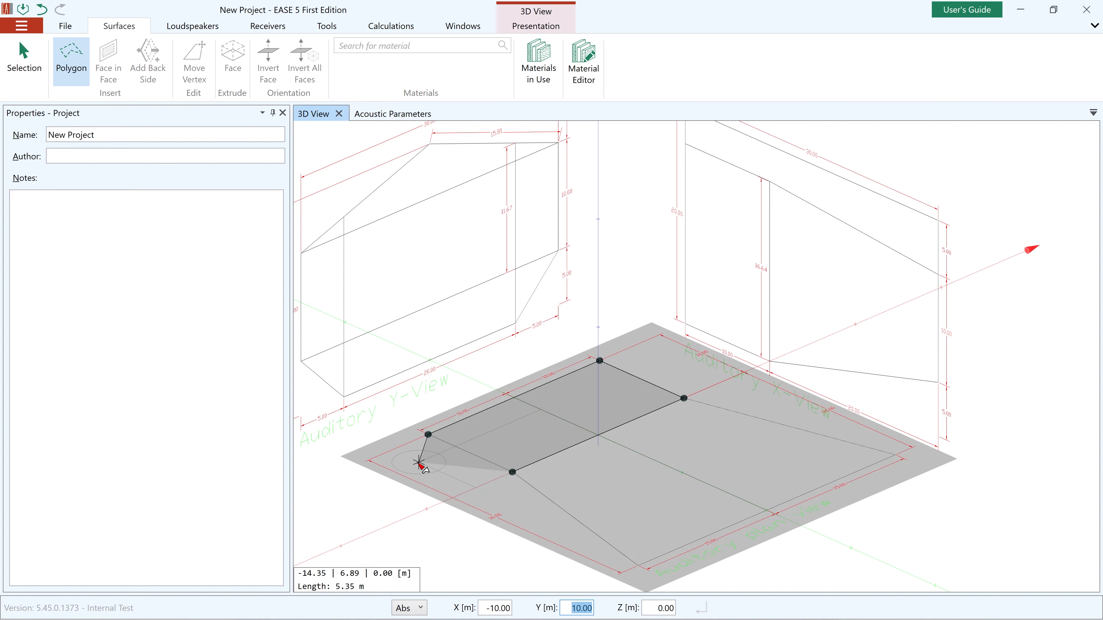
key(Return)
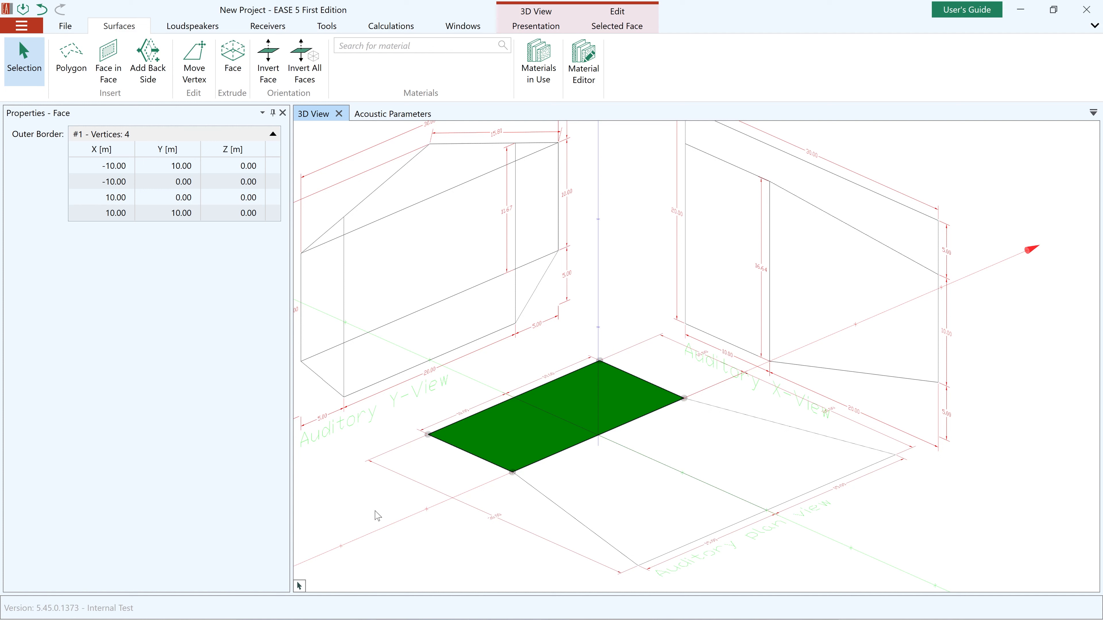
click(377, 516)
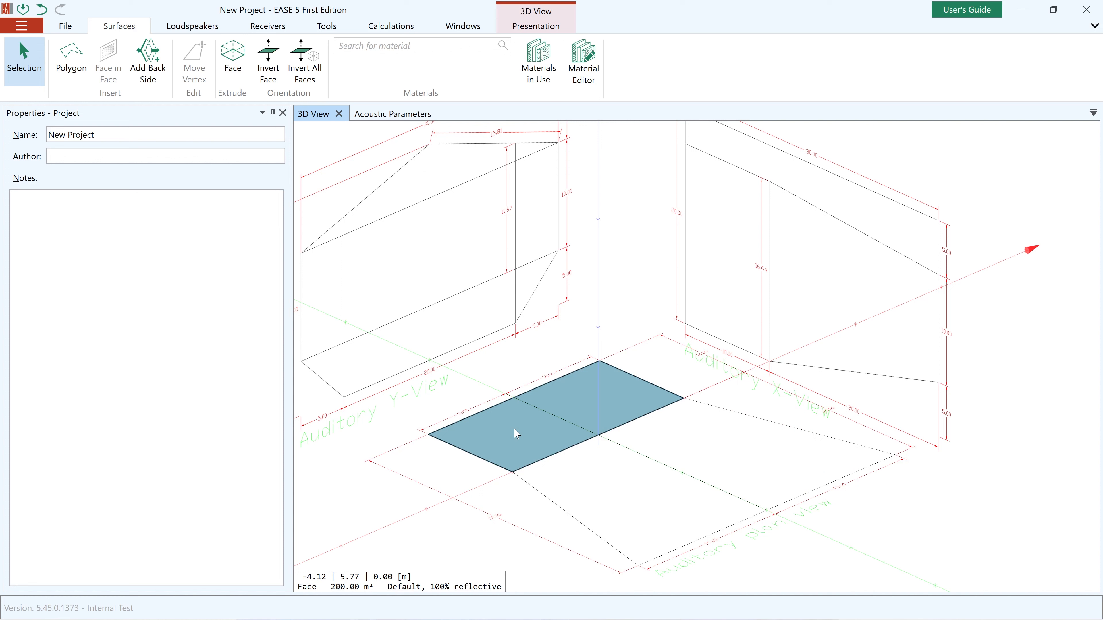
Start a second surface polygon along the finished face's edge, with vertices at X -10, Y 0, Z 0 m and X 10, Y 0, Z 0 m.
middle_drag(500, 463, 544, 313)
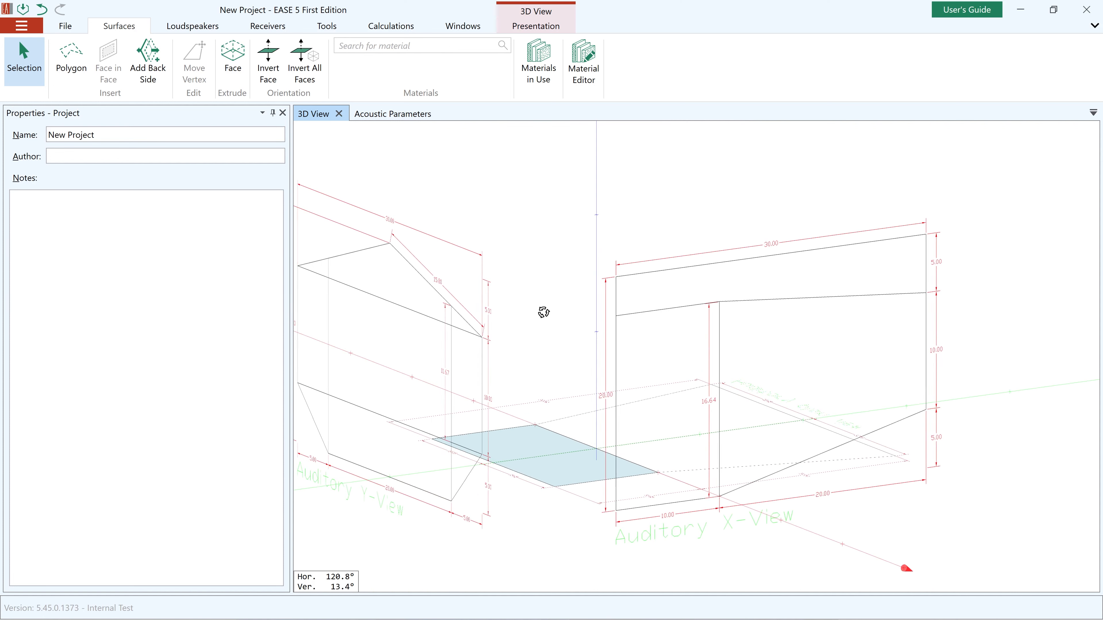
click(522, 462)
middle_drag(568, 376, 519, 475)
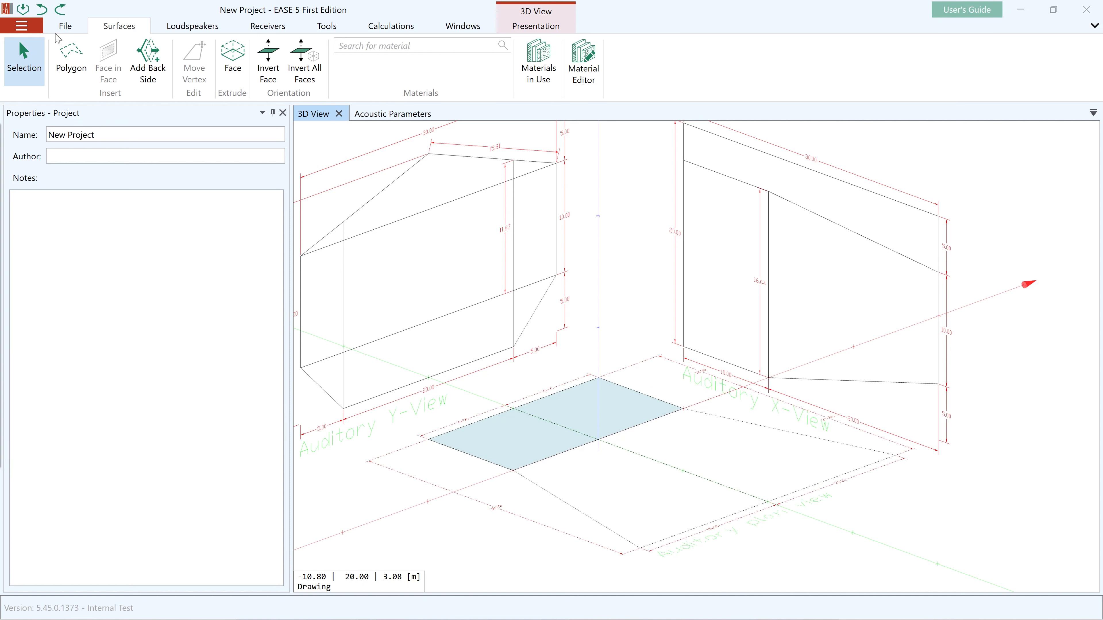
click(78, 55)
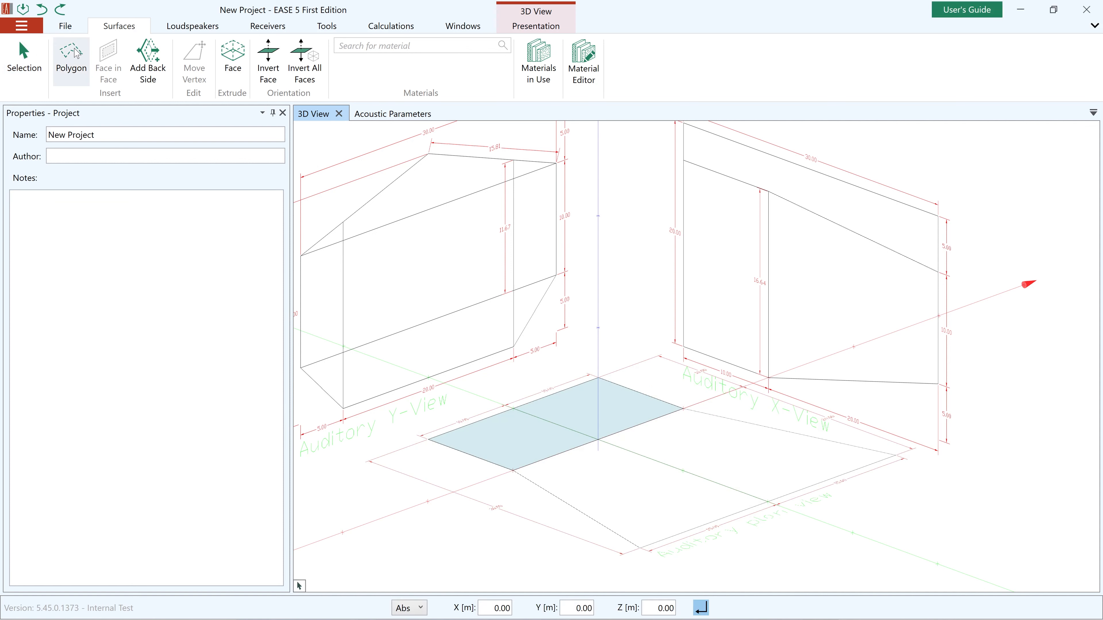
click(519, 475)
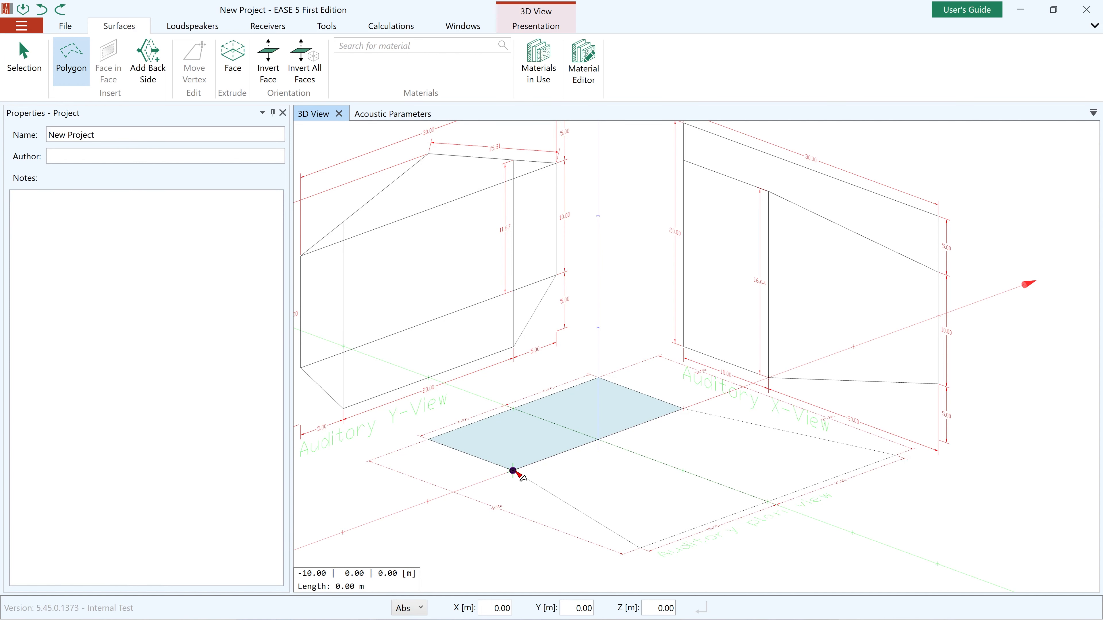
click(684, 409)
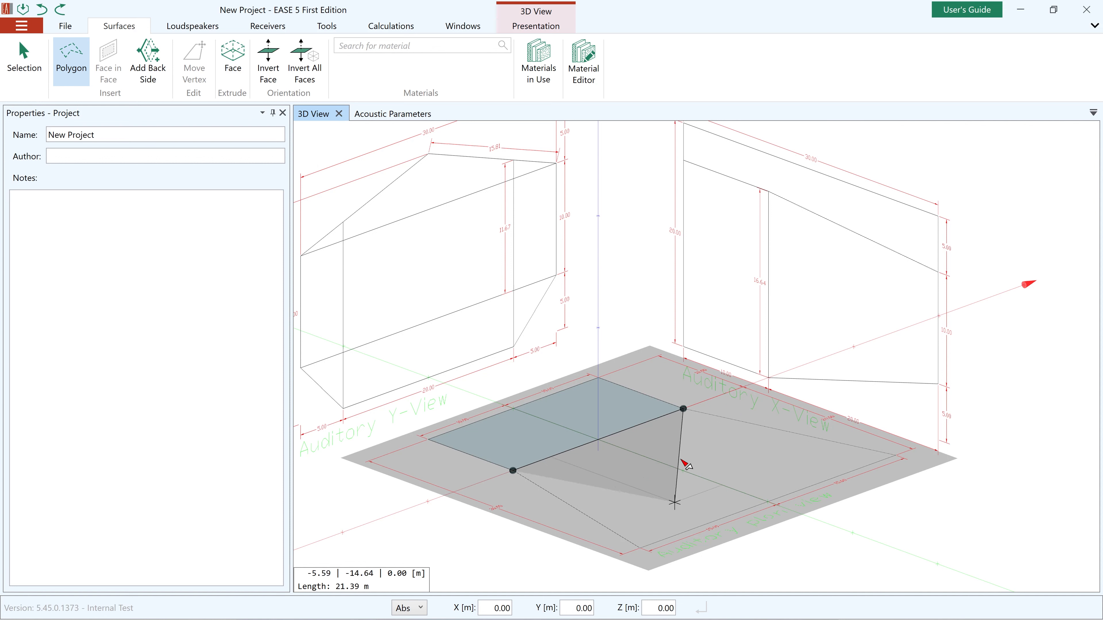
Add the third vertex relative to the second one, at ΔX 5, ΔY -20 and ΔZ 5 m.
click(690, 412)
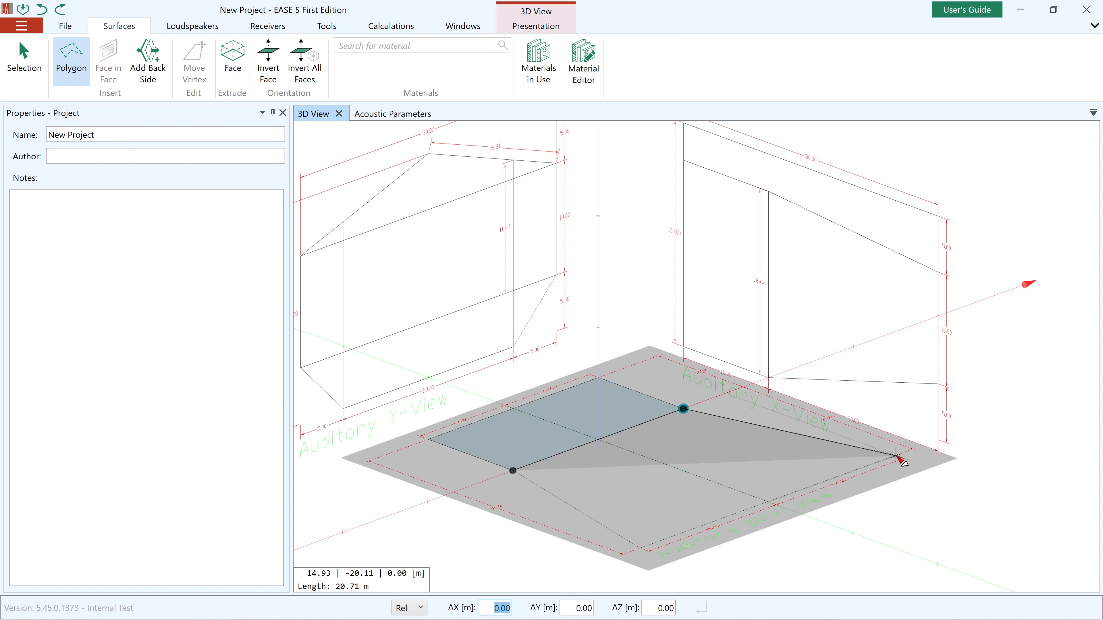
text(5)
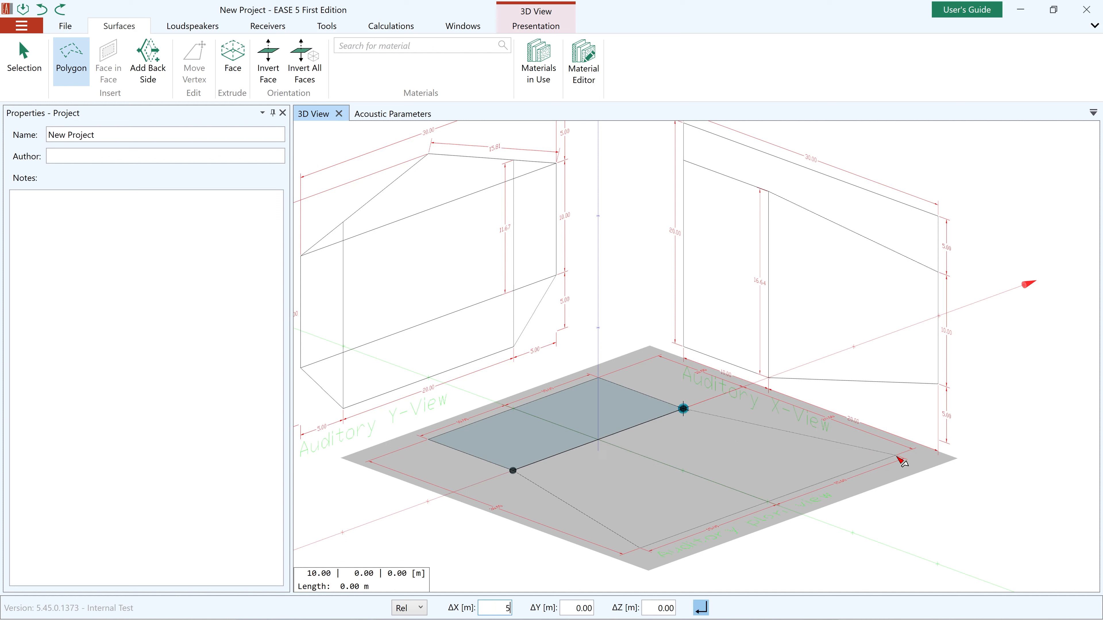
key(Tab)
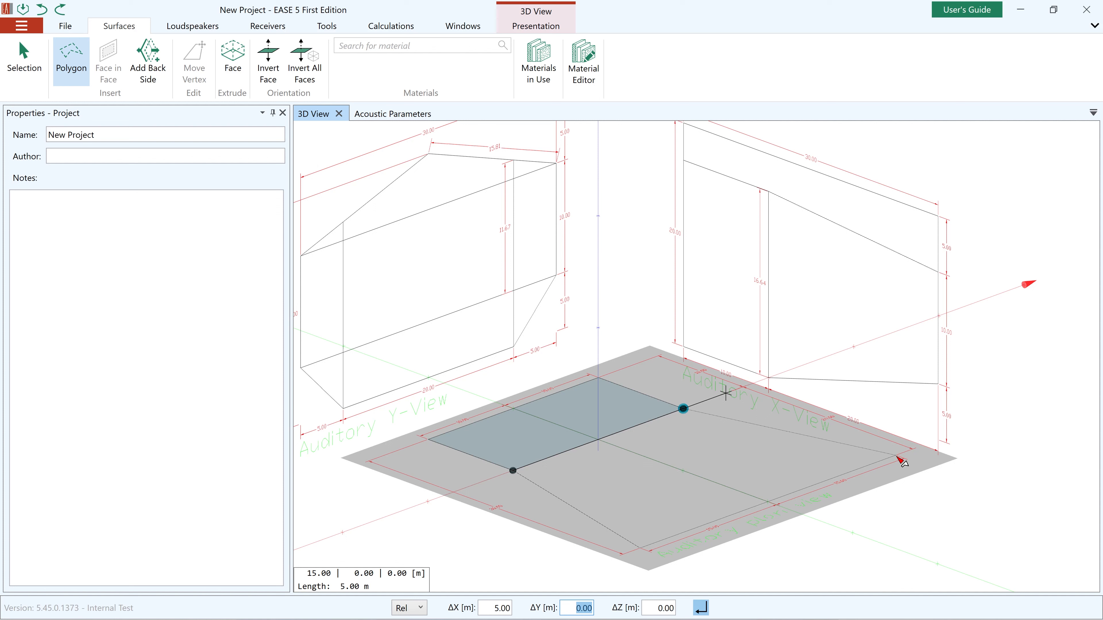
text(-20)
key(Tab)
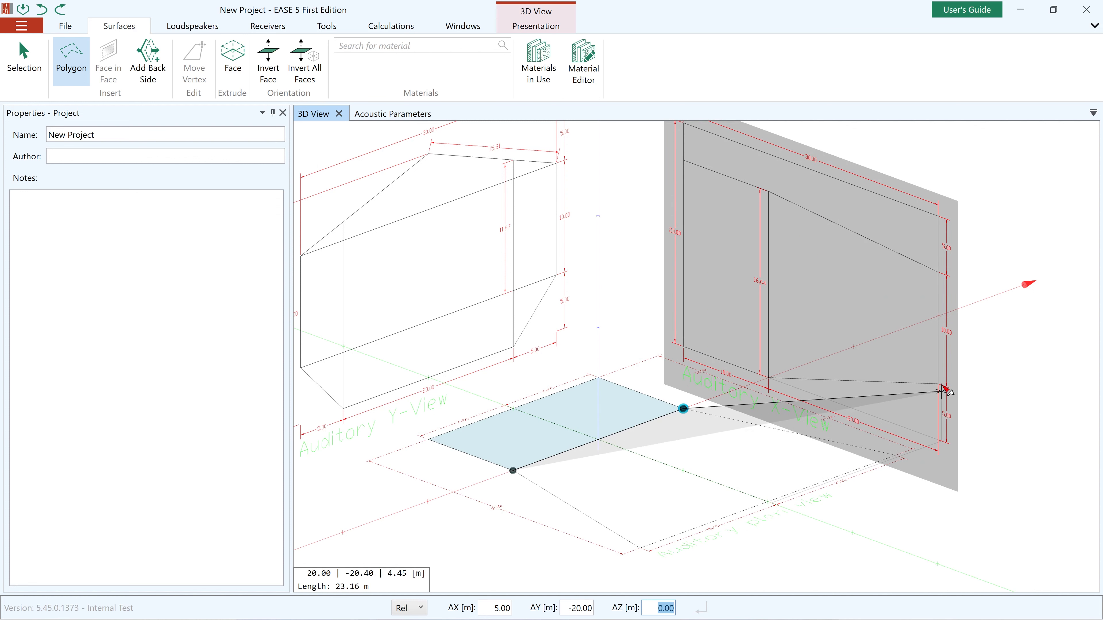
text(5)
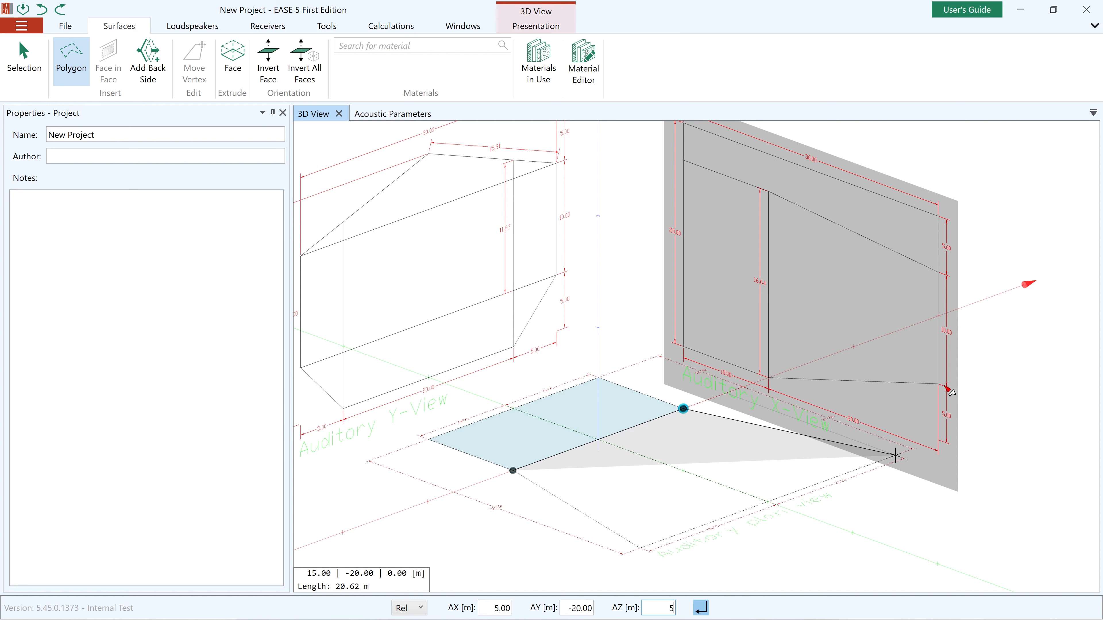
key(Tab)
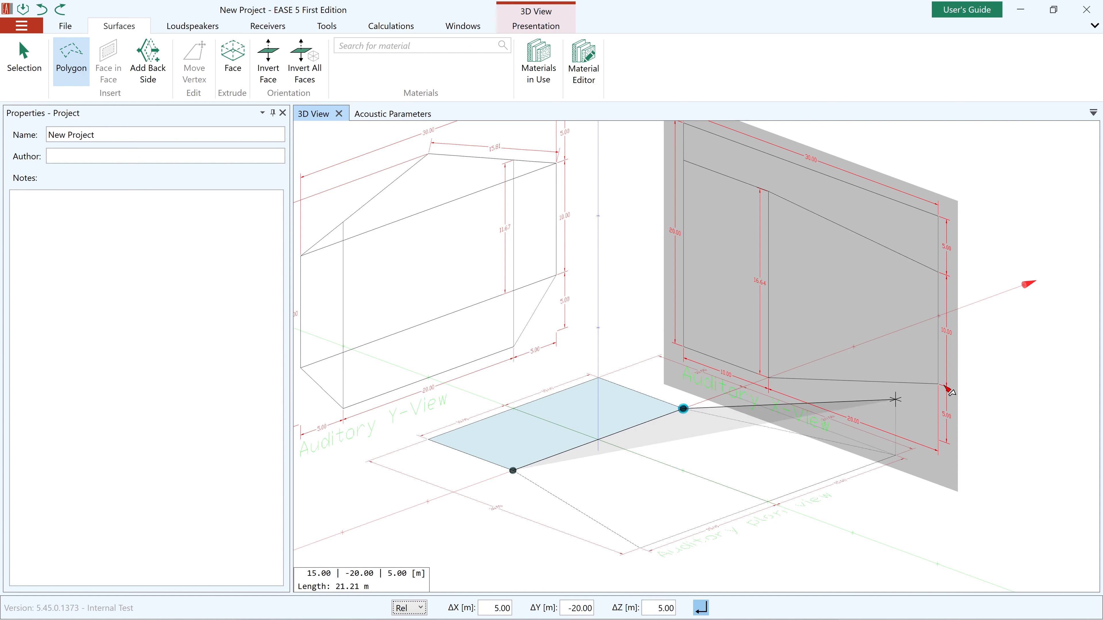
key(Return)
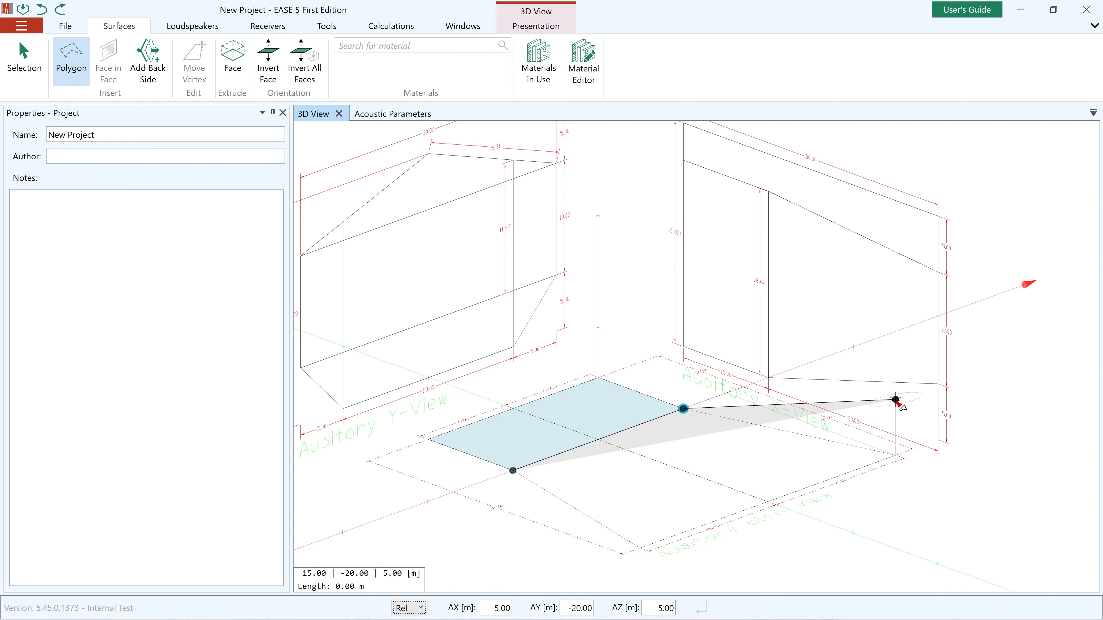
Add the fourth vertex at ΔX -30 m from the third one and close the polygon at its first vertex.
click(896, 400)
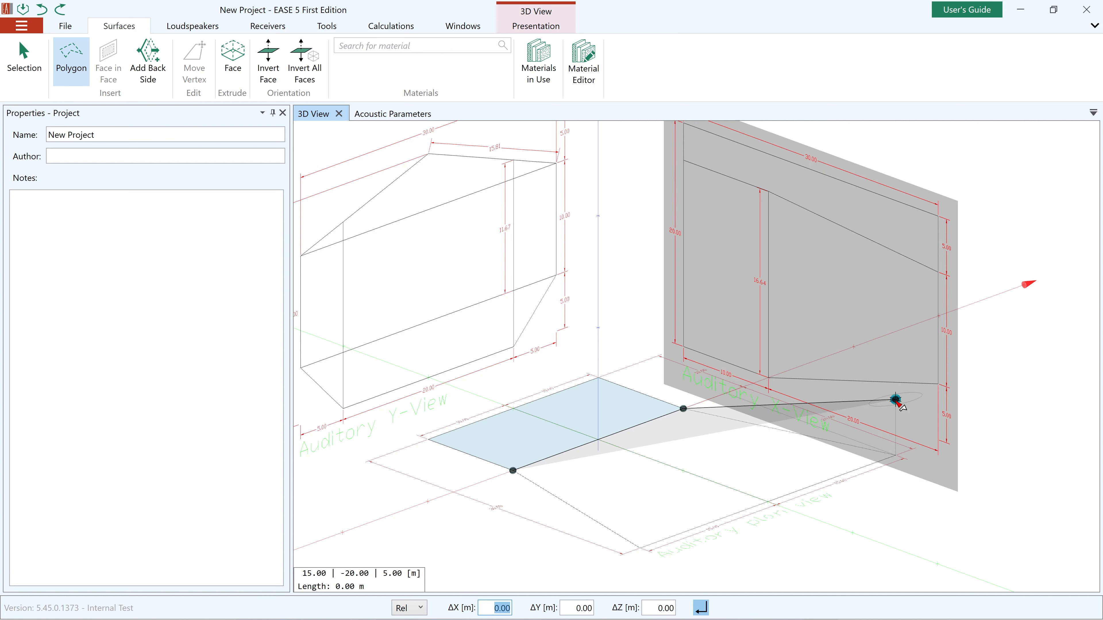
text(-30)
key(Tab)
key(Return)
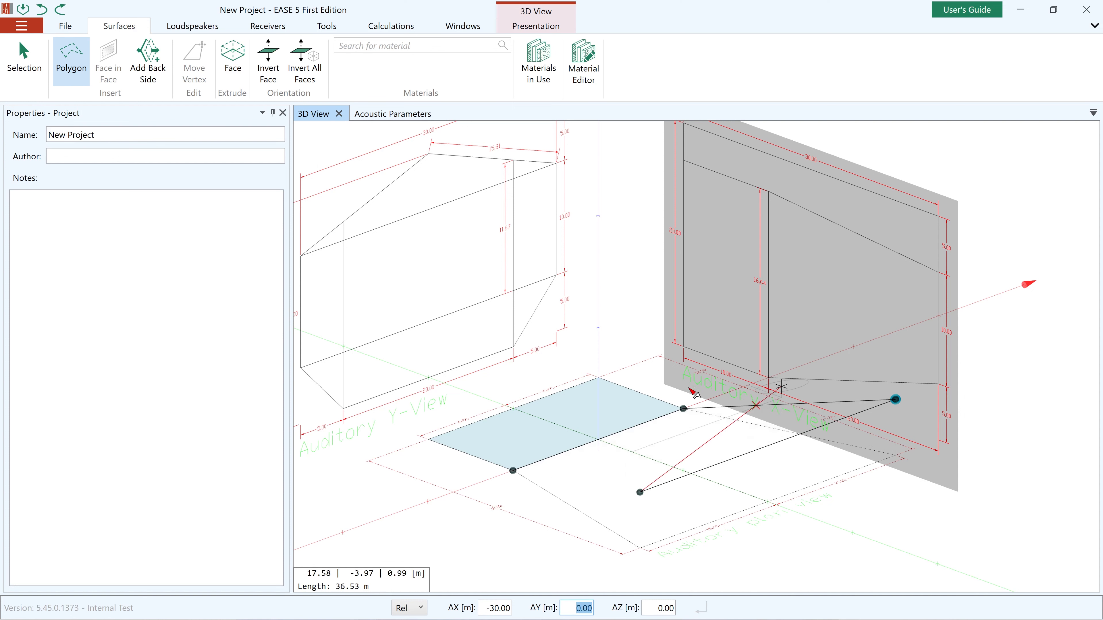
click(514, 471)
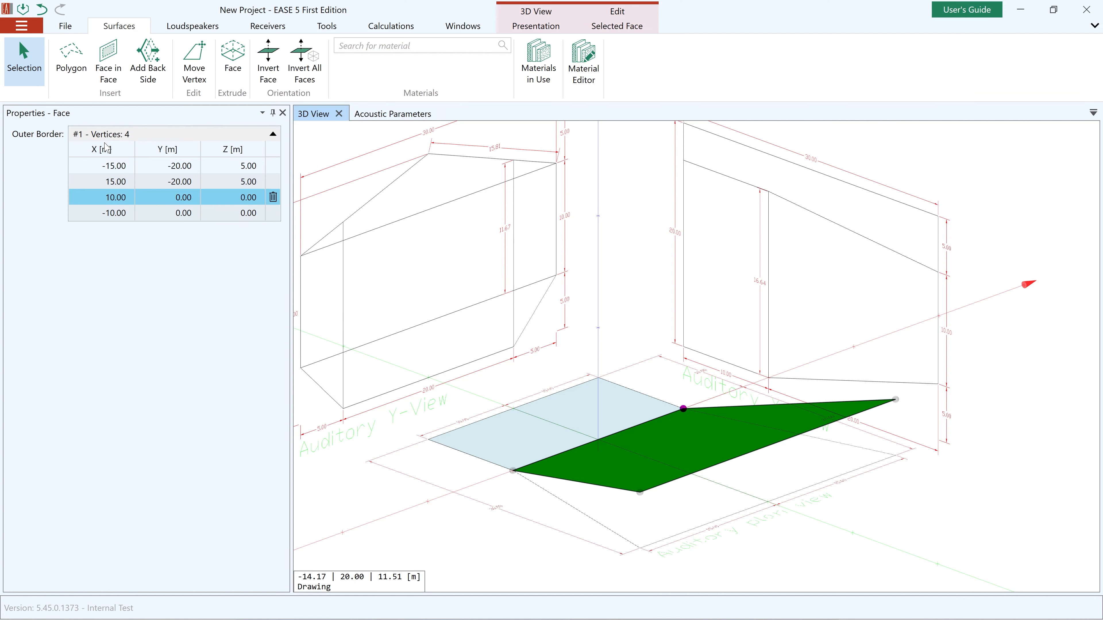
Start a surface polygon relative to the face corner at X -10, Y 0, Z 0 m and try a first vertex at ΔZ 10 m.
click(74, 62)
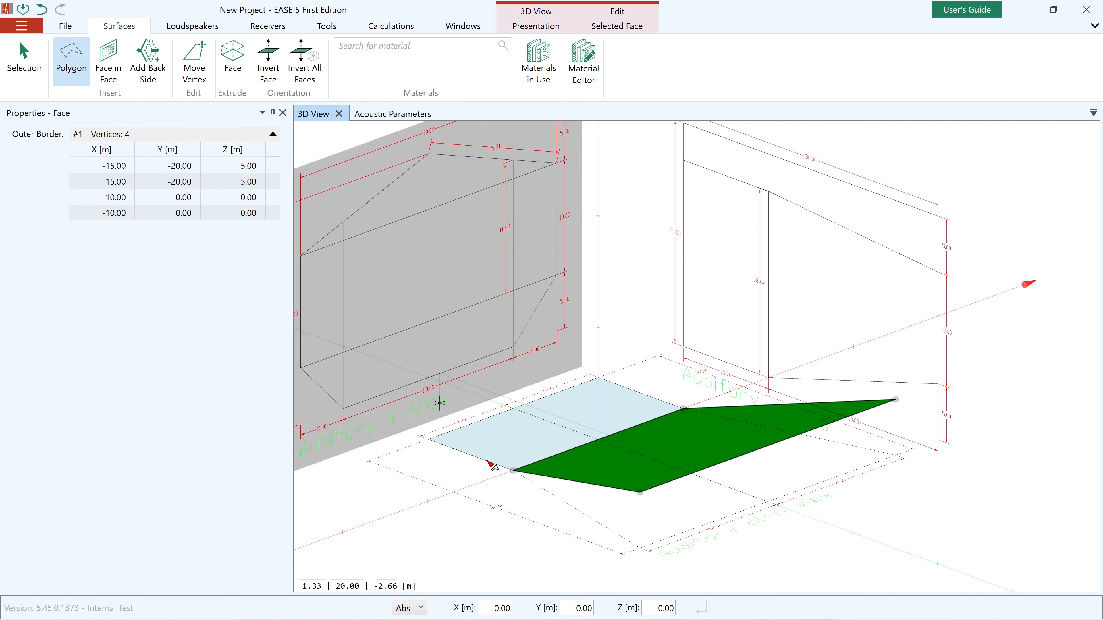
click(518, 476)
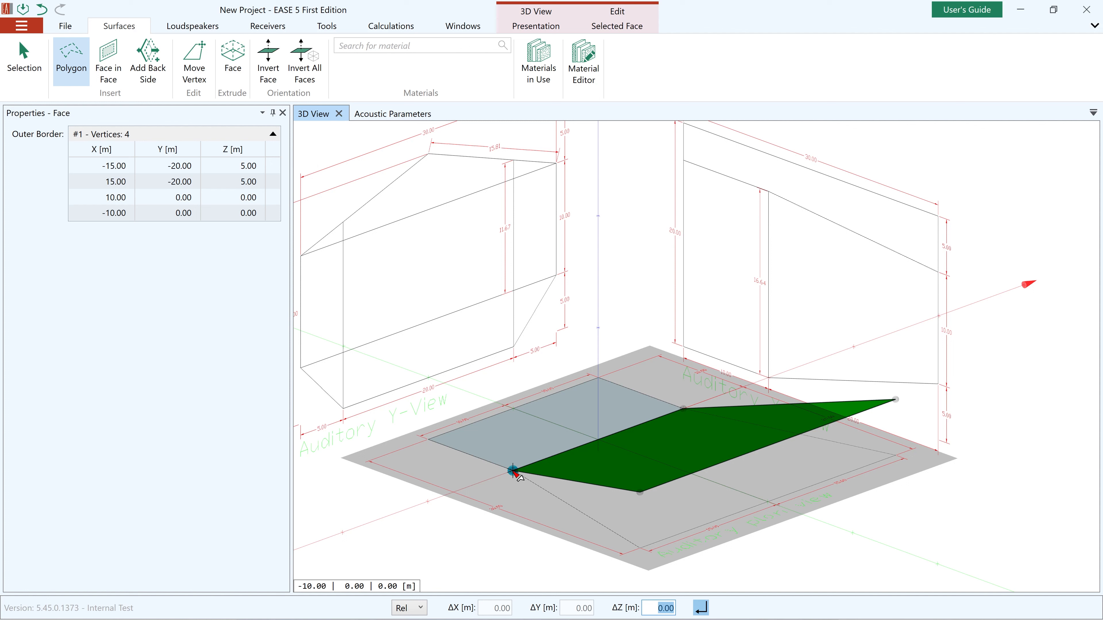
text(10)
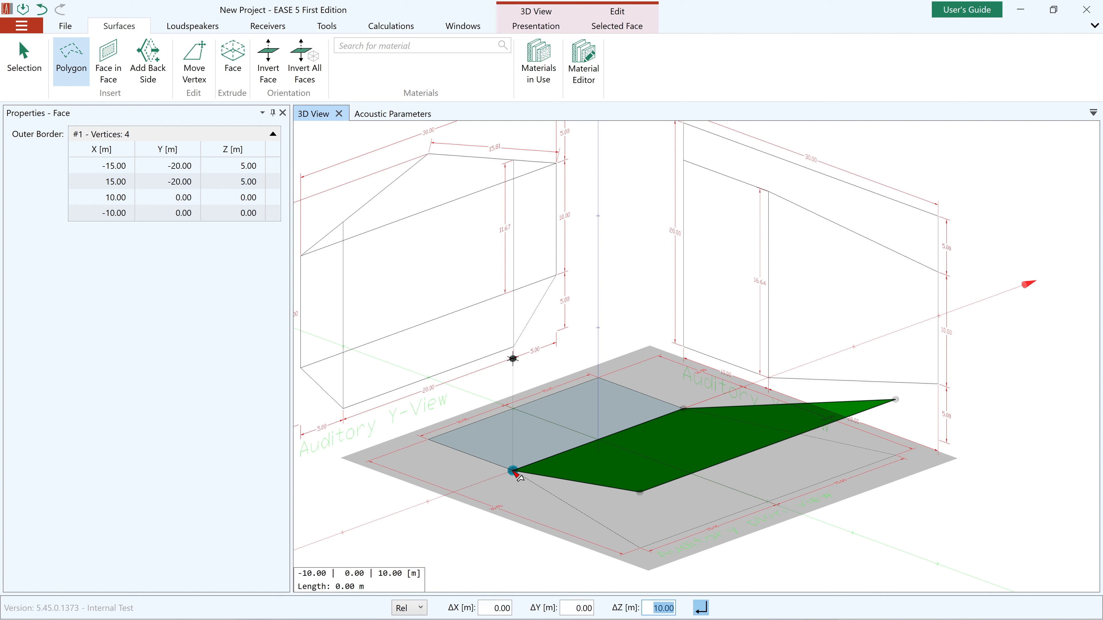
key(Escape)
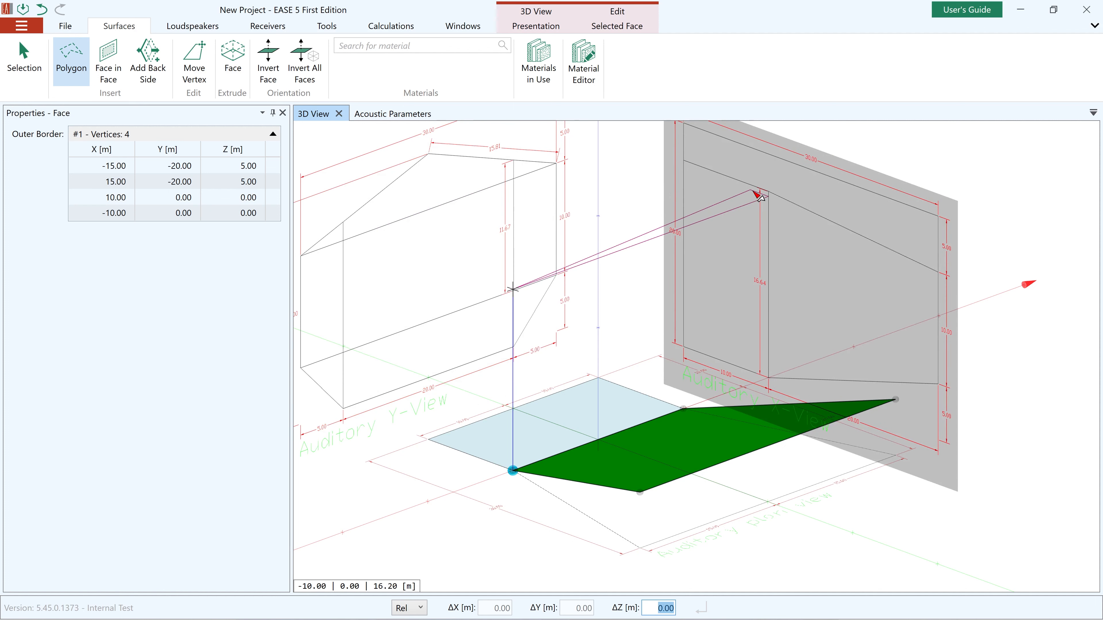
Constrain input to the X axis and place the polygon's first vertex at ΔX -10 m from the reference corner.
key(z)
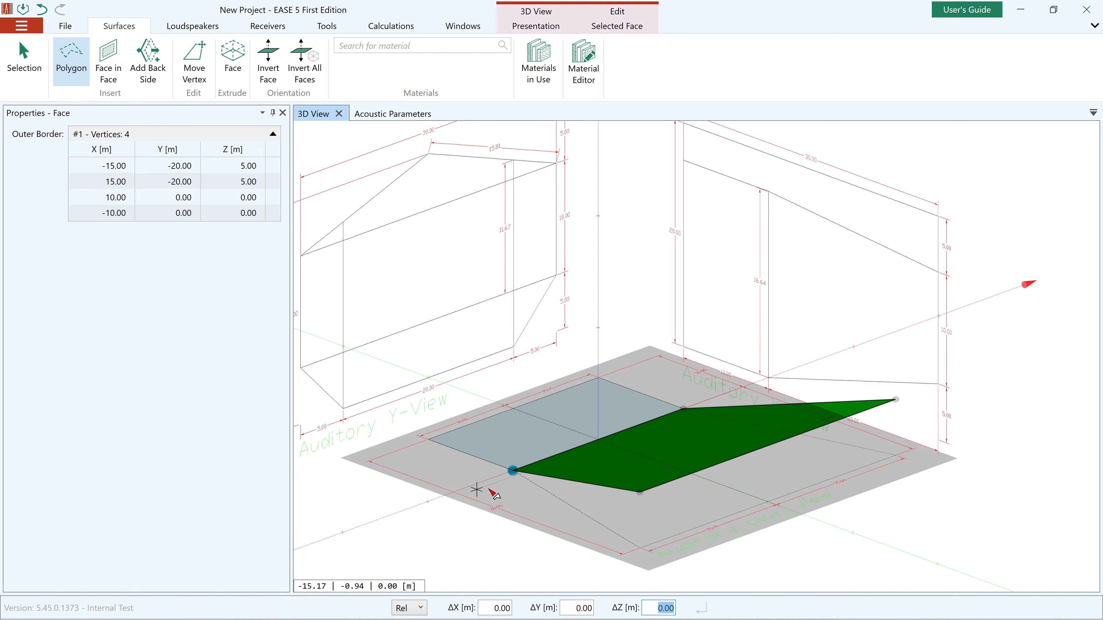
key(x)
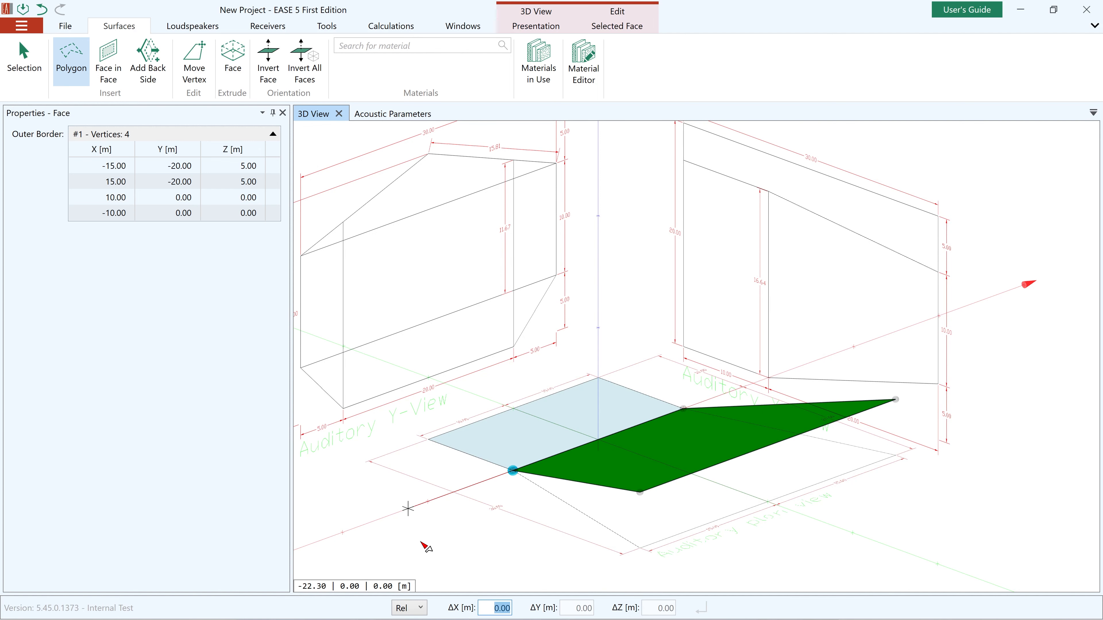
text(-10)
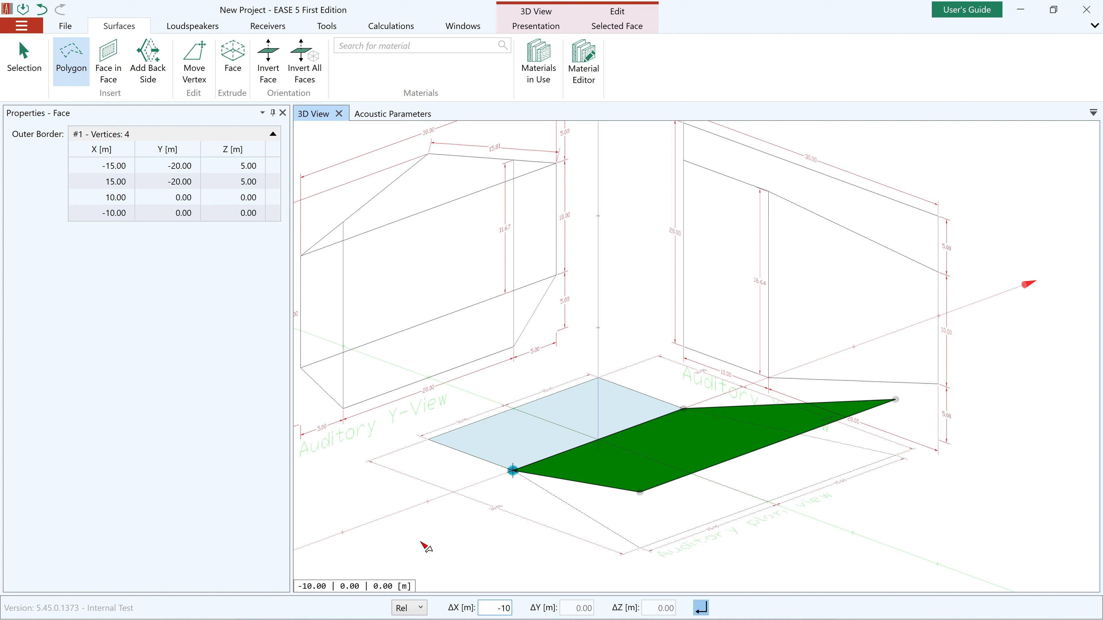
key(Return)
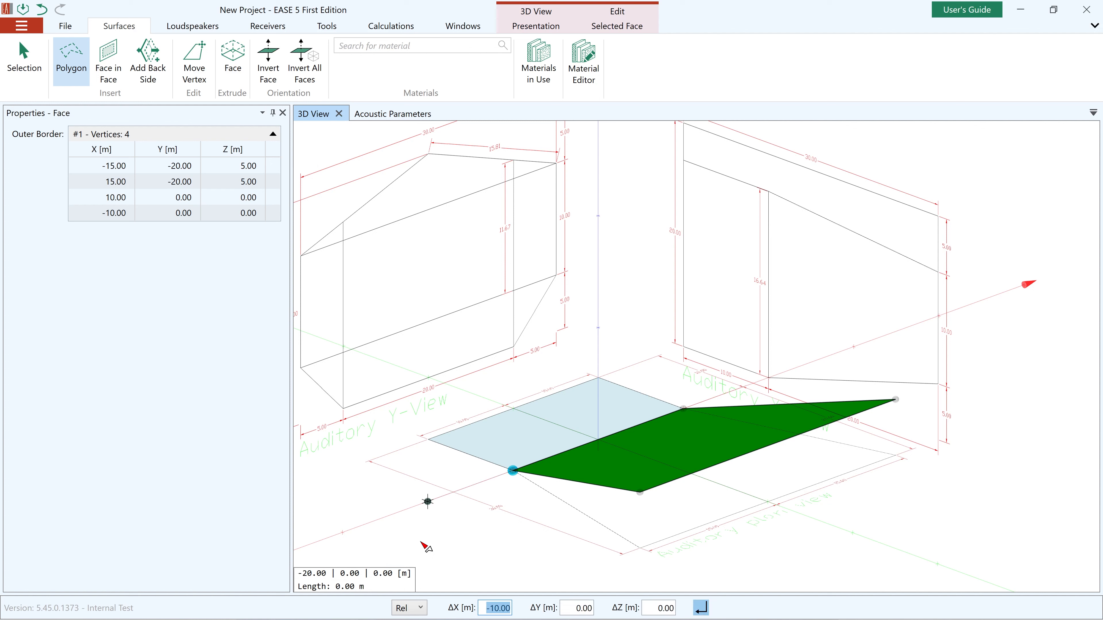
Add a second vertex at ΔY 10 m from the first and a third vertex at ΔZ 20 m from the second.
key(Tab)
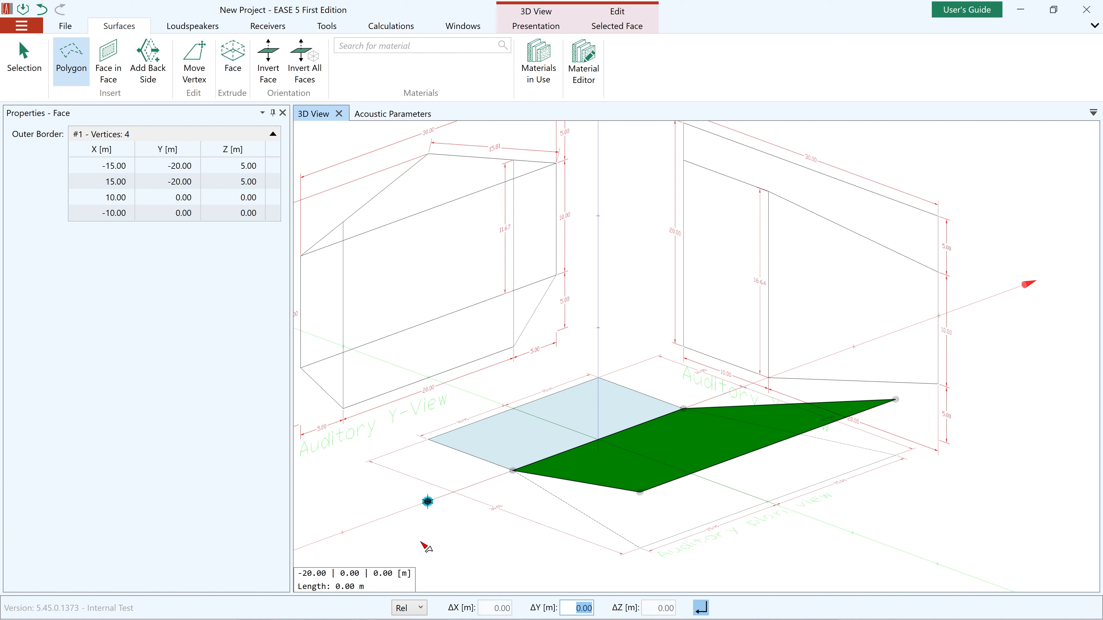
text(10)
key(Return)
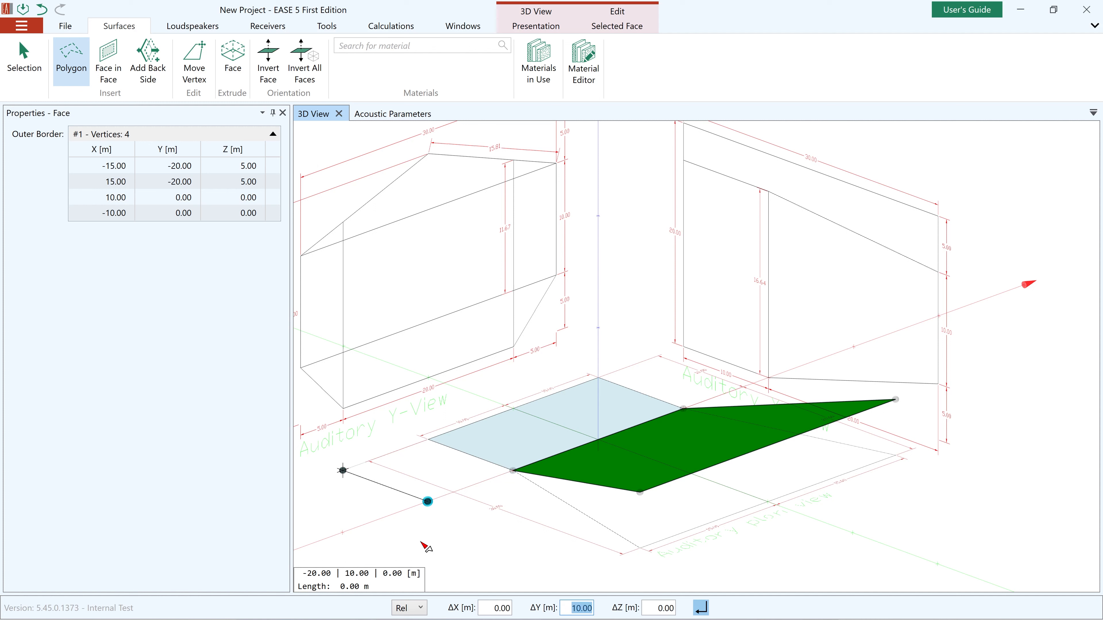
key(Tab)
text(20)
key(Return)
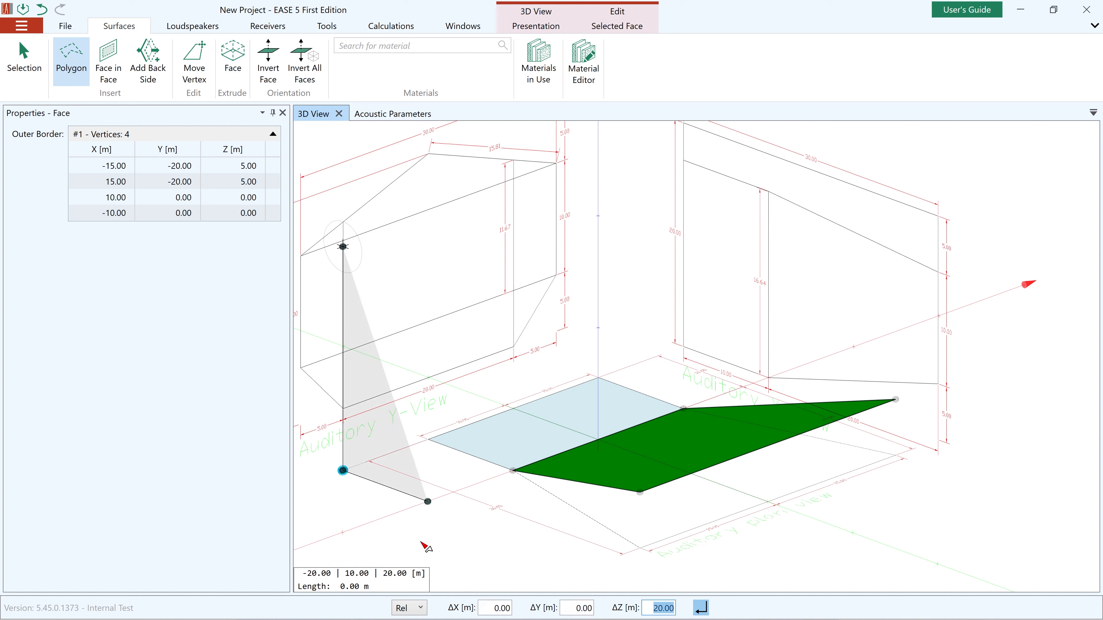
Add a fourth vertex directly above the first at X -20, Y 0, Z 20 m and a fifth at ΔZ -5 m from it.
key(Return)
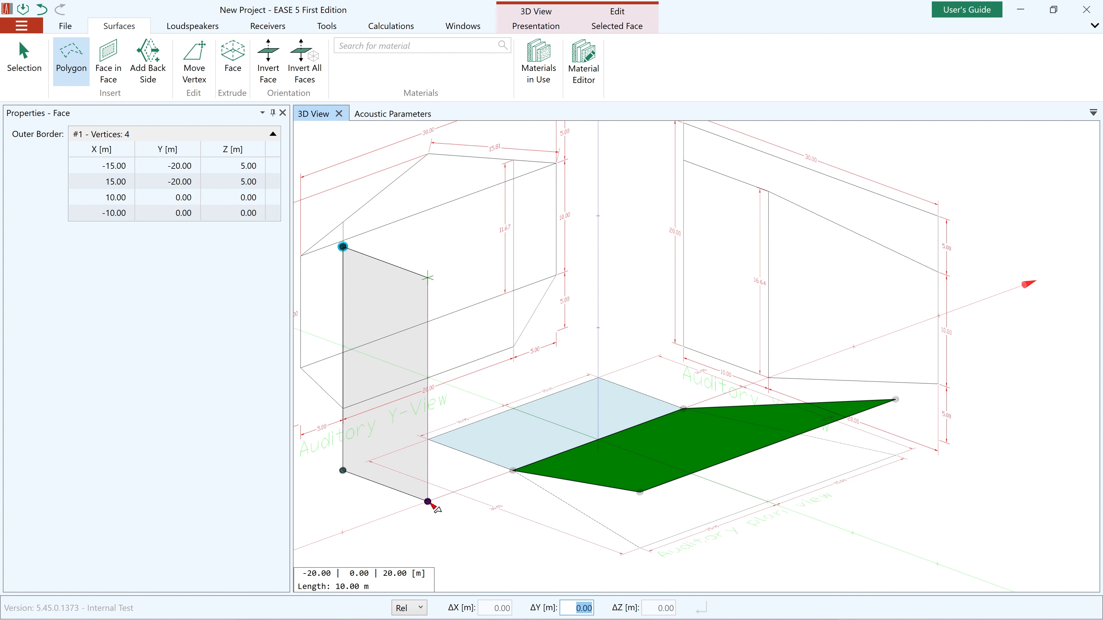
click(434, 506)
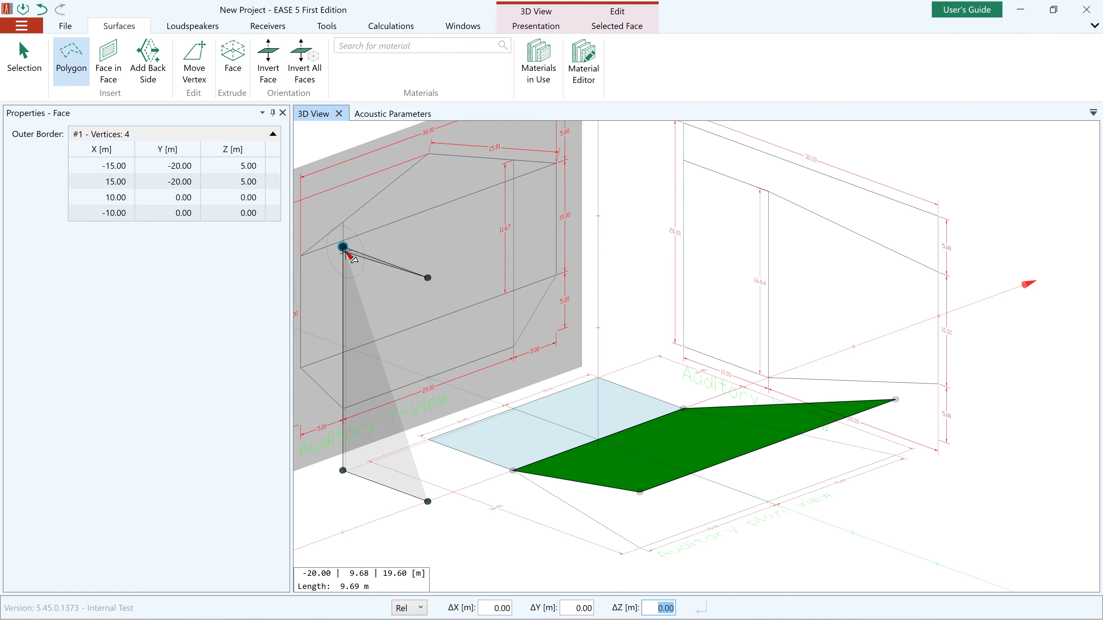
click(342, 246)
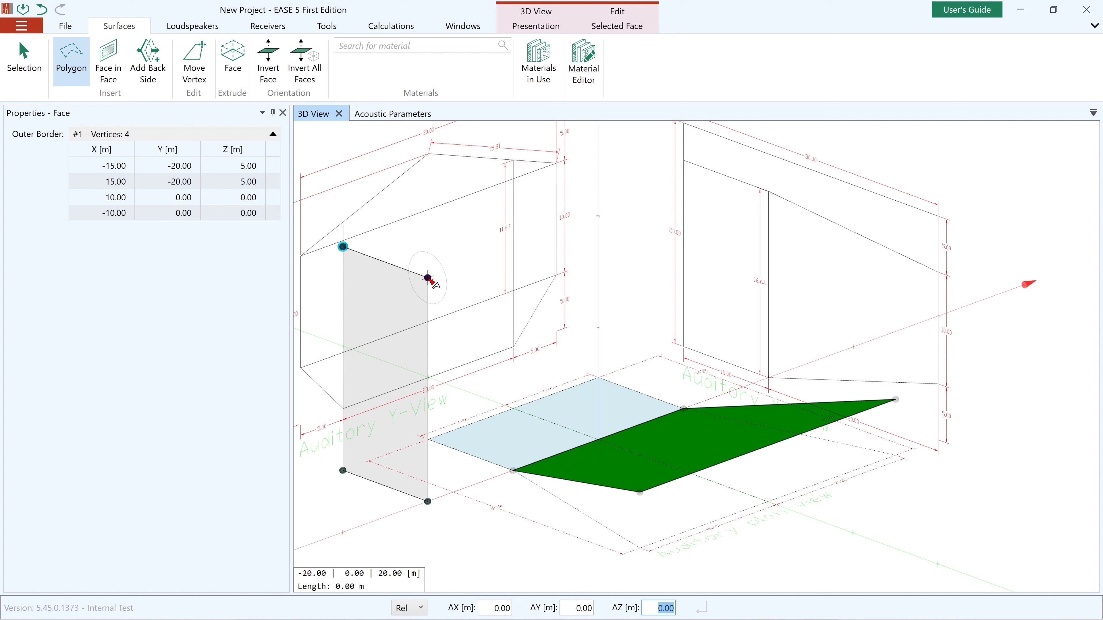
click(428, 278)
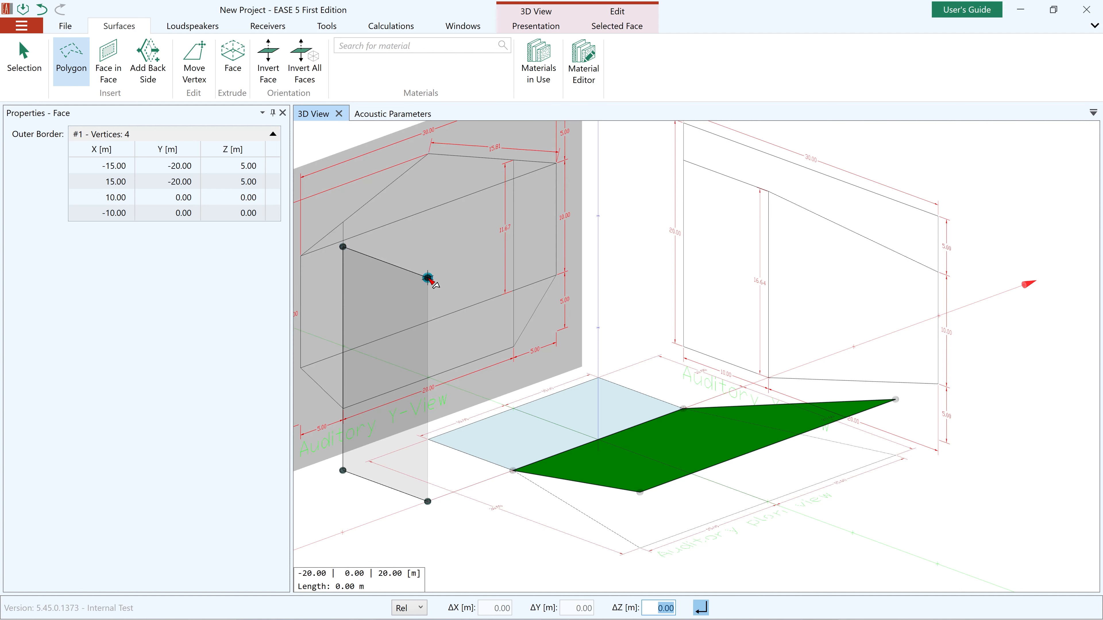
text(-5)
key(Return)
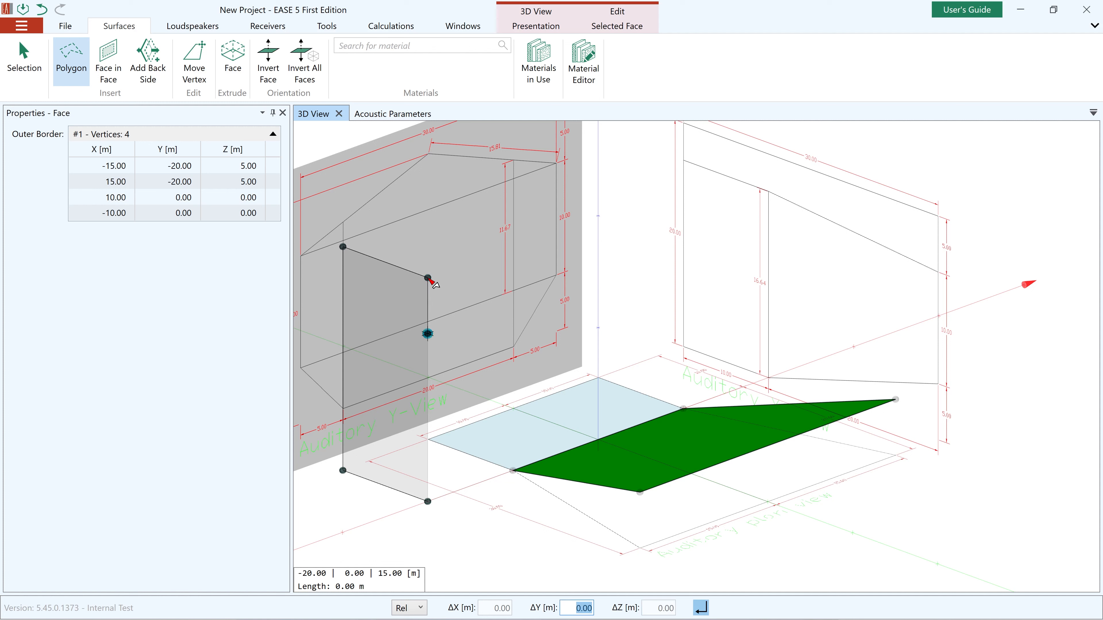
Complete the notched polygon with relative vertices at ΔY 5, ΔZ -5 and ΔY -5 m, close it at its first vertex, and undo the face.
text(5)
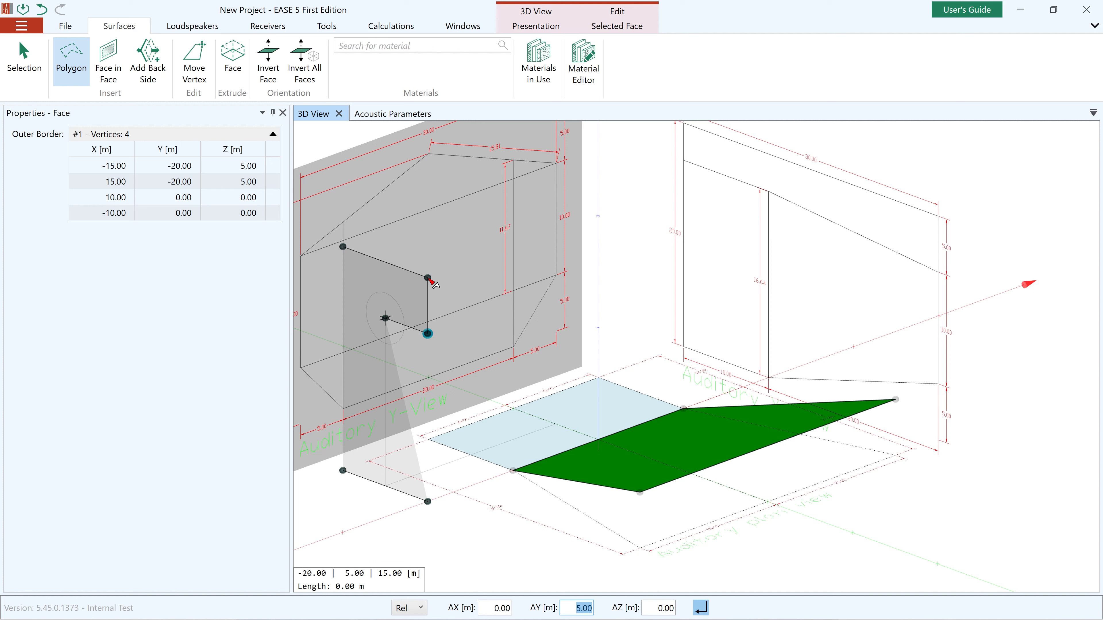
key(Return)
text(-5)
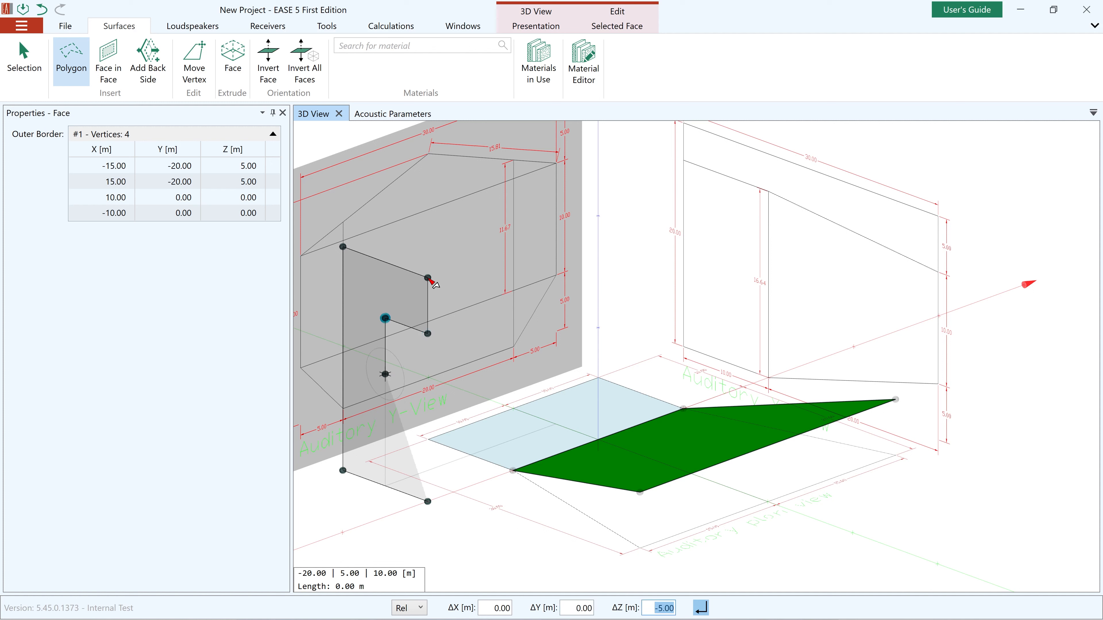
key(Return)
text(-5)
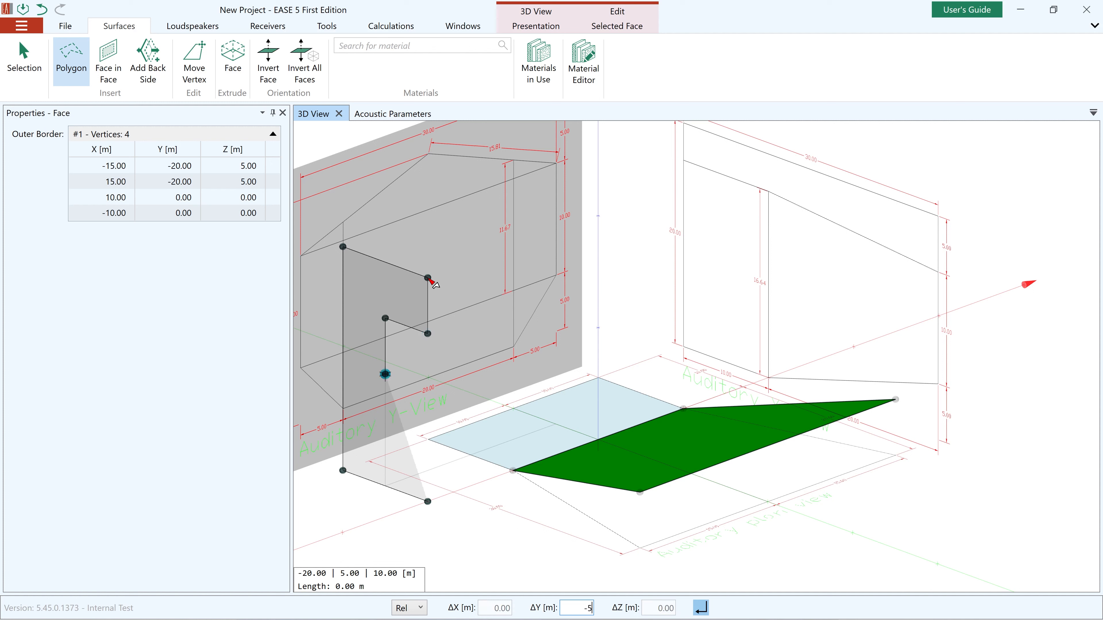
key(Return)
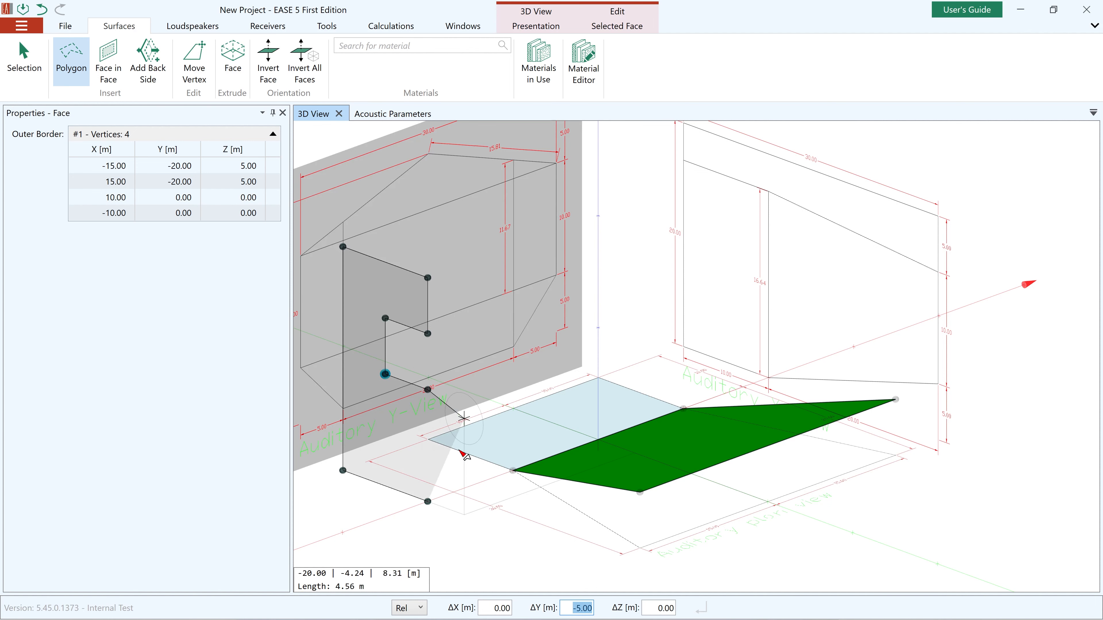
click(428, 502)
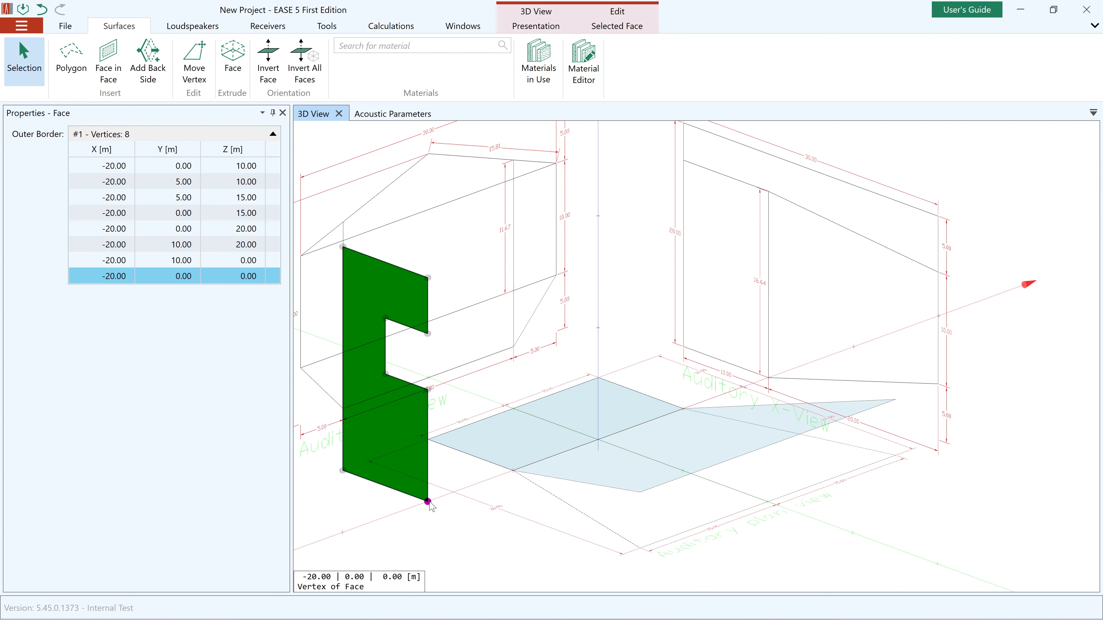
key(ctrl+z)
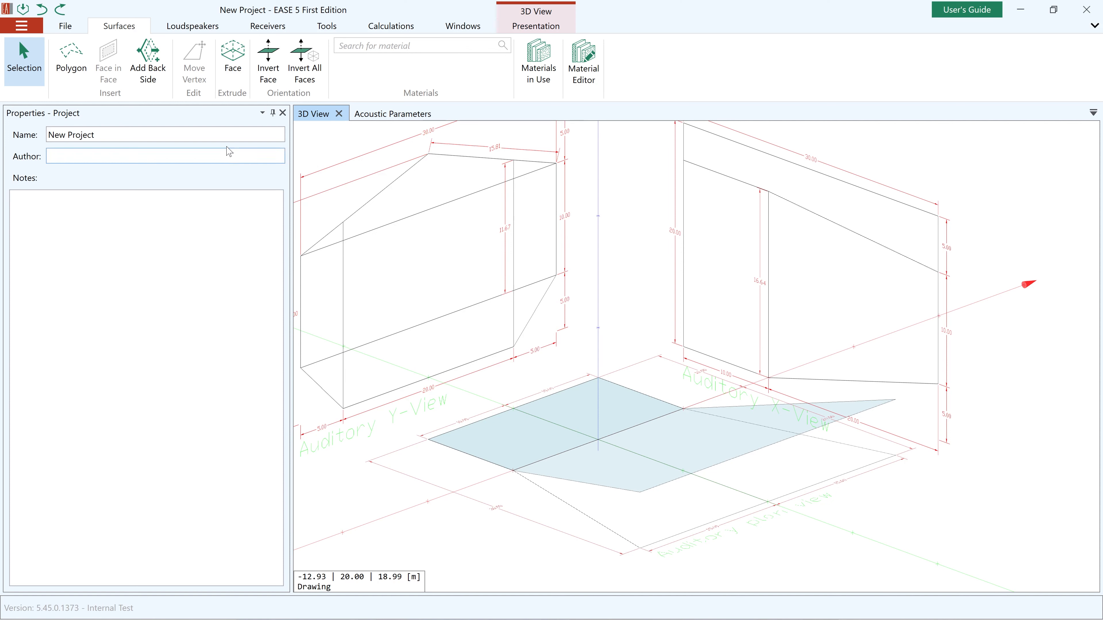
Start a wall polygon at floor corner X 10, Y 10, Z 0 m and place its second vertex along Z at the reference drawing's 16.64 m height.
click(72, 60)
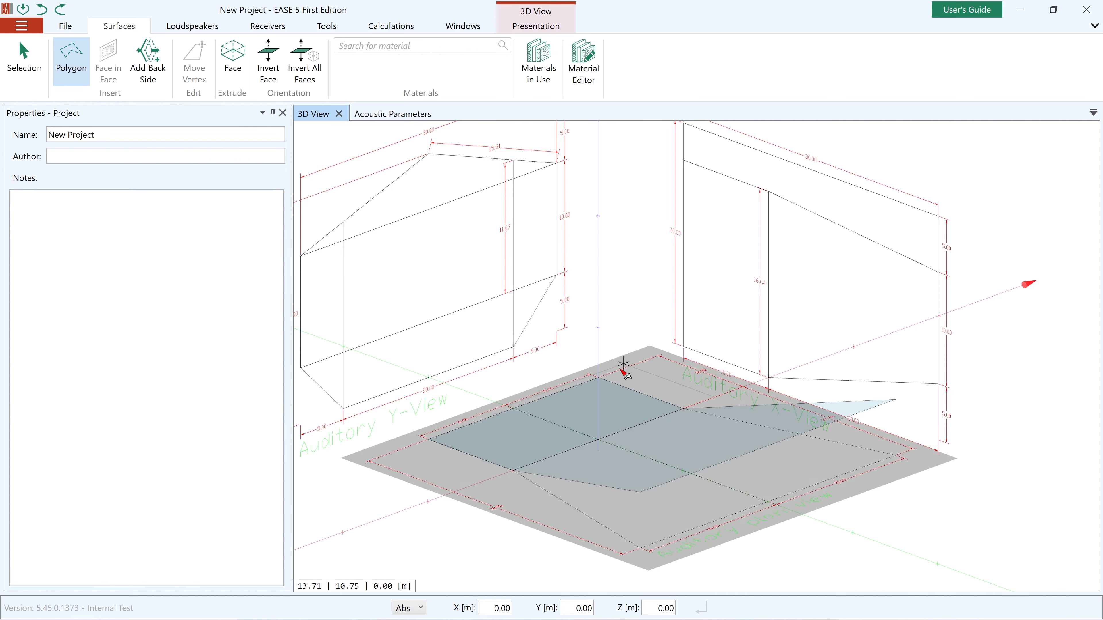
click(599, 379)
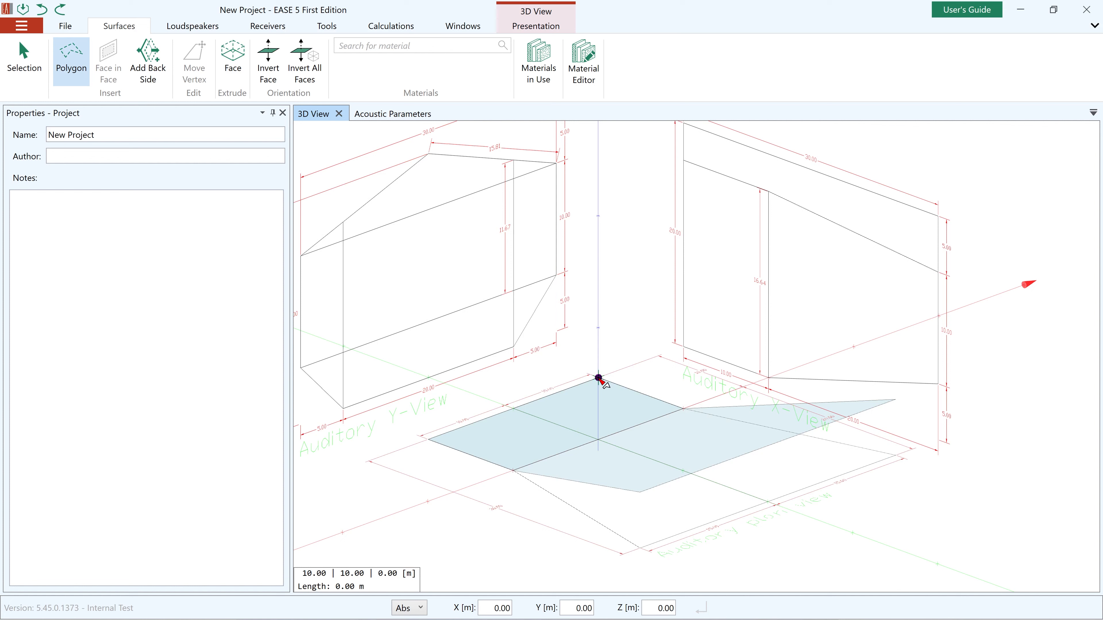
key(z)
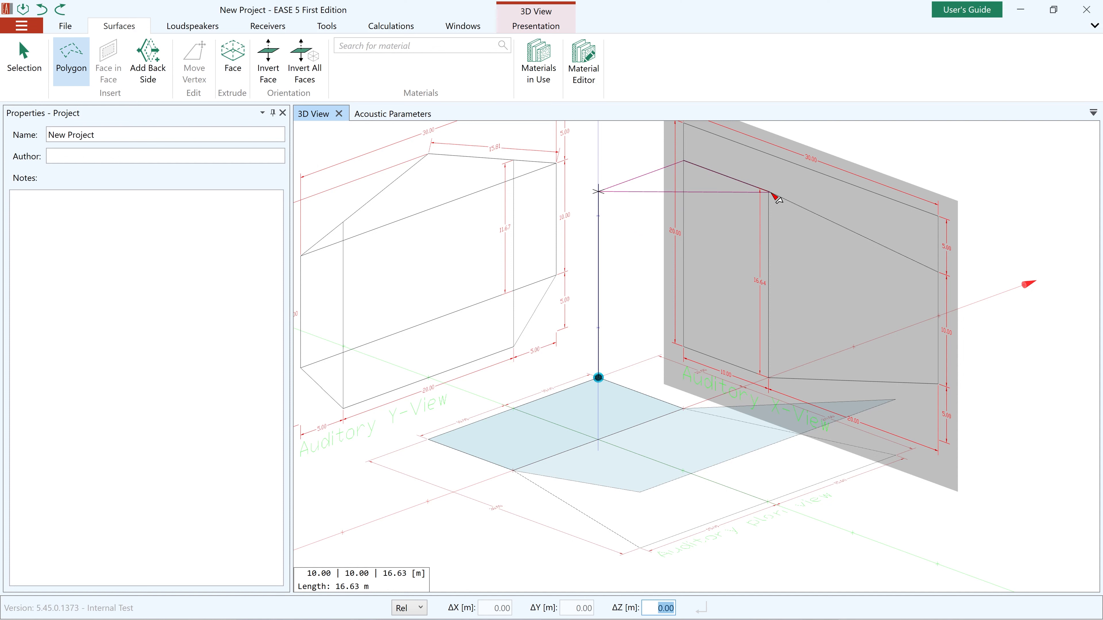
scroll(776, 198, up, 8)
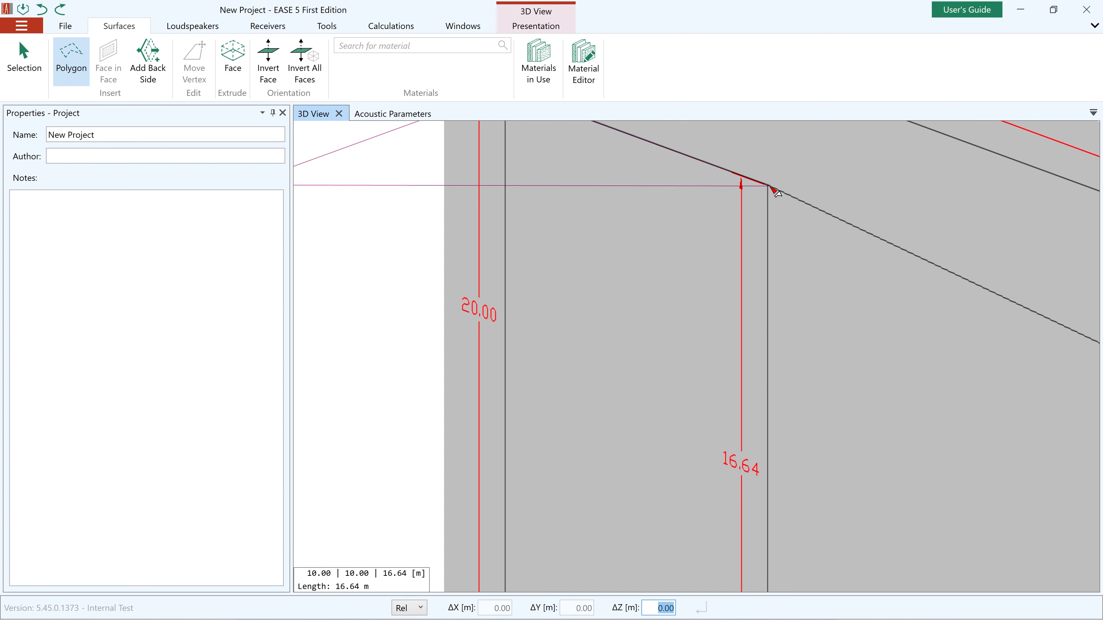
click(774, 189)
scroll(769, 187, down, 5)
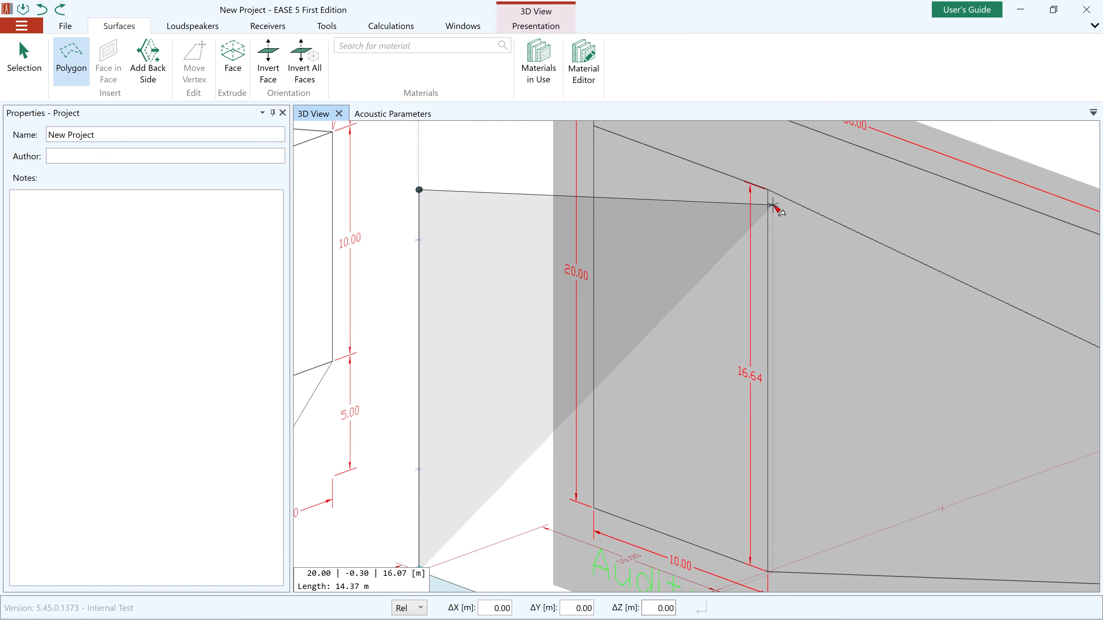
scroll(499, 193, down, 2)
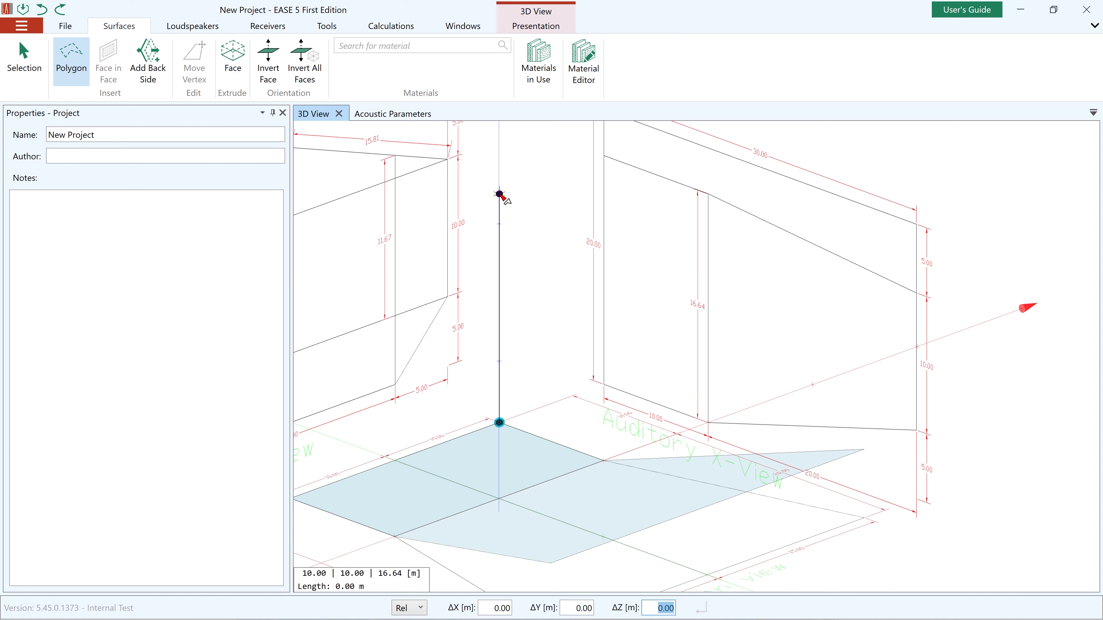
Place the third vertex along Y above floor corner X 10, Y 0, Z 0 m, the fourth on that corner, and close the polygon.
key(y)
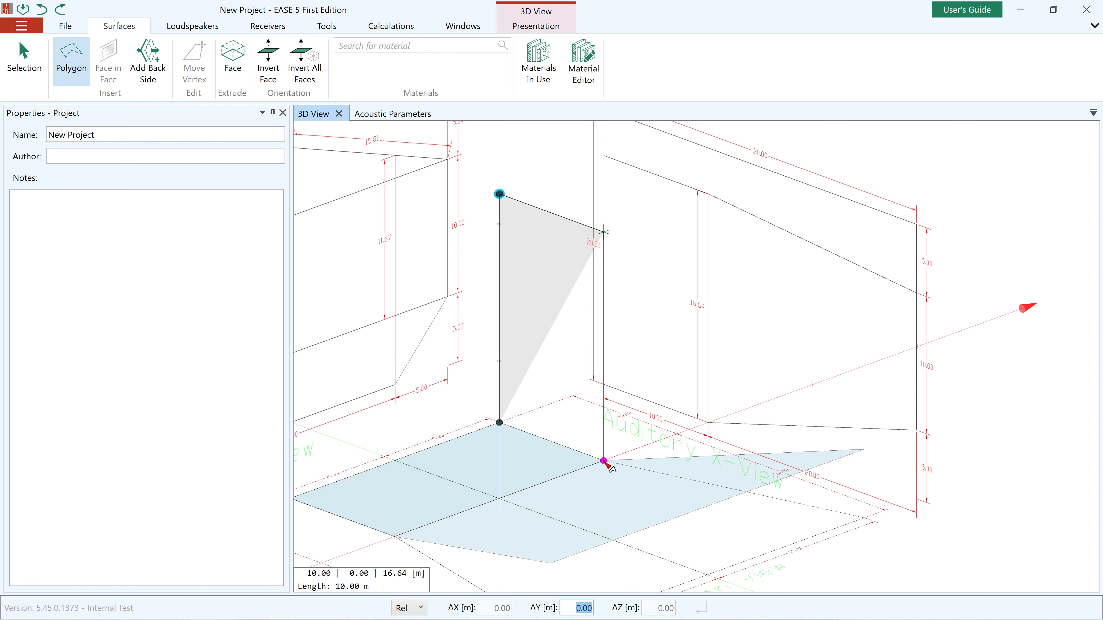
click(605, 462)
click(604, 460)
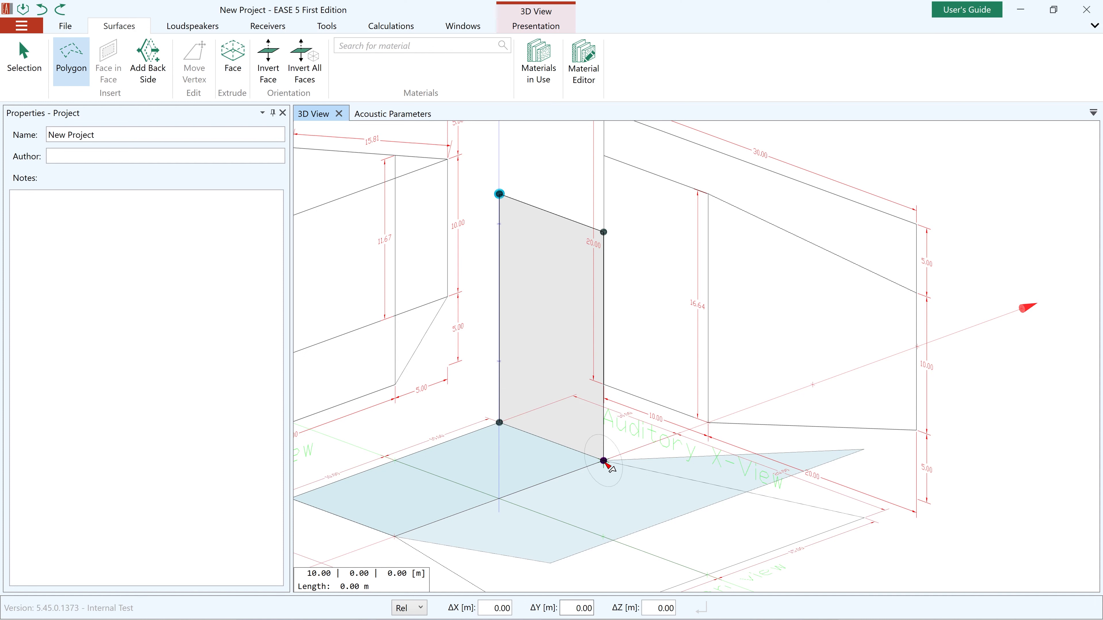
click(500, 423)
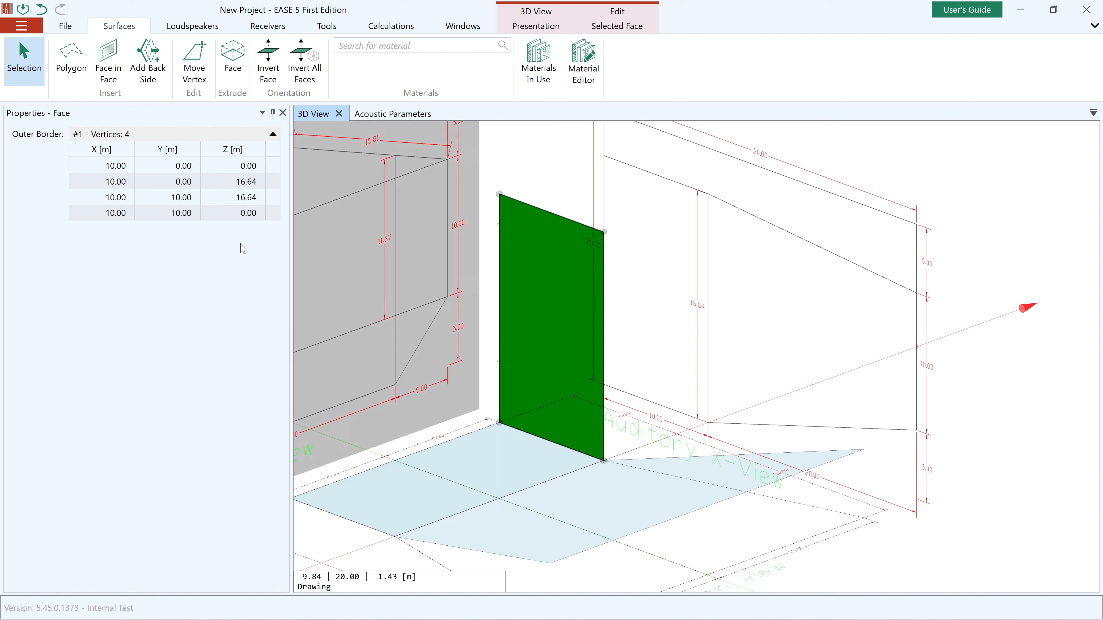
Draw the adjoining side wall polygon from about Z 14.93 m above X 15, Y -20 through the existing wall's edge and back to the raised floor corner.
click(71, 60)
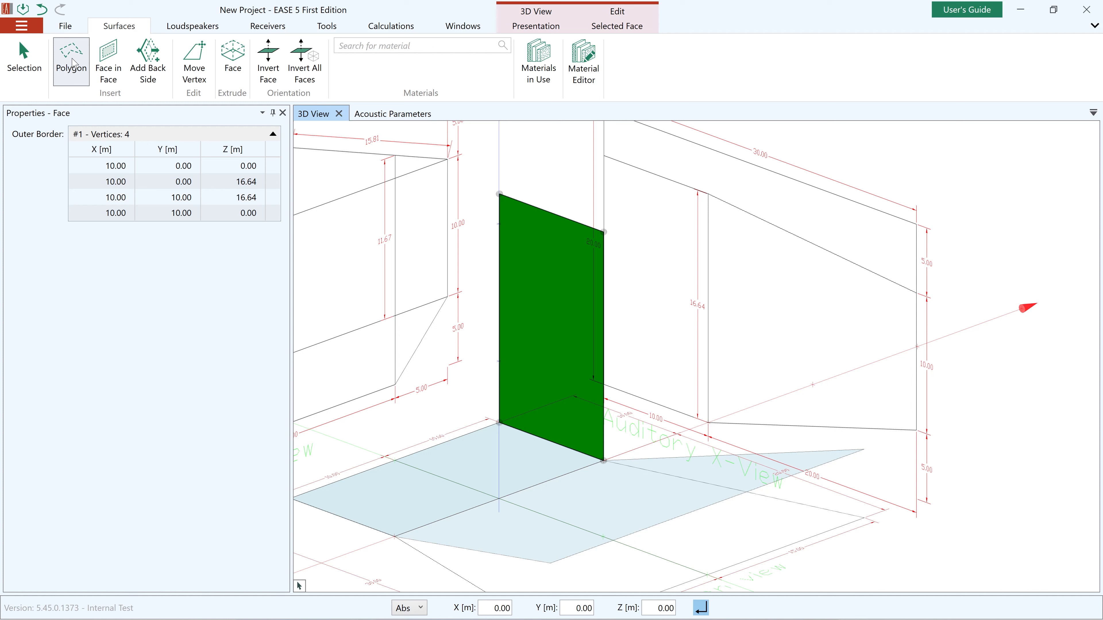
click(864, 450)
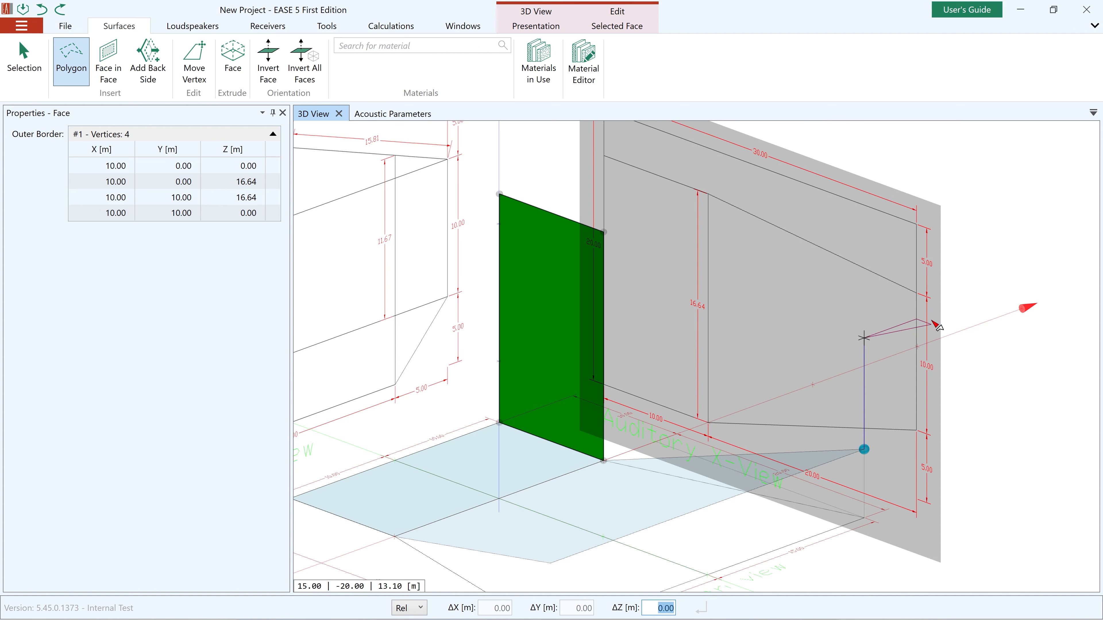
click(934, 305)
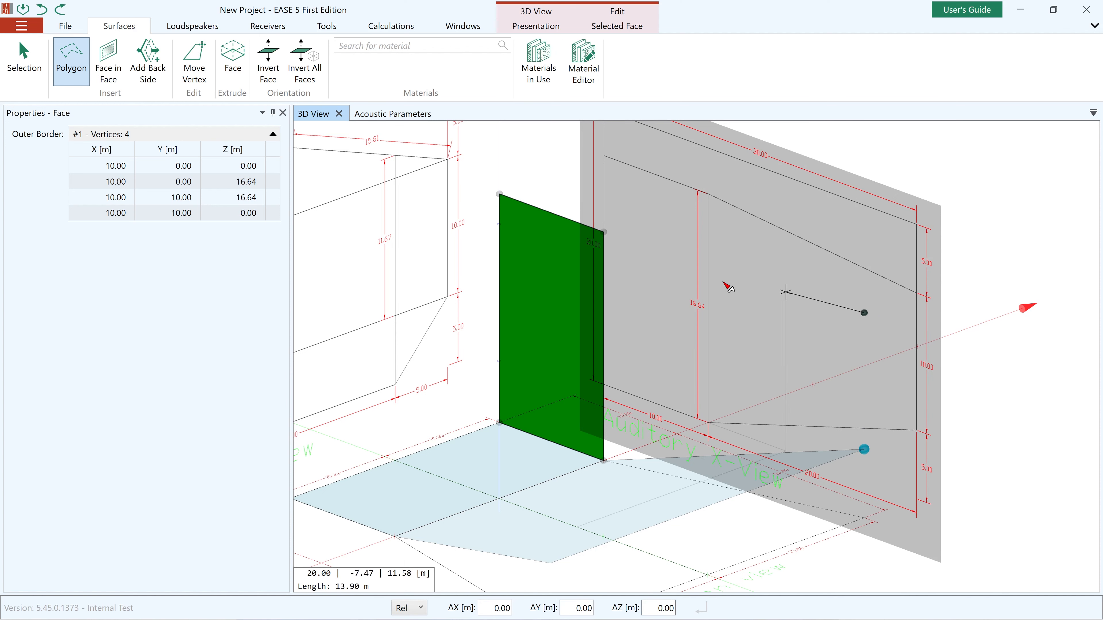
click(607, 238)
click(607, 464)
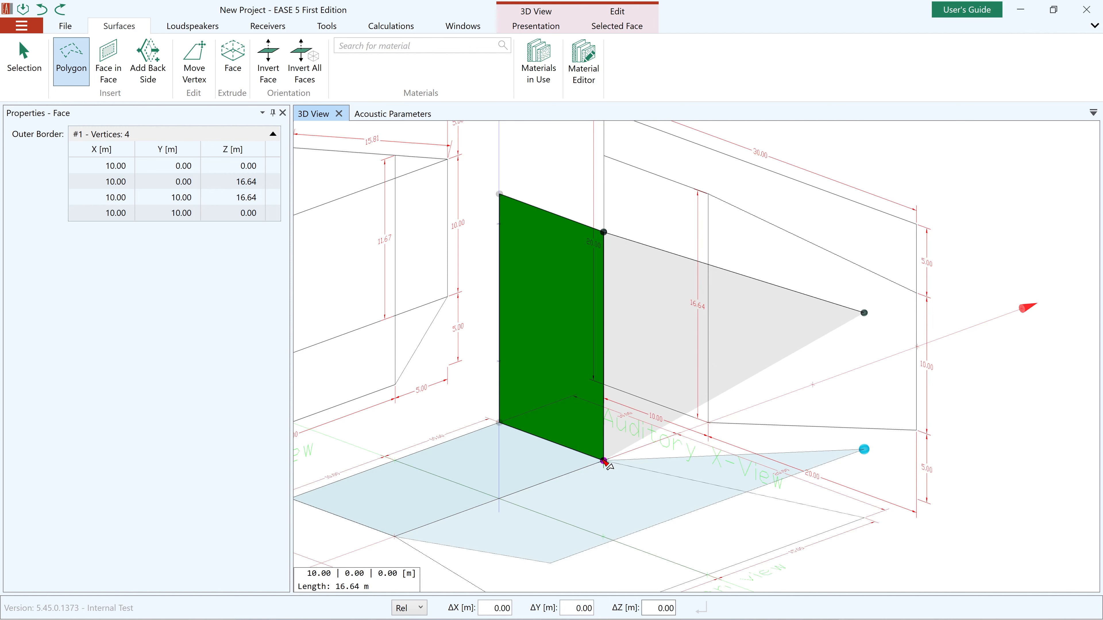
click(866, 450)
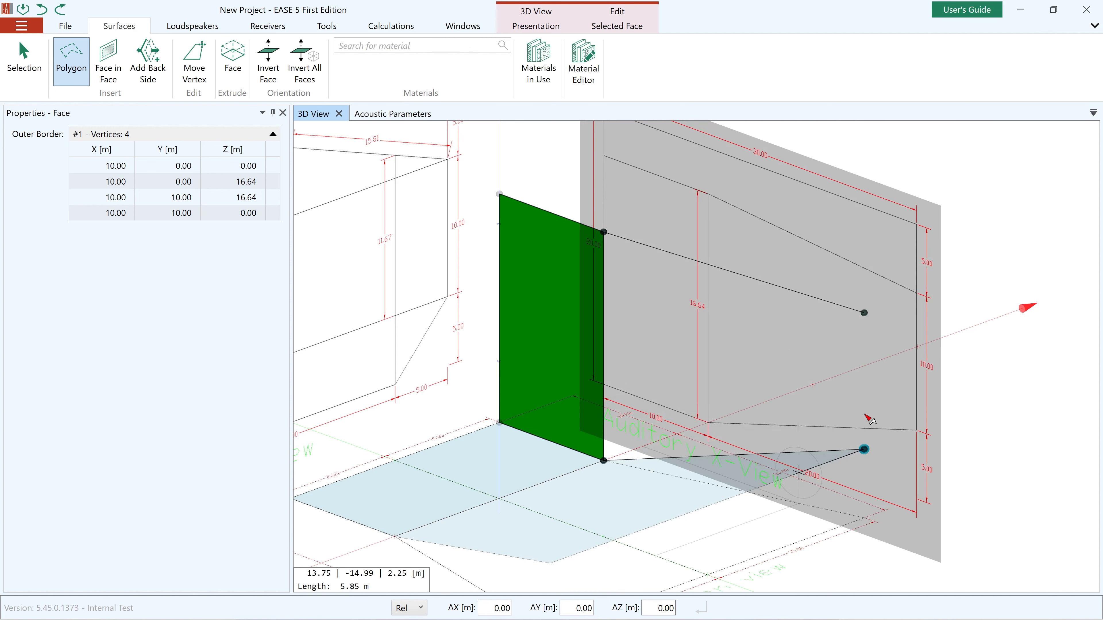
click(866, 314)
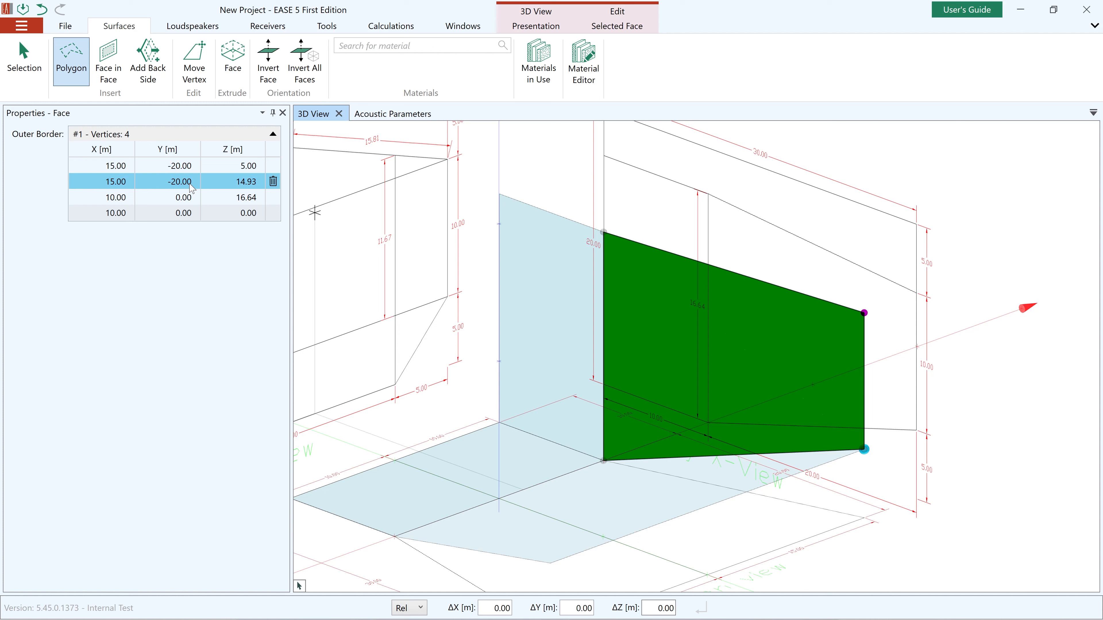
Delete the side wall's upper vertex at X 15, Y -20 m from its outer border and undo the deletion.
click(273, 181)
click(273, 183)
key(ctrl+z)
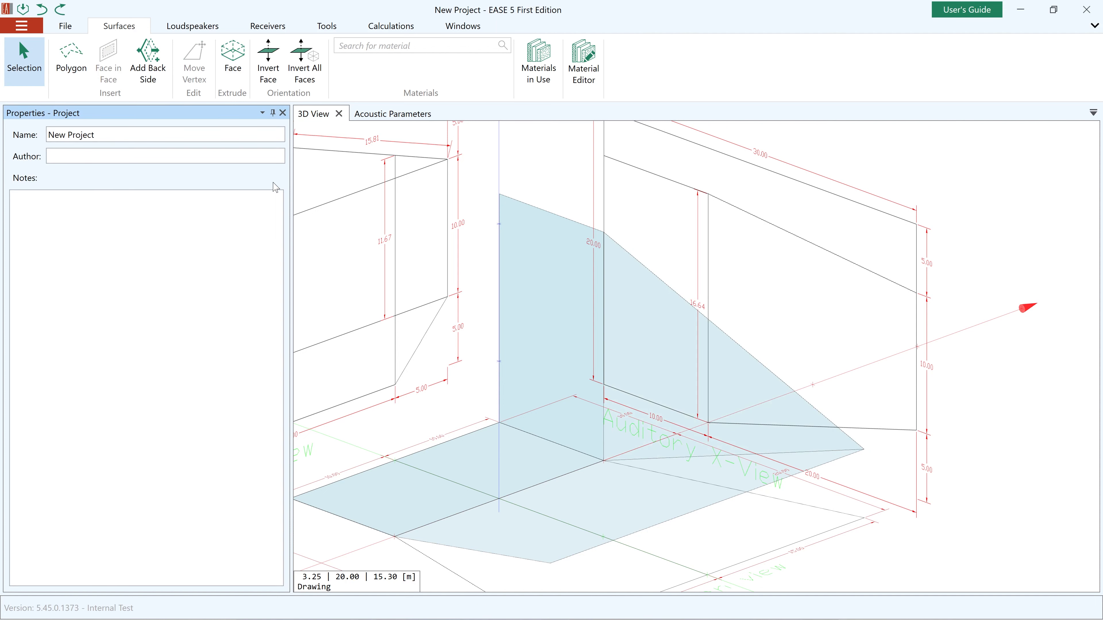
key(ctrl+z)
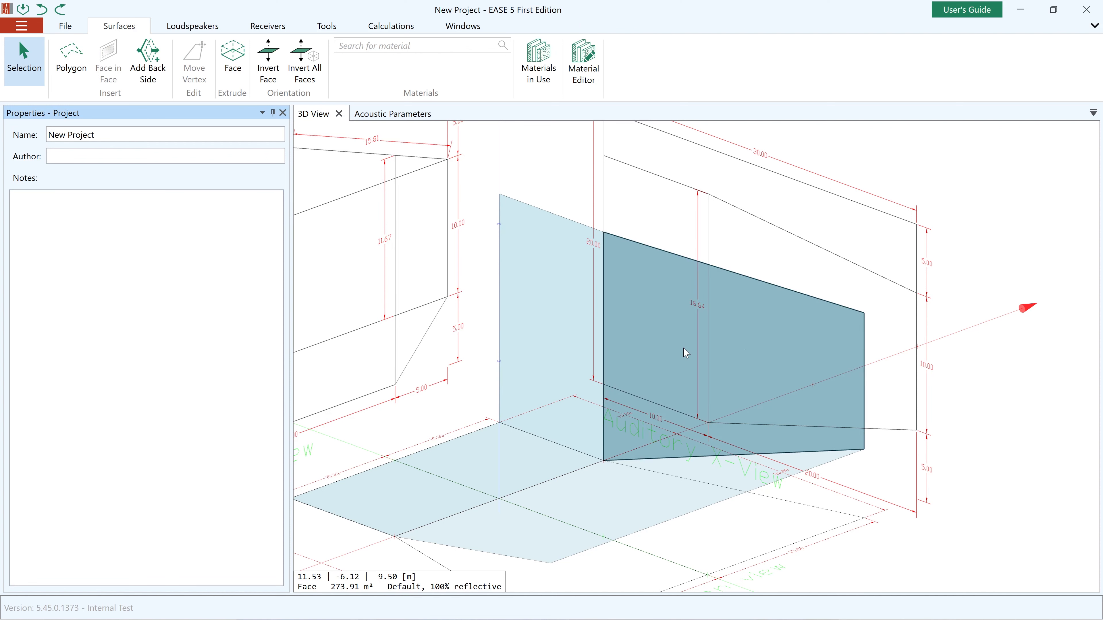
Move the side wall's upper vertex at X 15, Y -20 m to ΔZ 10 m relative to the vertex directly below it.
click(685, 353)
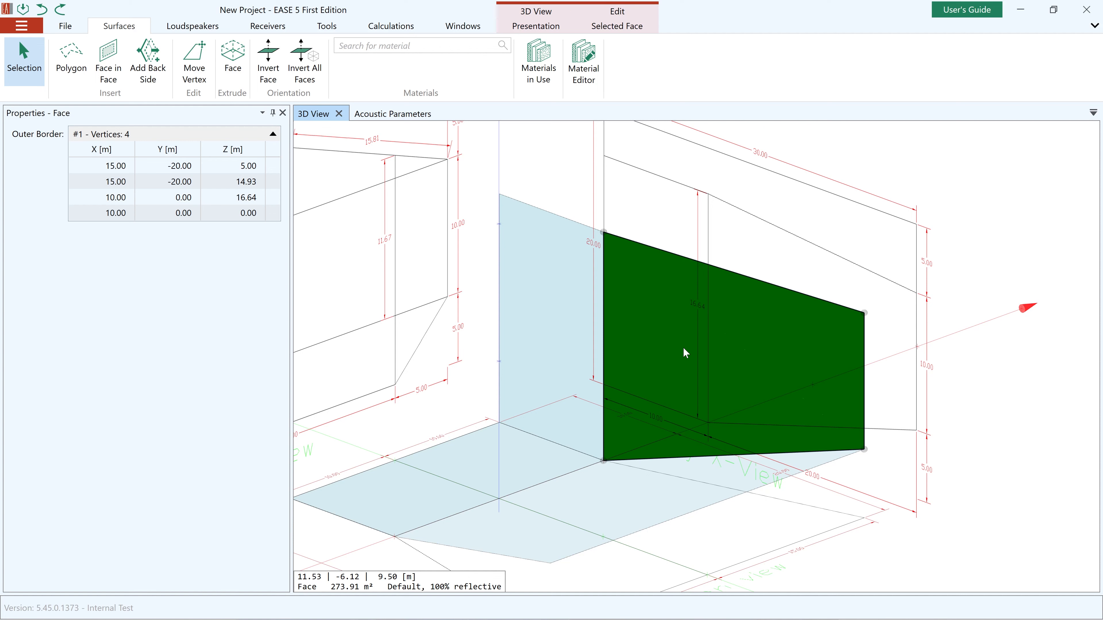
click(204, 77)
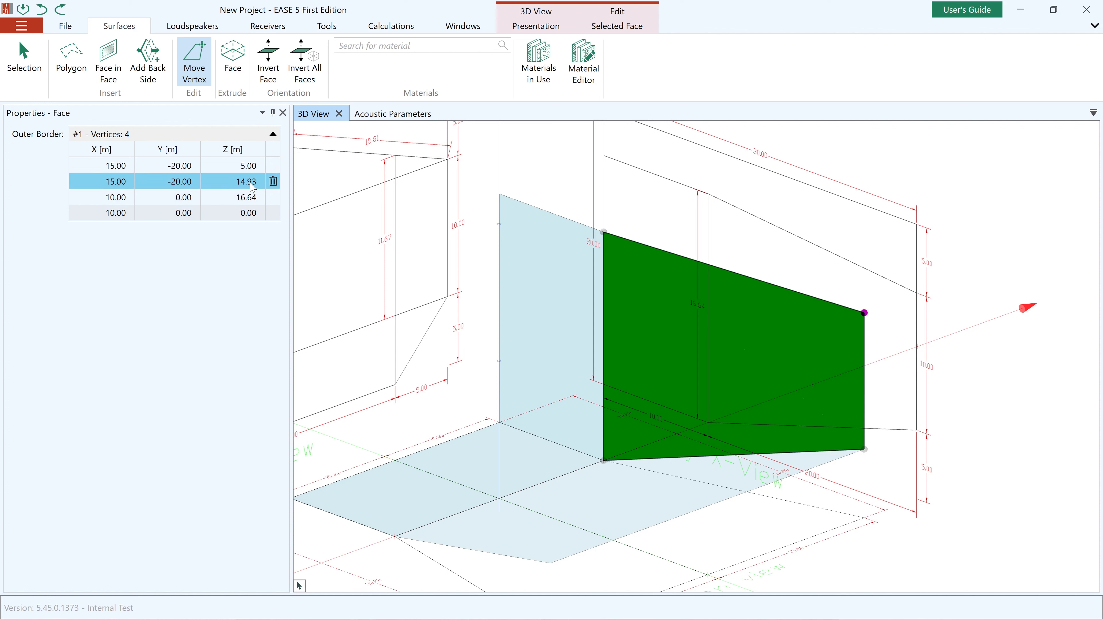
click(865, 314)
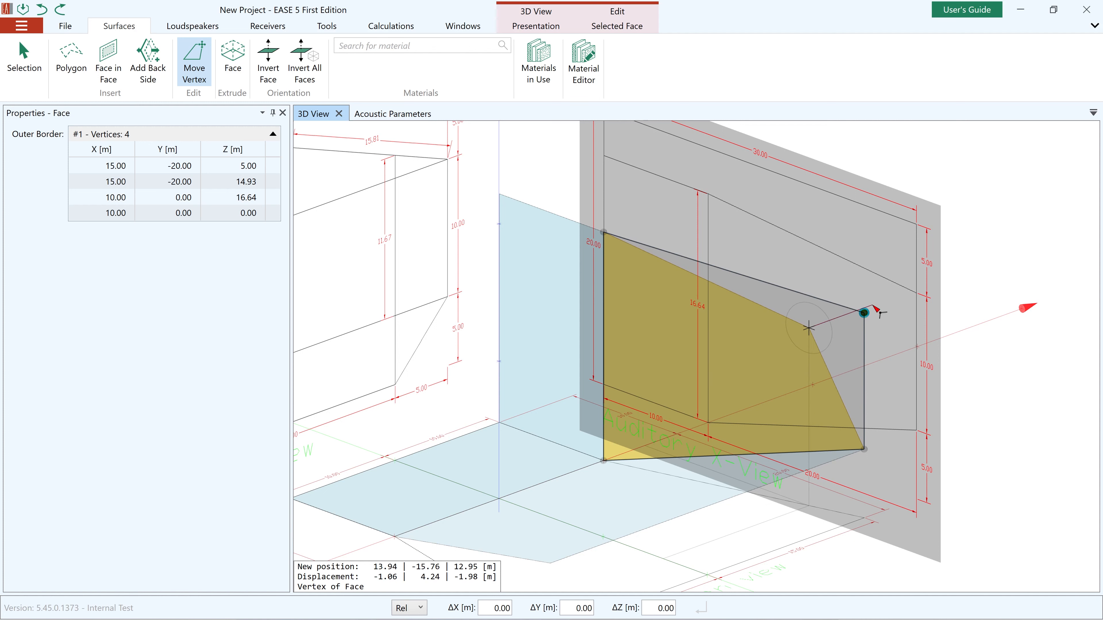
key(Tab)
key(Tab)
key(Tab)
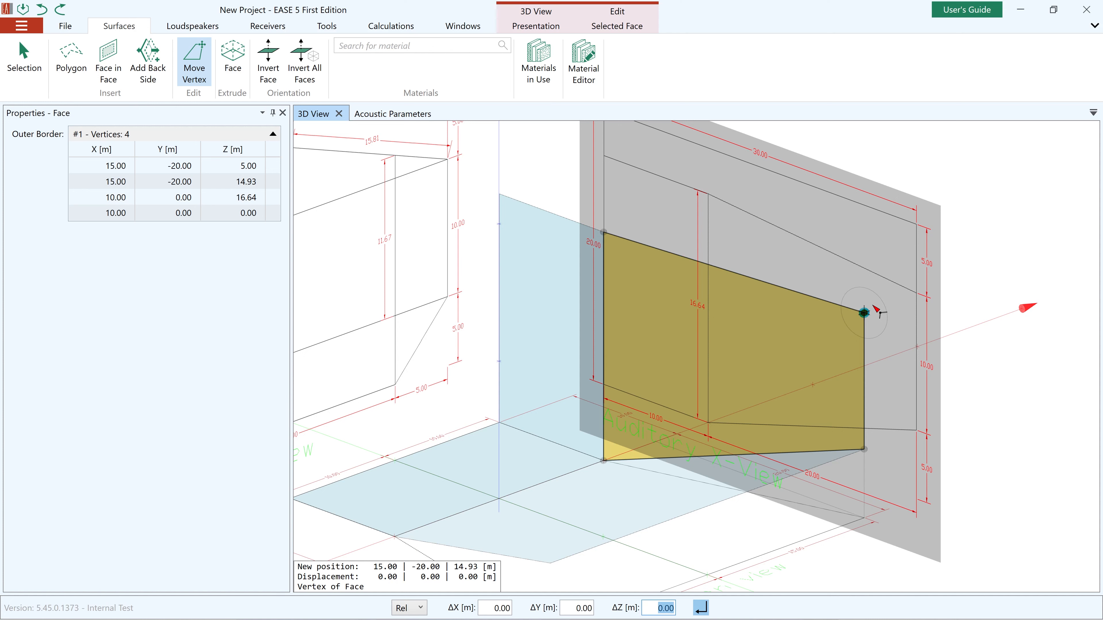
click(866, 451)
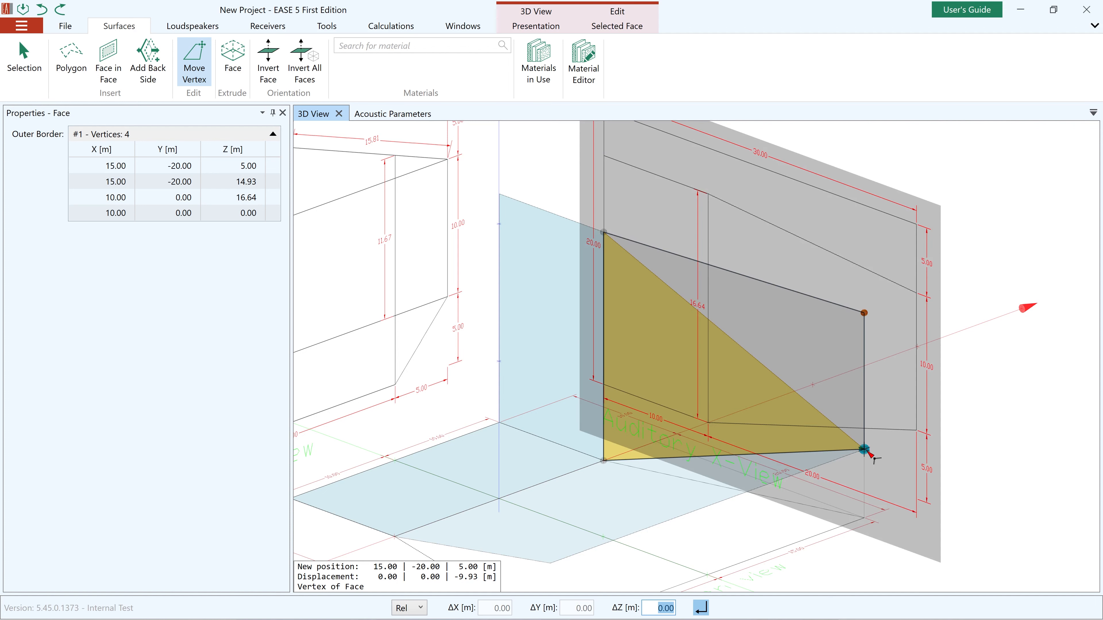
text(10)
key(Tab)
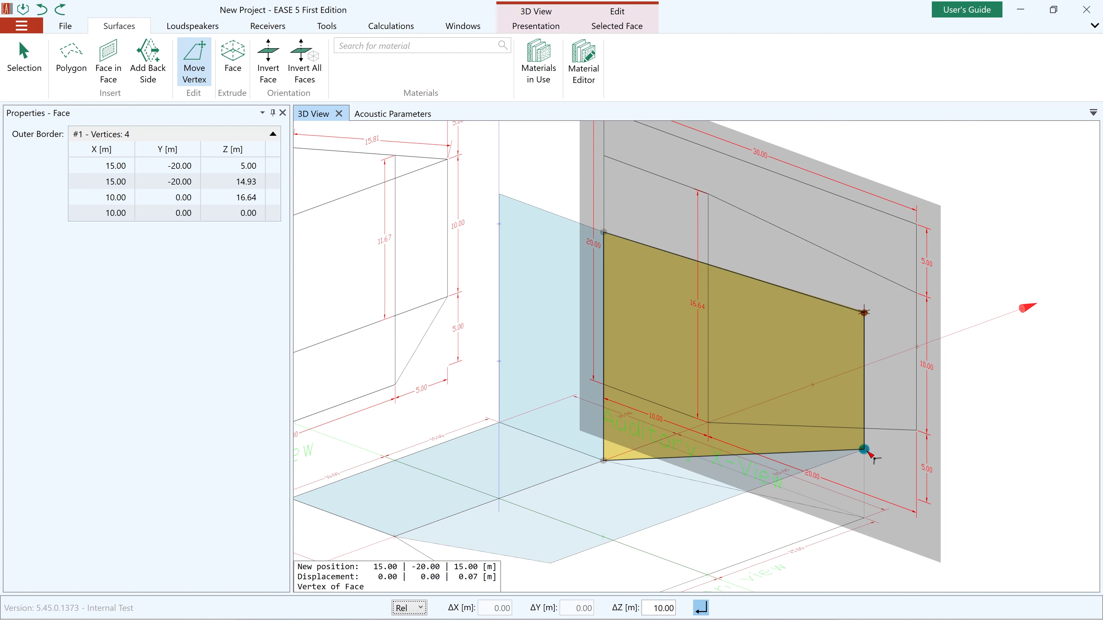
key(Return)
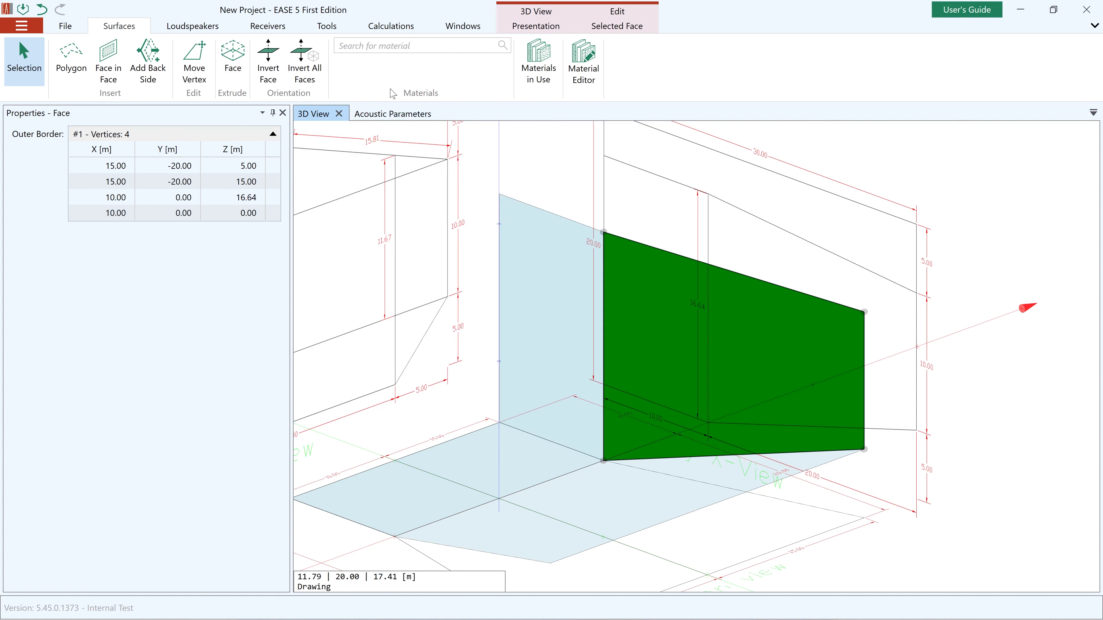
Duplicate the wall face at X 10 m to the opposite side of the floor with a ΔX of -20 m.
click(327, 27)
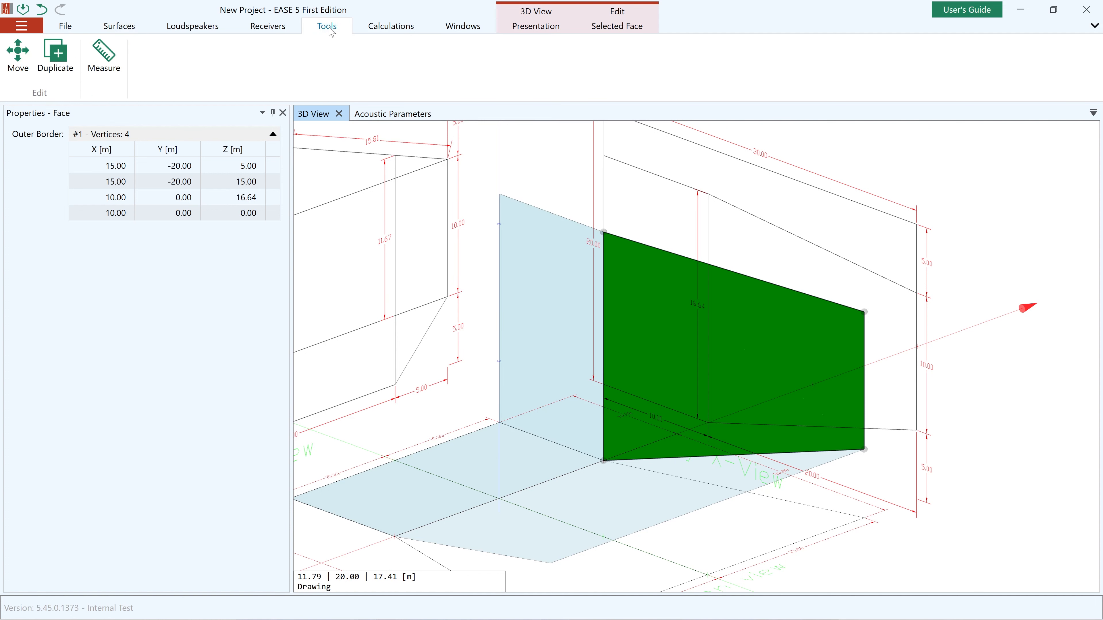
click(53, 65)
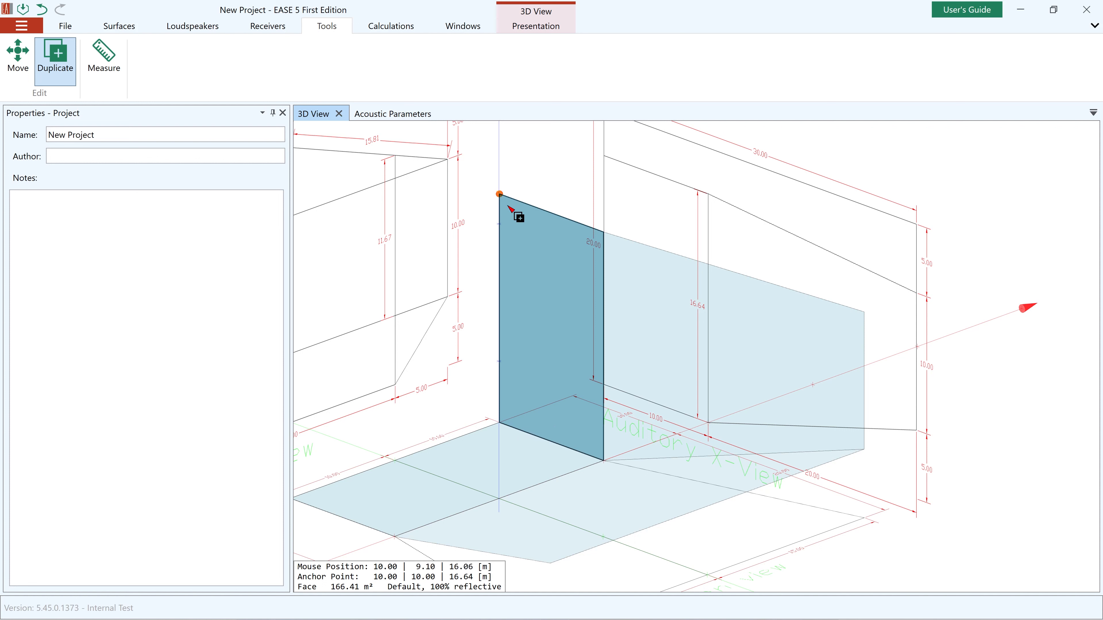
click(527, 414)
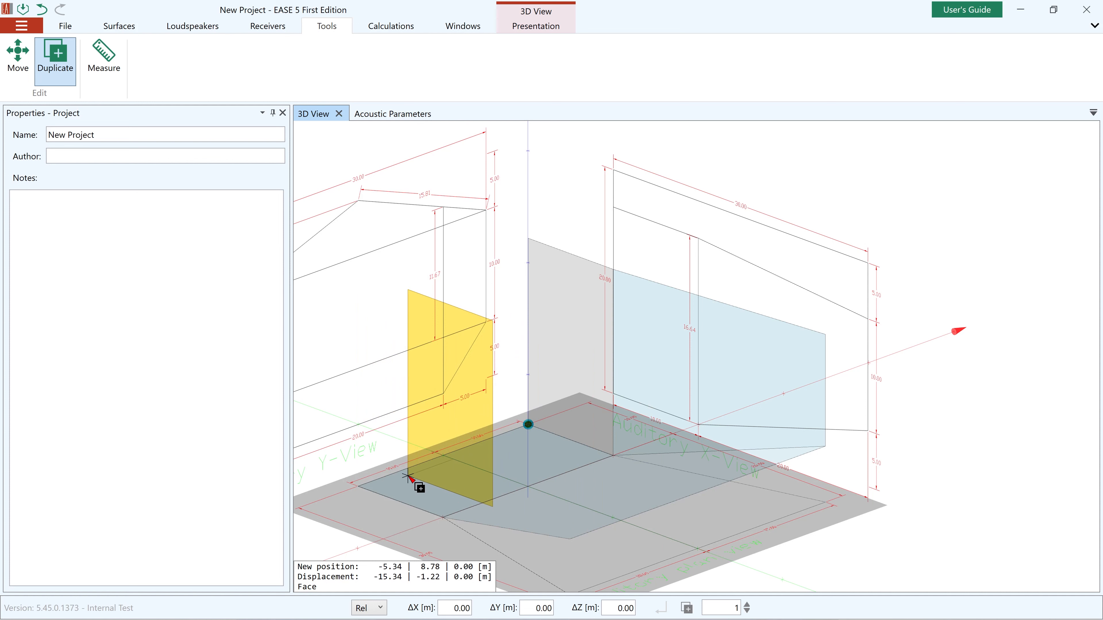
key(Tab)
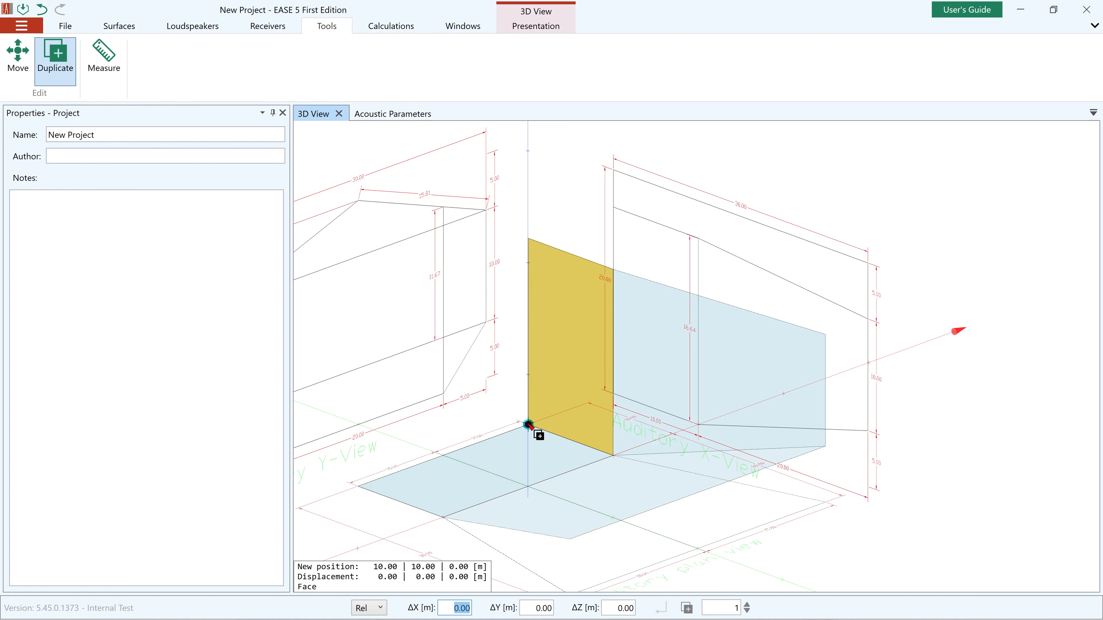
key(BackSpace)
text(-20)
key(Tab)
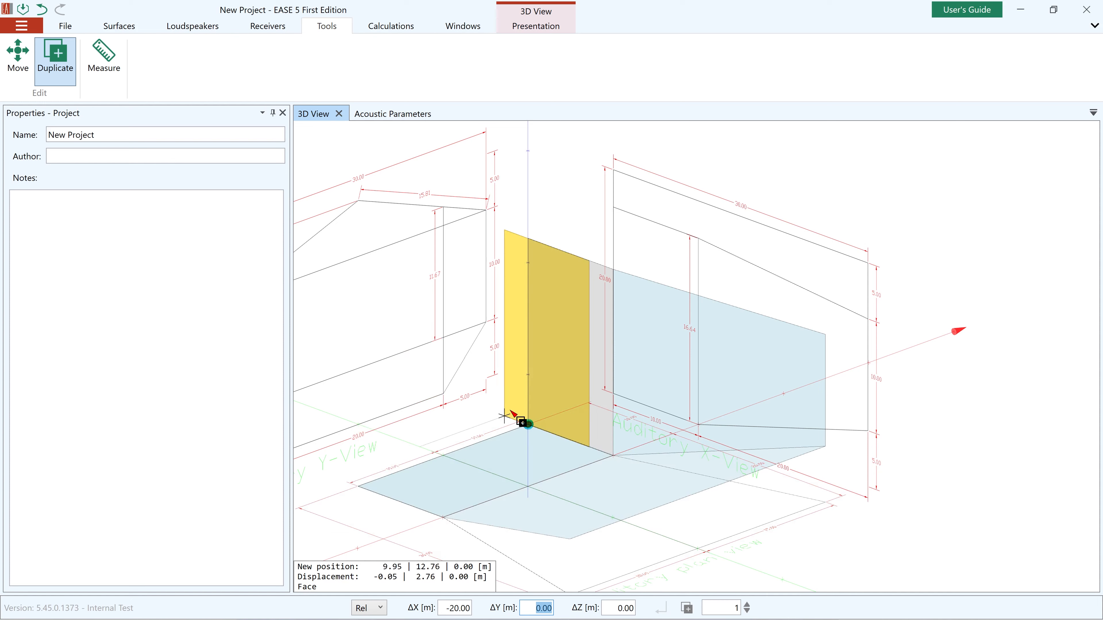
click(528, 240)
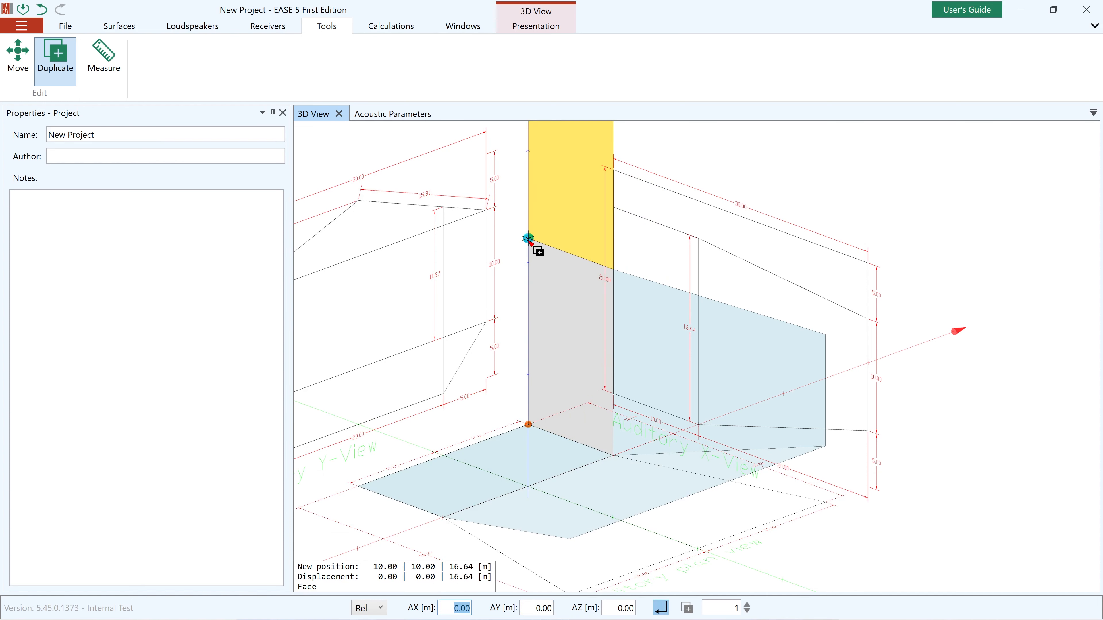
click(519, 415)
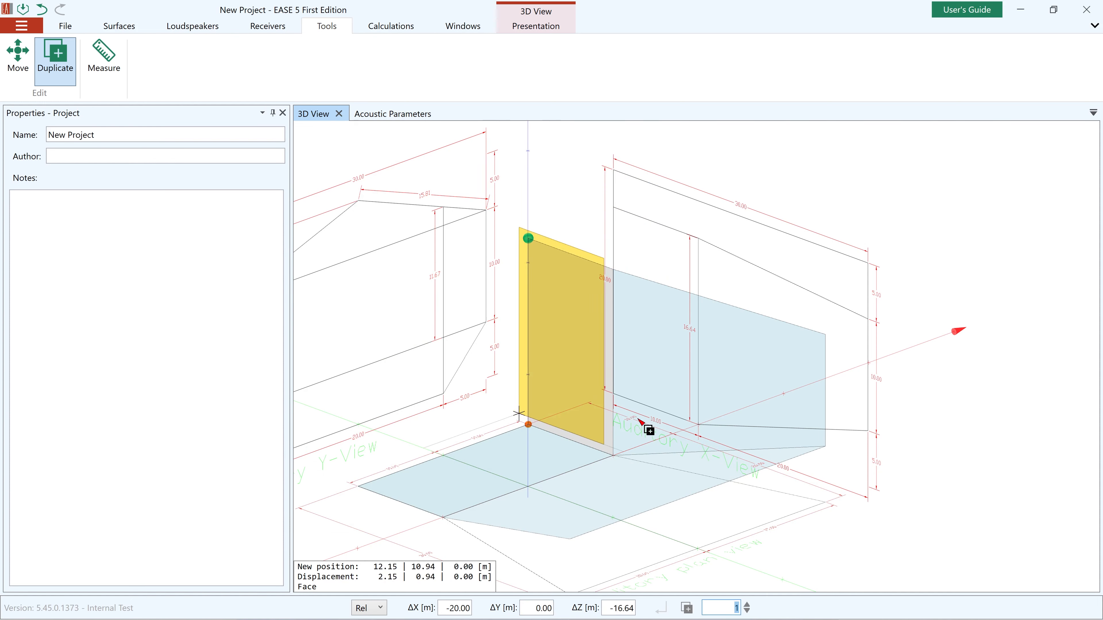
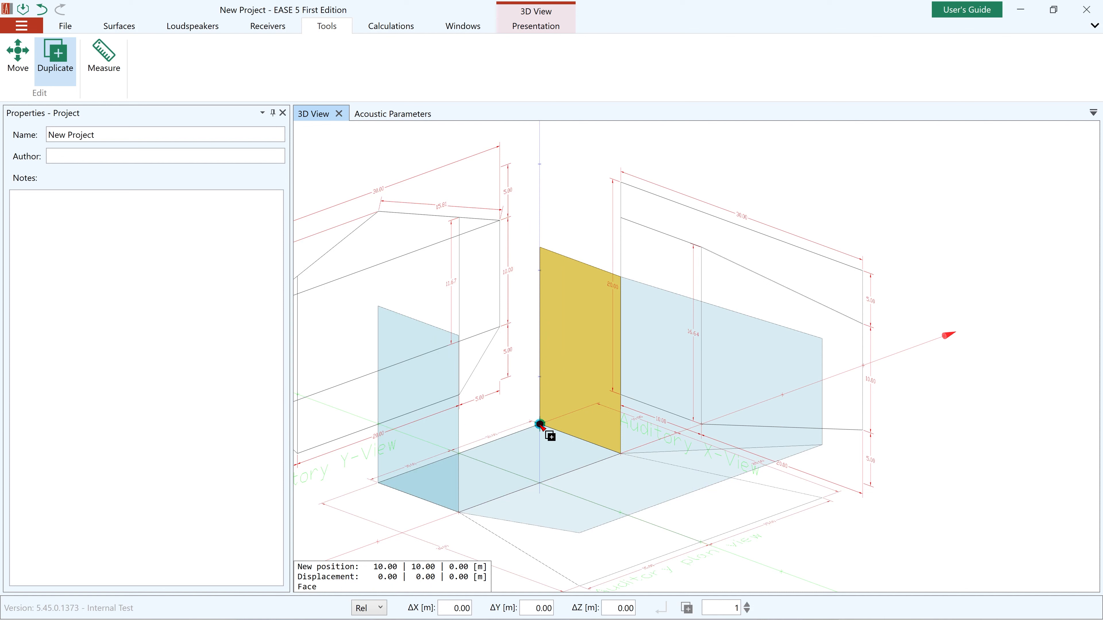
Stack a copy exactly on the original wall at X 10 m to test the Stacked Faces highlighting, and delete that copy.
click(540, 425)
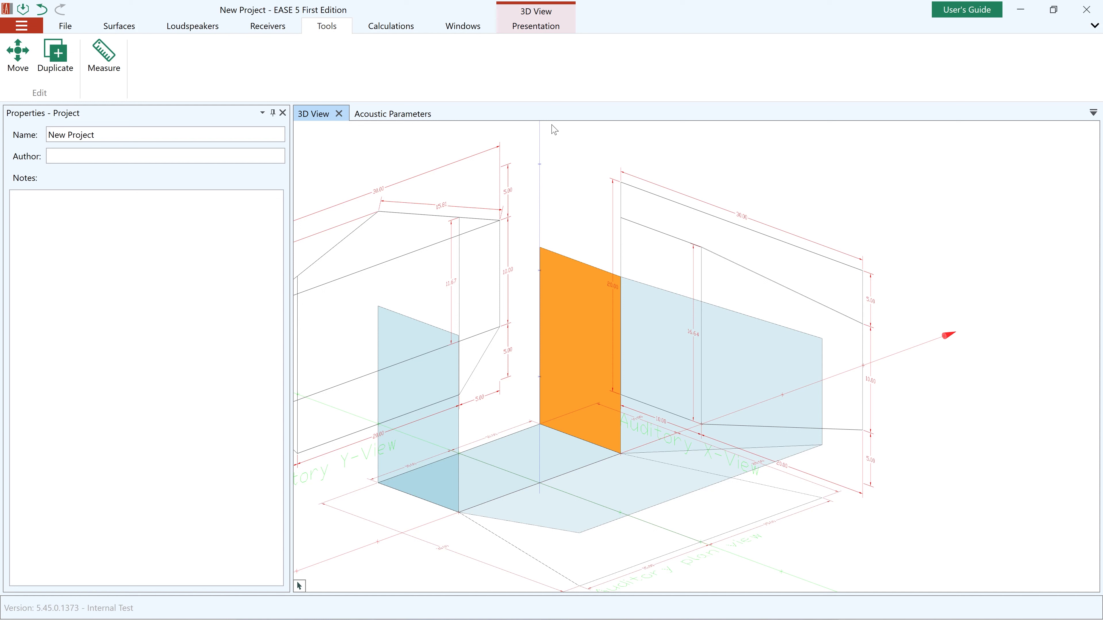
click(537, 28)
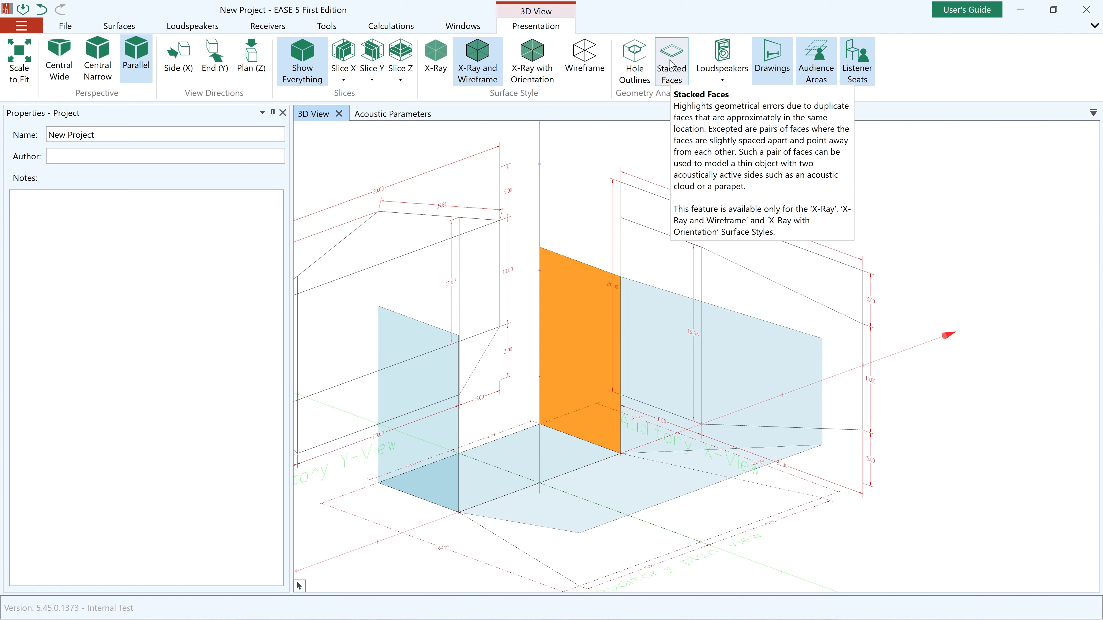
click(683, 66)
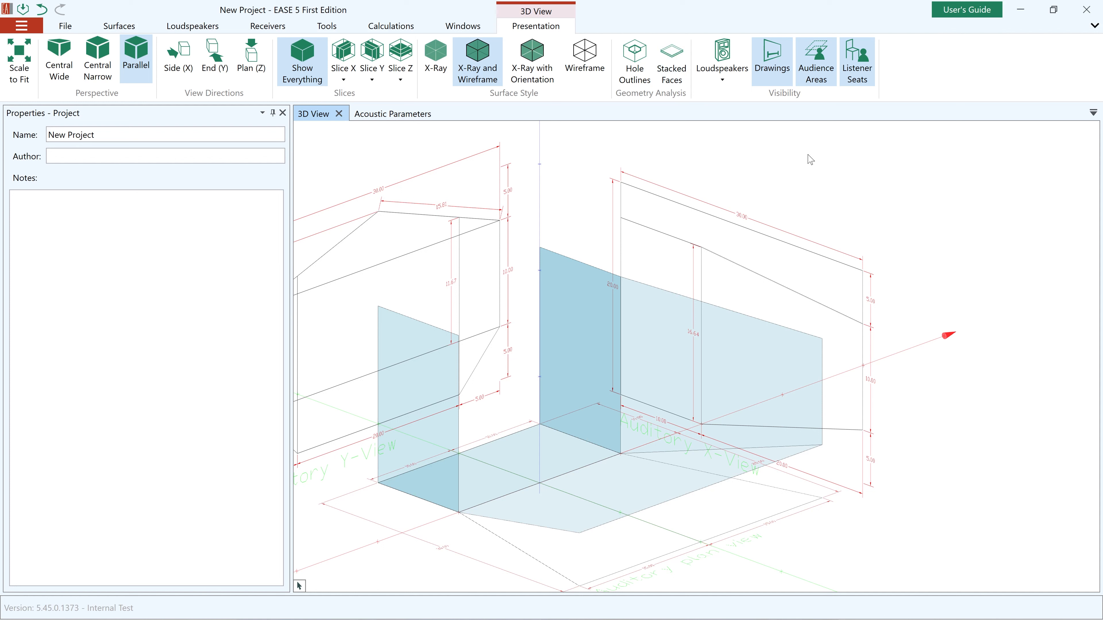
click(677, 57)
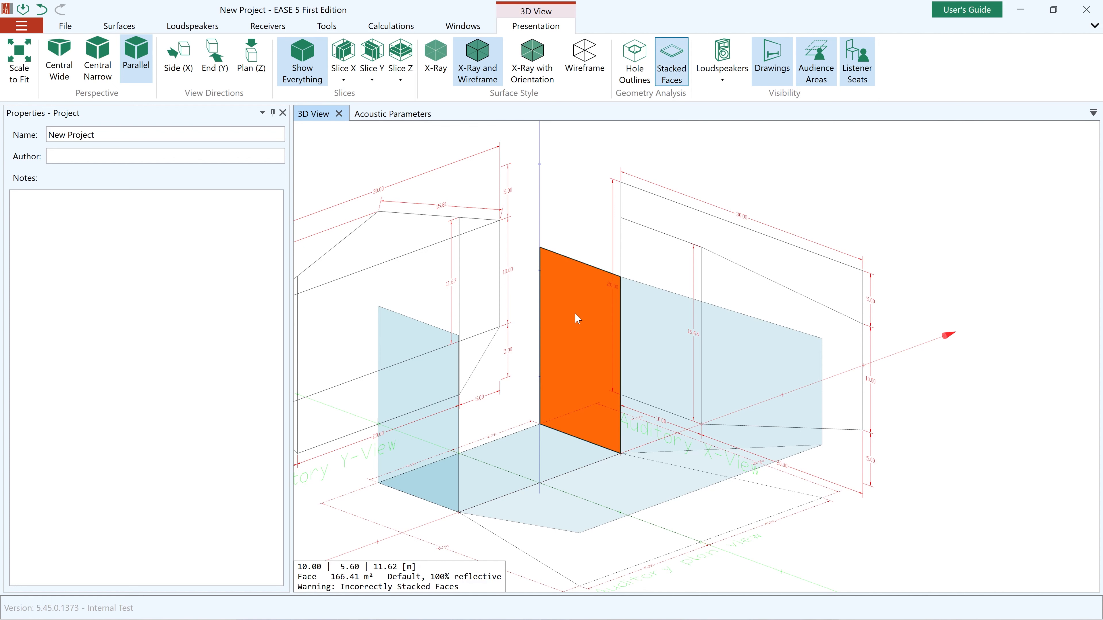
click(576, 315)
key(Delete)
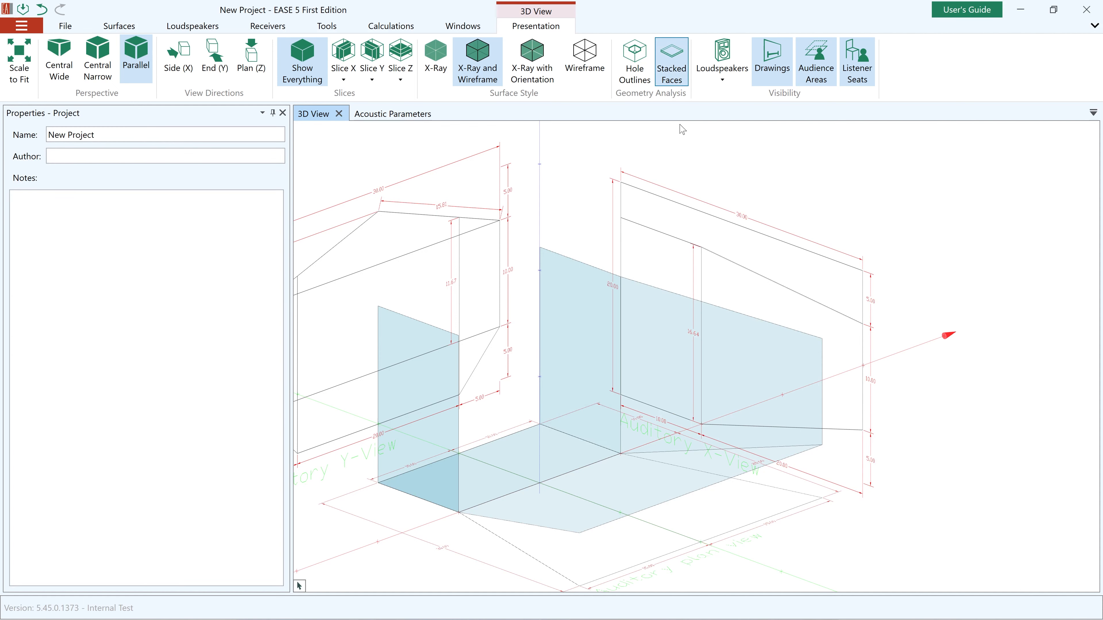
Show the hole outlines and invert the orientation of the wall face at X 10 m between Y 0 and Y 10 m.
click(646, 63)
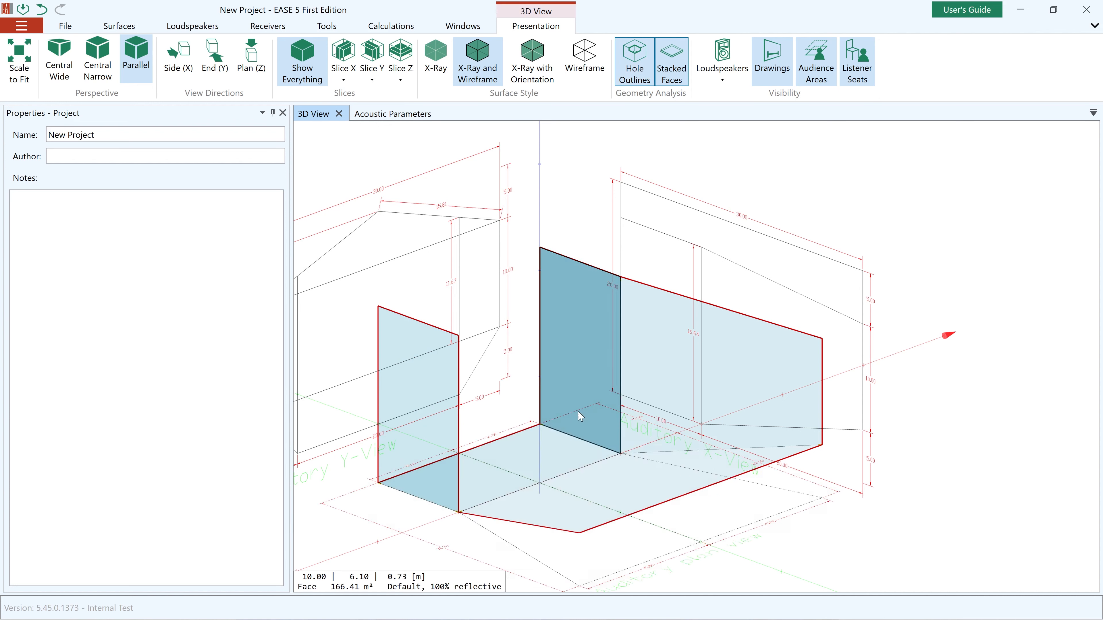
click(593, 374)
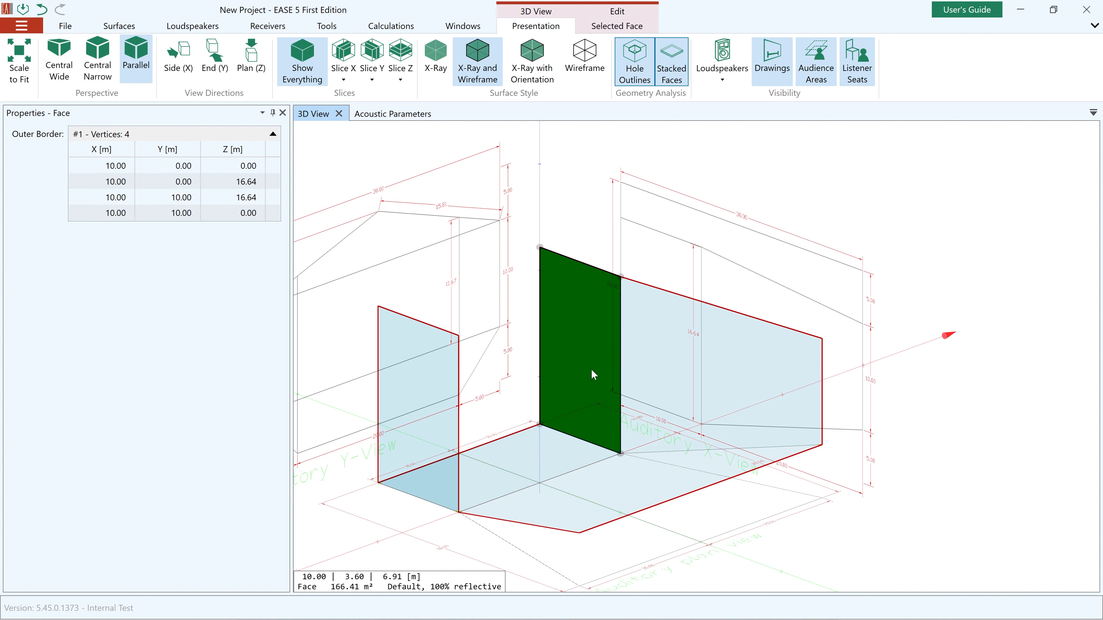
click(625, 26)
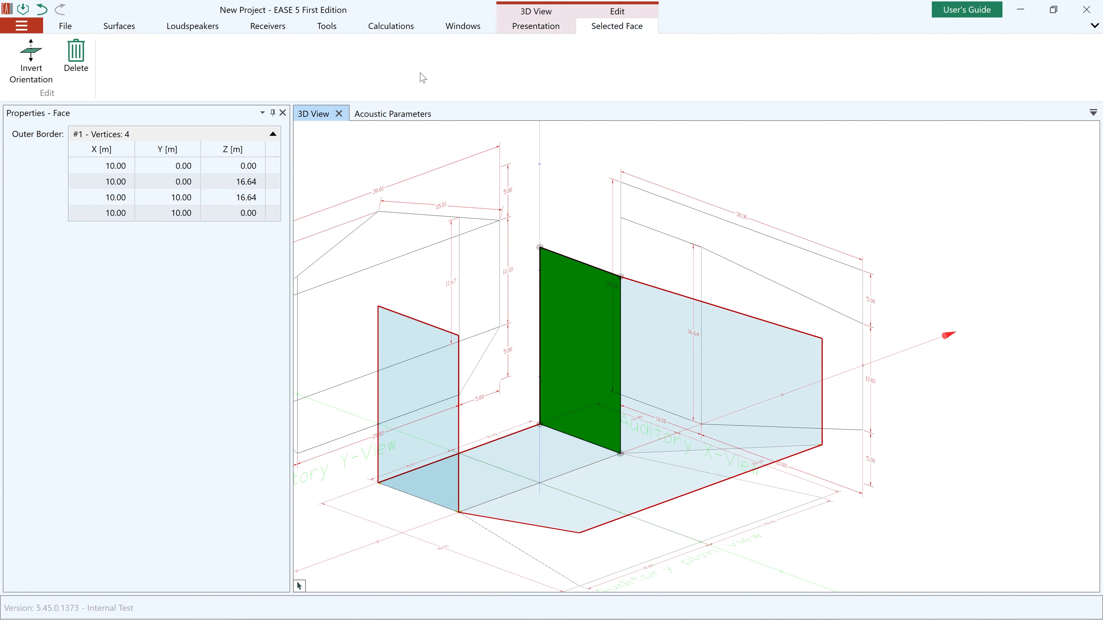
click(14, 83)
click(858, 170)
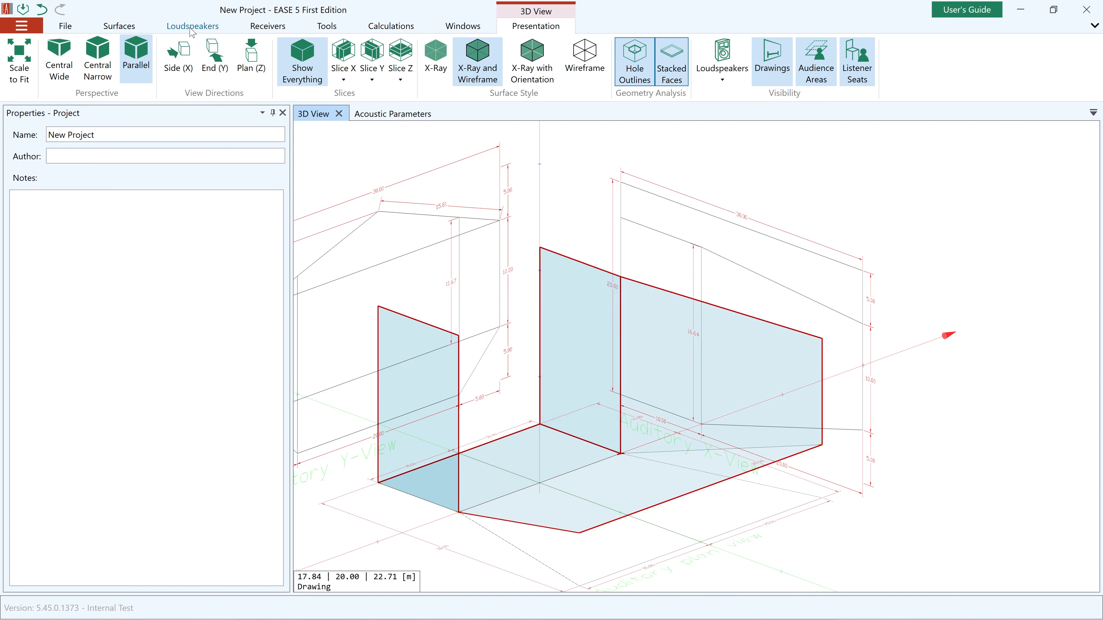
Restore the orientation of the wall face at X 10 m with the Invert Face tool.
click(119, 26)
click(268, 63)
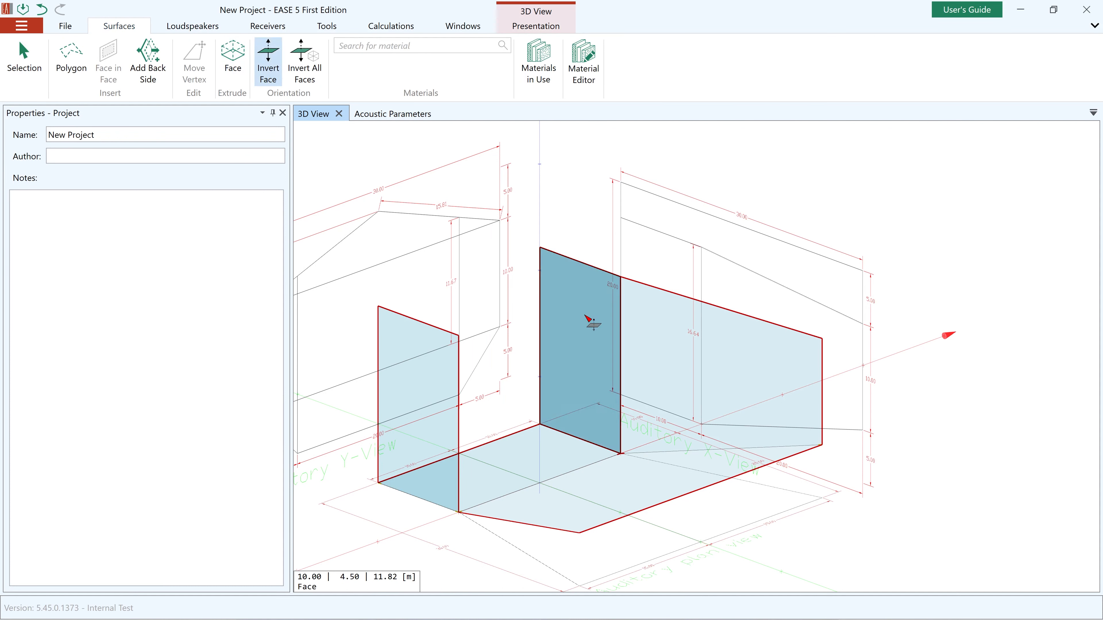
key(Escape)
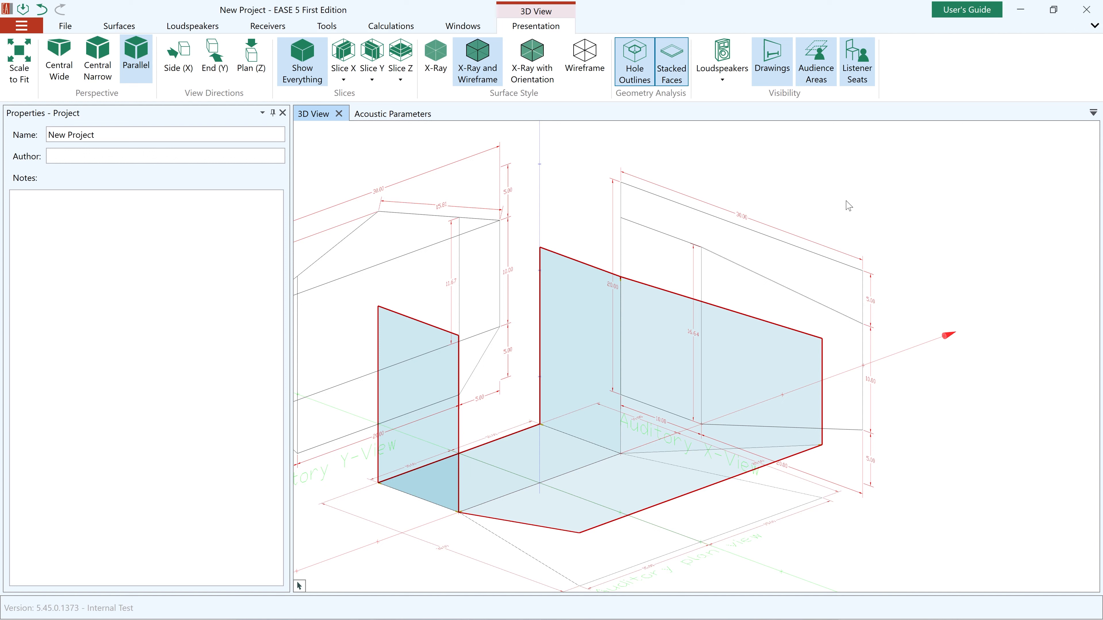
Draw the wall polygon at Y -20 m between X 15 and X -15 m, from Z 15 m down to the floor edge at Z 5 m.
click(119, 26)
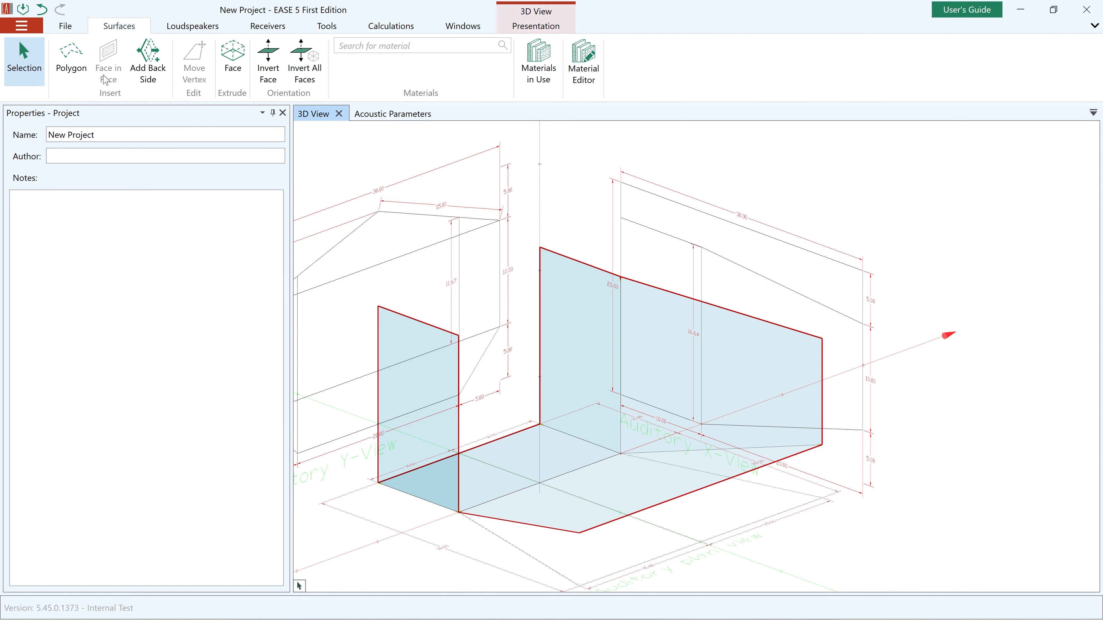
click(72, 66)
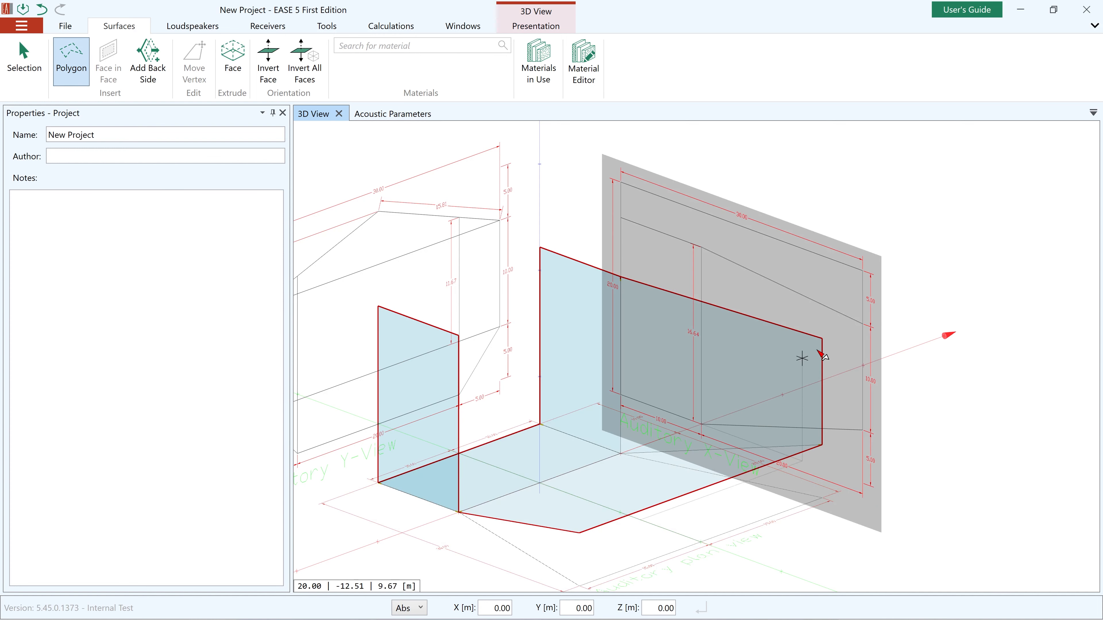
click(822, 339)
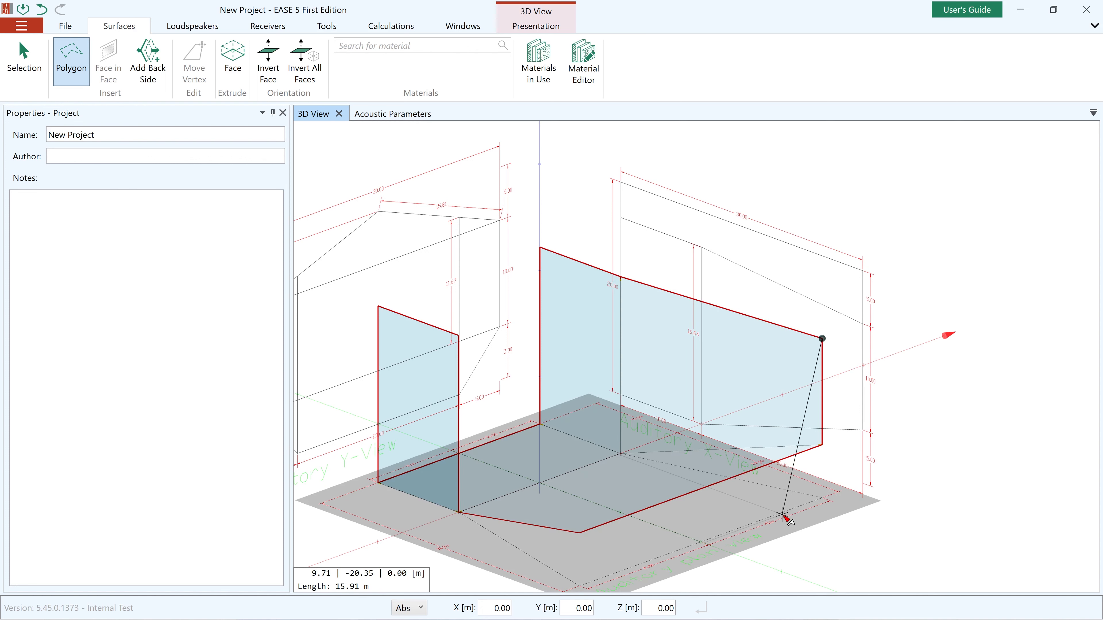
key(shift)
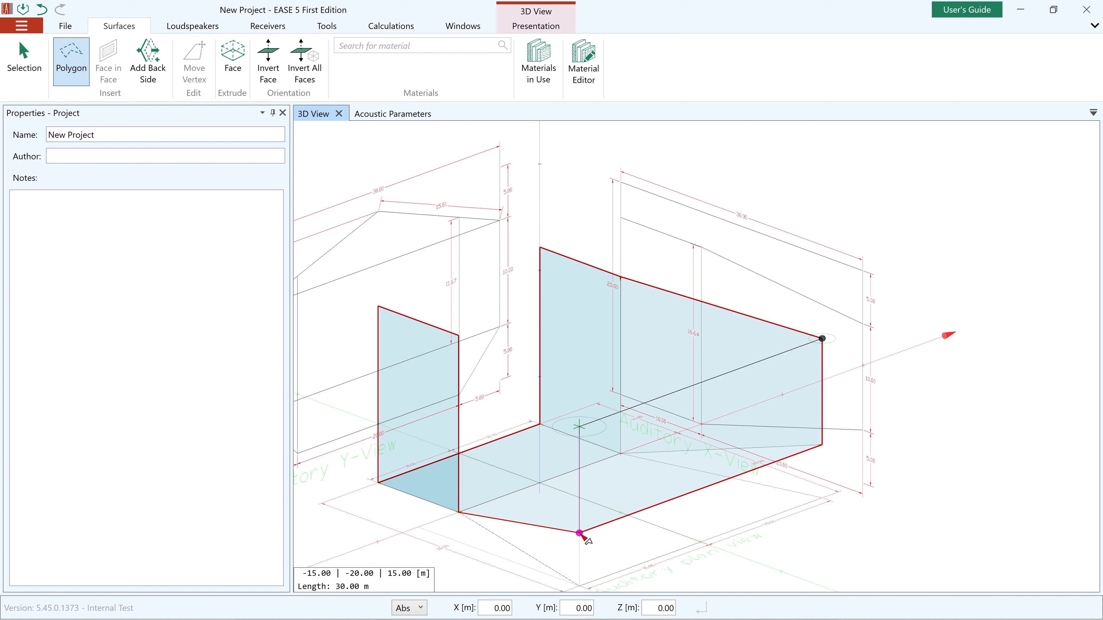
click(585, 538)
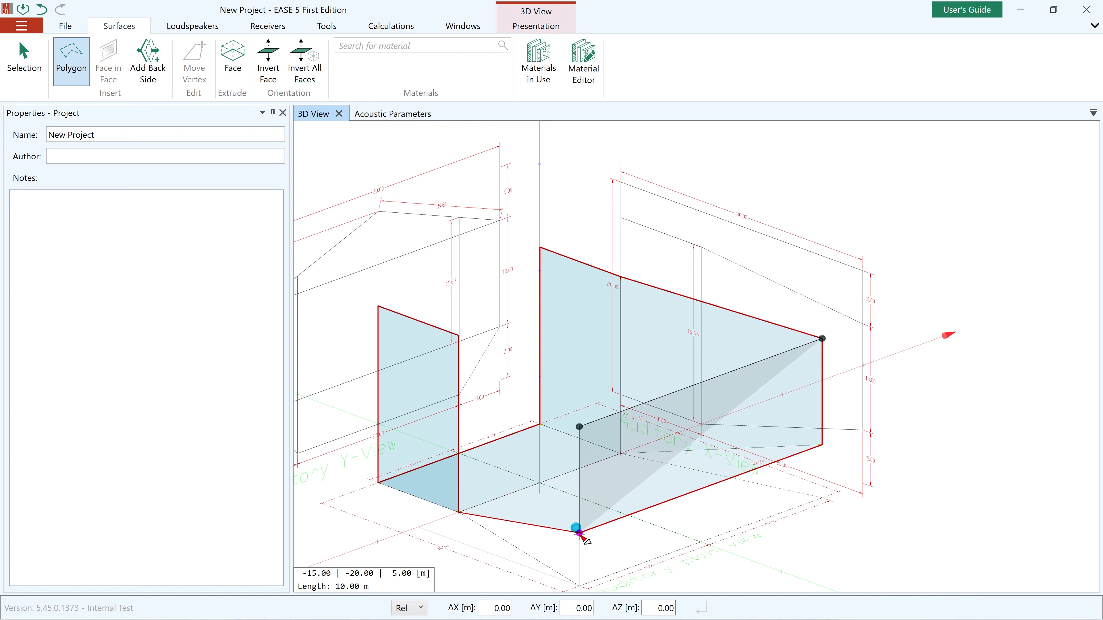
click(822, 445)
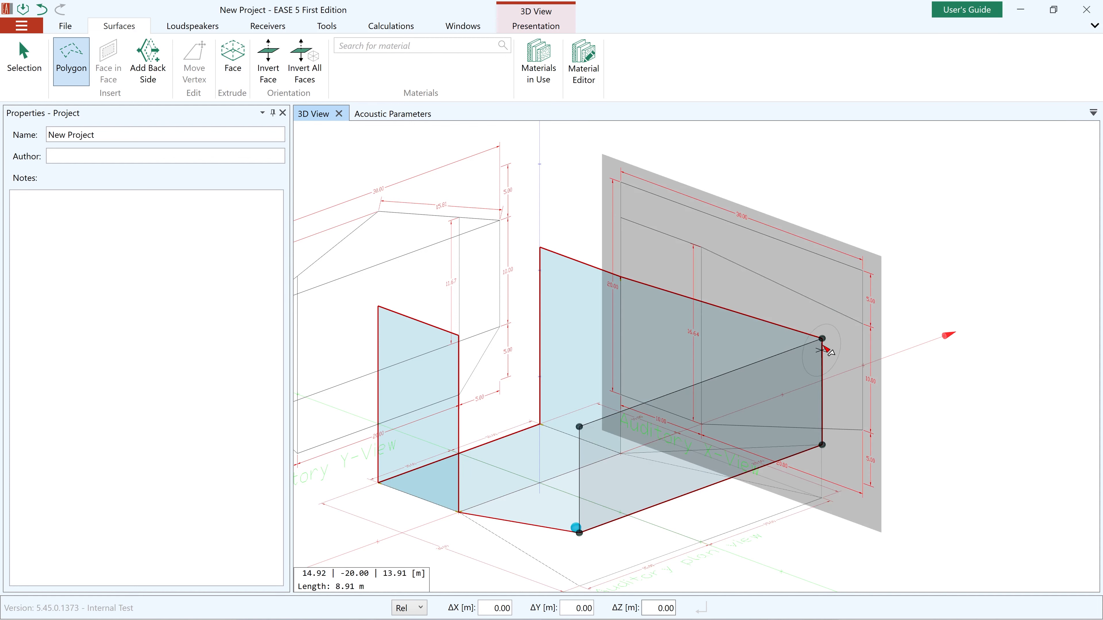
click(823, 340)
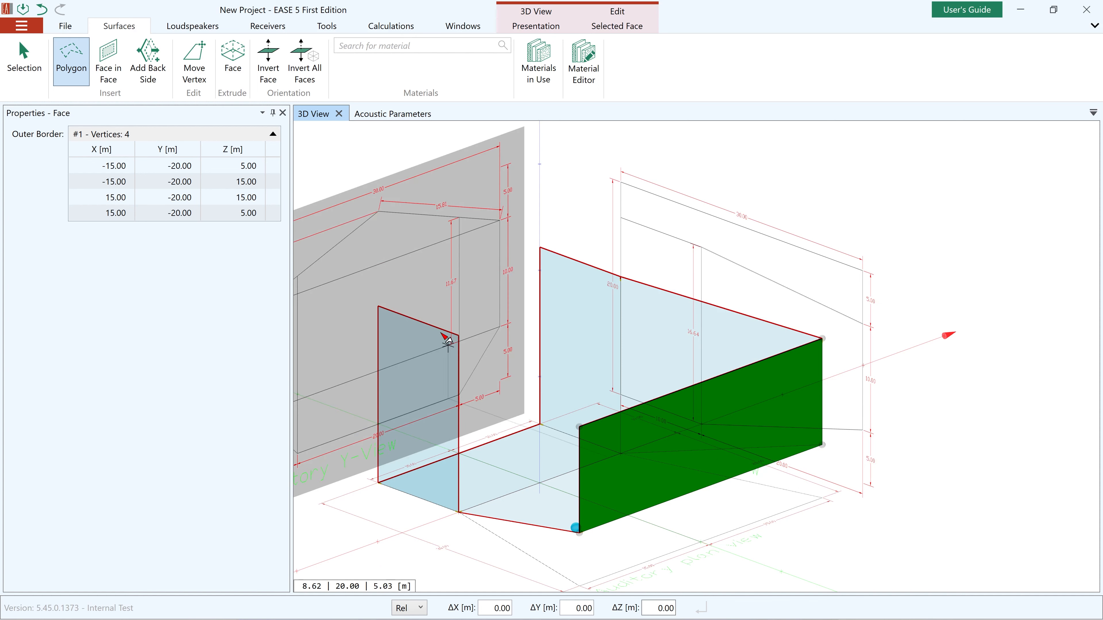
Draw the second side wall polygon from the duplicated wall's edge at X -10, Y 0 m to the Y -20 m wall's edge at X -15 m.
click(459, 336)
click(580, 427)
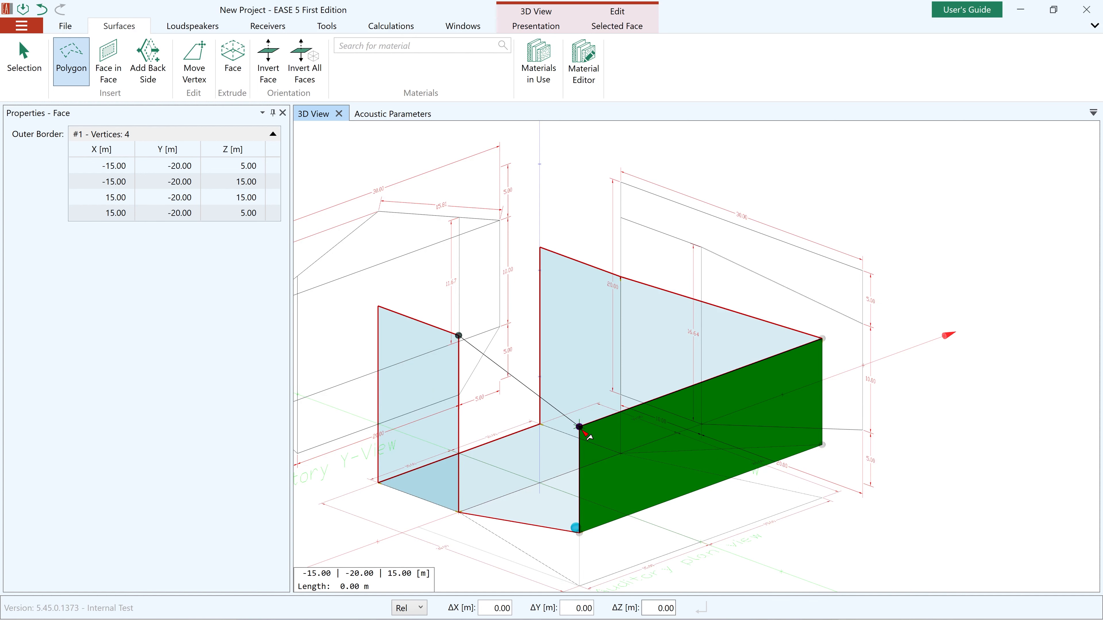
click(579, 533)
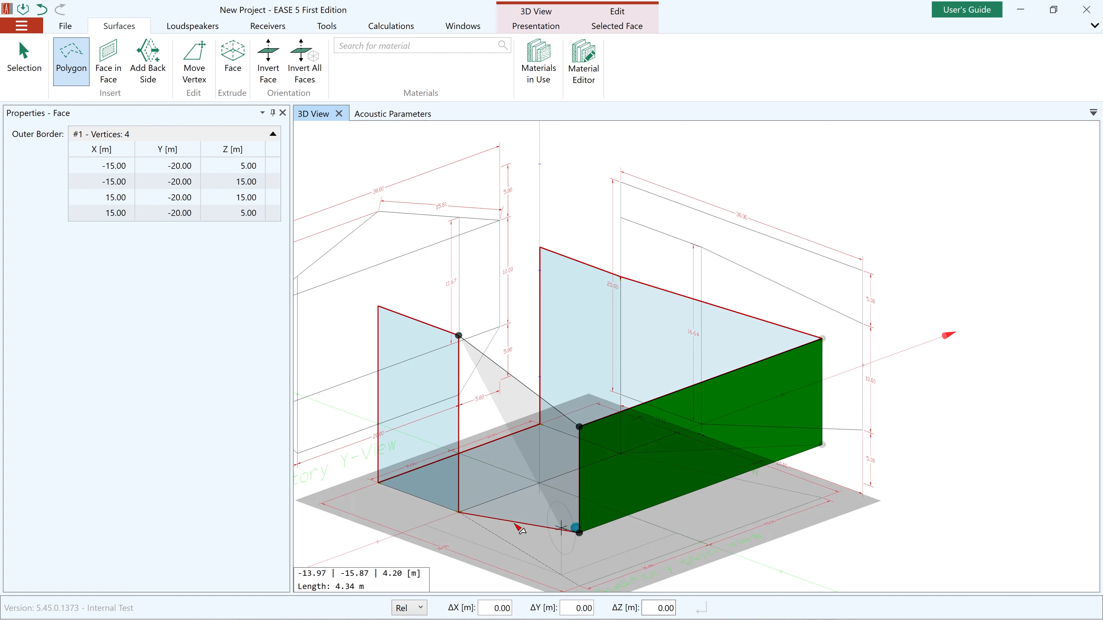
click(458, 513)
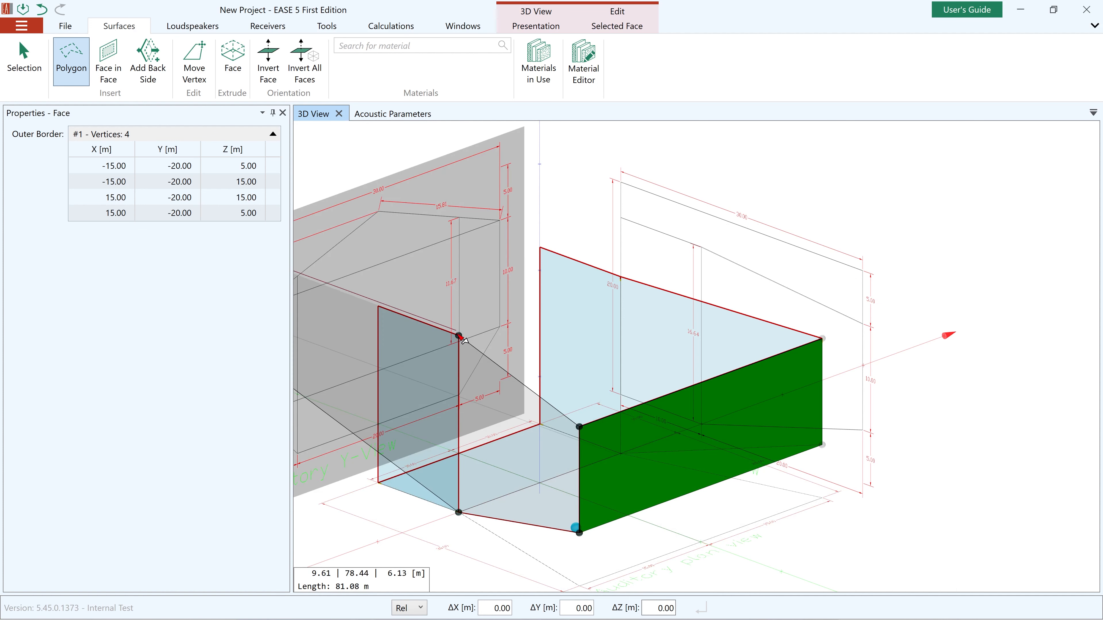
click(458, 336)
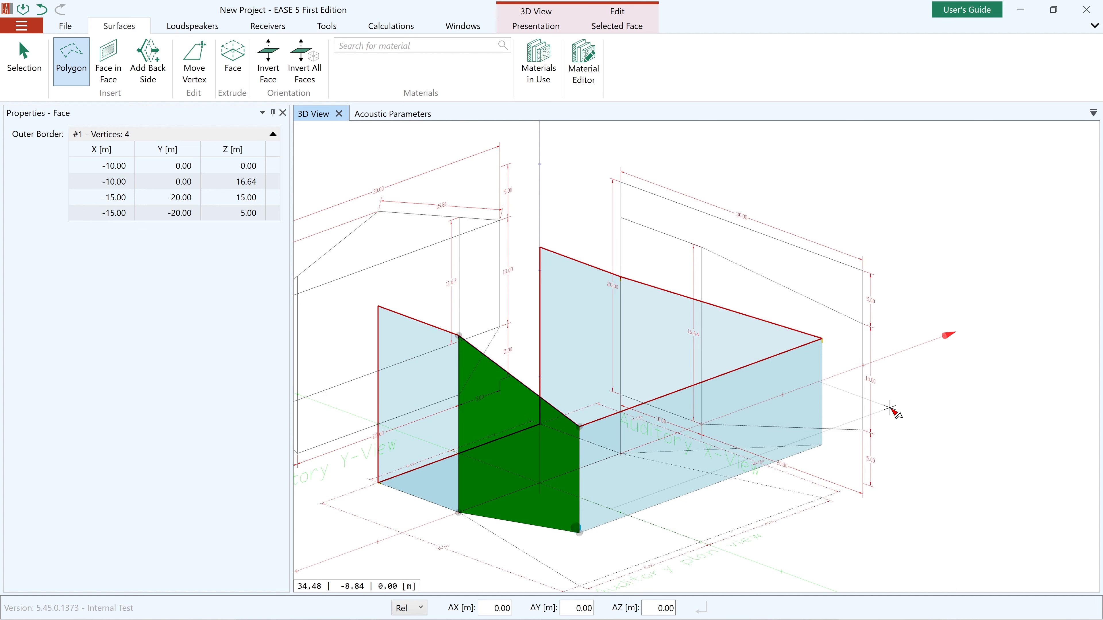
Switch coordinate input to absolute and place a new polygon's first vertex at X 0, Y 10, Z 20 m.
middle_drag(761, 409, 652, 402)
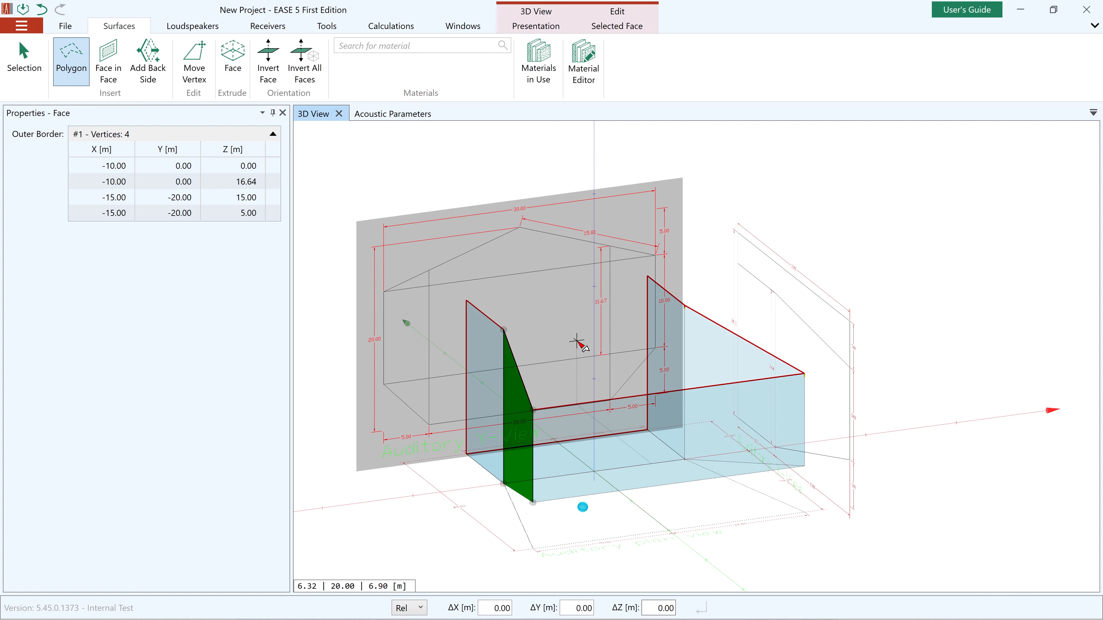
middle_drag(583, 346, 561, 399)
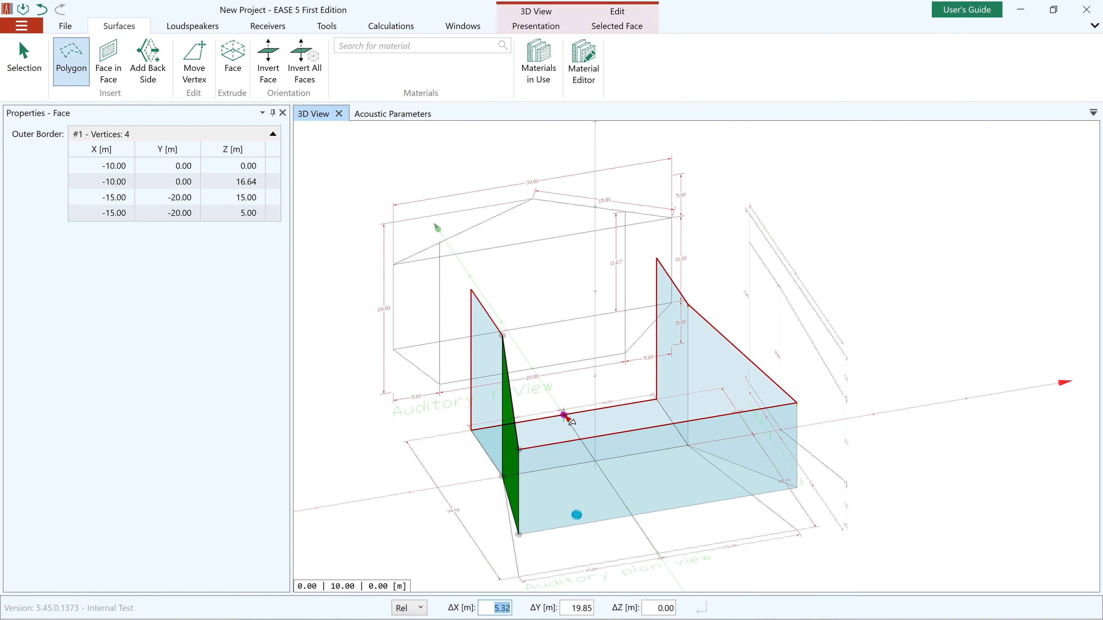
key(Tab)
key(Tab)
key(Tab)
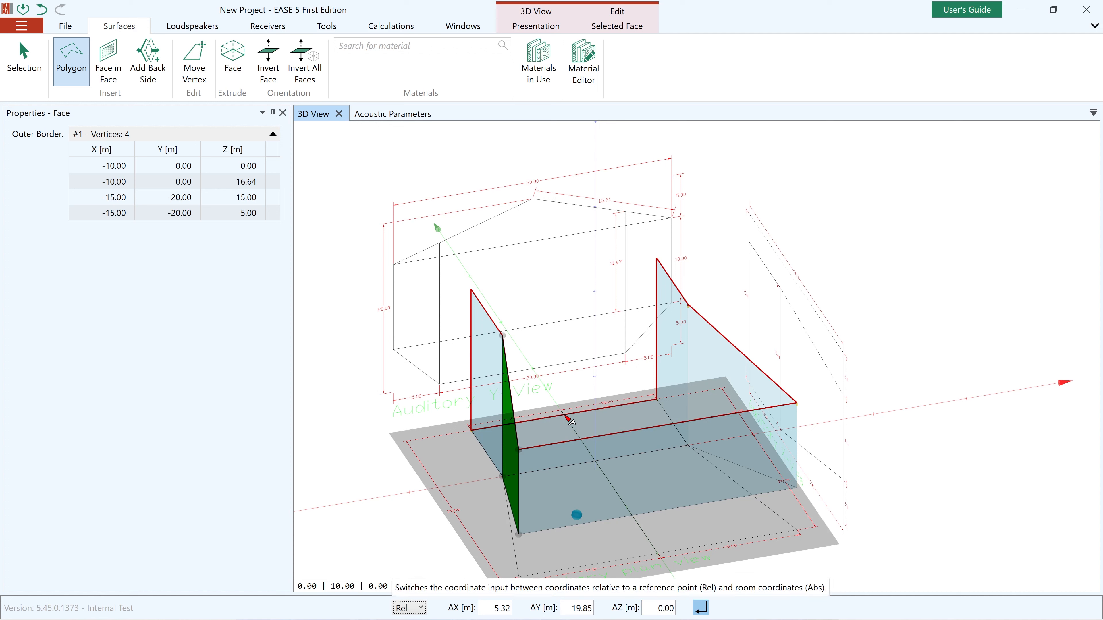
key(Down)
key(Tab)
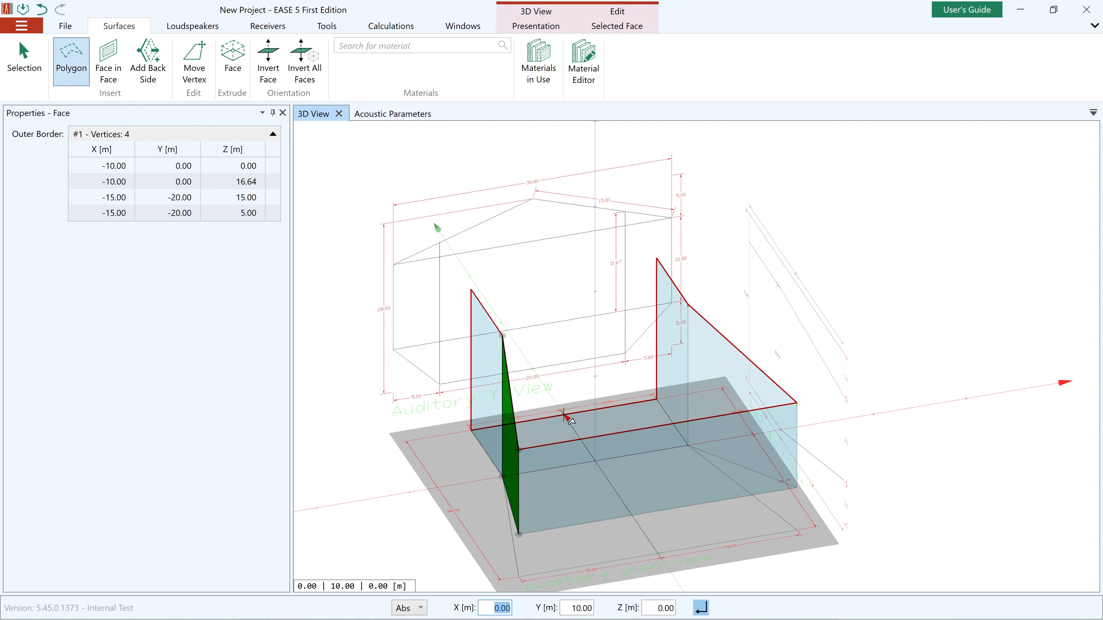
key(Tab)
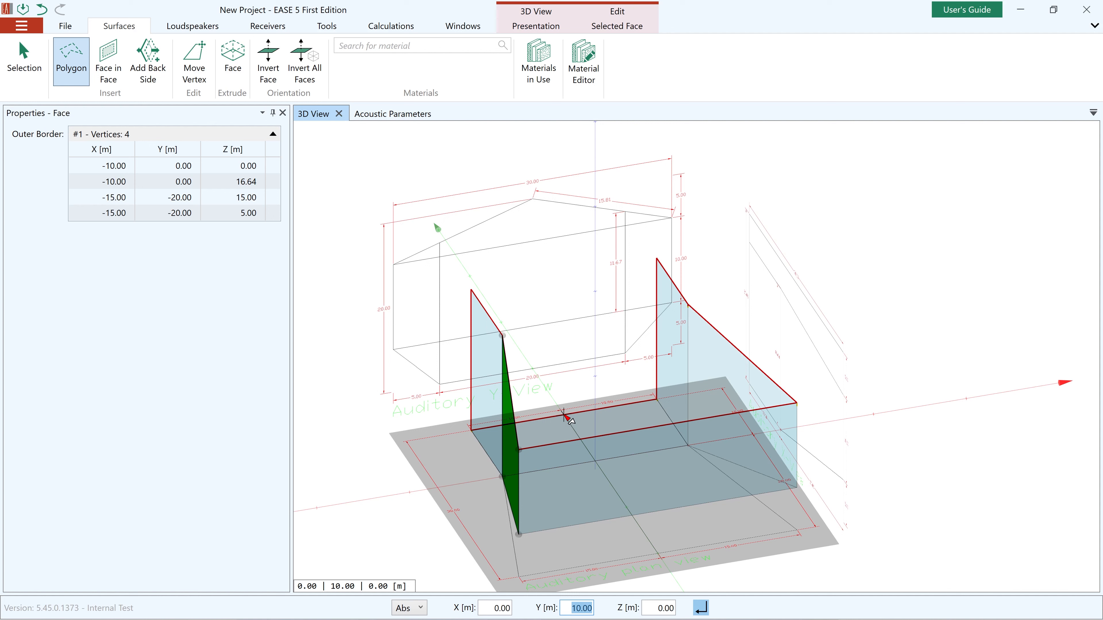
key(Tab)
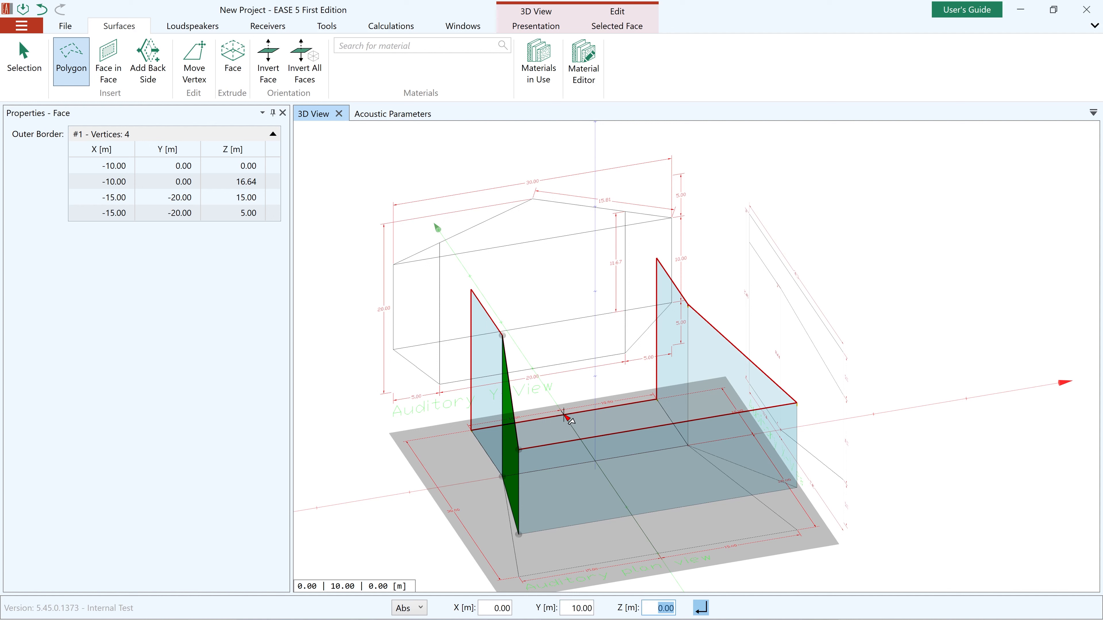
text(20)
key(Tab)
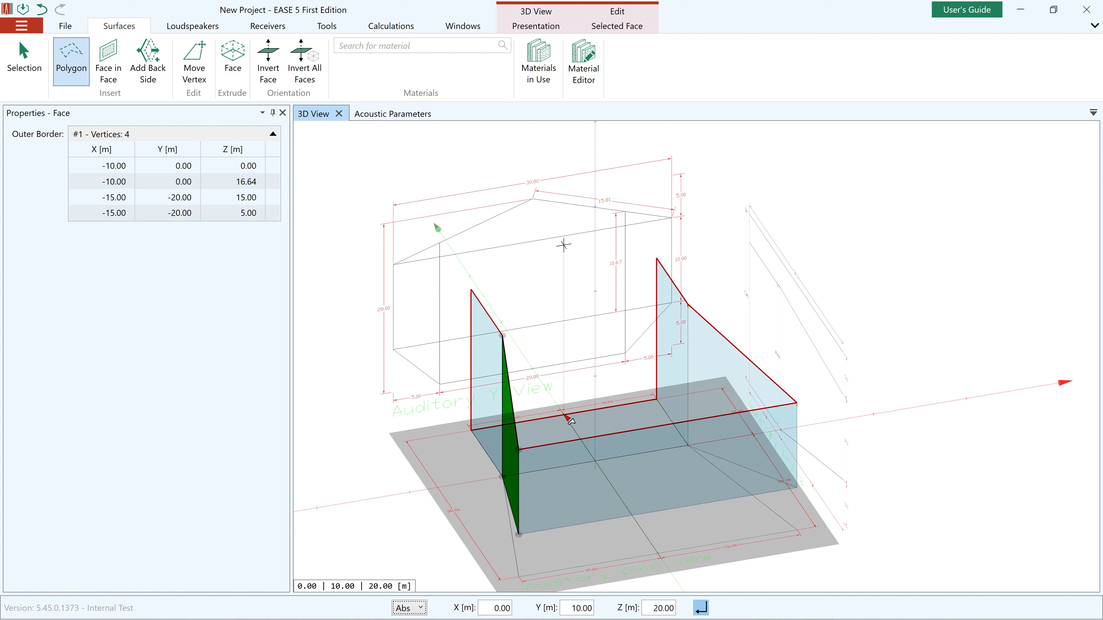
key(Return)
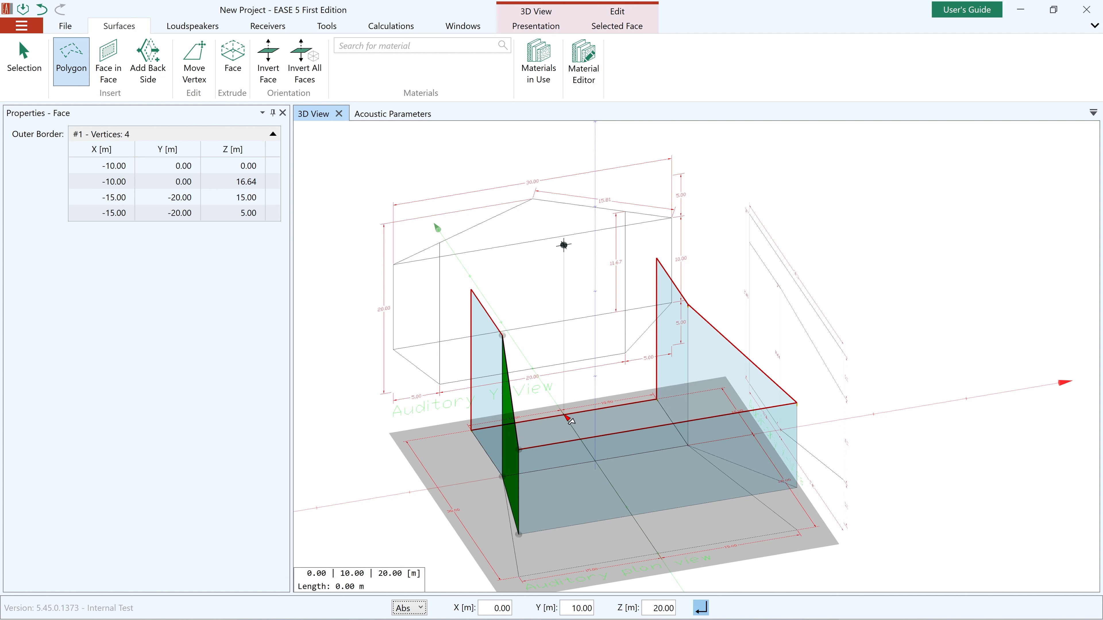
Complete the gabled wall polygon at Y 10 m through the side walls' upper and lower corners at X 10 and X -10 m.
click(657, 258)
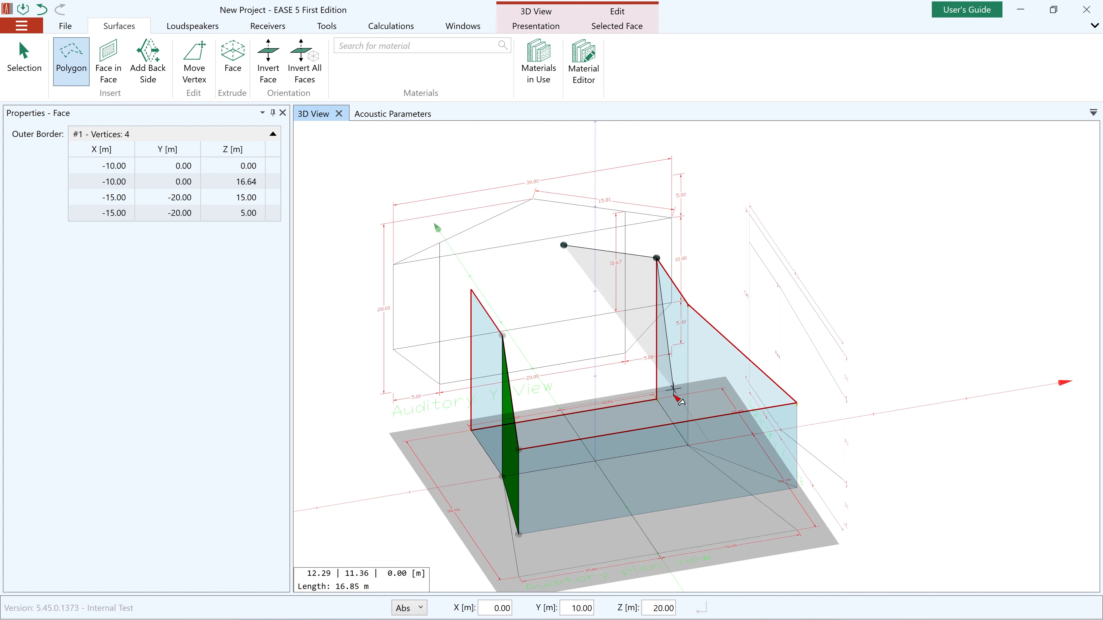
click(657, 399)
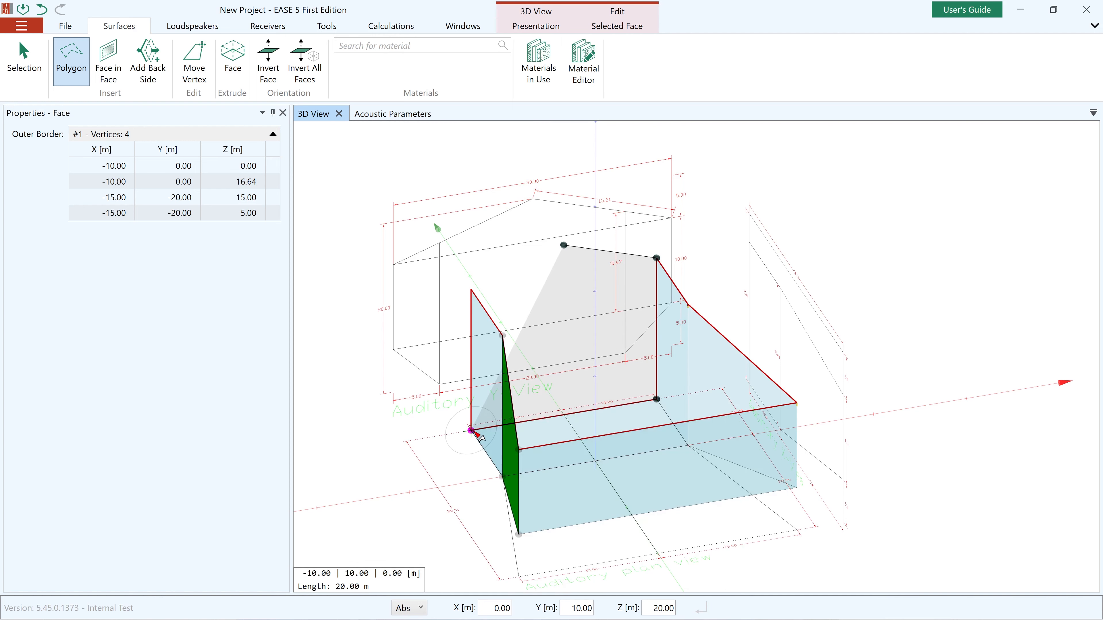
click(471, 430)
click(471, 289)
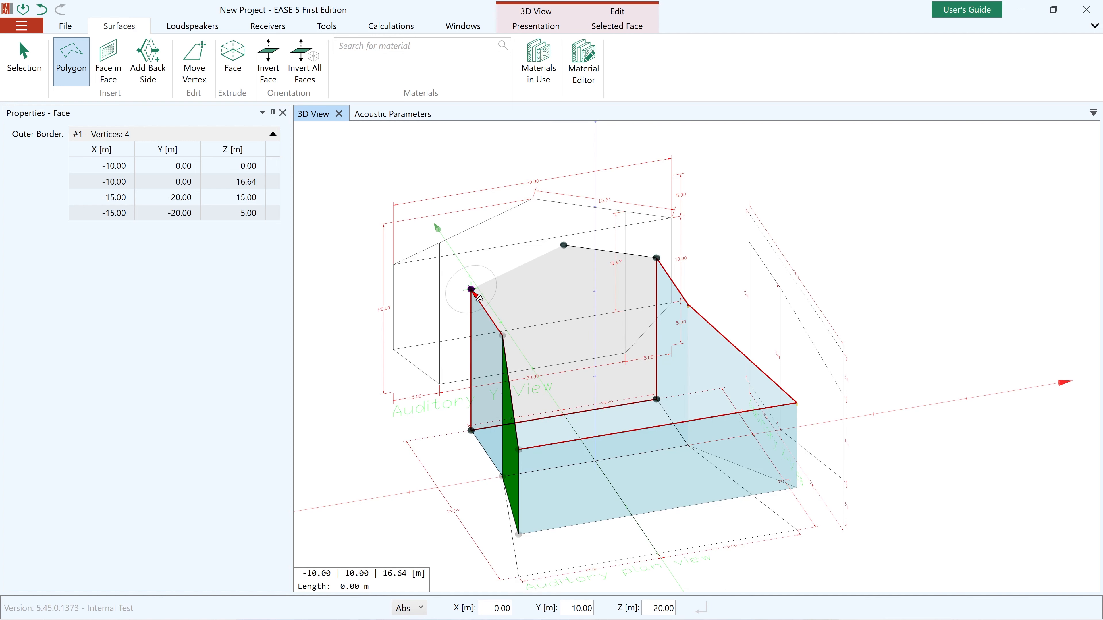
click(564, 245)
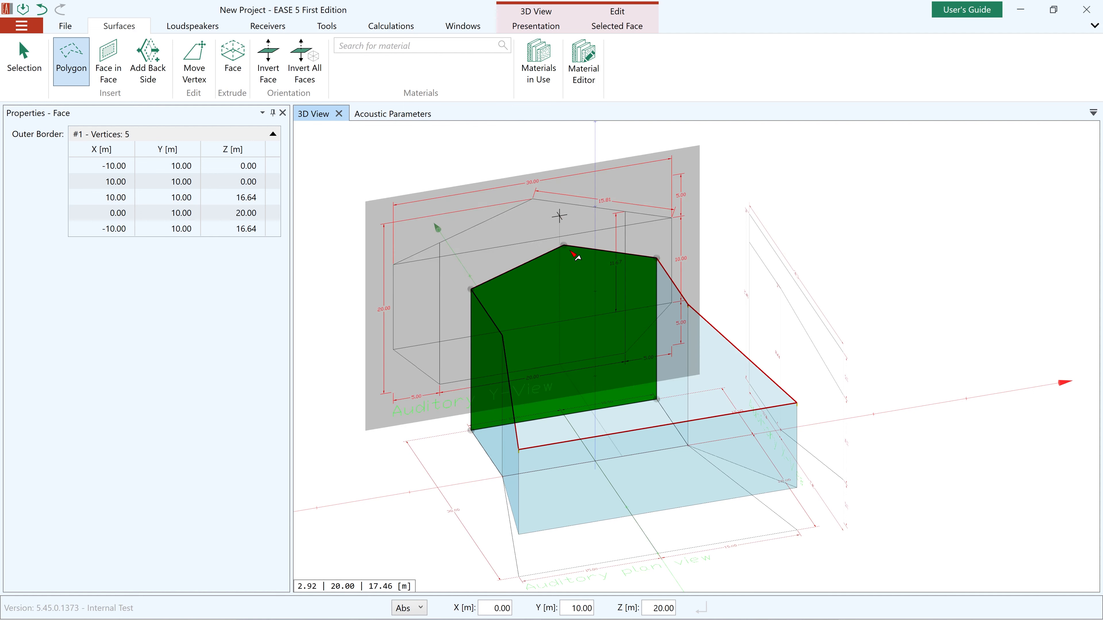
Draw the triangular gable above the Y -20 m wall with its apex at X 0, Z 20 m, and start a roof polygon at the Y 10 m apex.
middle_drag(610, 447, 712, 408)
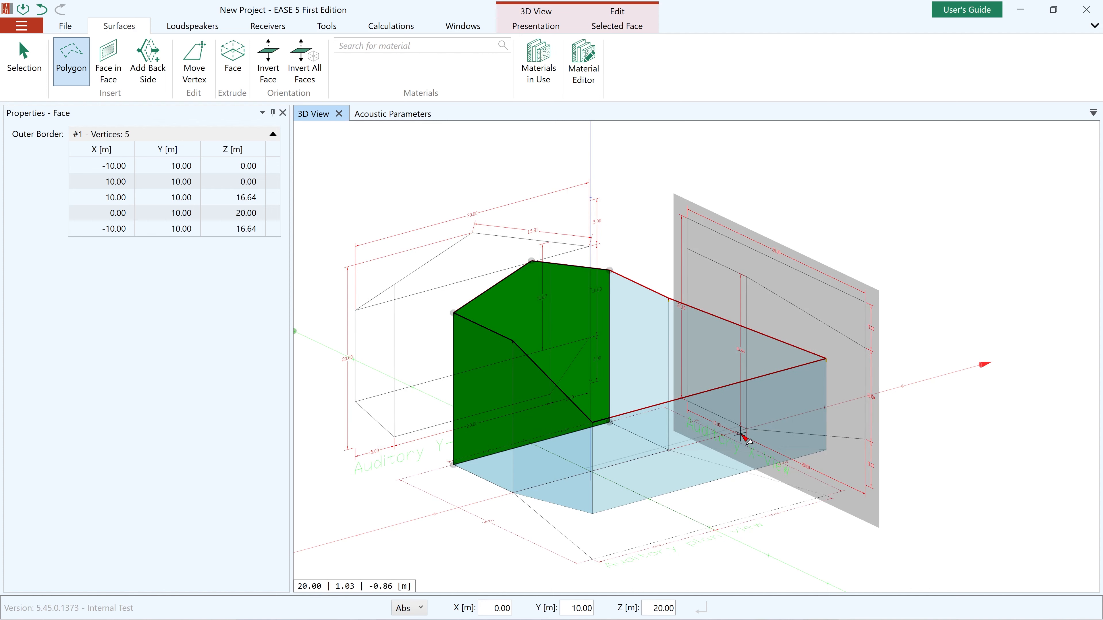
middle_drag(738, 430, 552, 313)
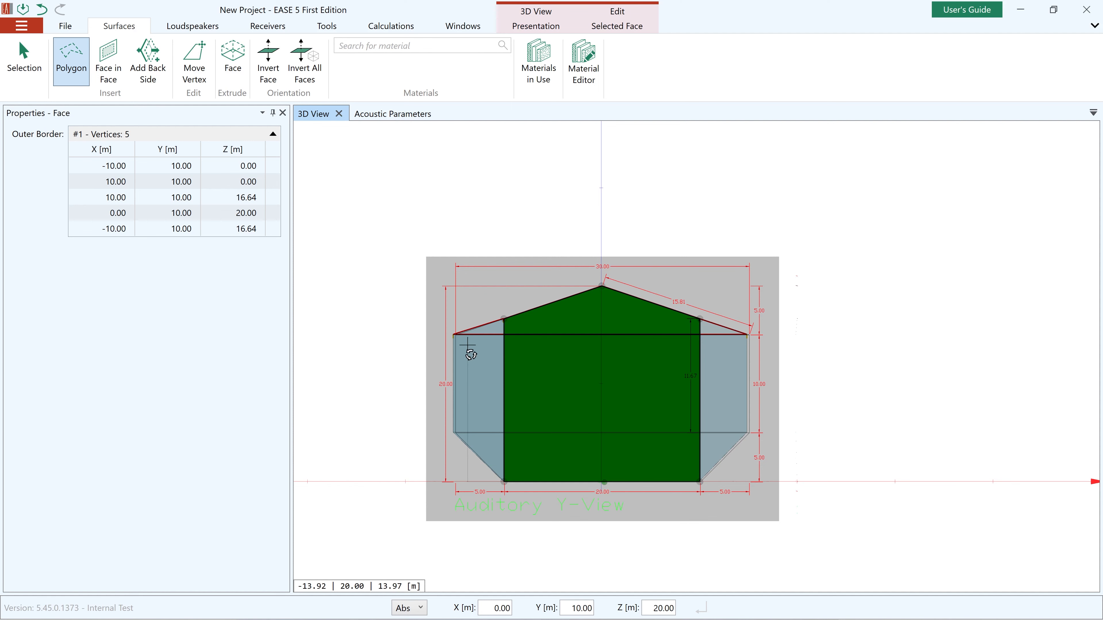
middle_drag(465, 350, 656, 472)
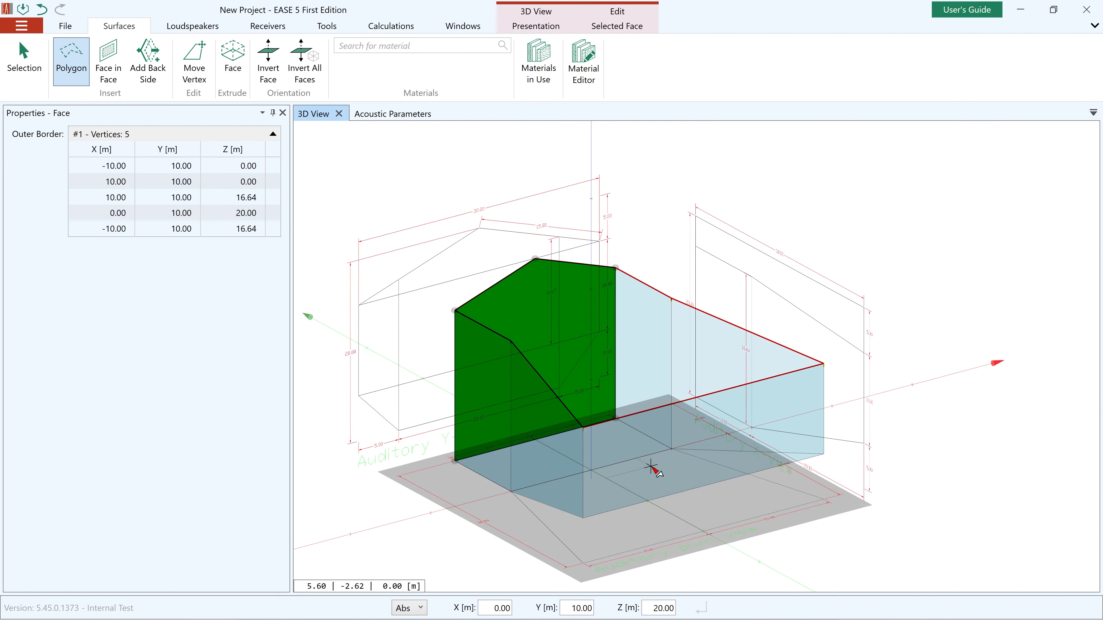
click(540, 263)
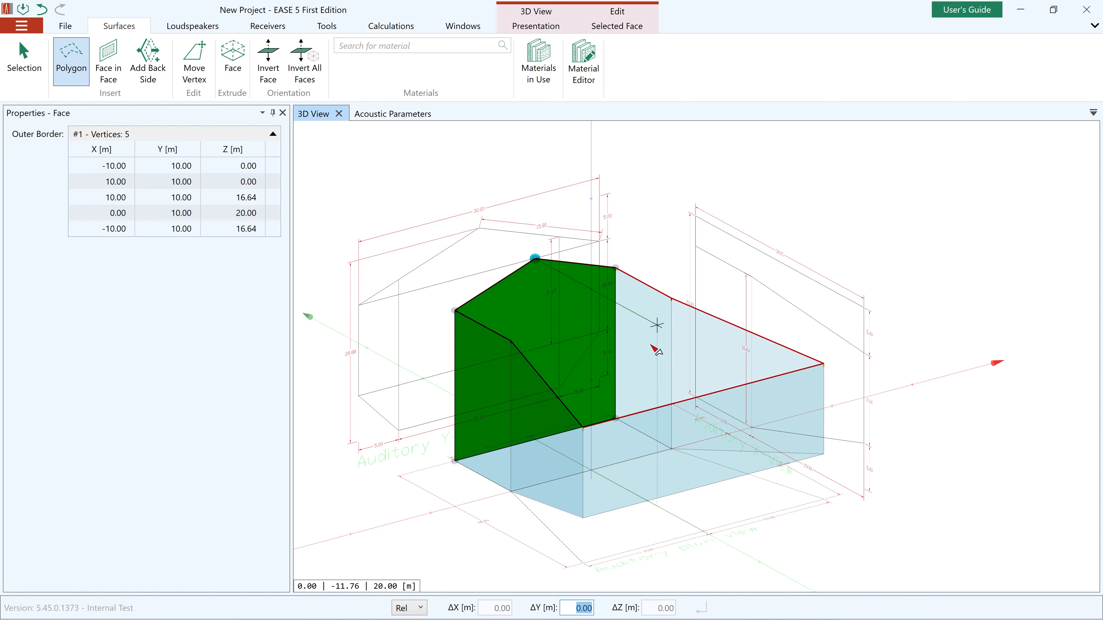
click(706, 400)
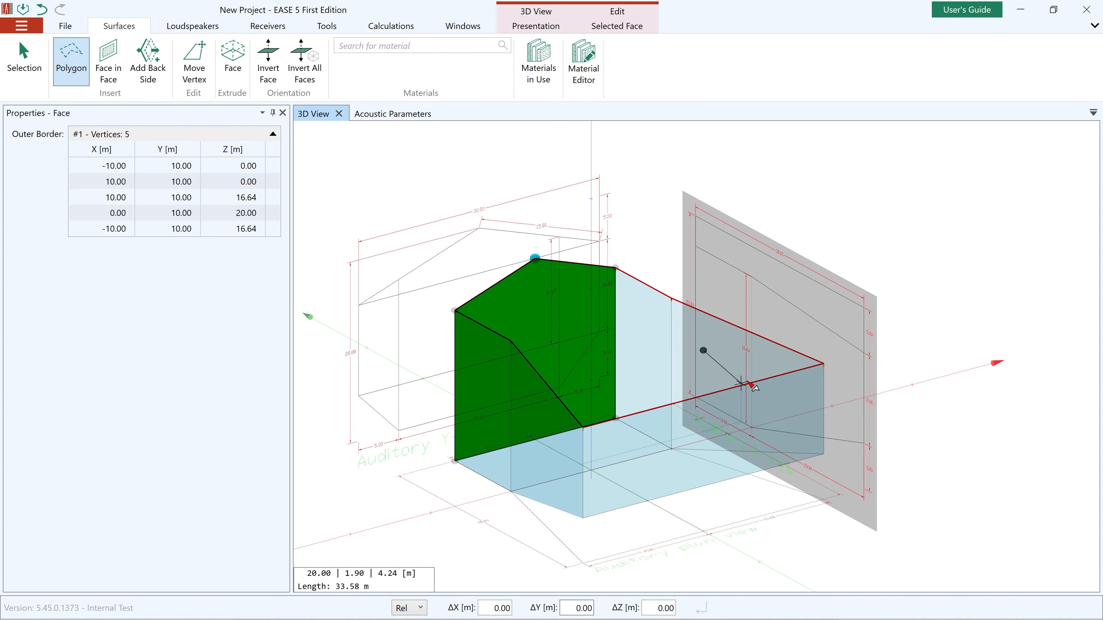
click(828, 368)
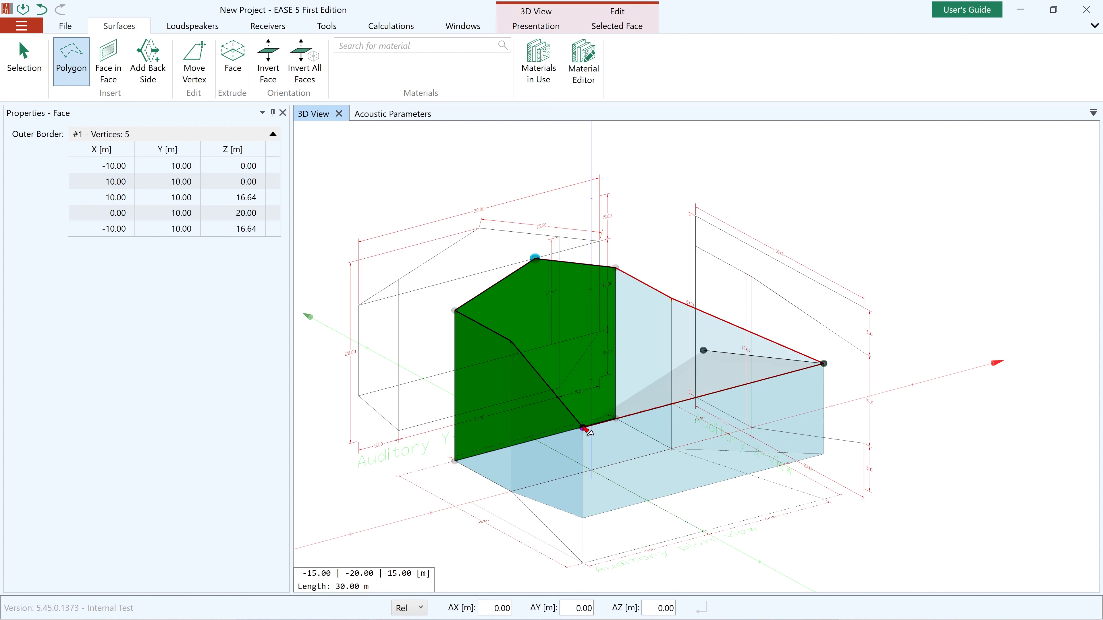
click(583, 427)
click(710, 356)
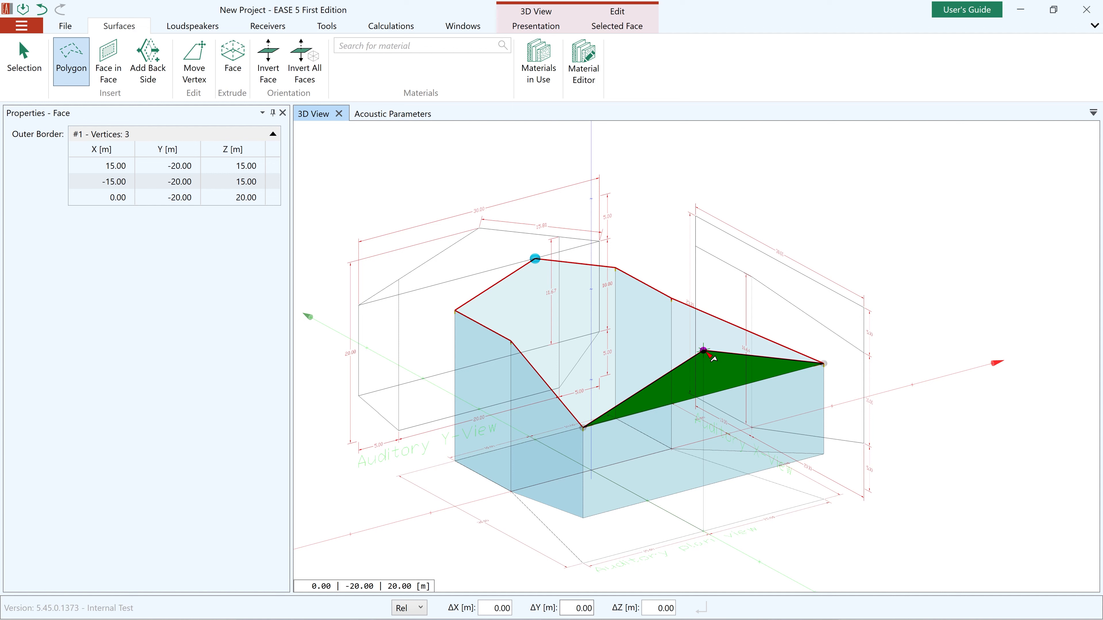
click(535, 259)
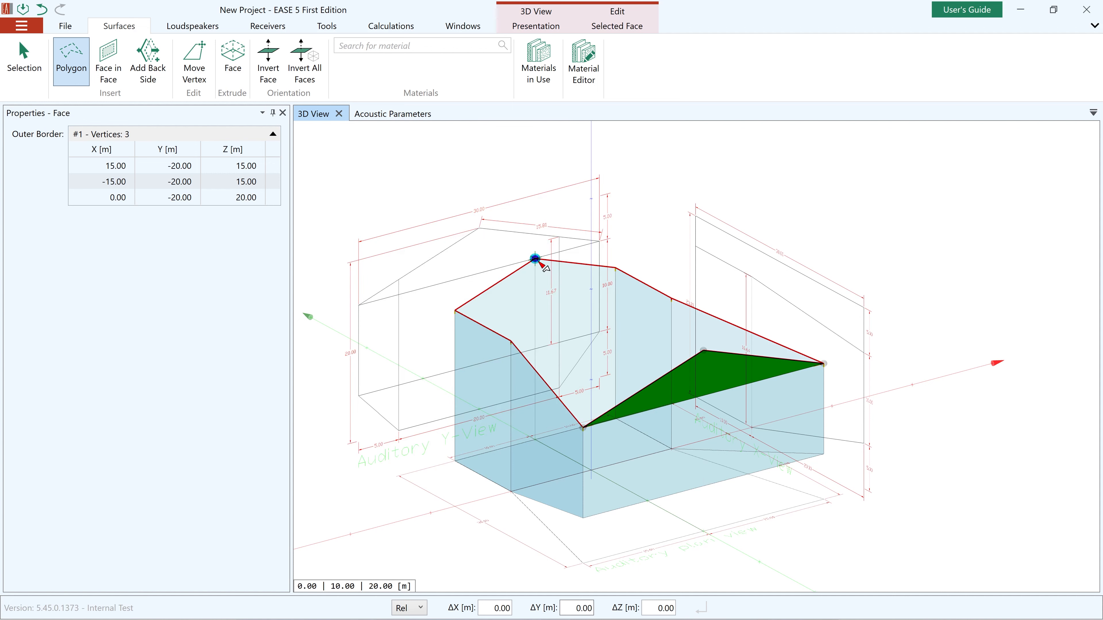
click(615, 268)
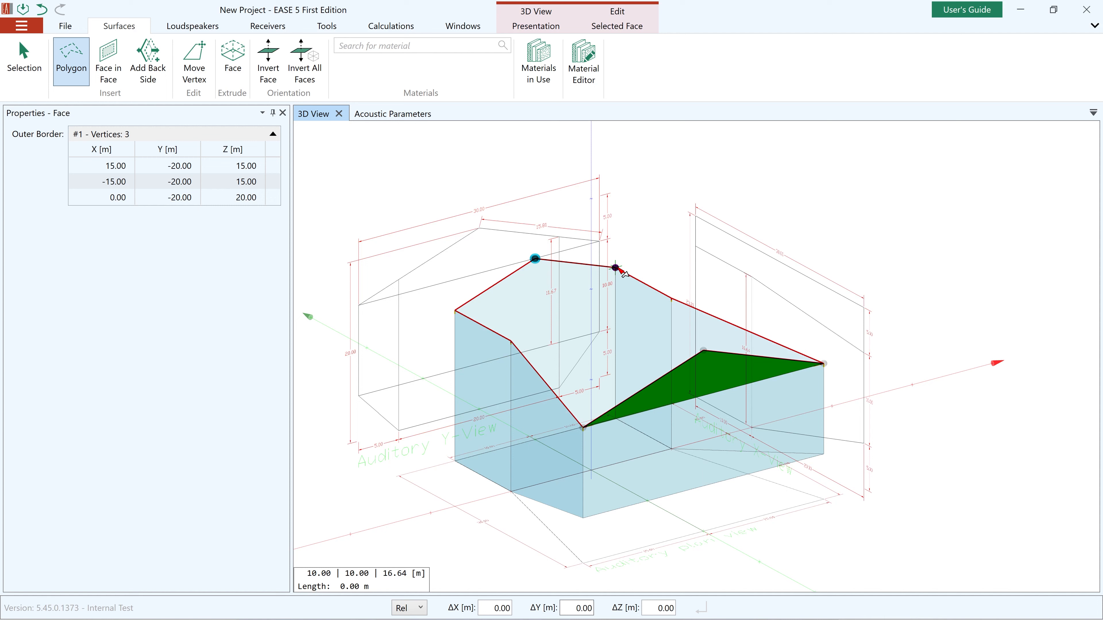
click(671, 298)
click(824, 364)
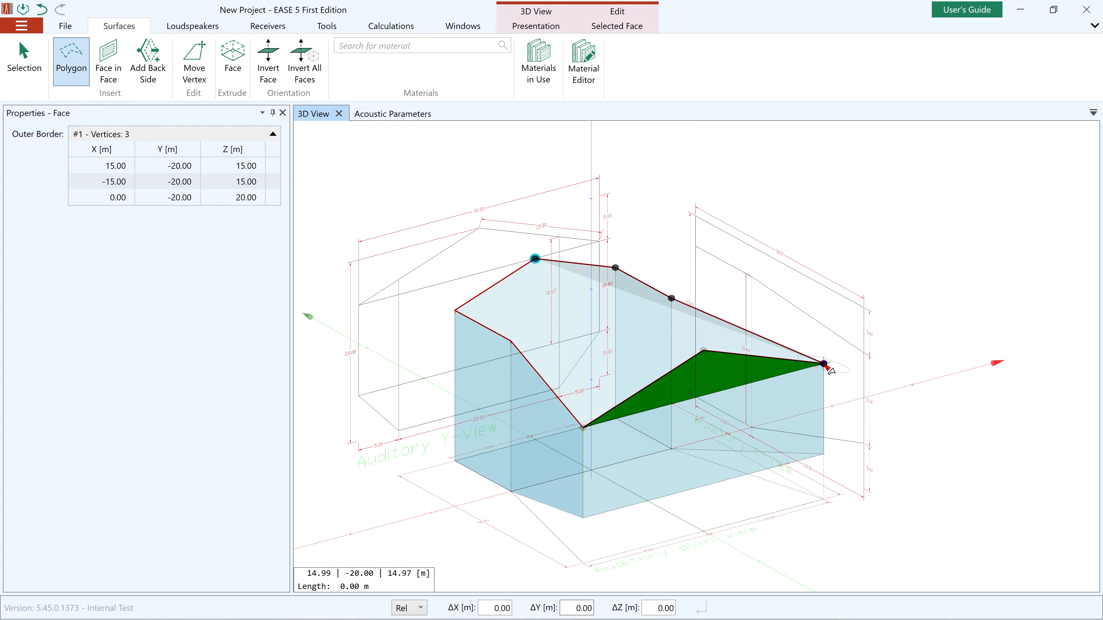
click(704, 351)
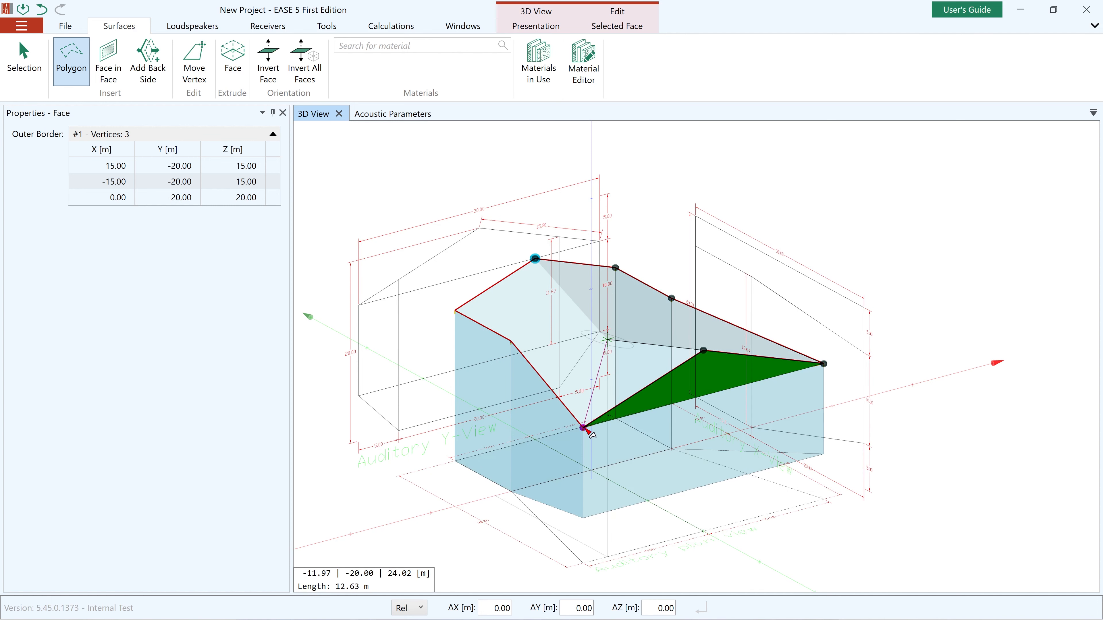
click(583, 428)
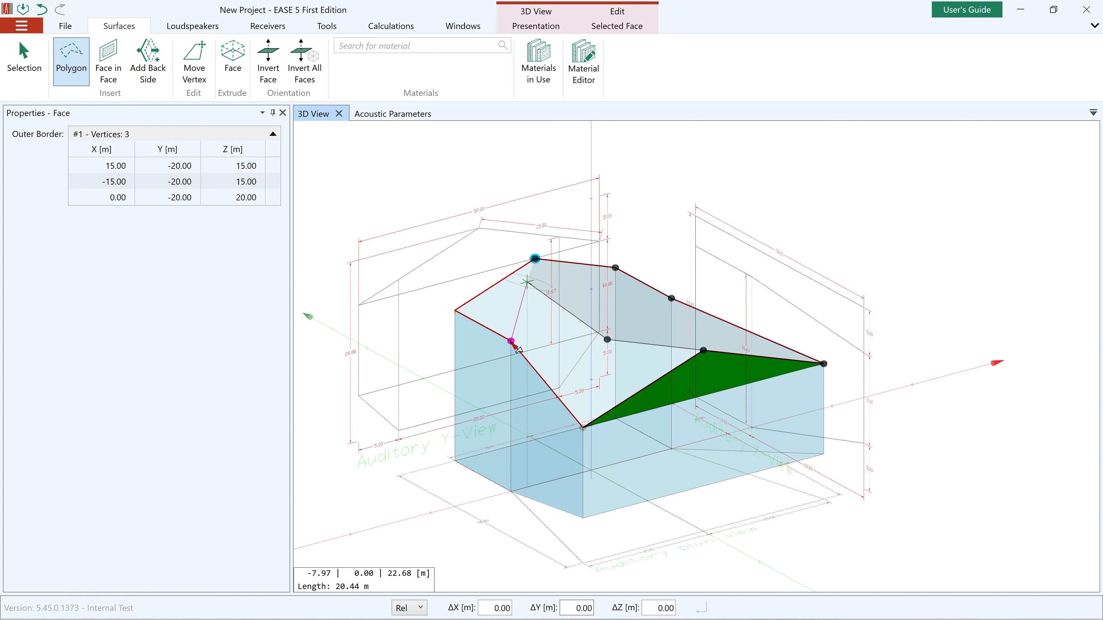
click(515, 347)
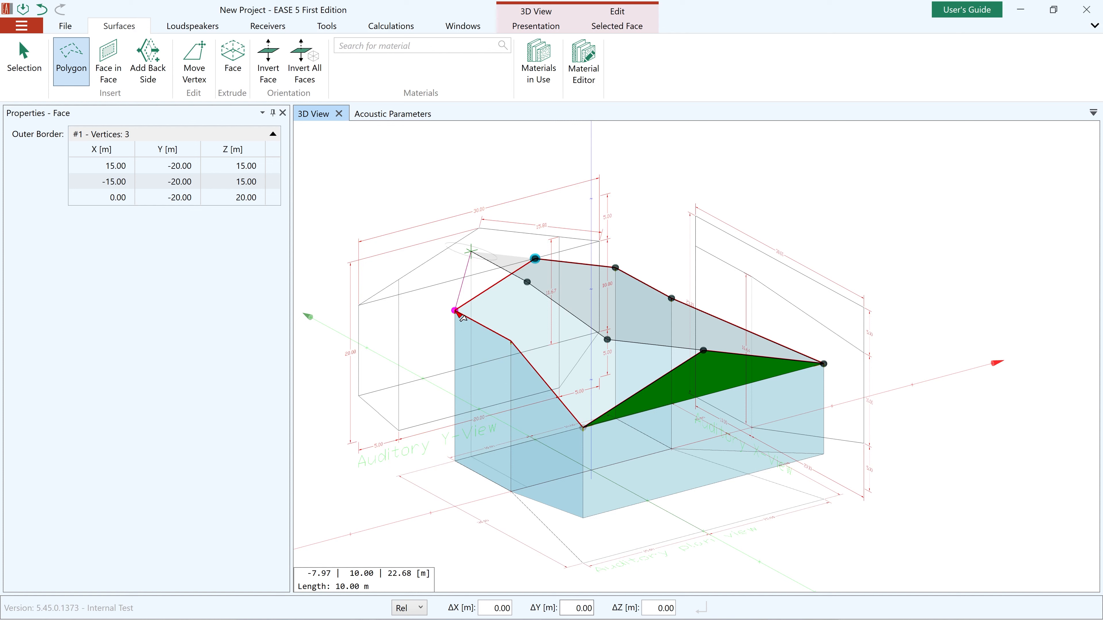
key(BackSpace)
key(BackSpace)
key(BackSpace)
key(BackSpace)
key(BackSpace)
key(BackSpace)
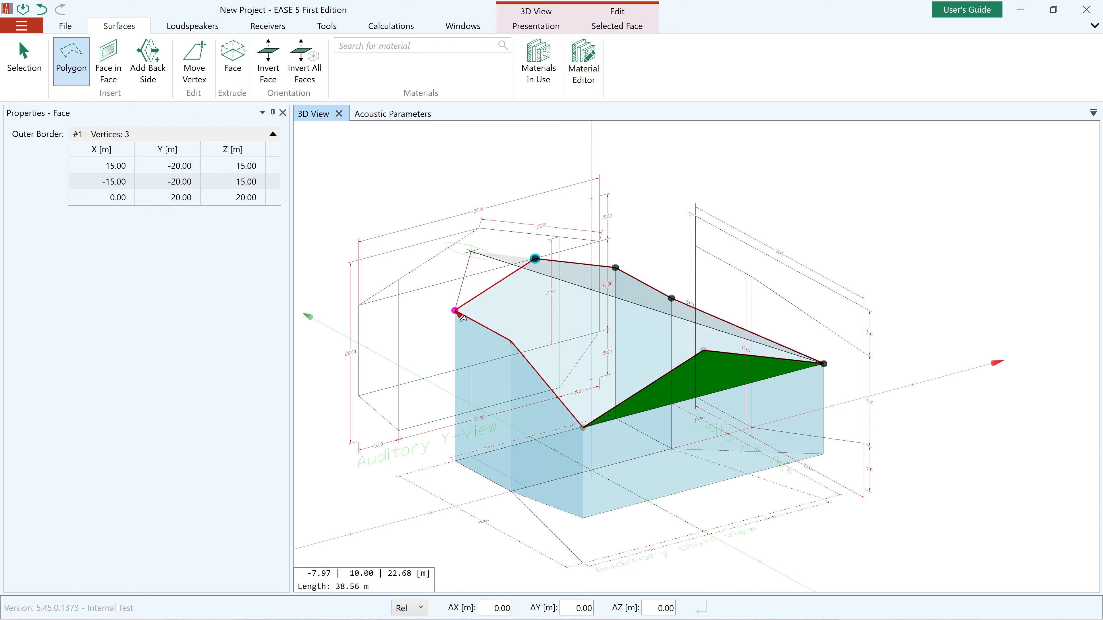
Complete the roof polygon on the positive X side via the Y -20 m apex and the wall's upper corners at Y -20, 0 and 10 m.
click(713, 356)
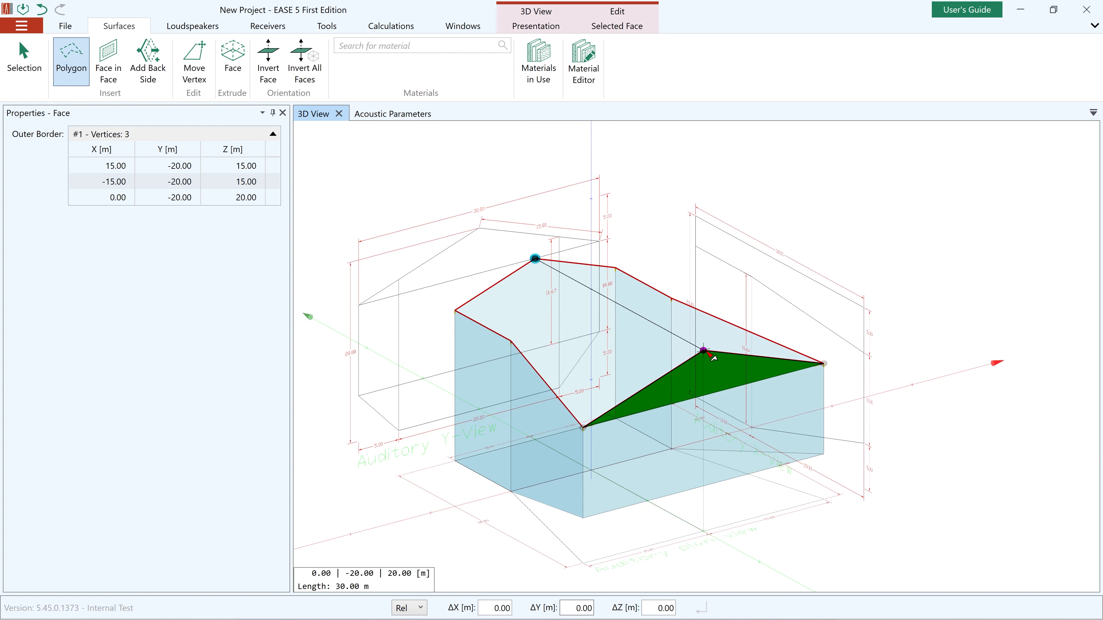
click(824, 364)
click(671, 298)
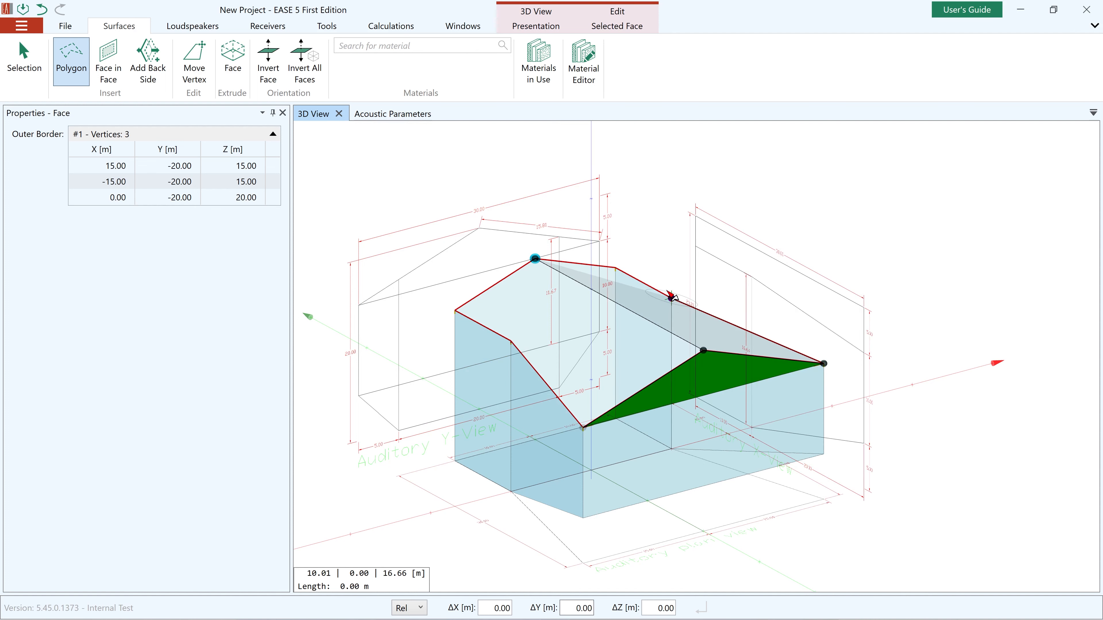
click(615, 267)
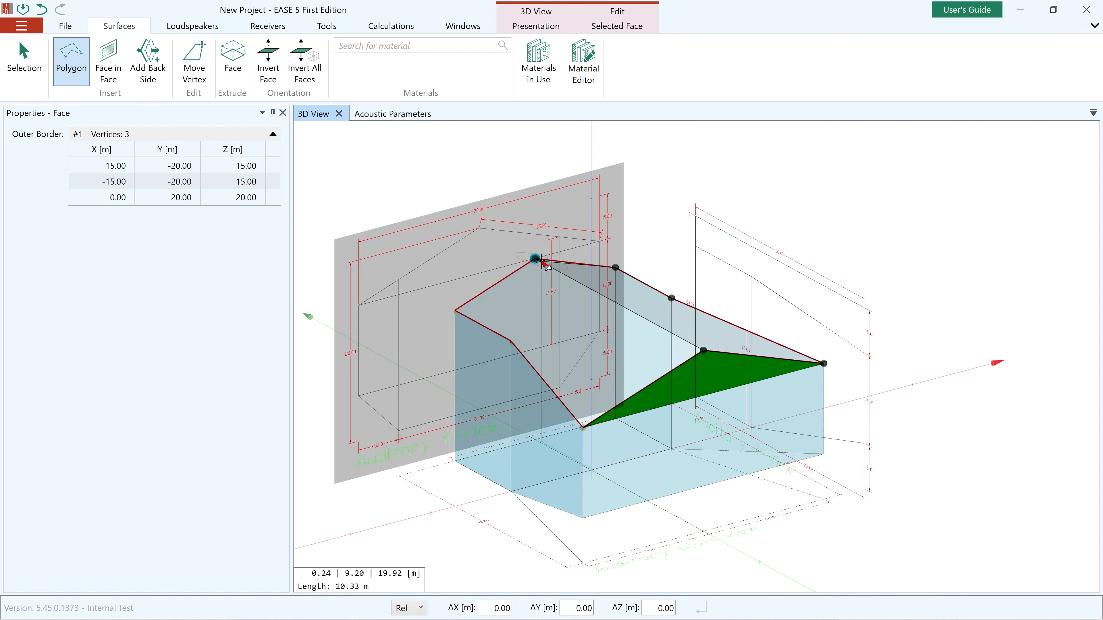
click(535, 259)
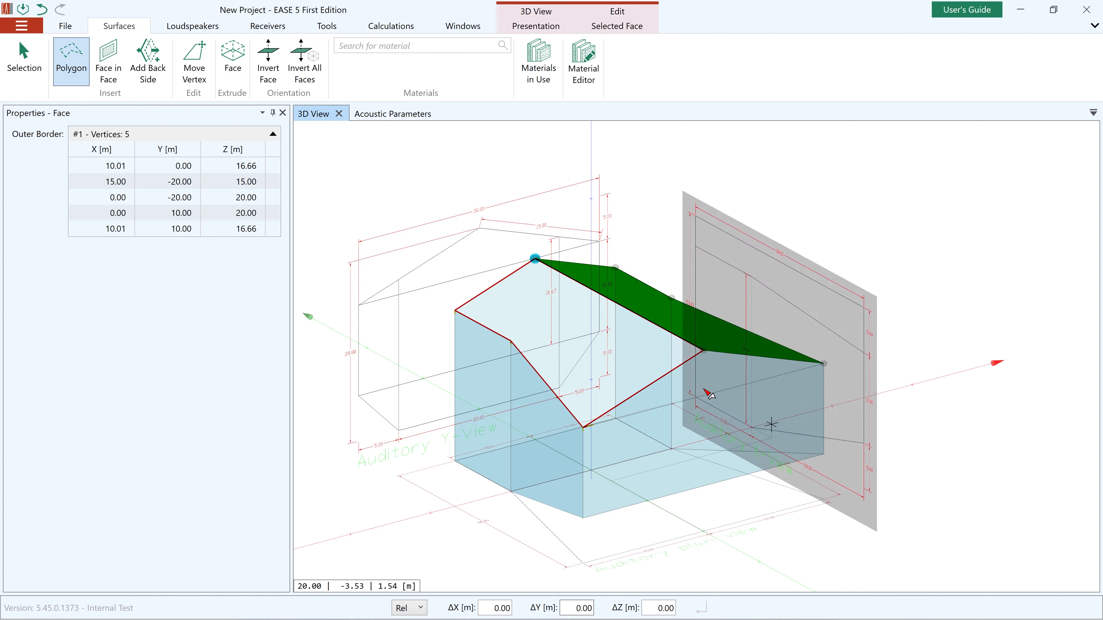
Draw the negative X roof polygon from the Y -20 m apex along the side walls' upper corners to the Y 10 m apex.
click(704, 351)
click(592, 430)
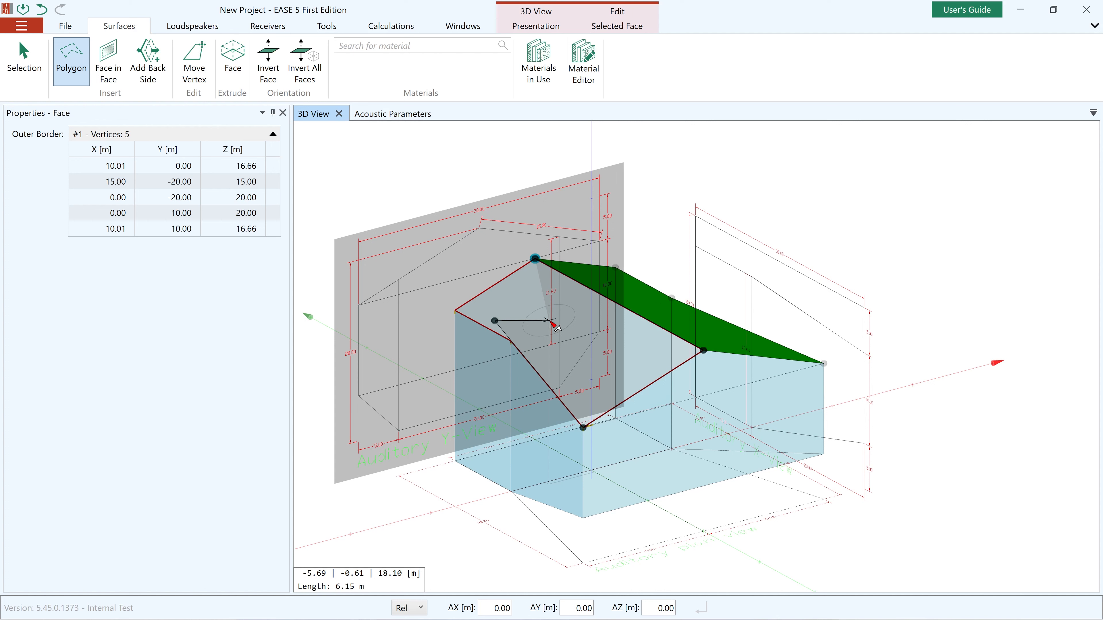
key(BackSpace)
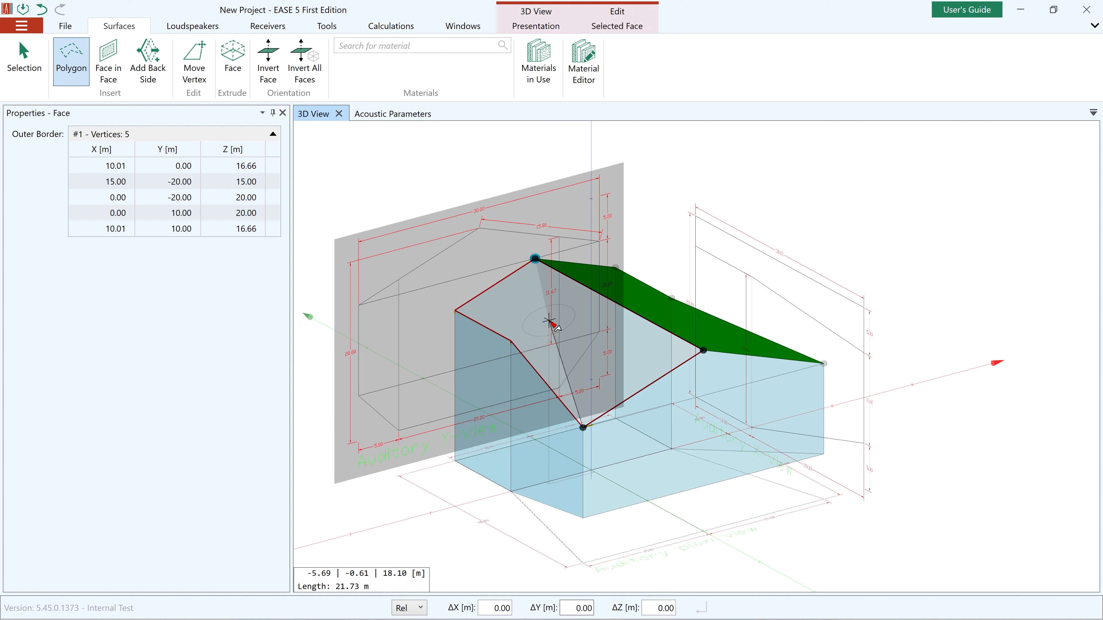
click(511, 341)
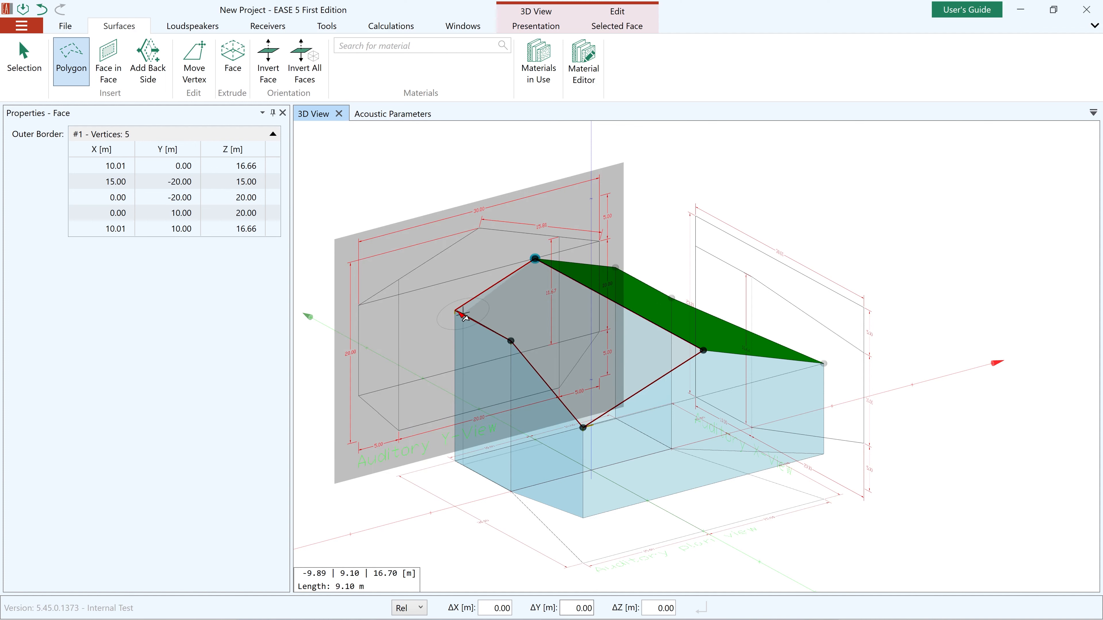
click(462, 315)
click(538, 262)
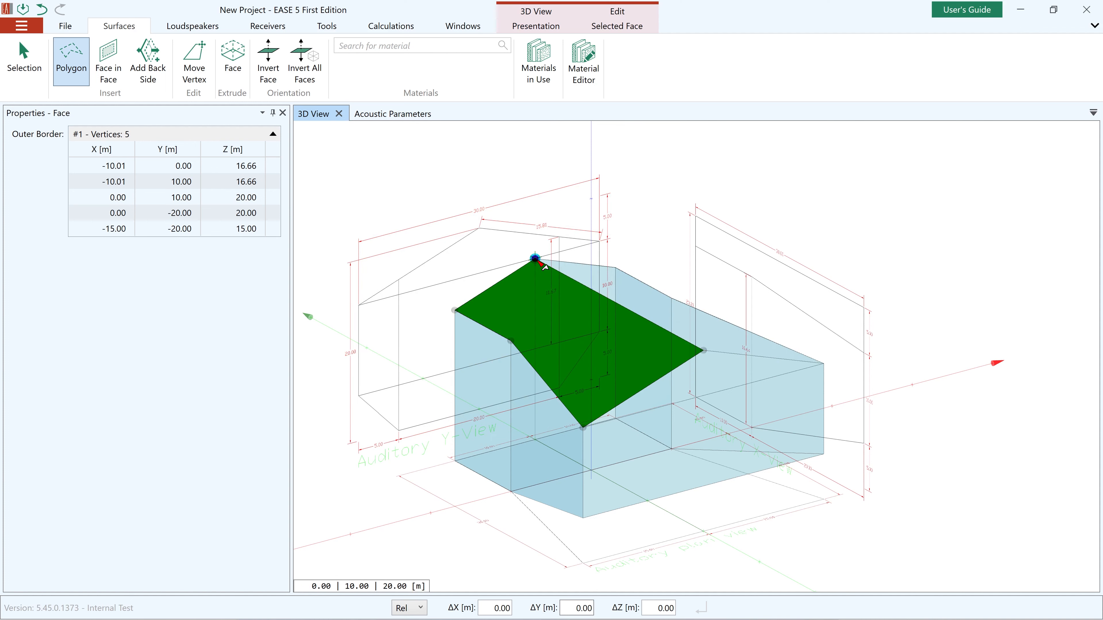
middle_drag(545, 266, 584, 482)
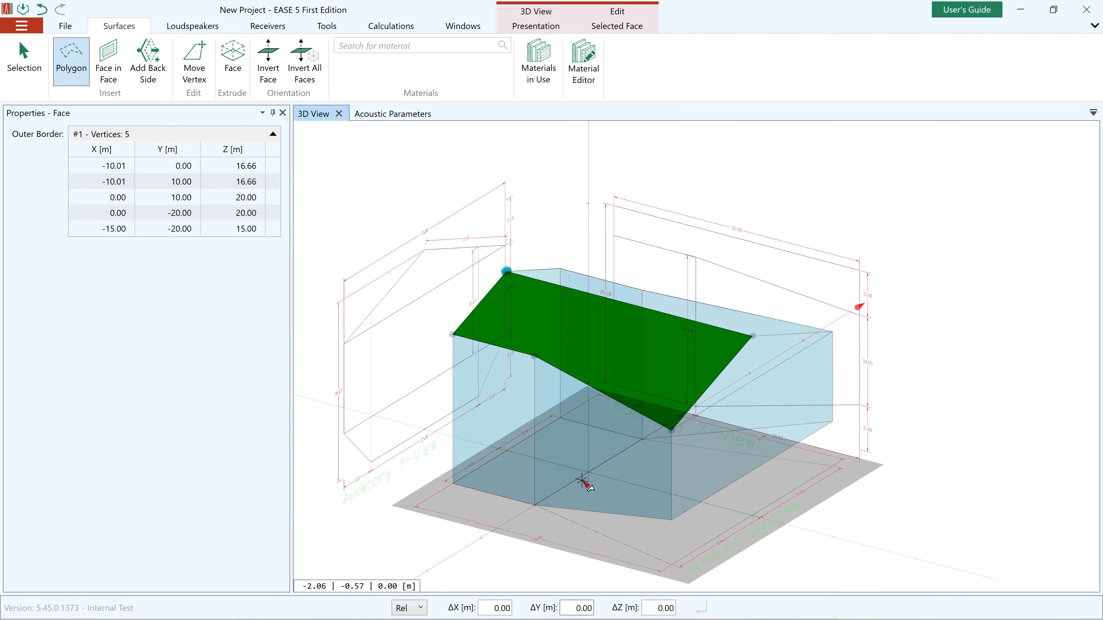
Finish polygon drawing and hide the reference drawings in the 3D view so only the room model is shown.
key(Escape)
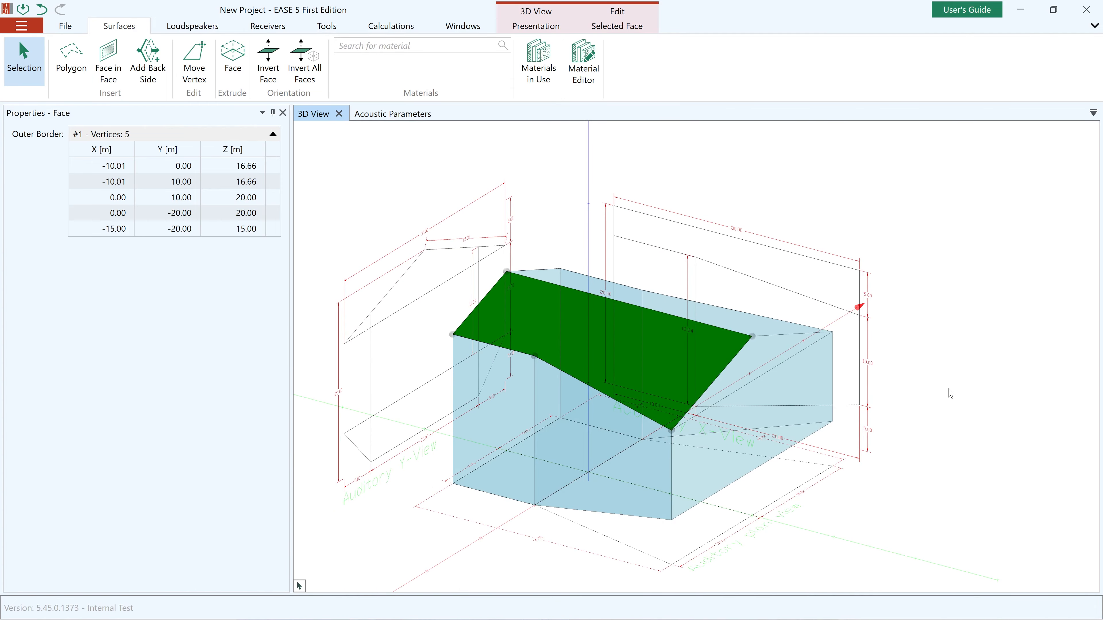
click(949, 391)
middle_drag(950, 390, 659, 441)
click(536, 25)
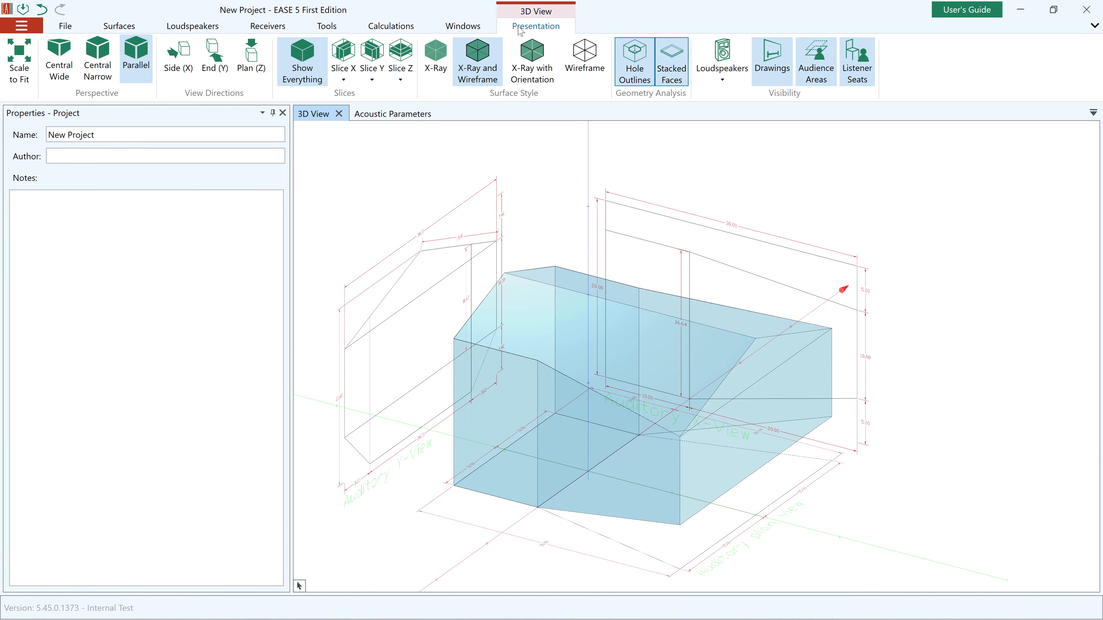
click(635, 61)
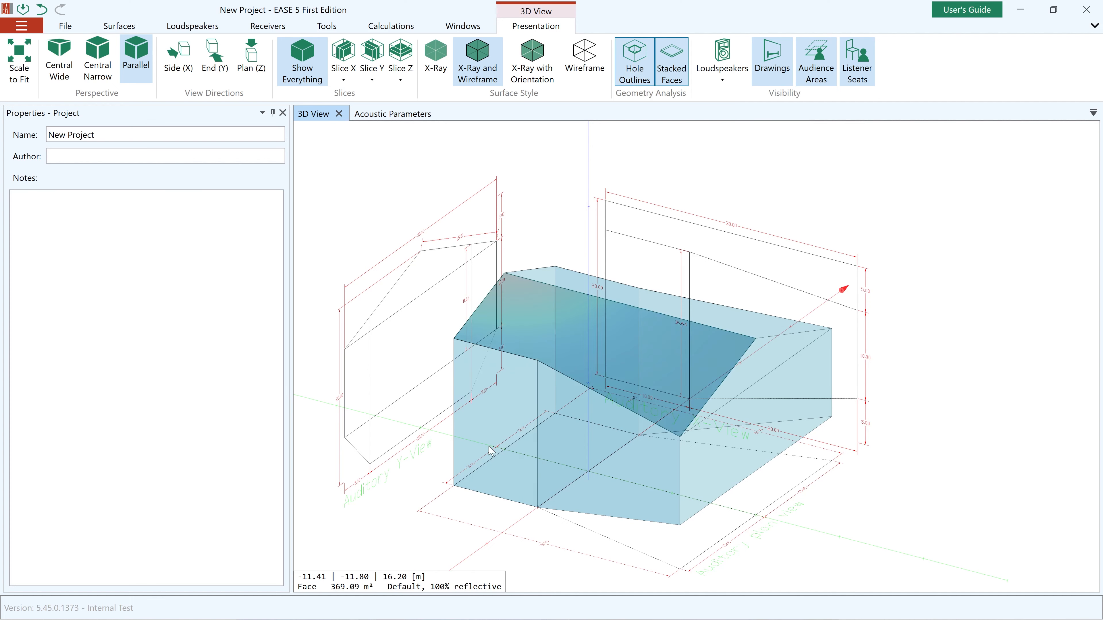
mouse_move(594, 378)
middle_down()
mouse_move(698, 458)
mouse_move(736, 436)
mouse_move(586, 434)
middle_up()
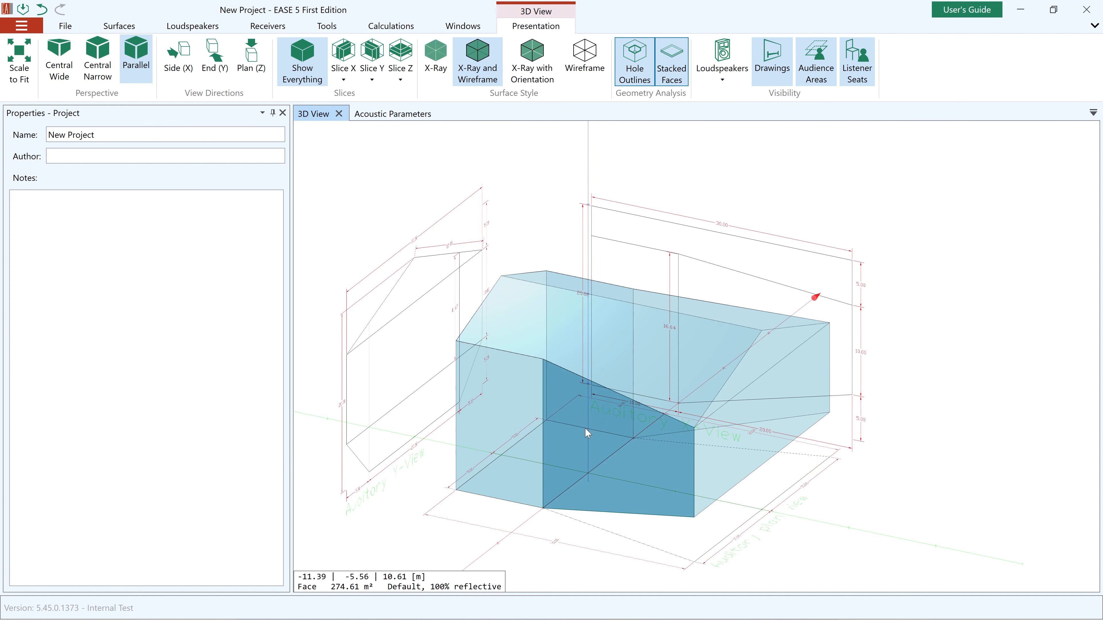
click(775, 61)
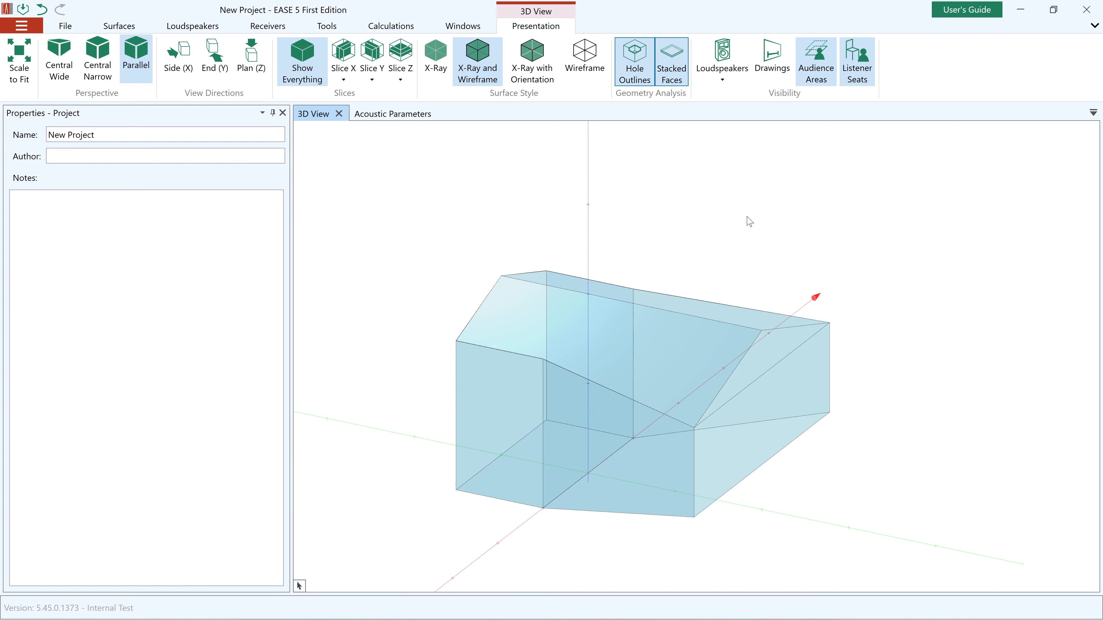
middle_drag(449, 494, 754, 503)
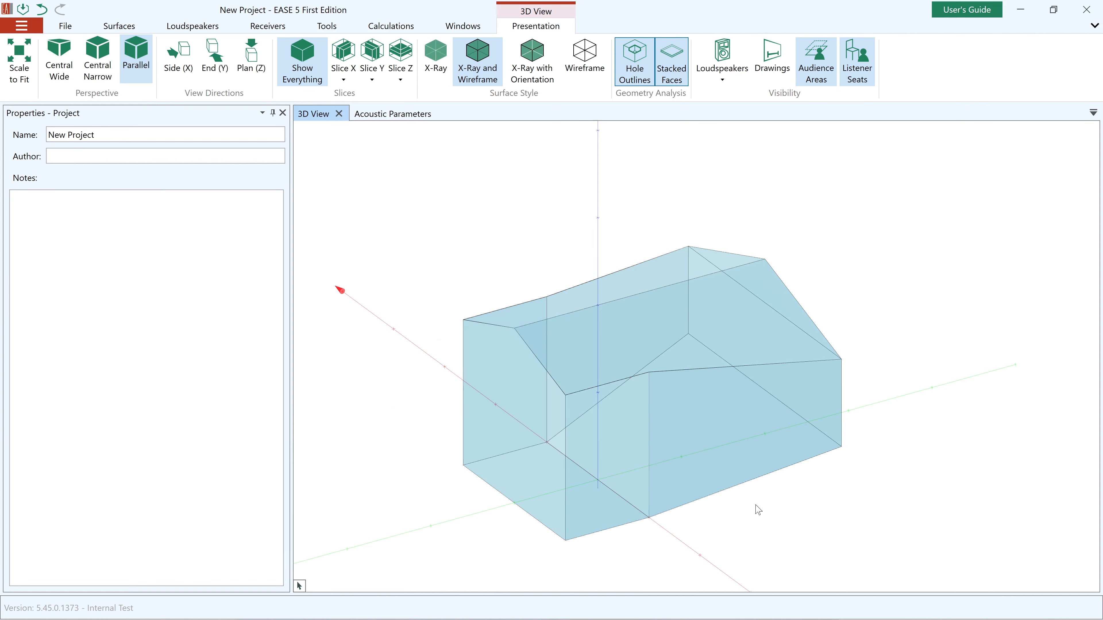
Check the Volume closure status in the acoustic parameters and inspect the roof-to-wall corner near X 10, Y 10 m up close.
click(393, 114)
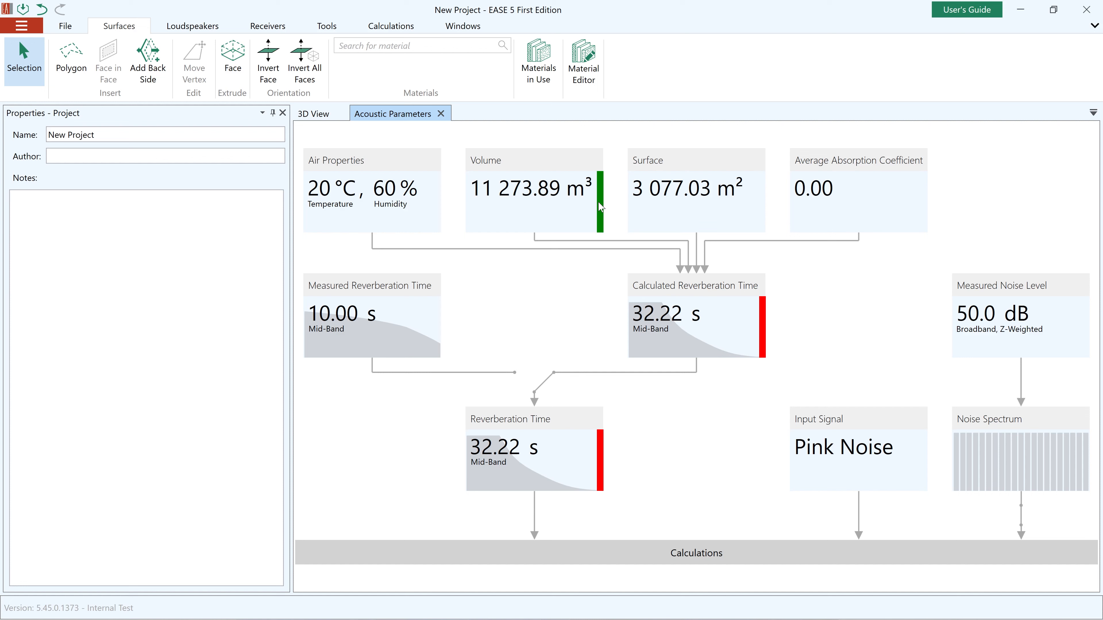
mouse_move(600, 207)
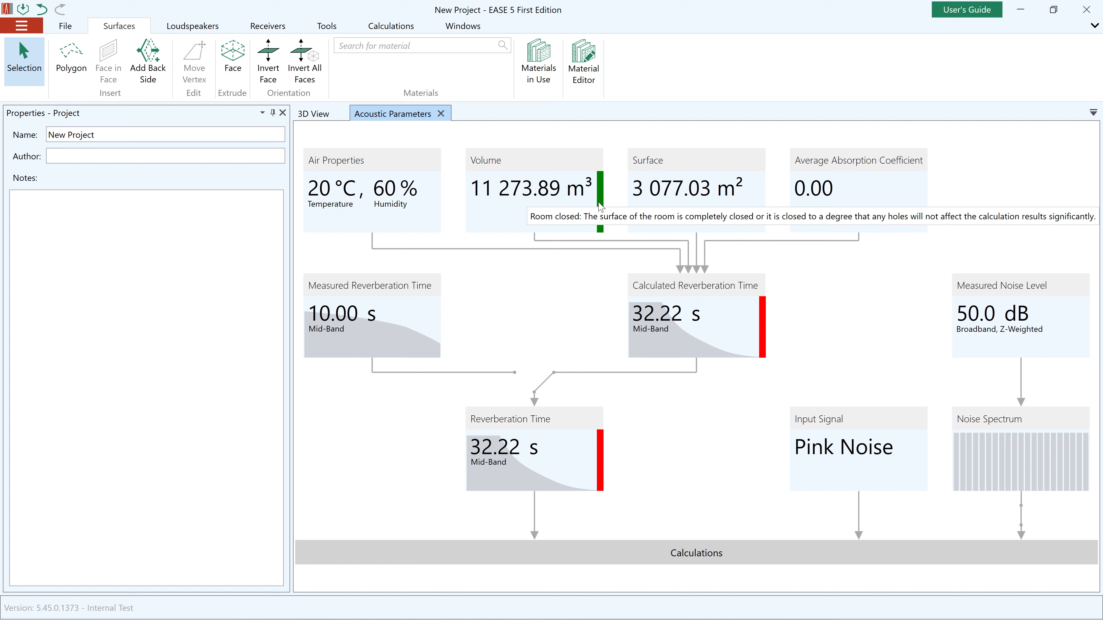
click(327, 116)
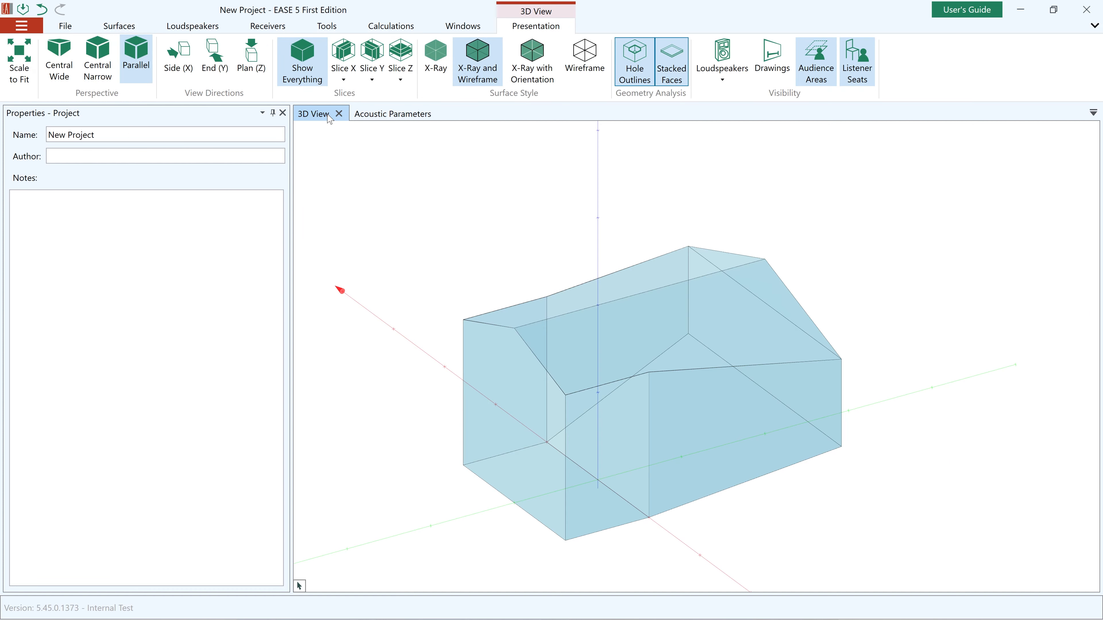
drag(424, 352, 608, 360)
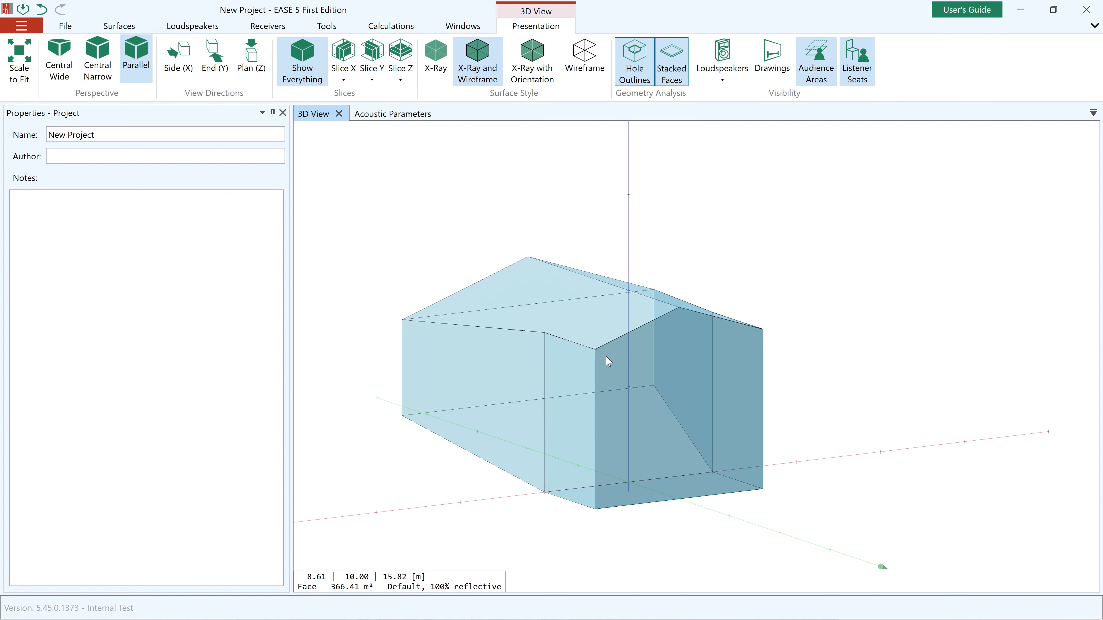
scroll(608, 361, up, 10)
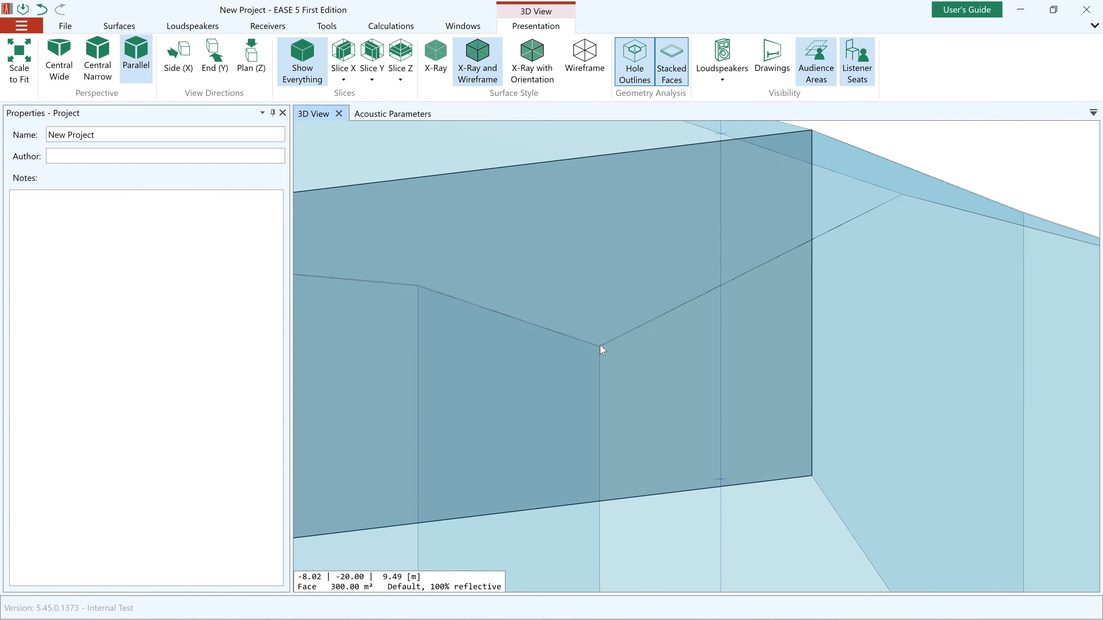
scroll(602, 350, up, 10)
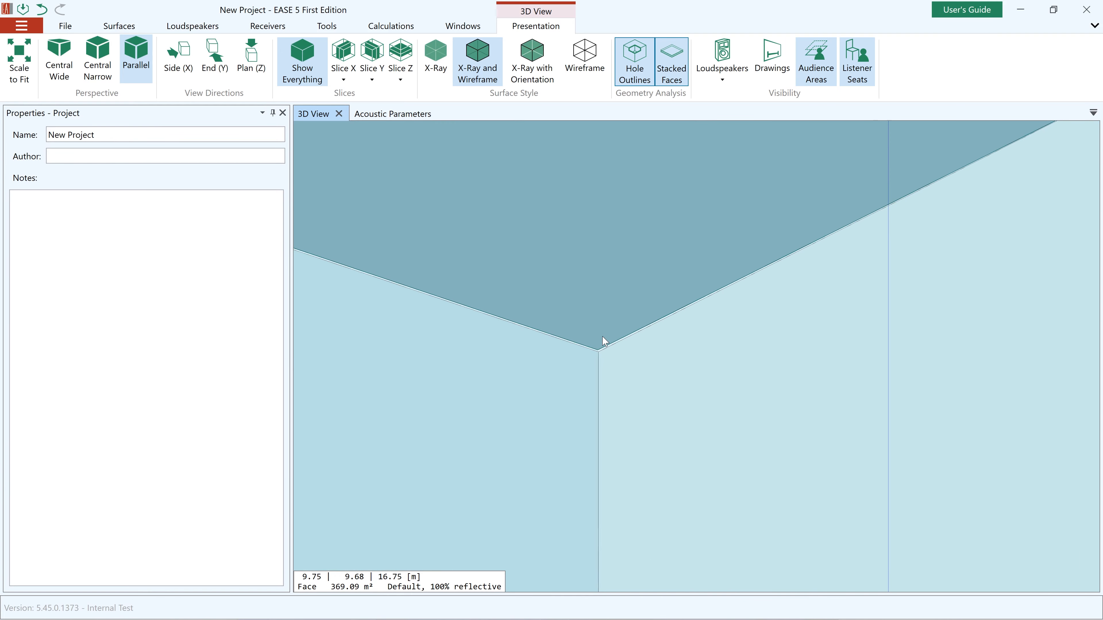
scroll(603, 343, up, 5)
drag(567, 374, 608, 389)
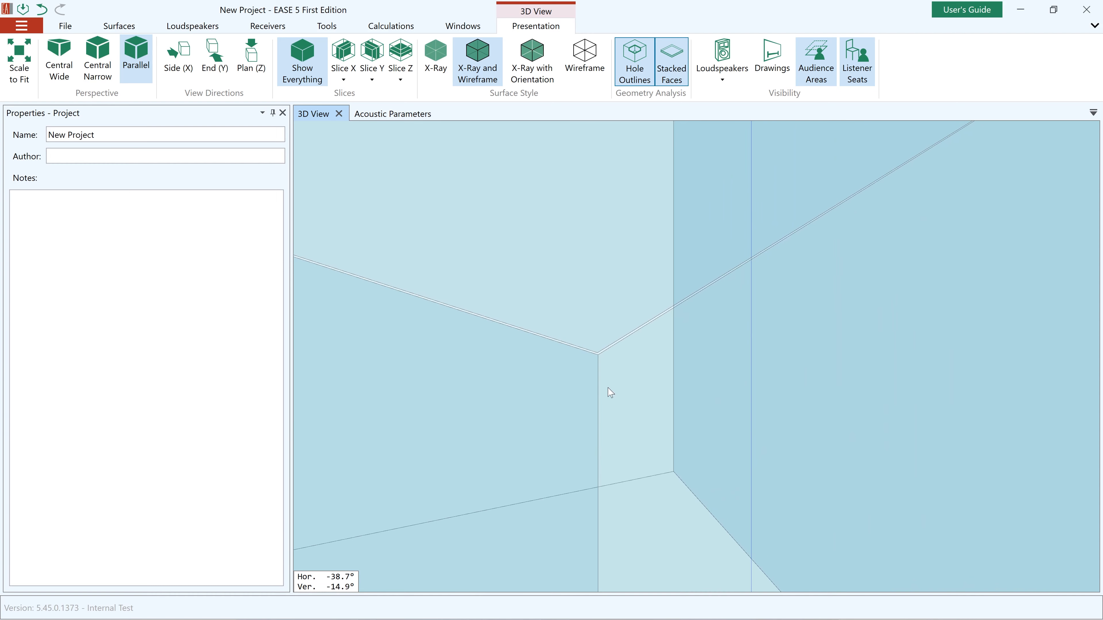
scroll(607, 335, up, 2)
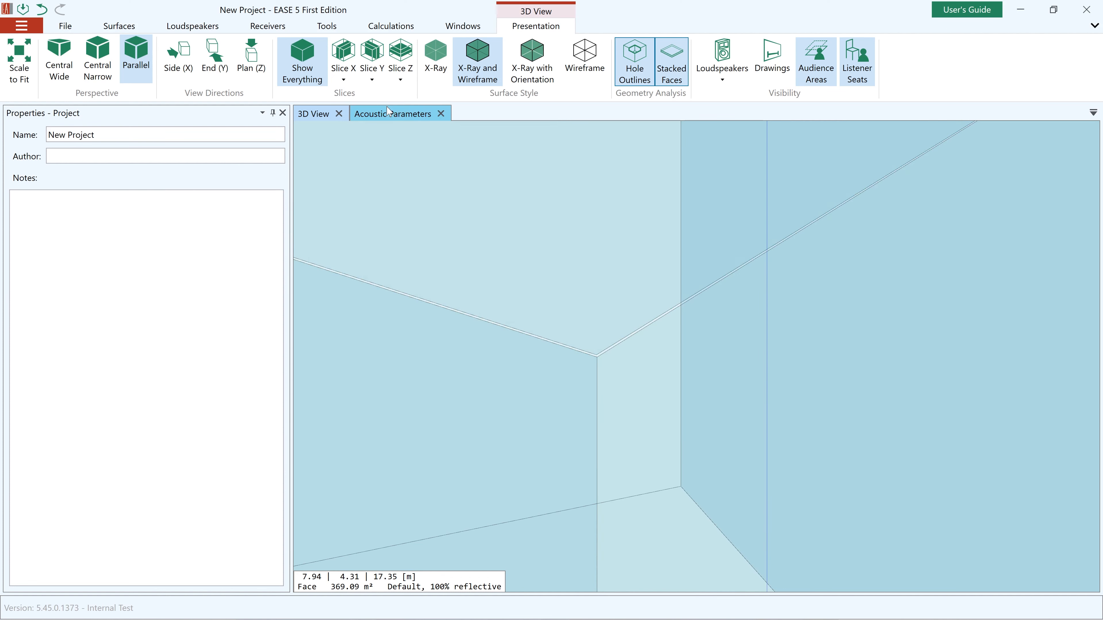
click(393, 113)
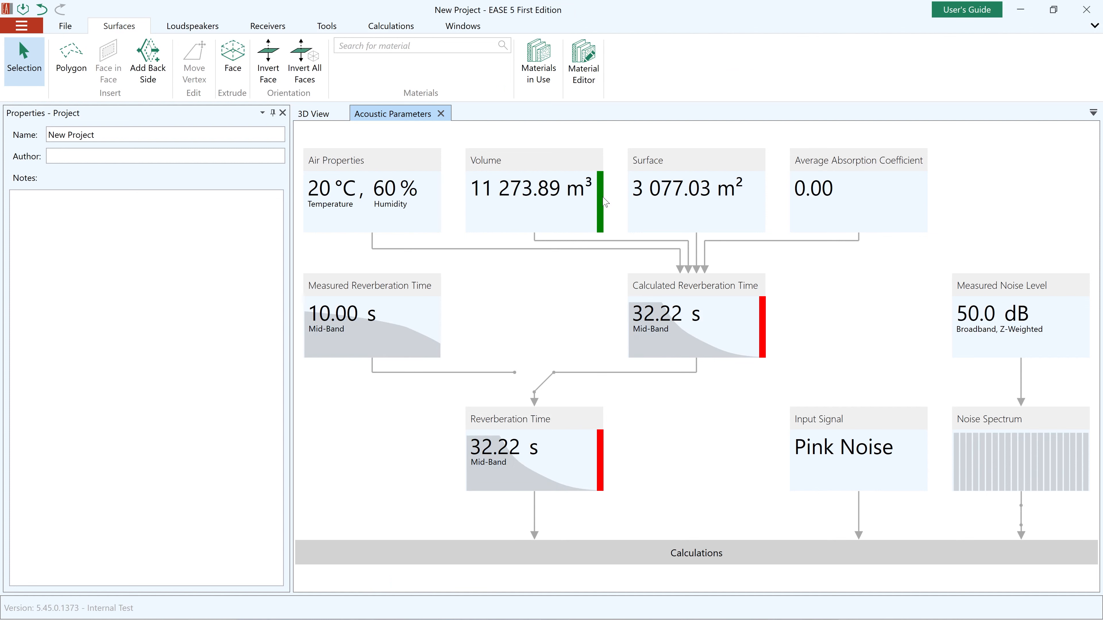
mouse_move(604, 201)
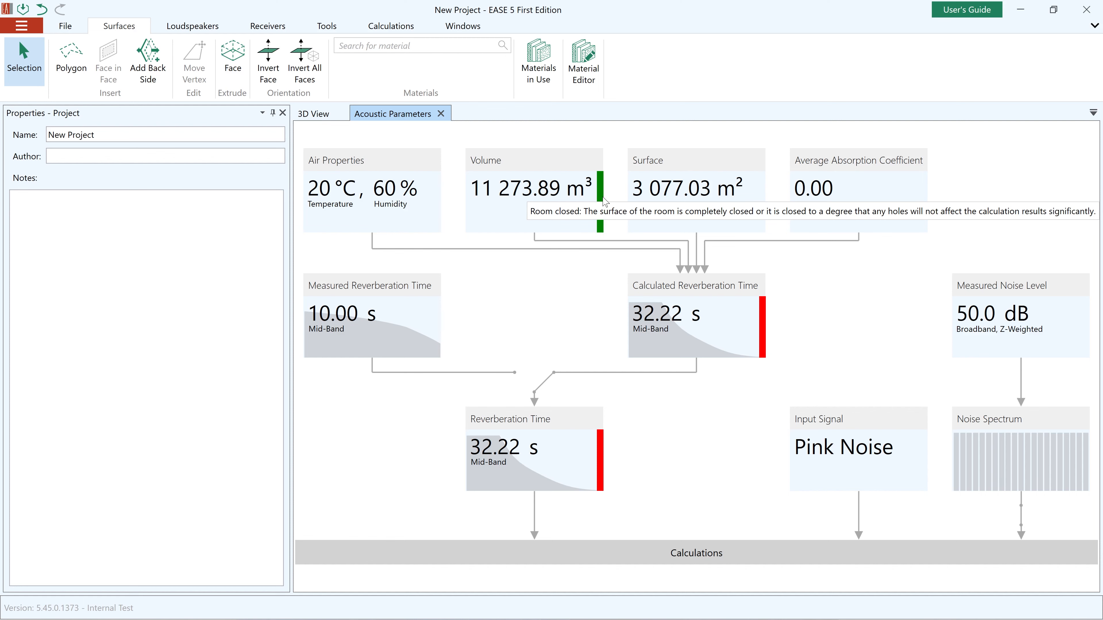
Move the Y 10 m upper vertex of the X 10 m side wall to Y 9.00, Z 15.99 m and check the room closure status.
click(312, 114)
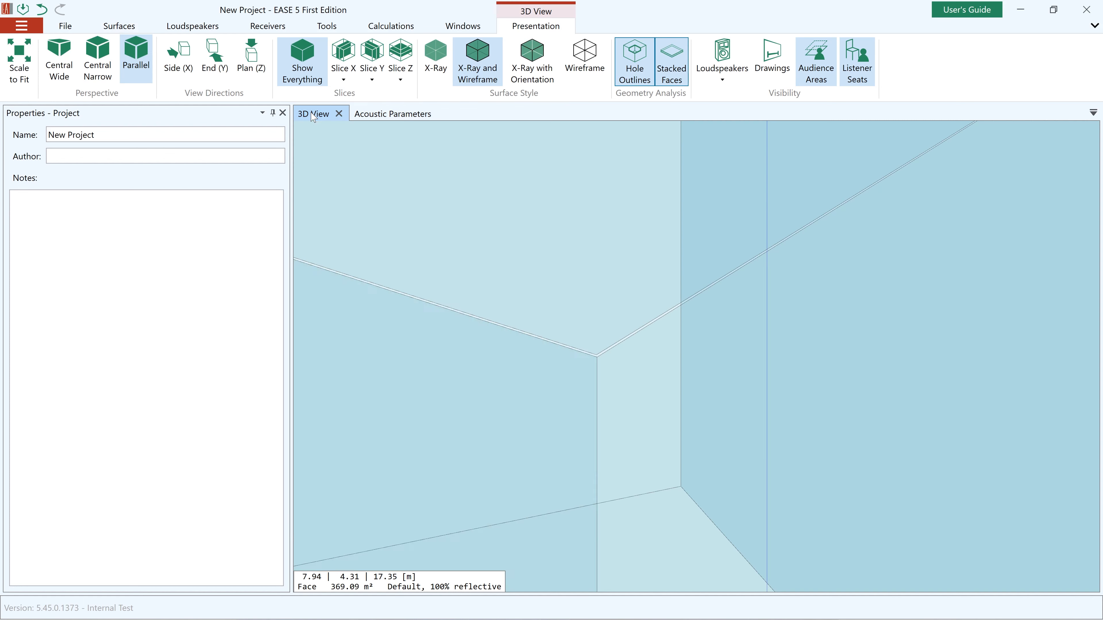
scroll(480, 358, down, 10)
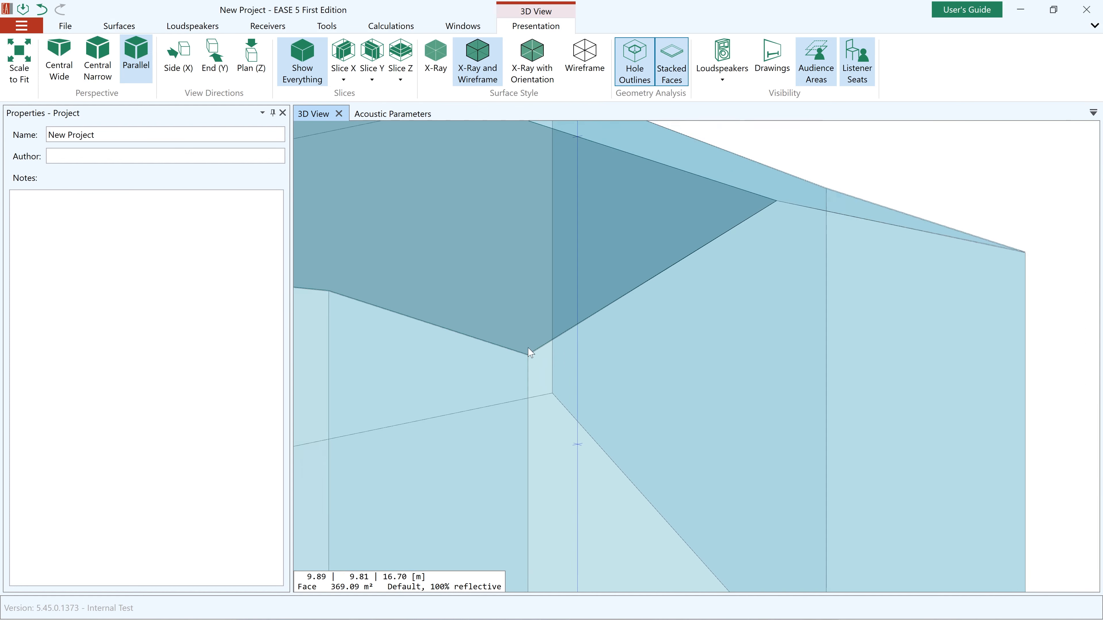
scroll(680, 306, down, 3)
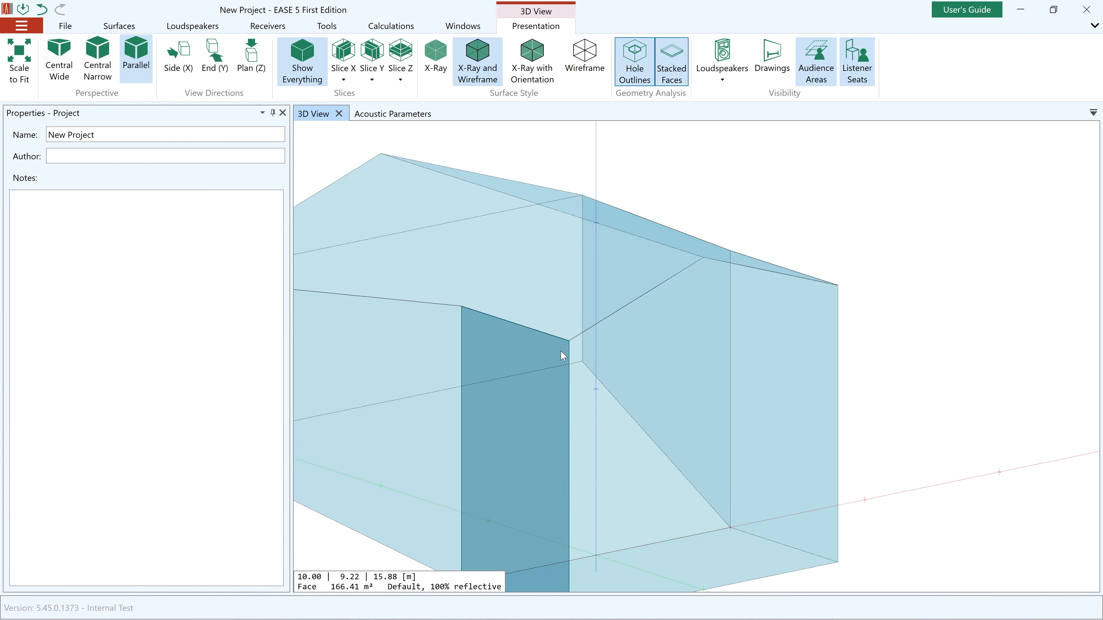
click(563, 355)
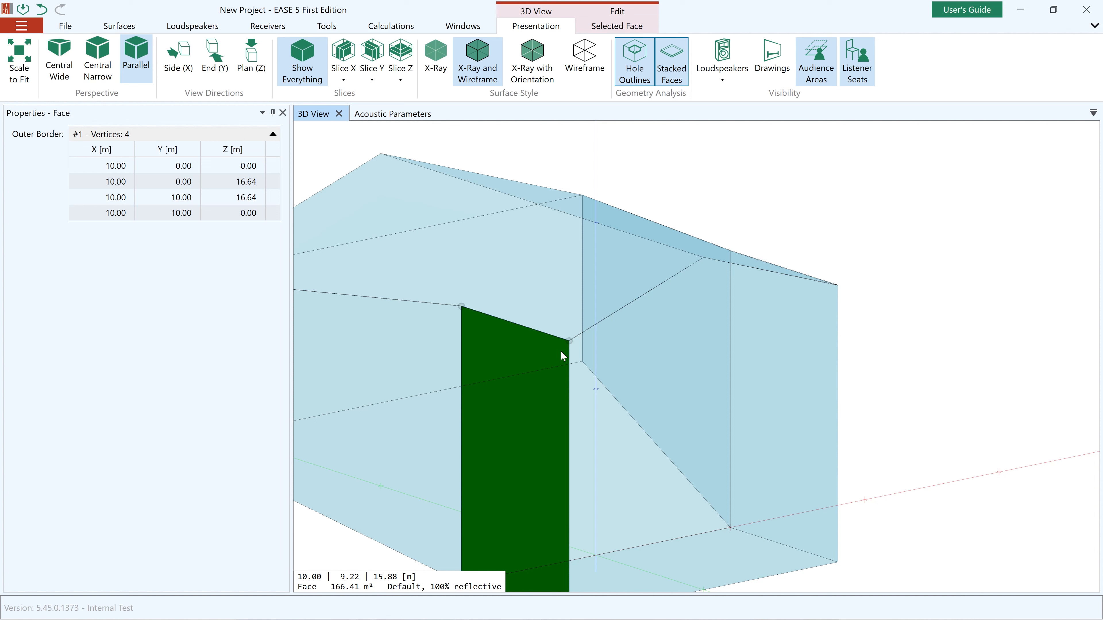
click(117, 26)
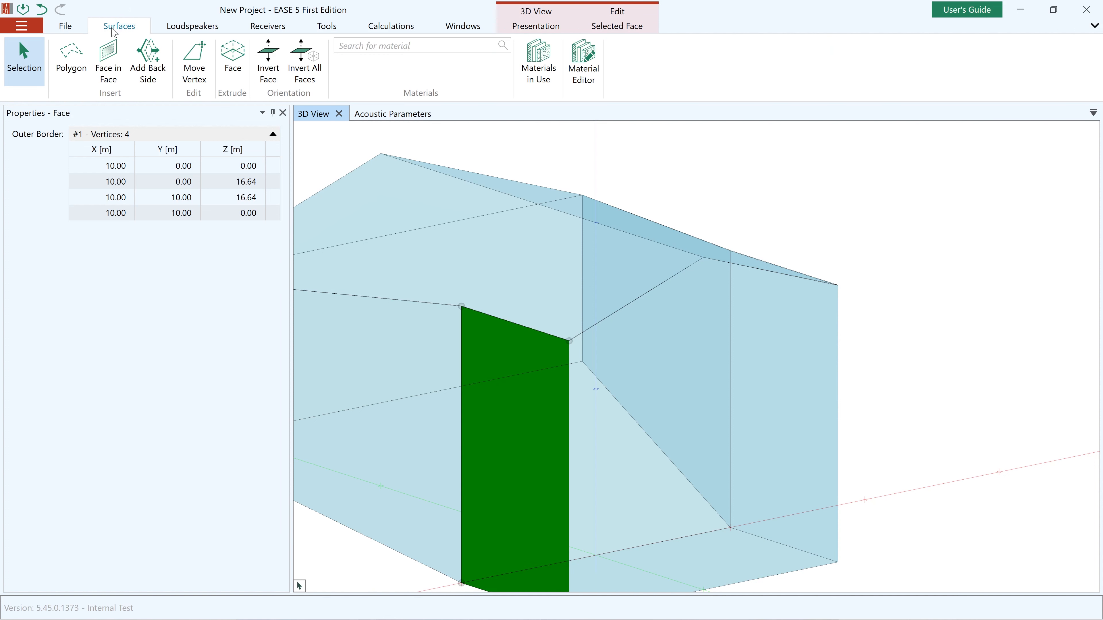
click(196, 71)
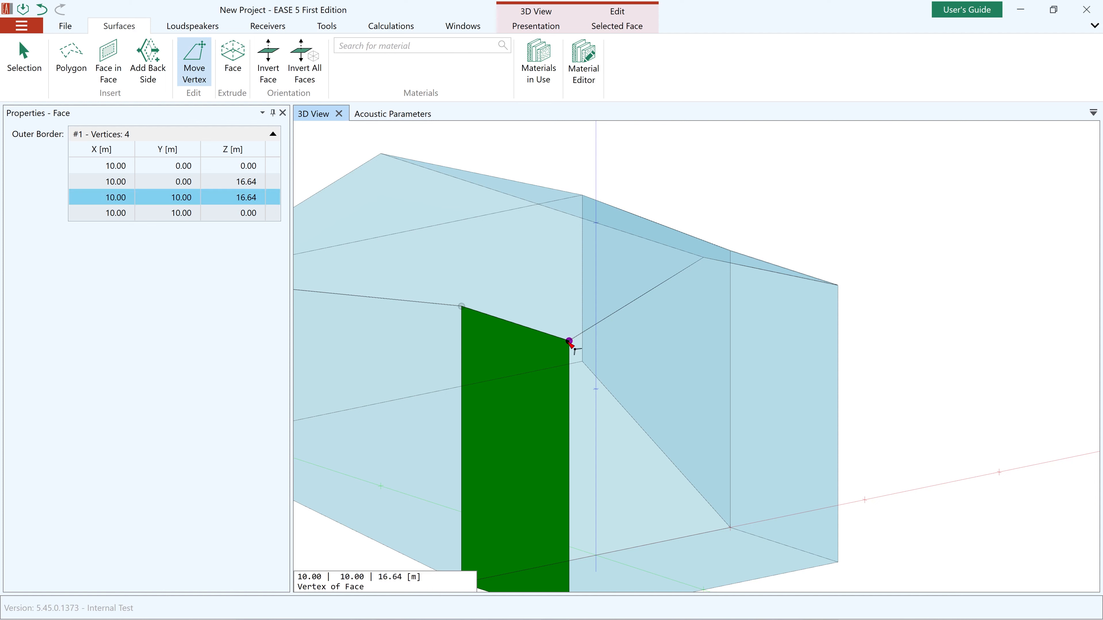
click(569, 342)
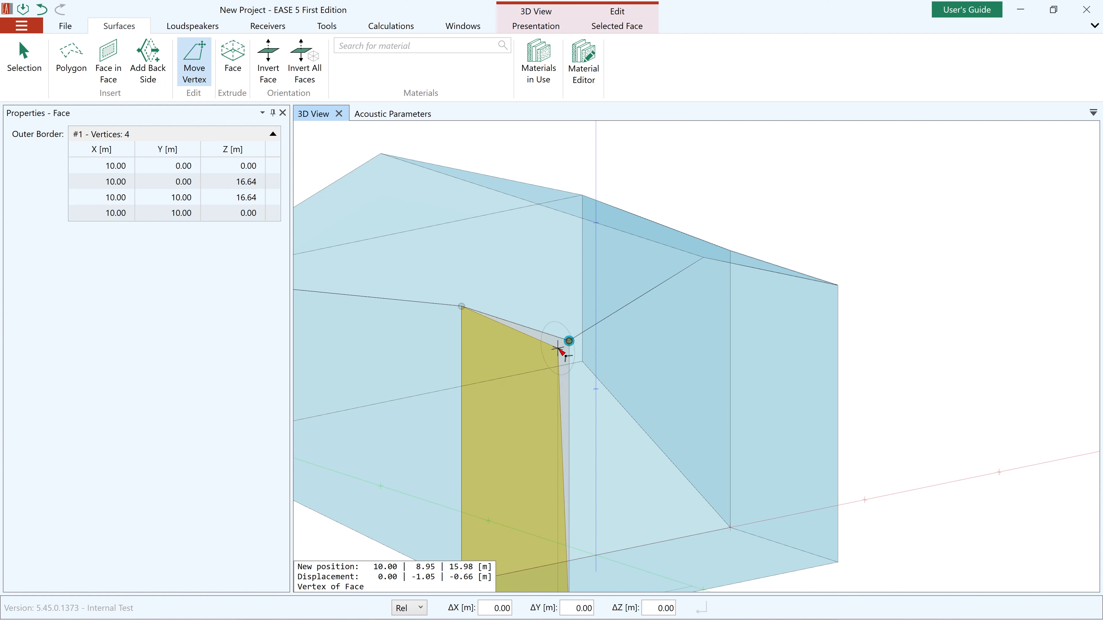
click(559, 349)
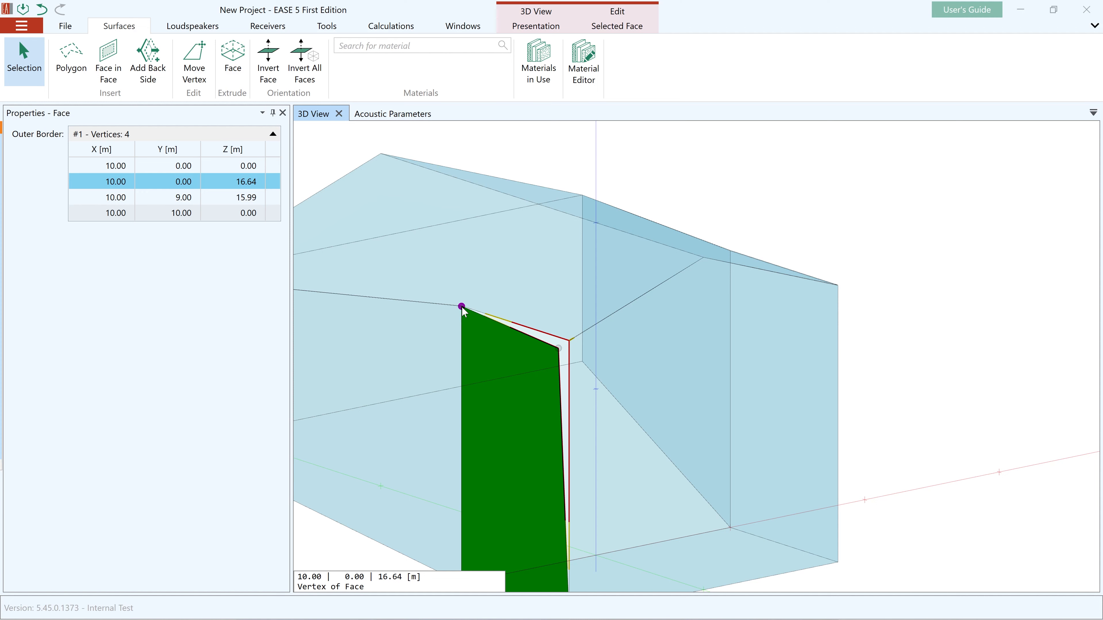
click(393, 113)
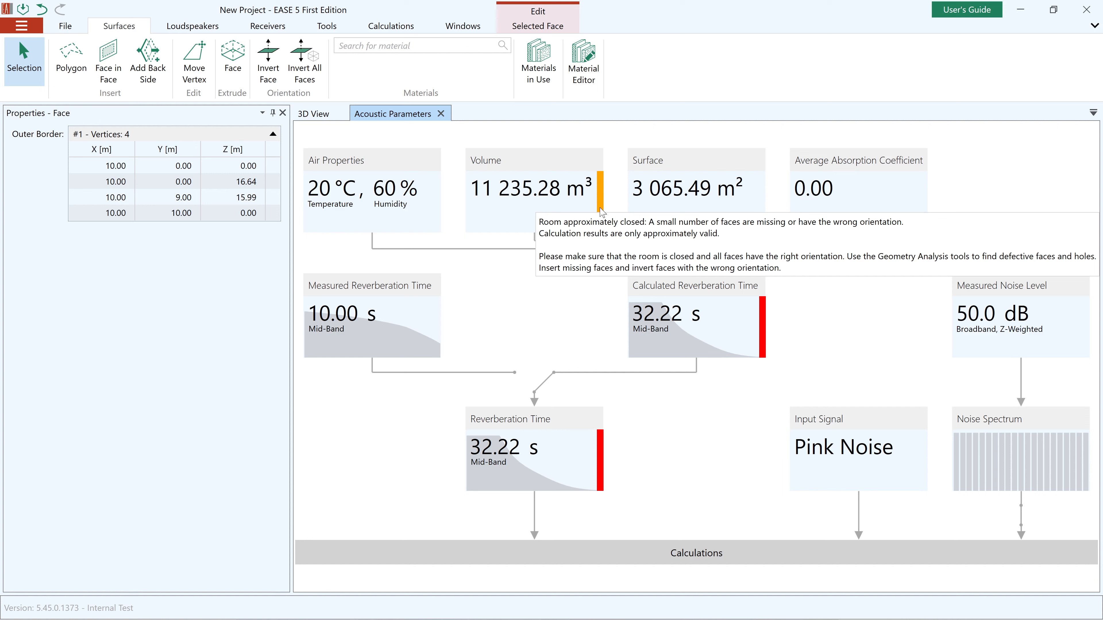
Delete the distorted side wall face at X 10 m between Y 0 and 10 m, and check the room closure status.
click(324, 120)
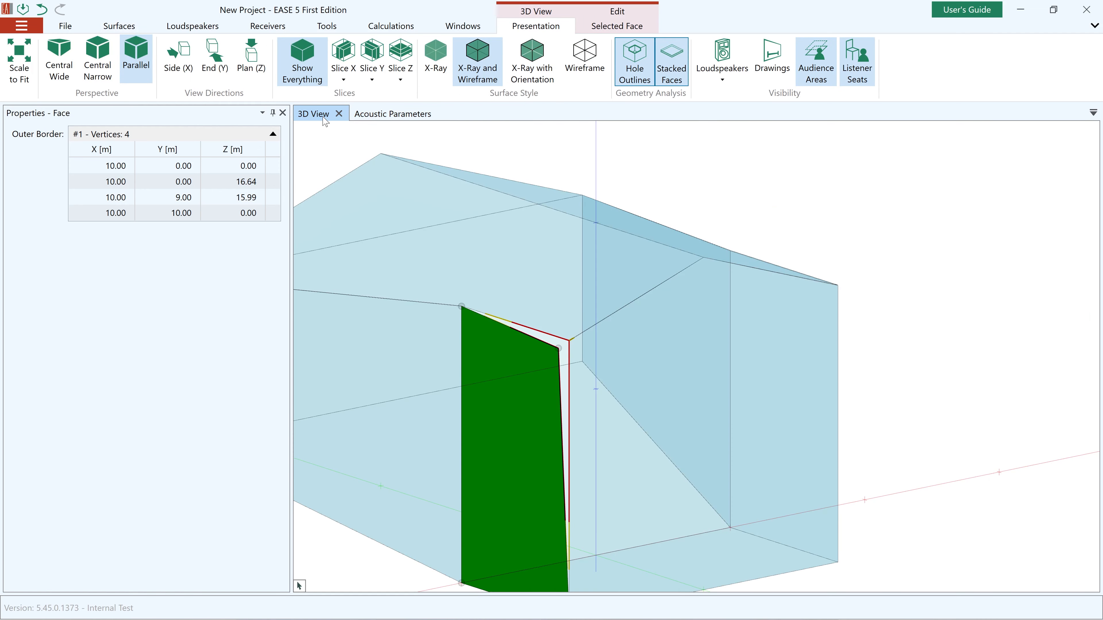
click(523, 420)
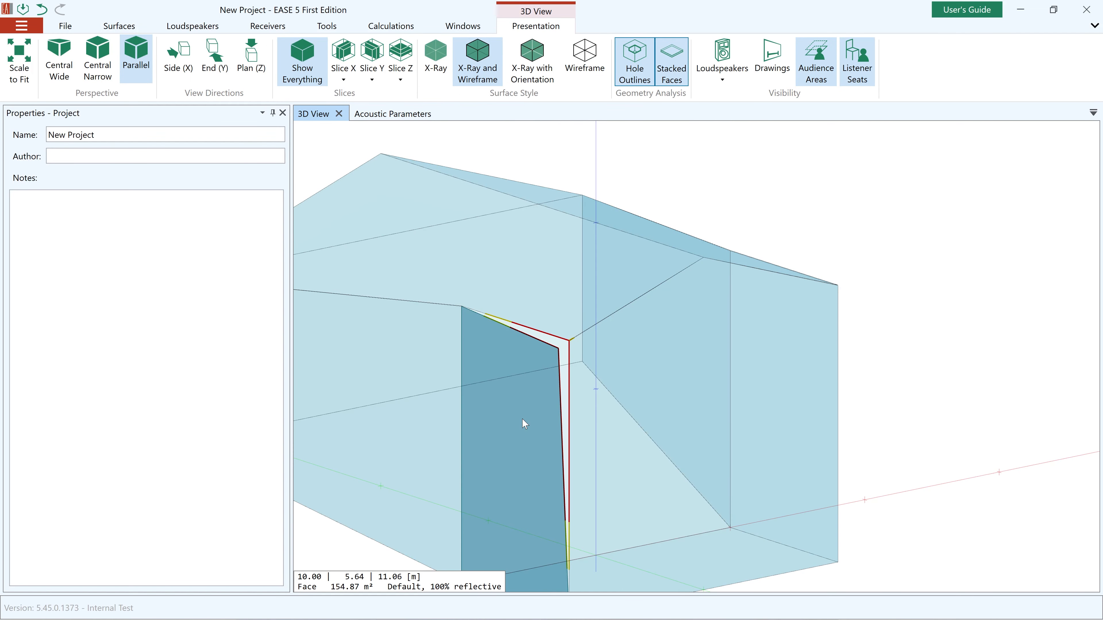
click(523, 420)
click(523, 420)
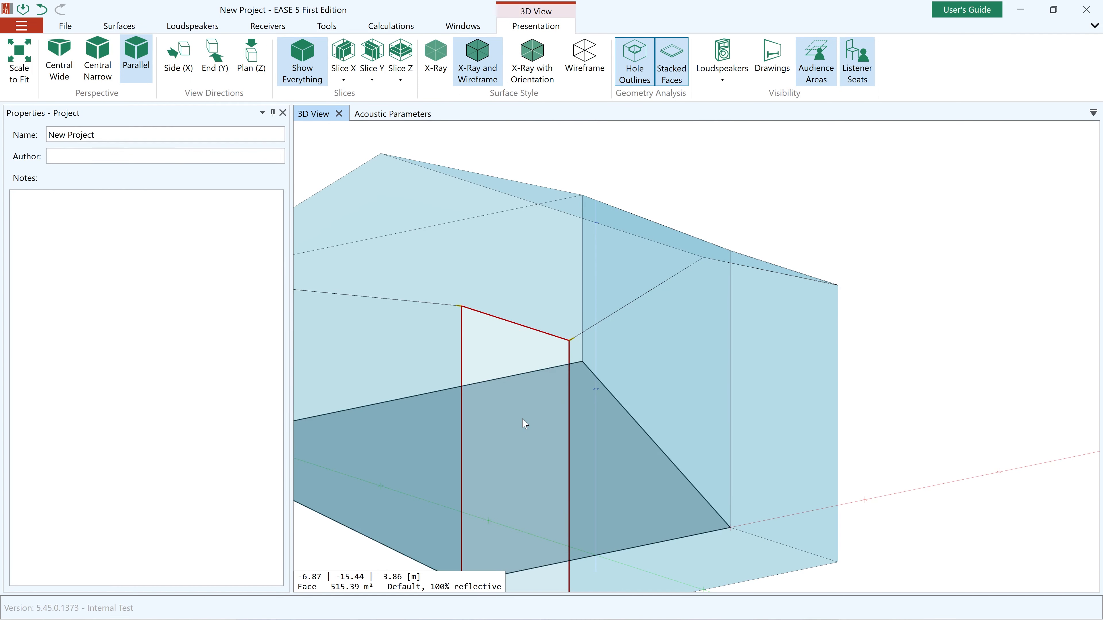
scroll(523, 420, down, 2)
drag(536, 418, 589, 372)
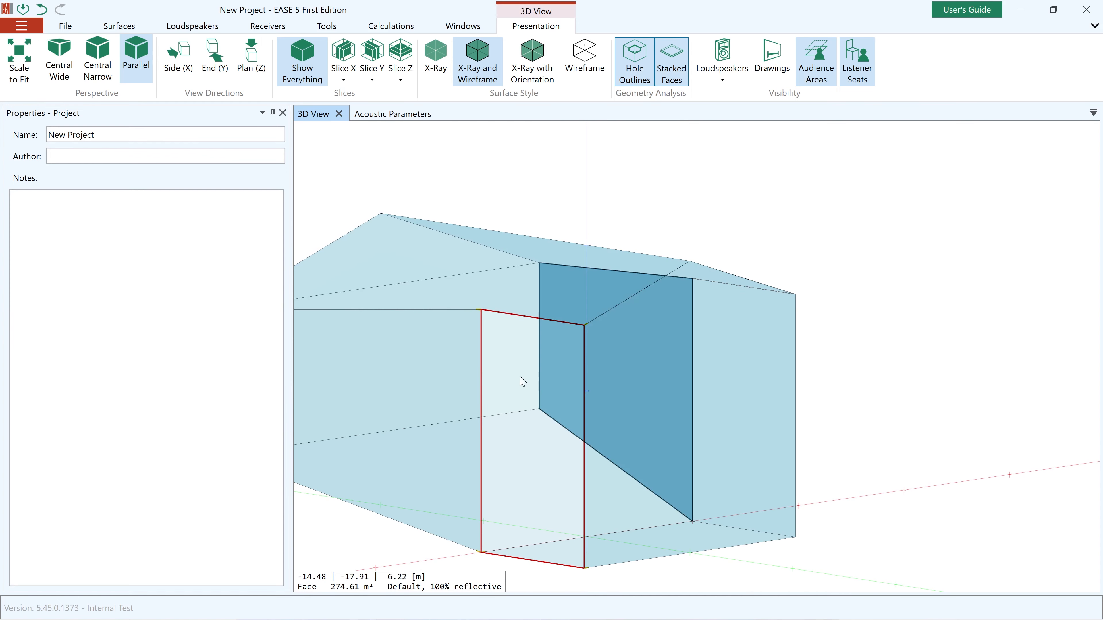
drag(529, 441, 507, 439)
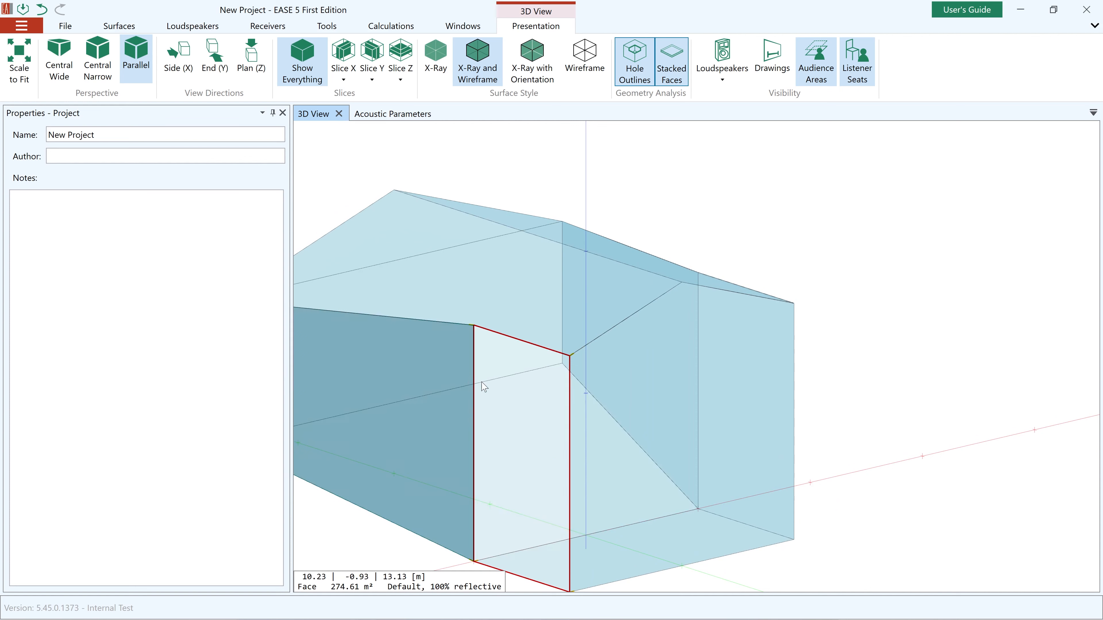
click(392, 113)
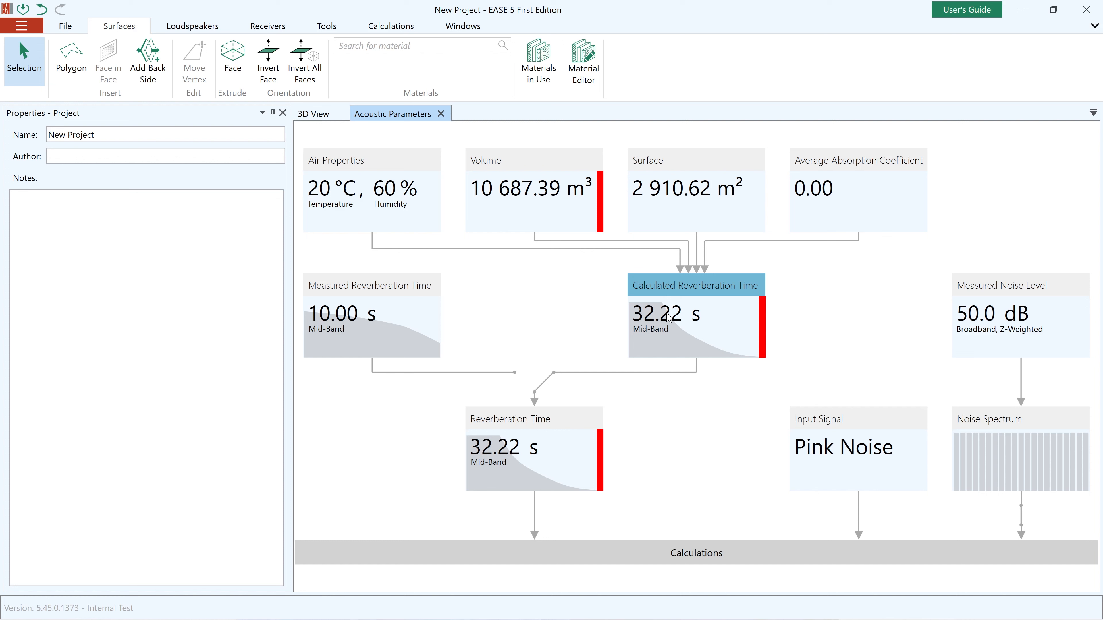
Undo the wall face deletion and the vertex move, and recheck the room closure status in the acoustic parameters.
click(315, 114)
key(ctrl+z)
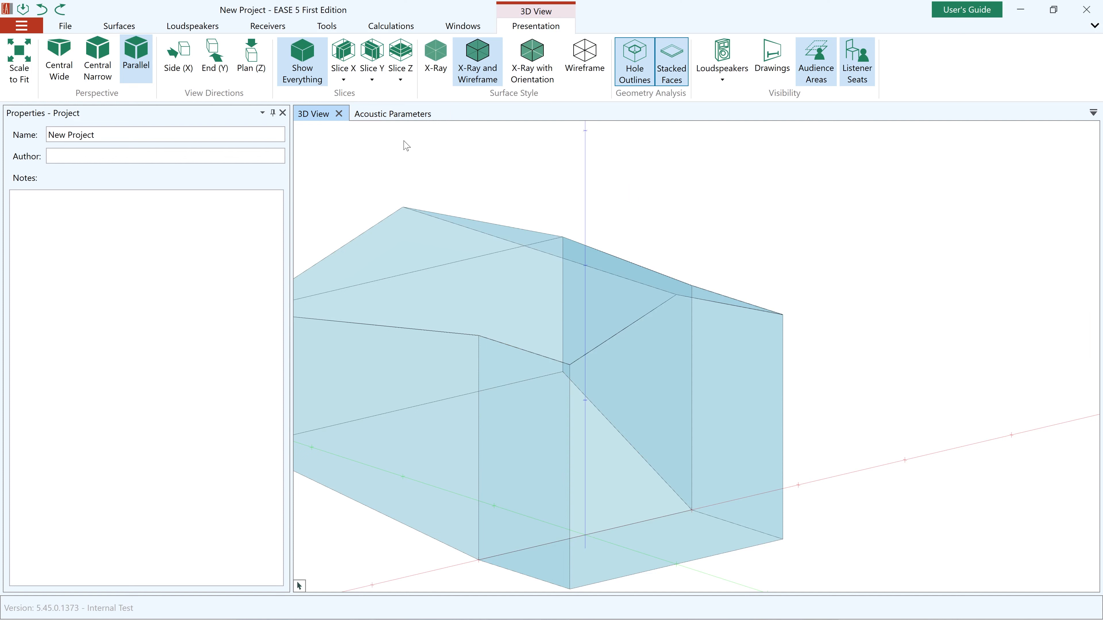
click(404, 123)
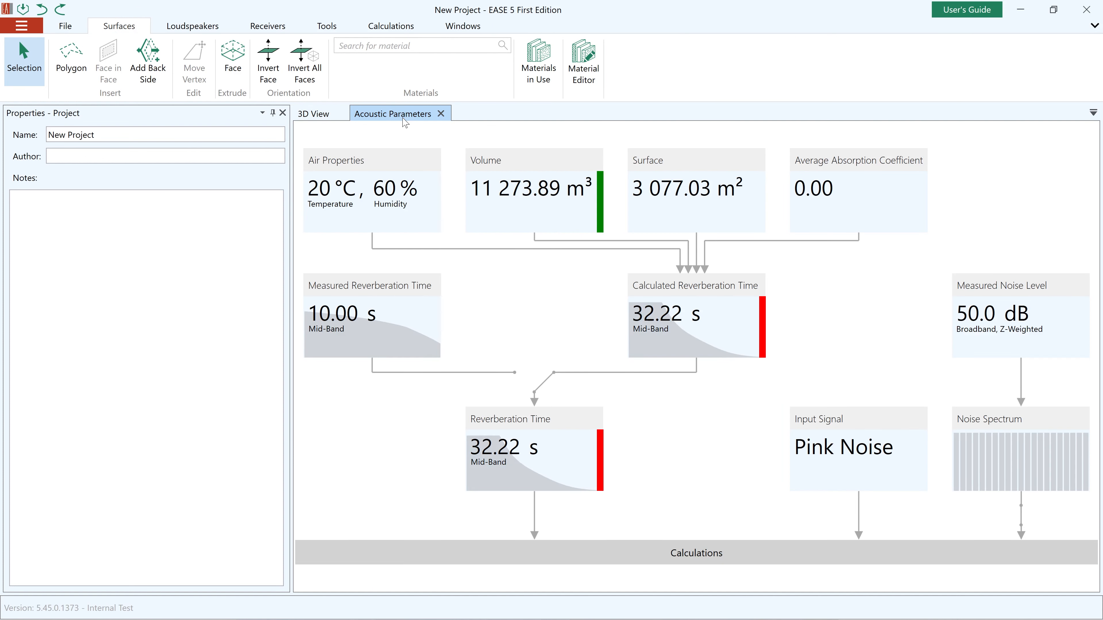